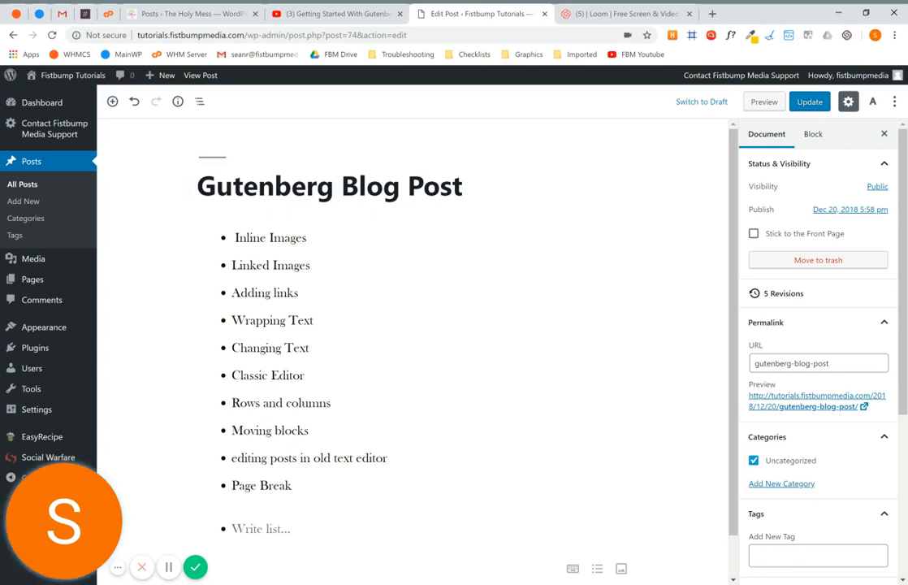
Look over the post's title and the bulleted list of topics below it
click(118, 569)
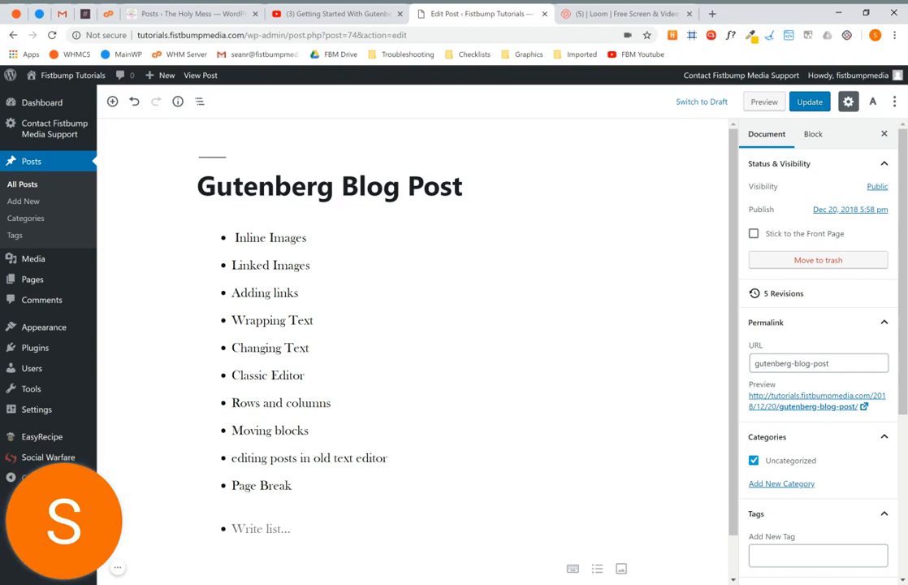
scroll(694, 419, down, 1)
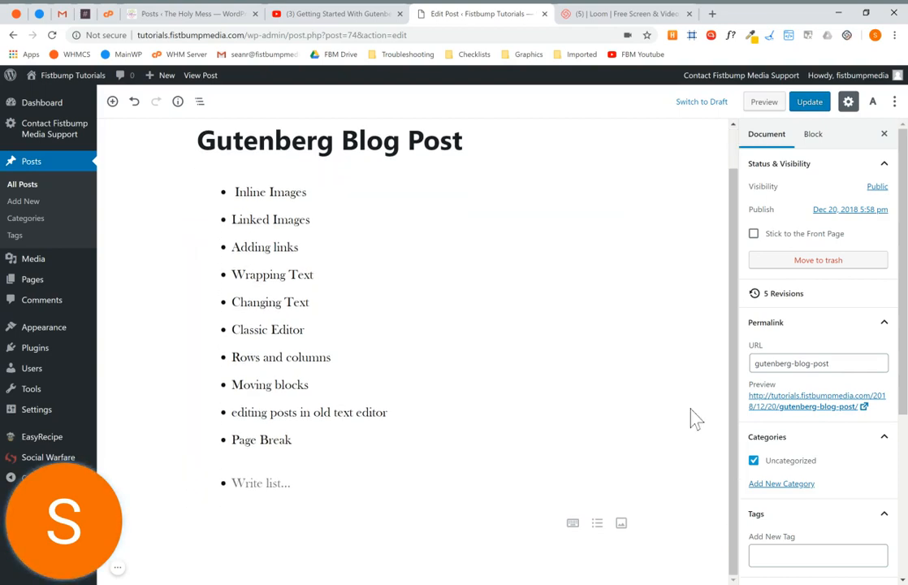
scroll(693, 419, up, 1)
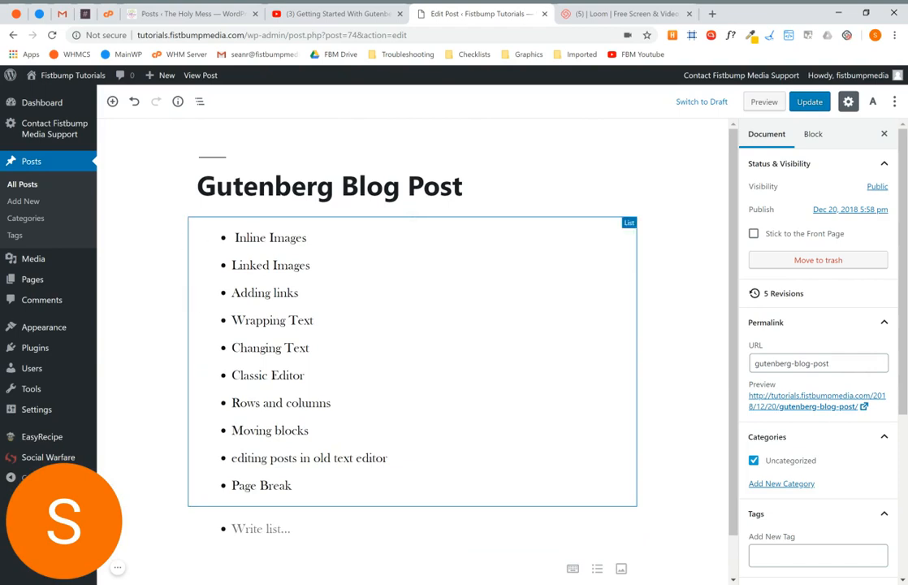
click(275, 187)
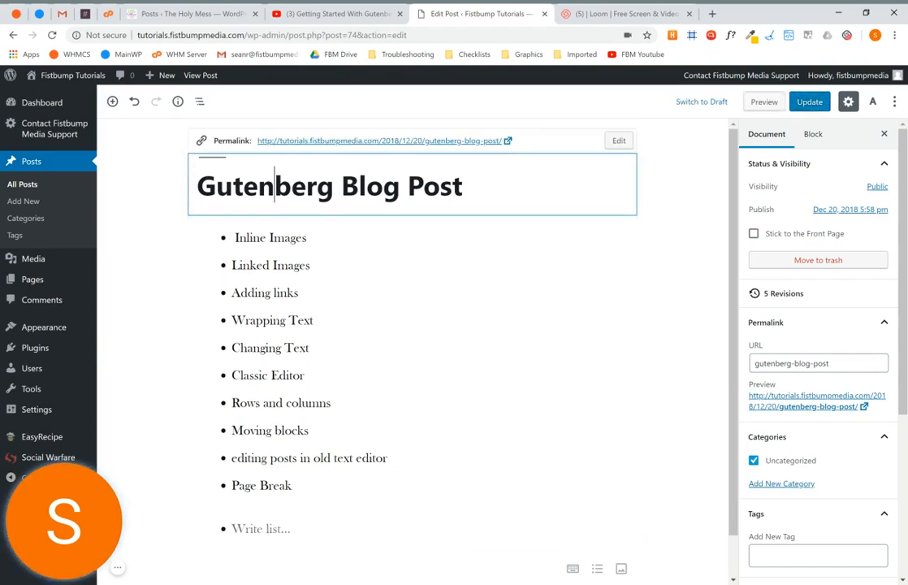
click(464, 186)
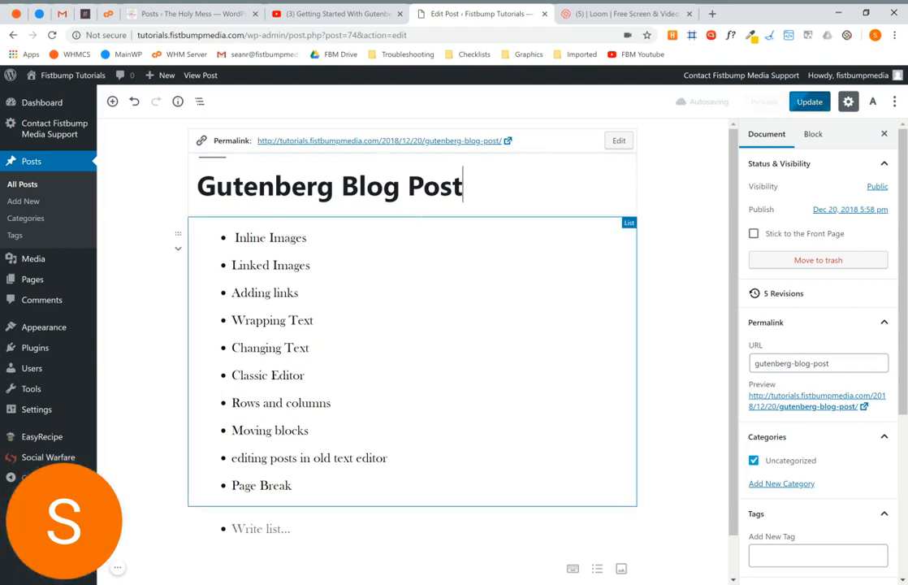
click(300, 266)
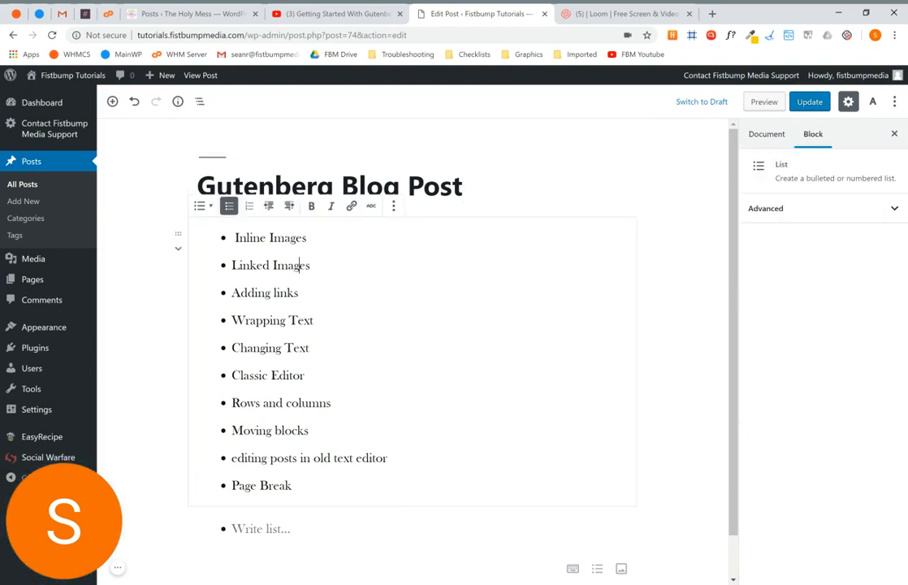
drag(235, 237, 298, 430)
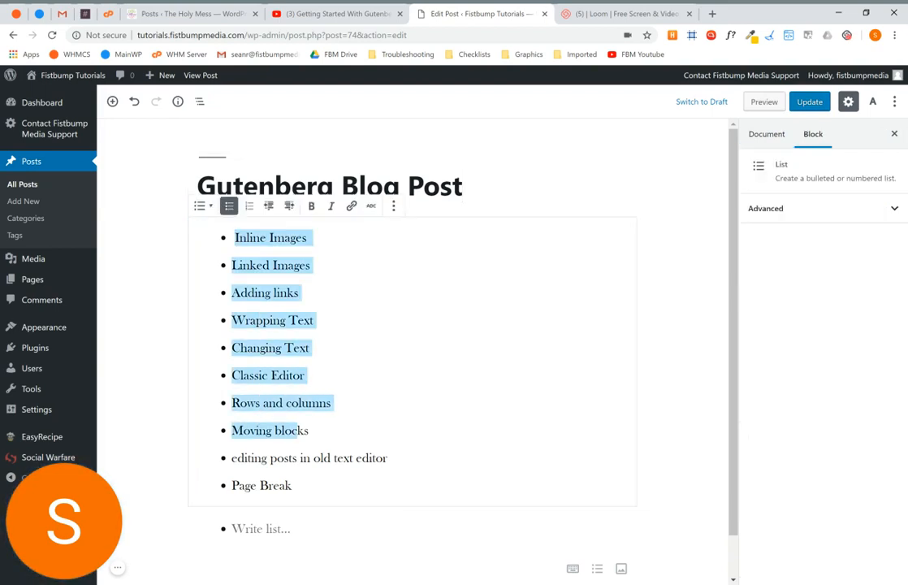
click(298, 431)
click(387, 458)
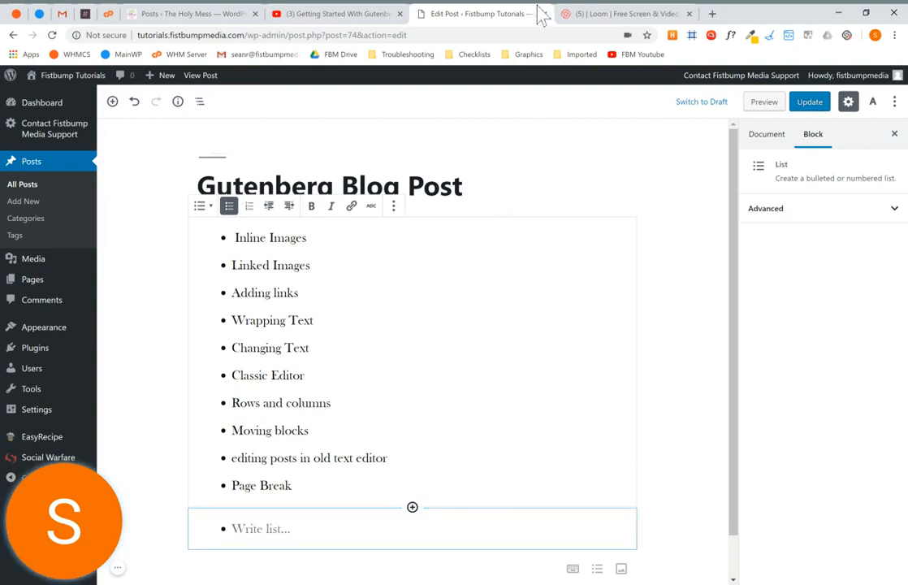
Search the web for a lorem ipsum generator and copy five generated paragraphs from loremipsum.io
click(712, 15)
text(lorem ipsum)
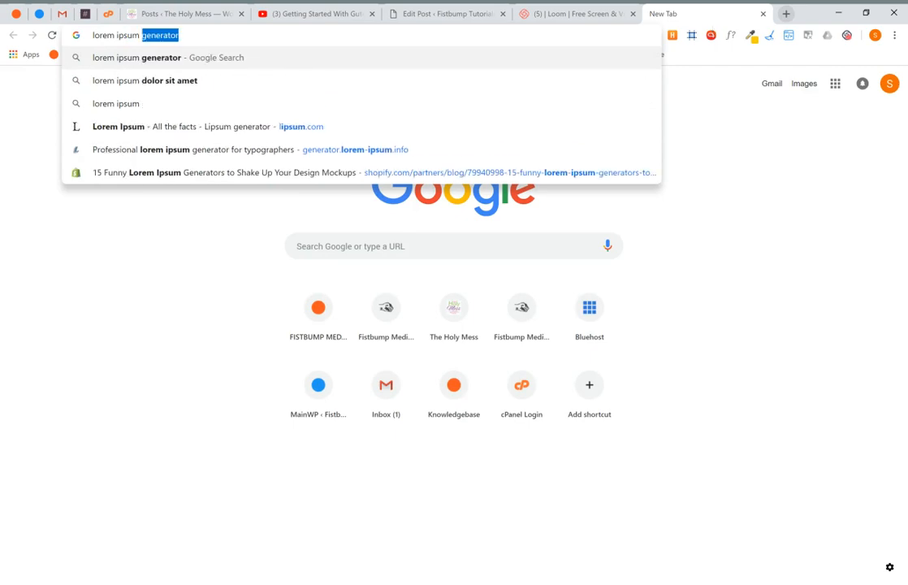
key(Return)
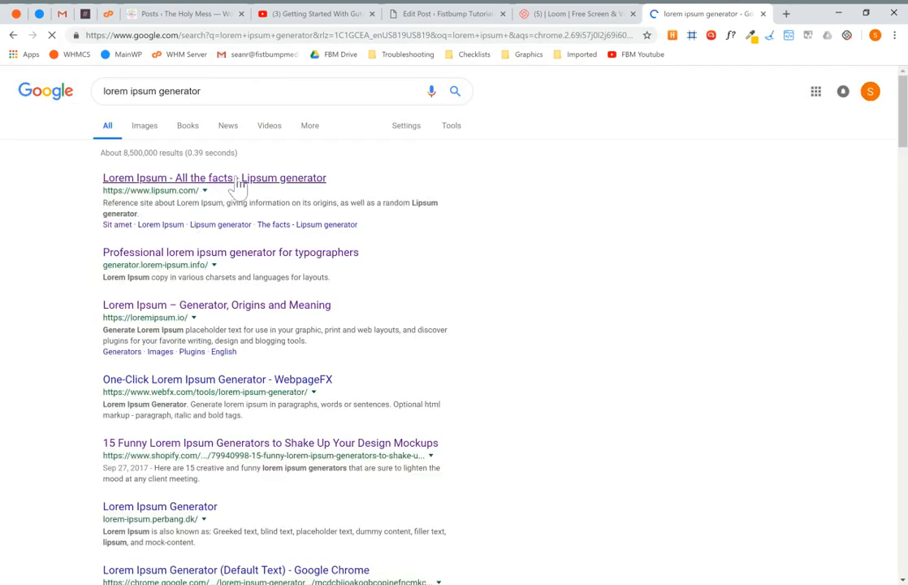
click(220, 312)
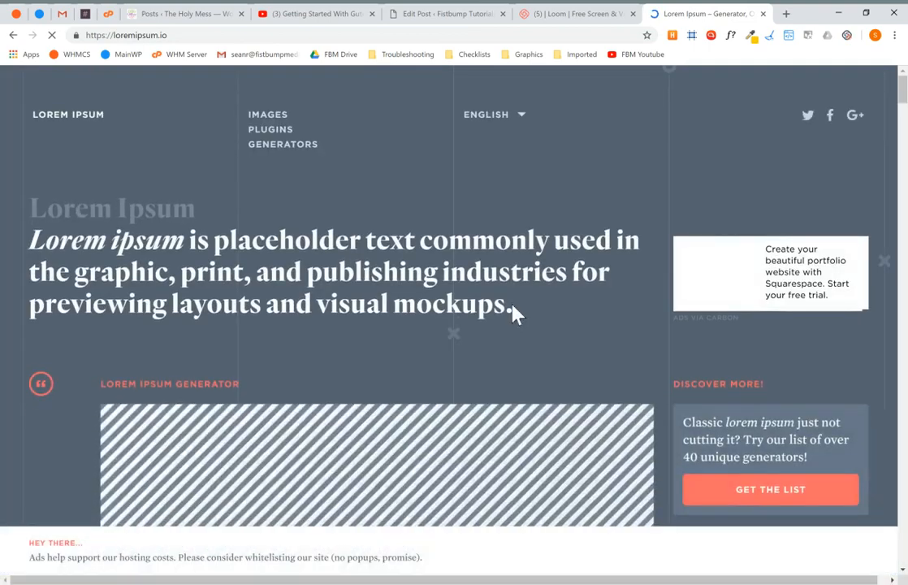
scroll(496, 418, down, 4)
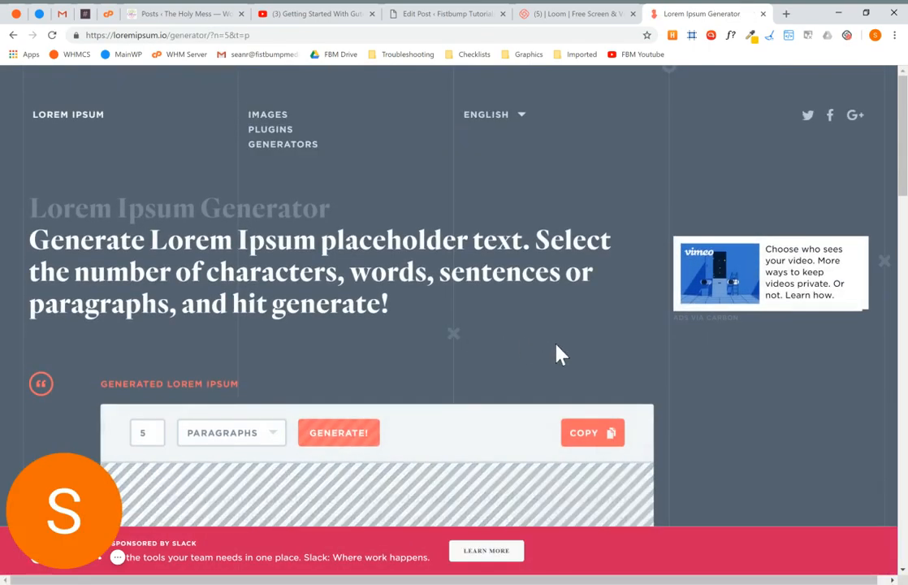
click(592, 441)
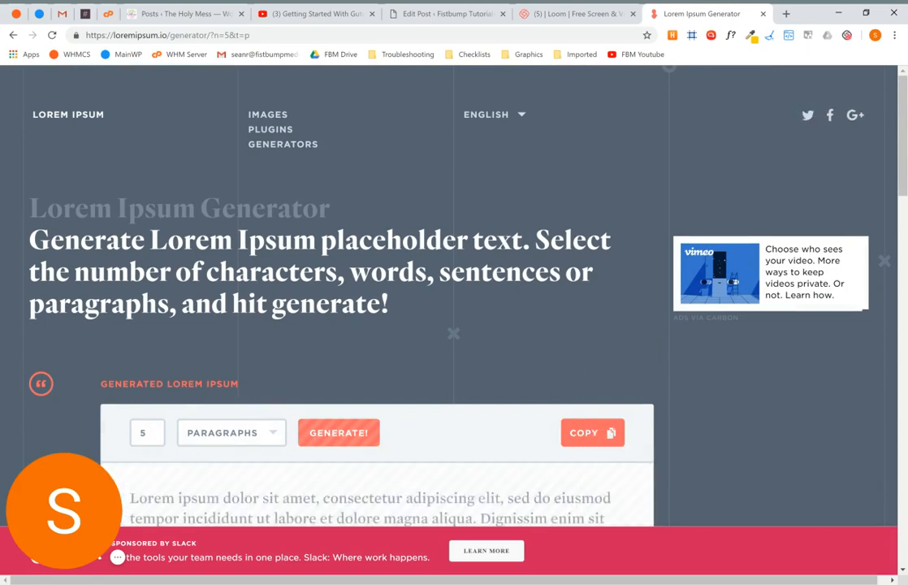
Back in the WordPress post, convert the empty list block below the topics to a paragraph and paste the placeholder text there
click(434, 23)
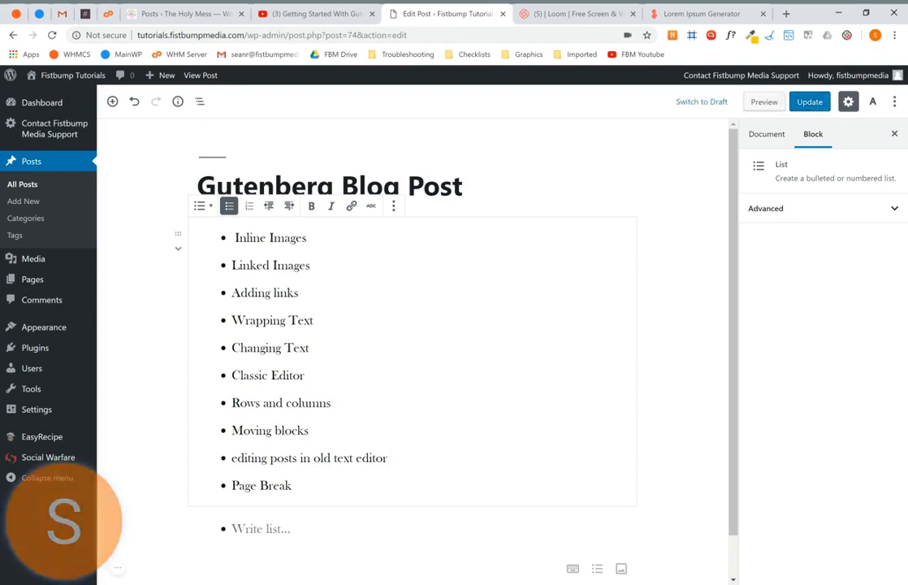
click(296, 529)
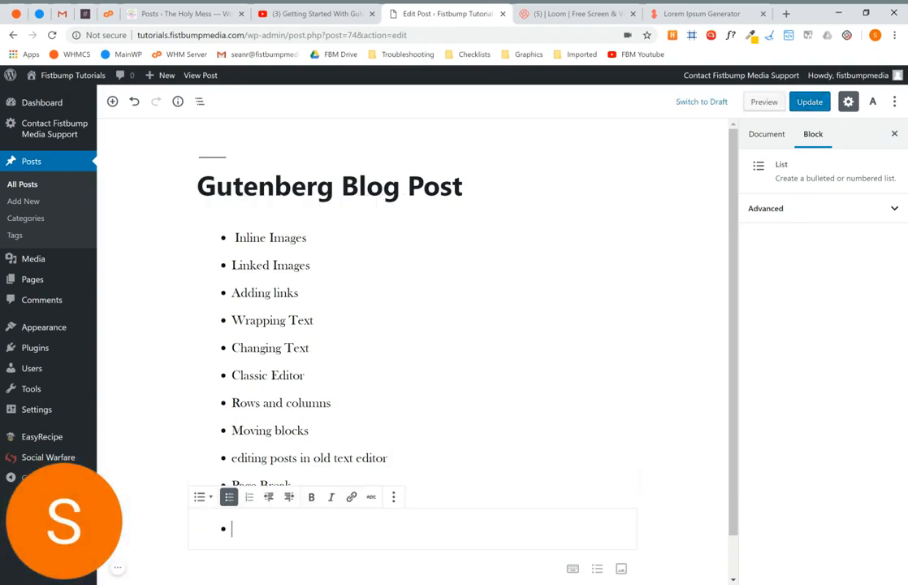
click(203, 506)
click(236, 440)
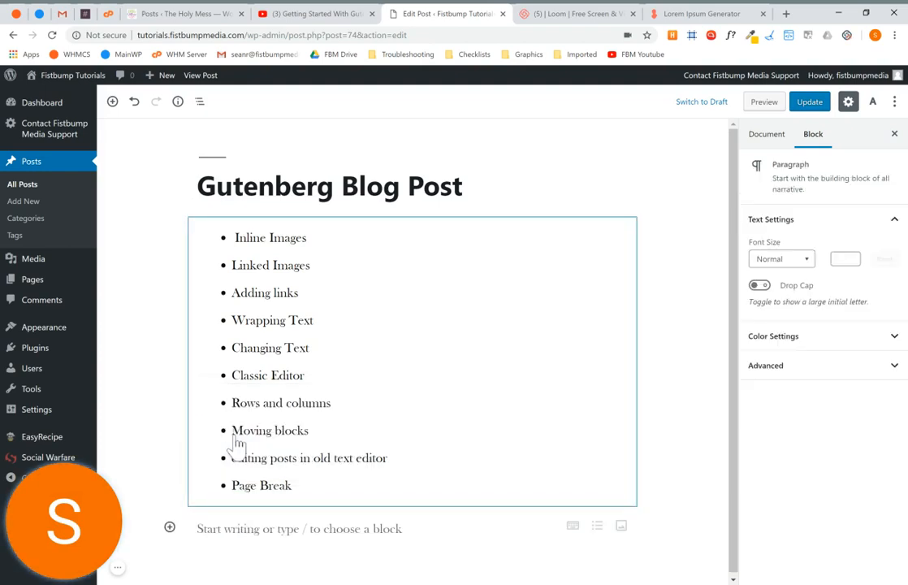
click(235, 528)
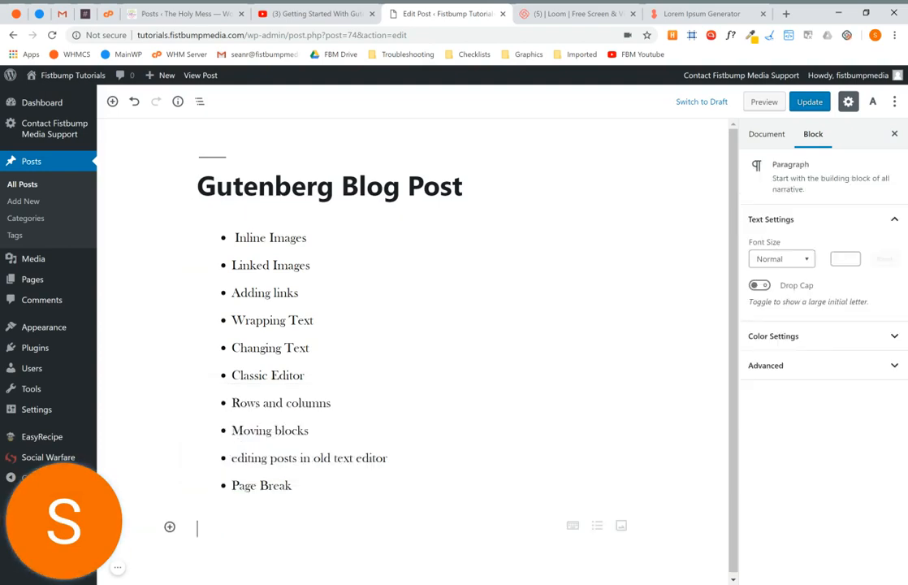
key(ctrl+v)
Examine how the pasted placeholder text is divided into separate paragraph blocks throughout the post
scroll(414, 349, down, 7)
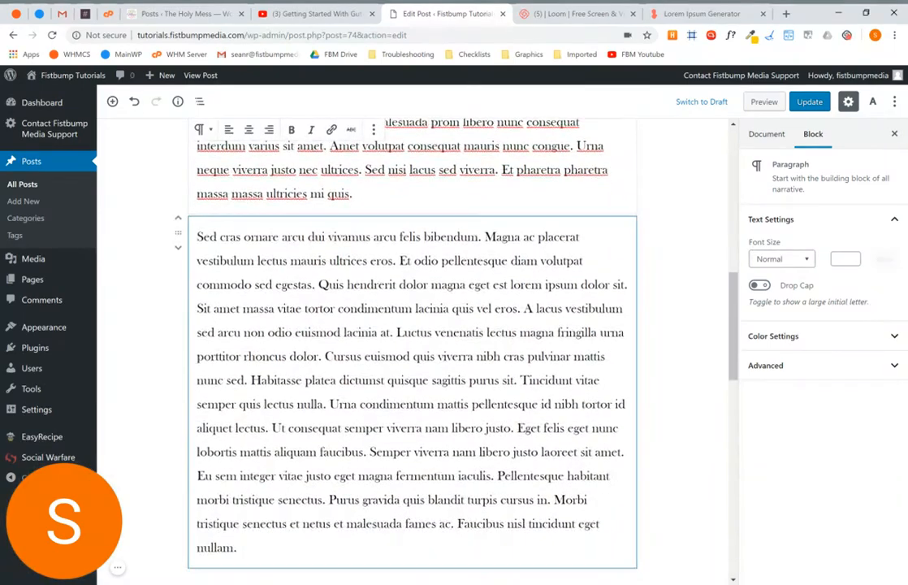
click(325, 380)
scroll(324, 380, down, 4)
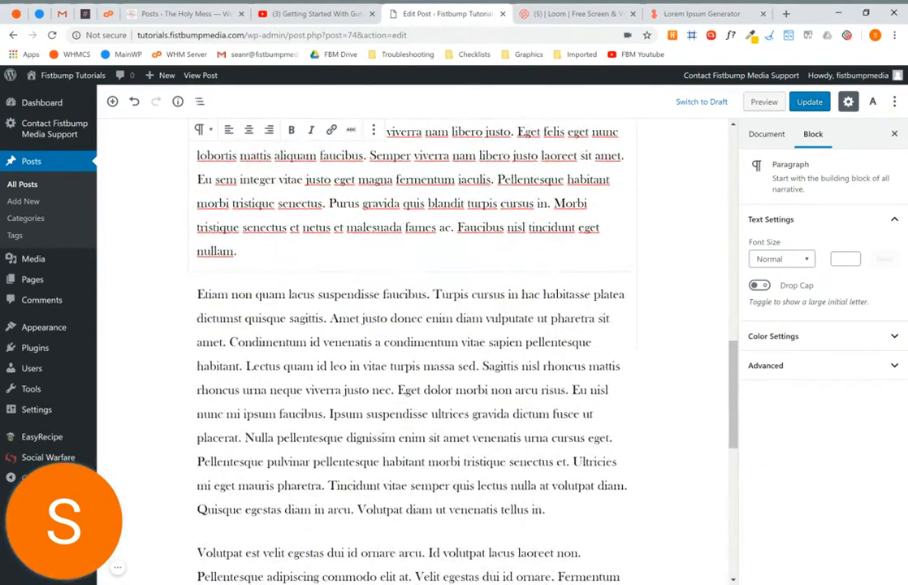
click(327, 367)
scroll(326, 367, down, 2)
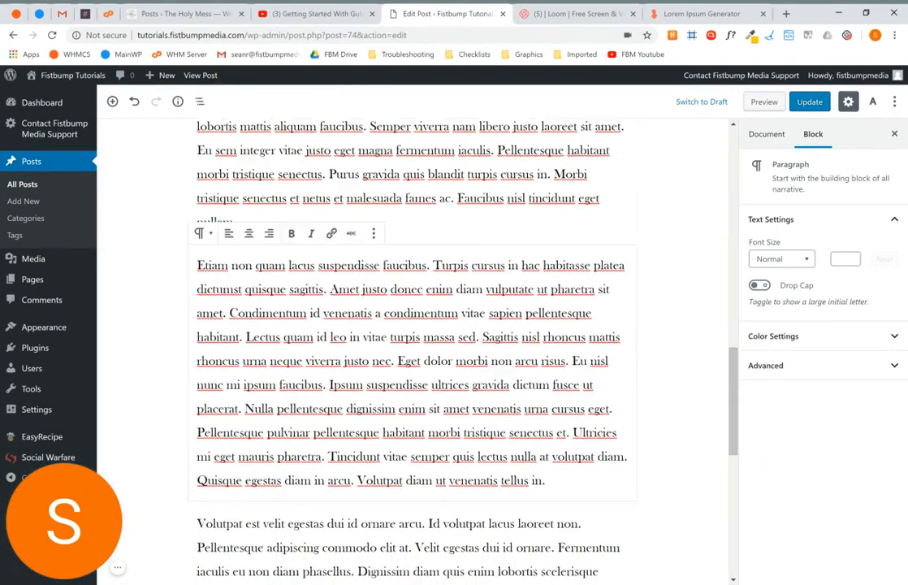
click(260, 416)
scroll(260, 416, down, 3)
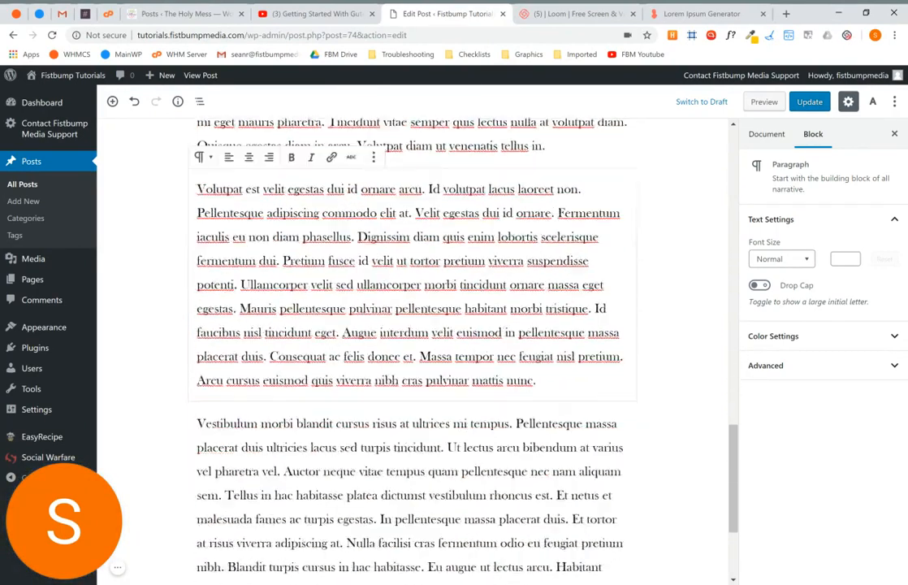
click(319, 320)
scroll(319, 321, down, 2)
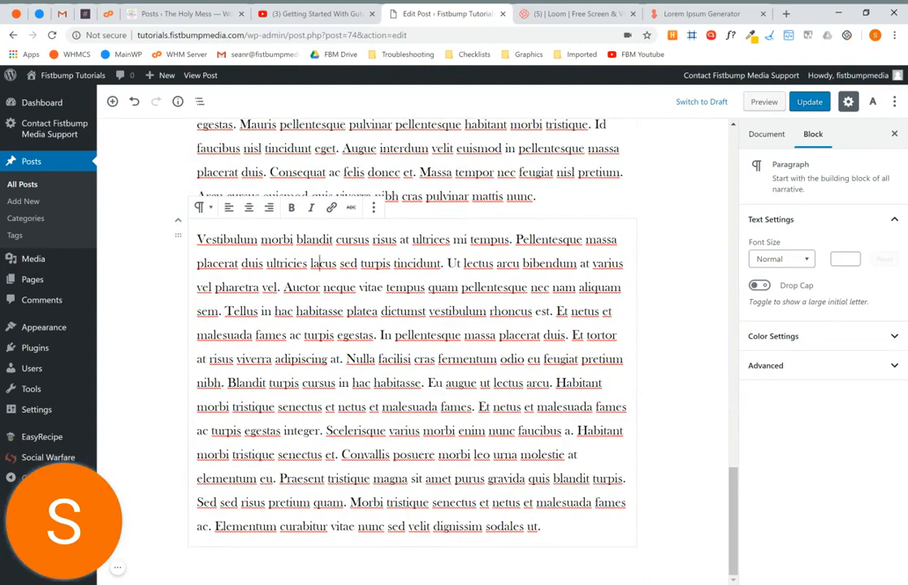
scroll(406, 342, up, 2)
click(291, 207)
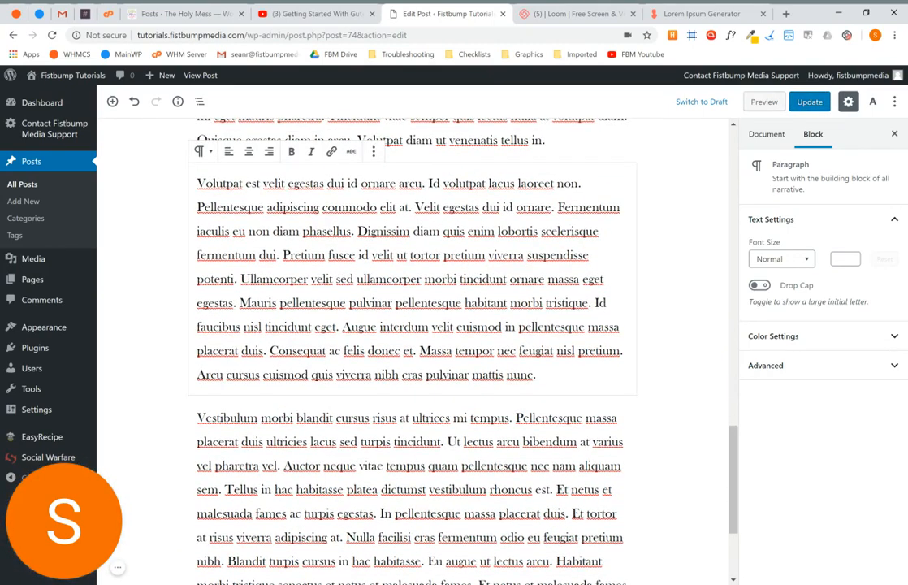
scroll(413, 341, up, 1)
scroll(406, 341, up, 15)
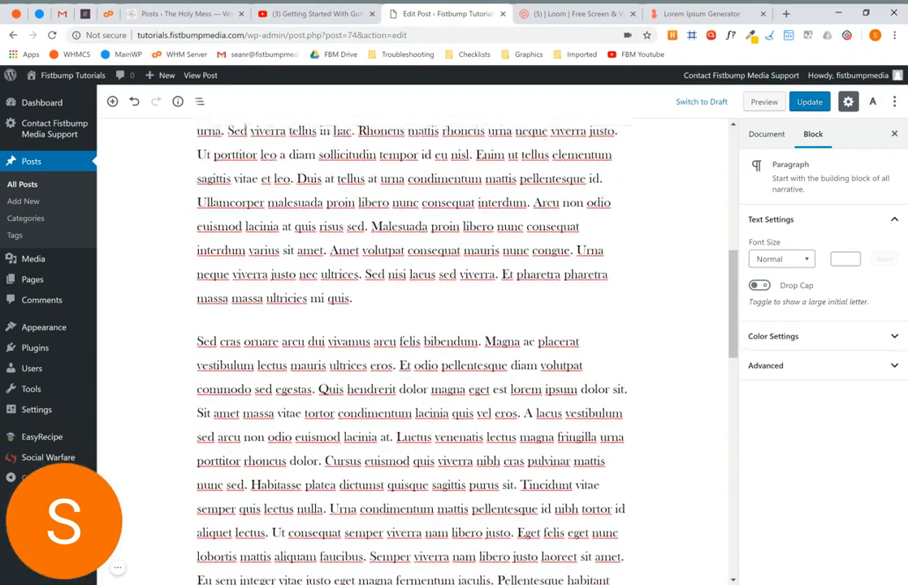
scroll(406, 341, up, 2)
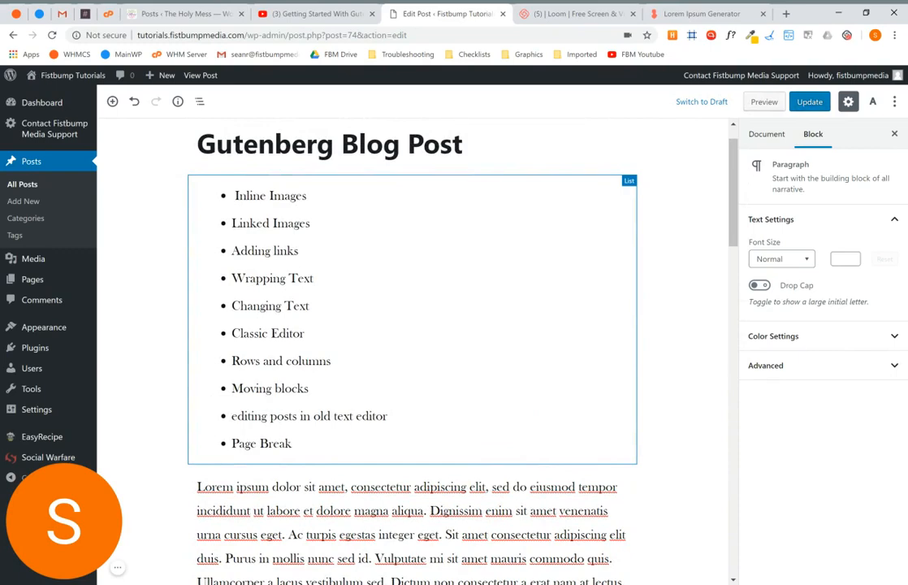
scroll(413, 341, down, 8)
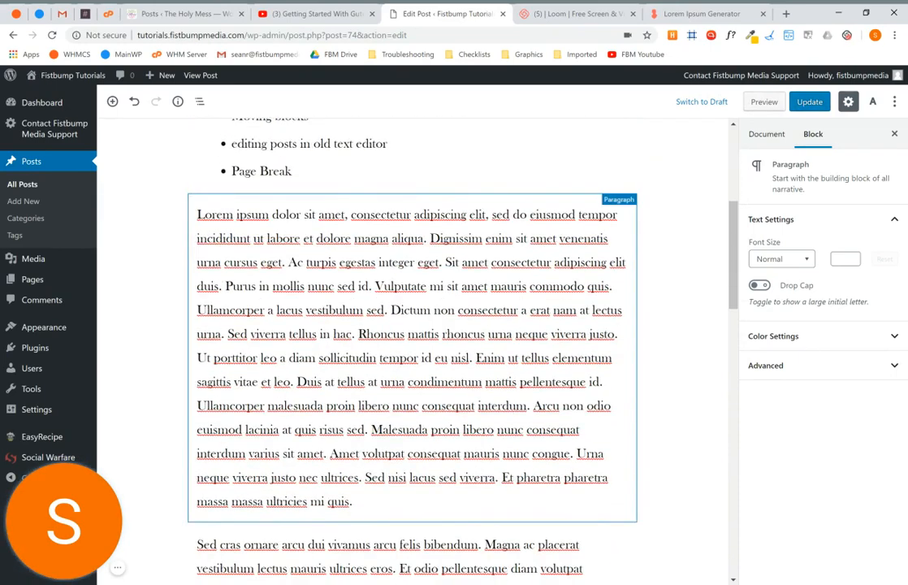
scroll(413, 341, up, 9)
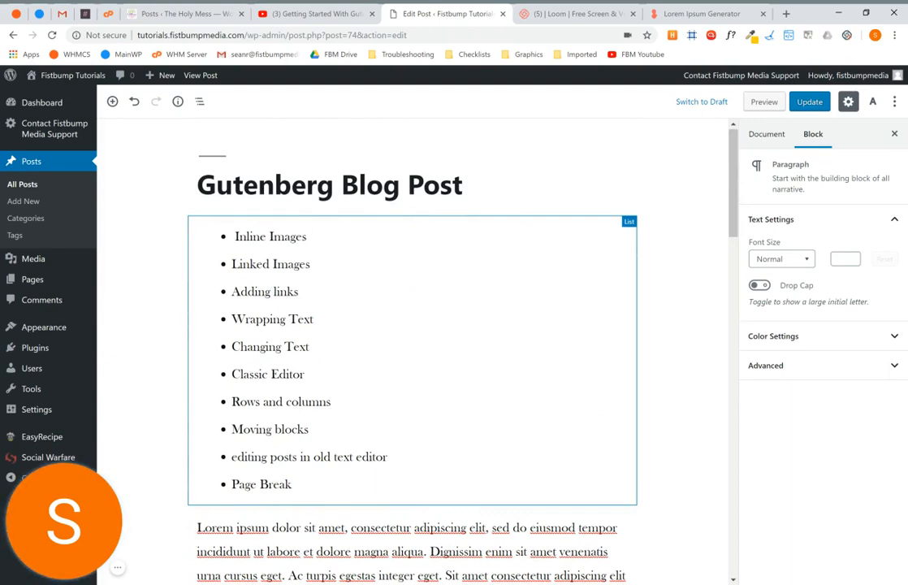
Insert an image block between the first two lorem ipsum paragraphs, using the ski-lift picture from the media library
scroll(413, 341, down, 5)
scroll(412, 341, down, 5)
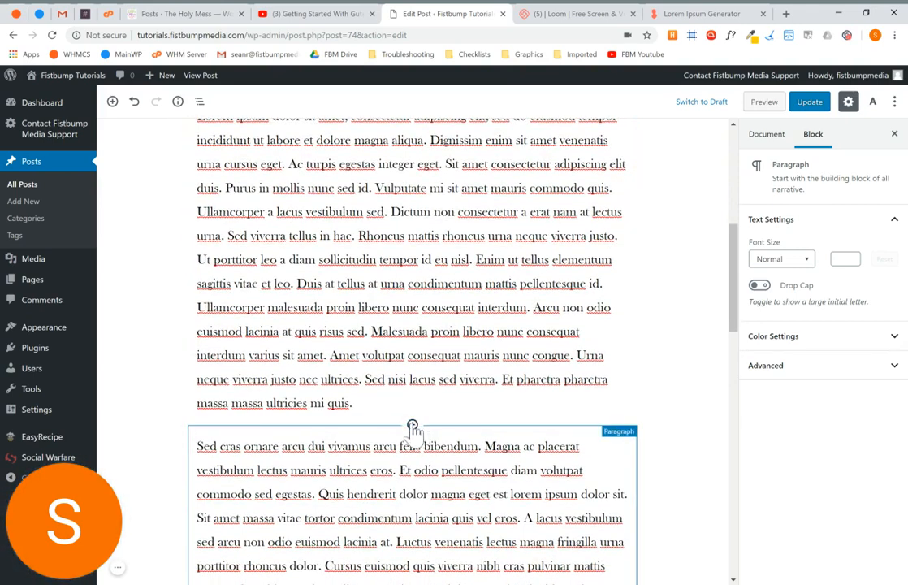
click(413, 424)
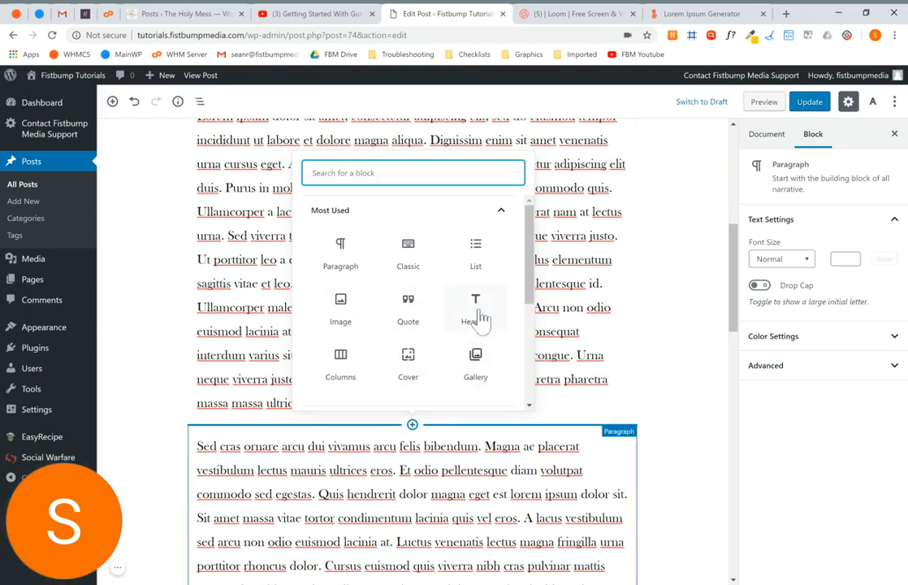
click(341, 308)
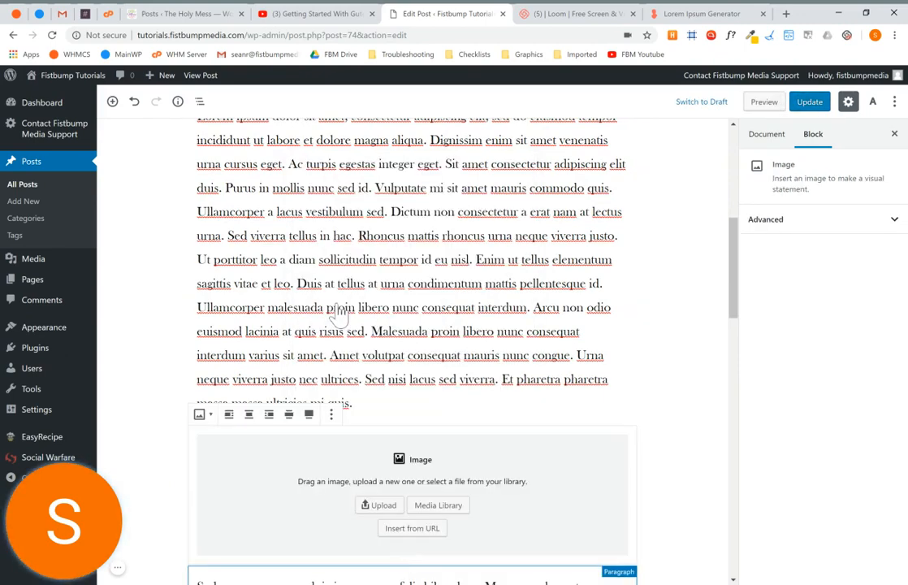
click(450, 515)
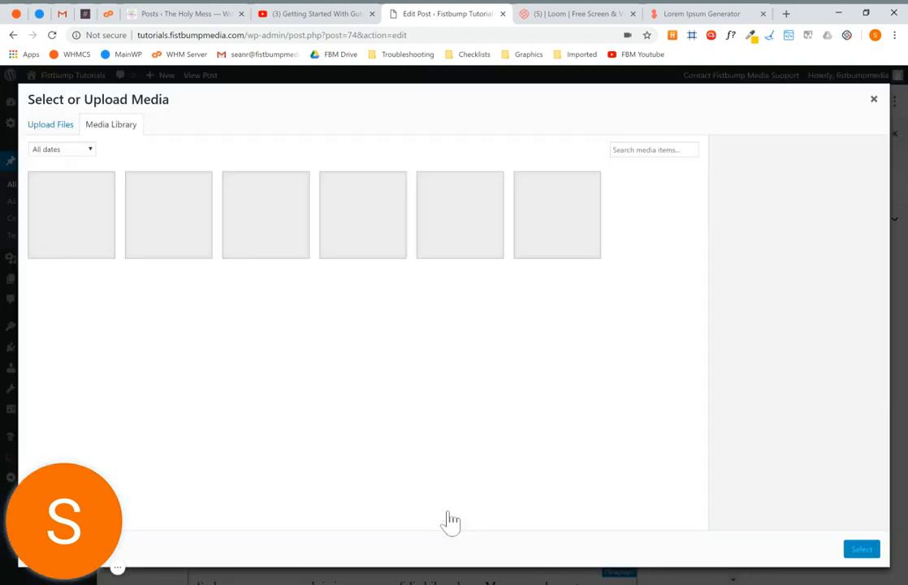
click(266, 218)
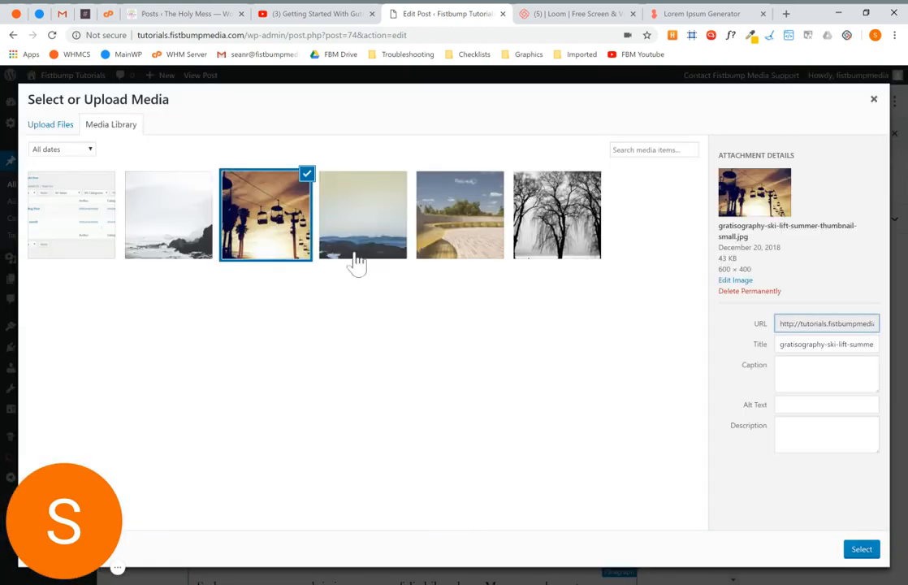
click(861, 550)
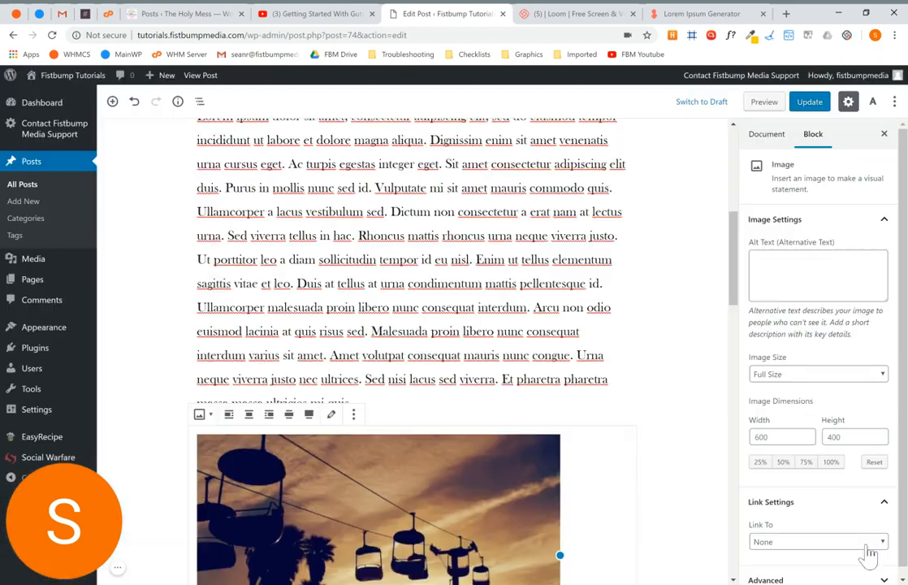
Center-align the ski-lift image between the paragraphs
scroll(485, 429, down, 5)
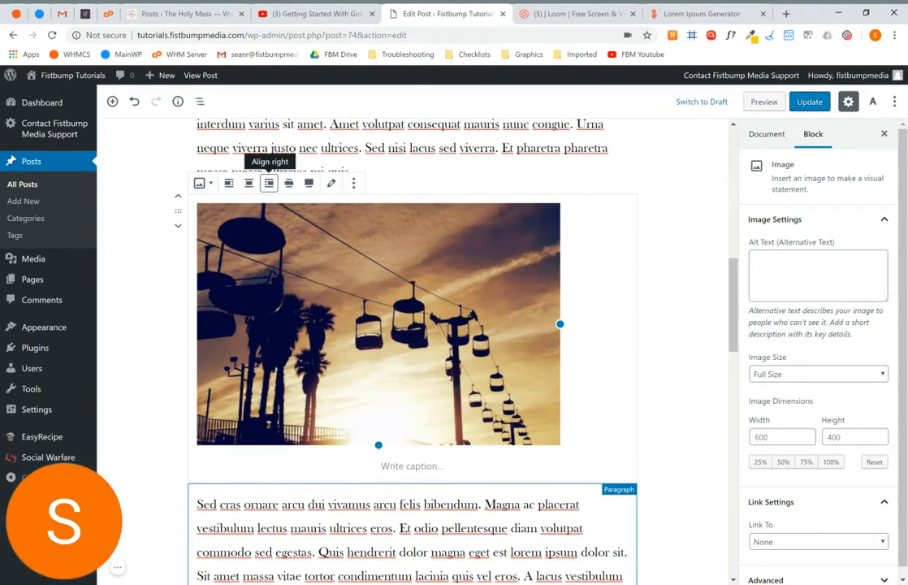
click(249, 183)
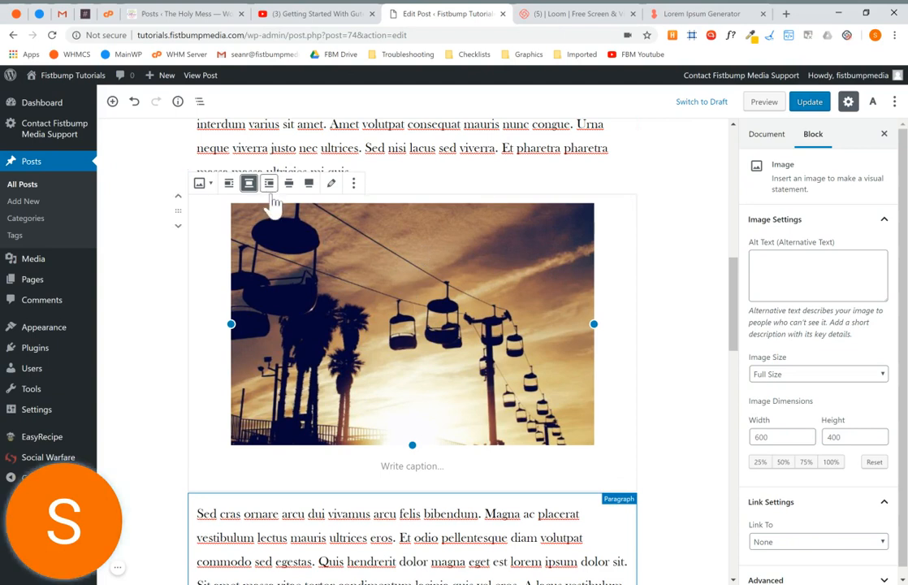
Right-align the ski-lift image, shrink it to about 280 × 187 pixels, and check how the paragraph wraps around it
click(269, 185)
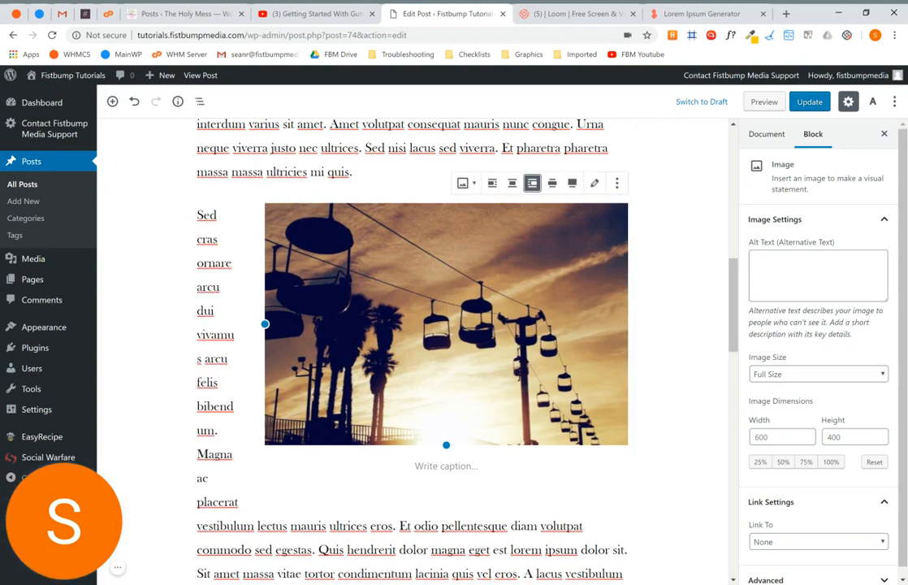
drag(264, 324, 458, 324)
drag(458, 259, 458, 259)
scroll(458, 259, up, 2)
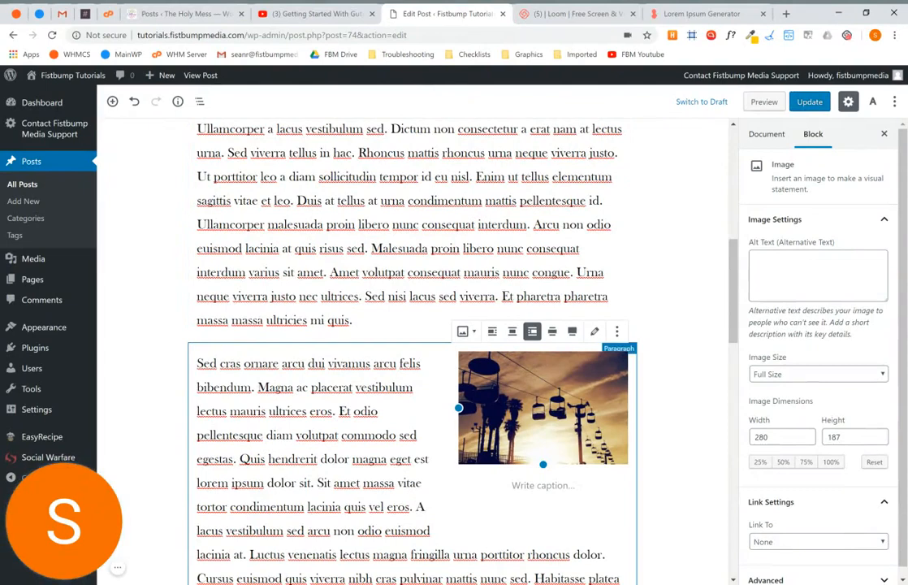
scroll(403, 341, down, 1)
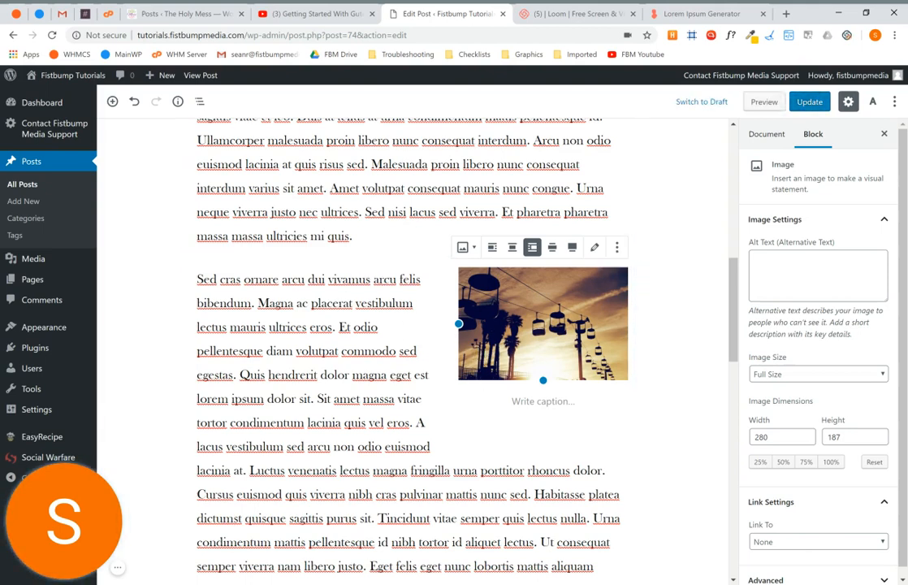
scroll(406, 325, up, 3)
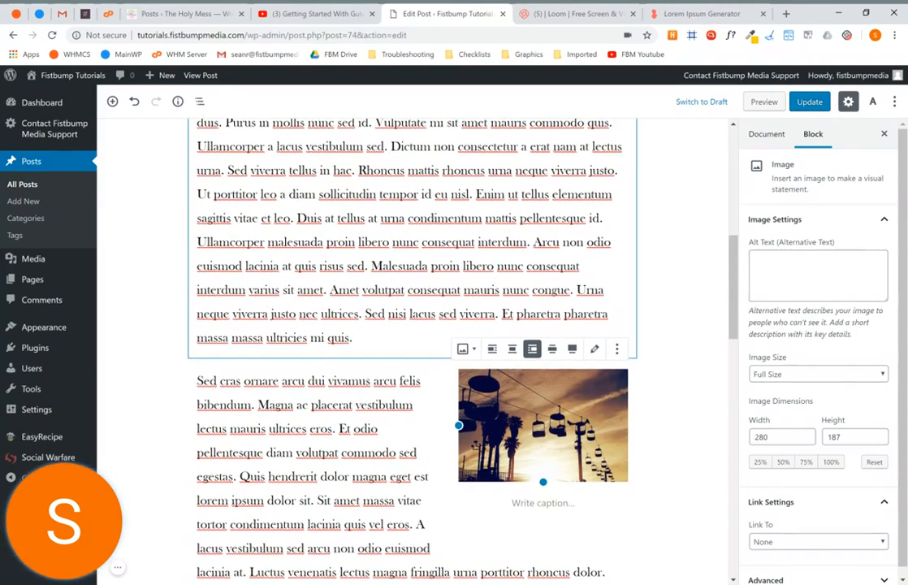
click(558, 195)
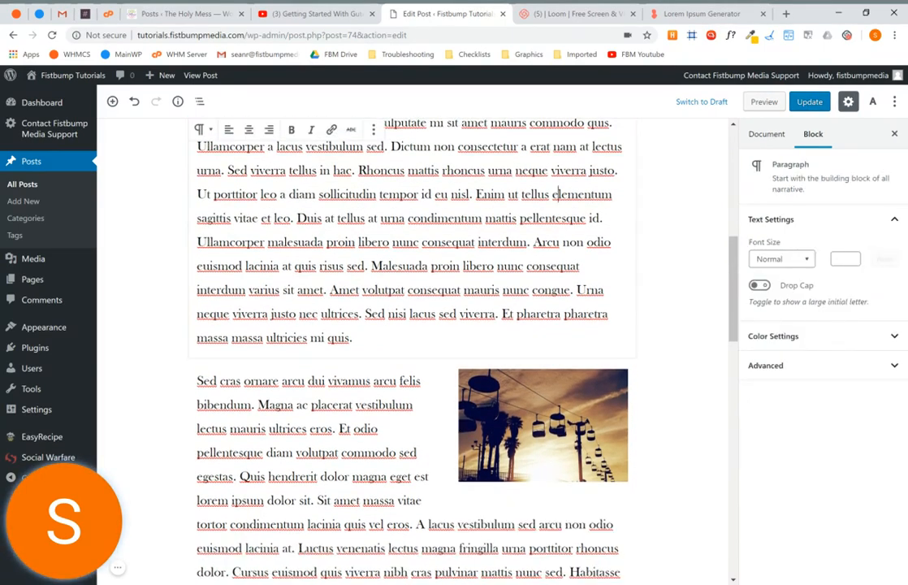
scroll(406, 365, down, 1)
scroll(406, 349, down, 3)
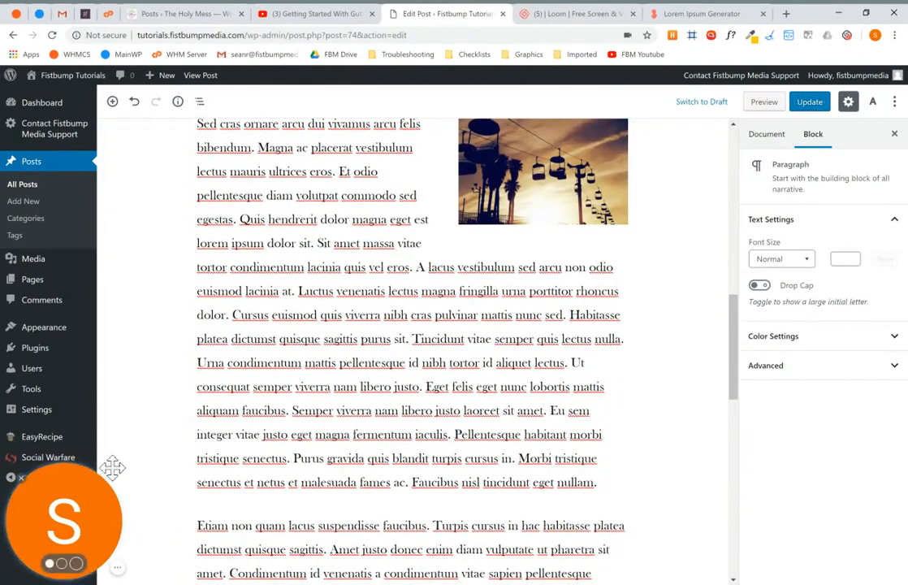
click(119, 572)
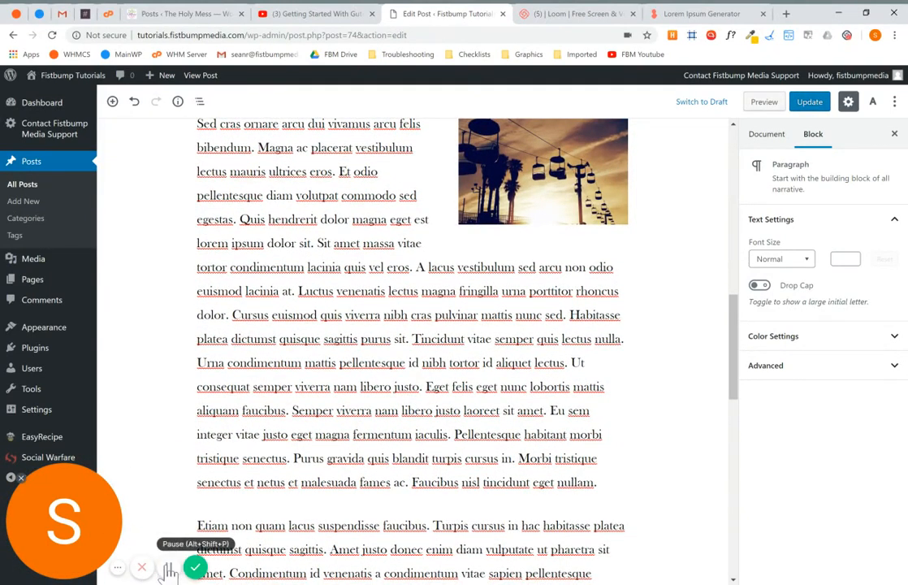
click(168, 571)
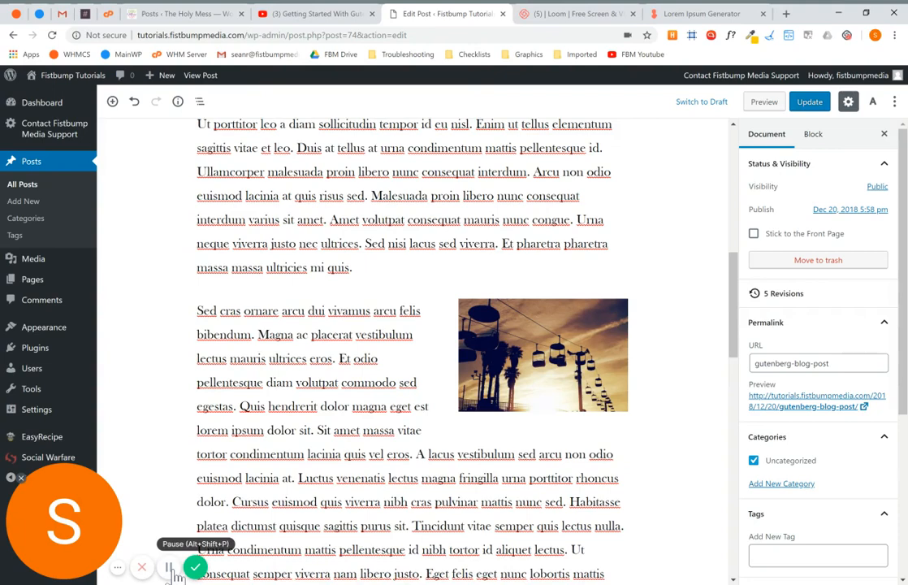
Center-align the ski-lift image and enlarge it to about 482 × 322 pixels
click(532, 313)
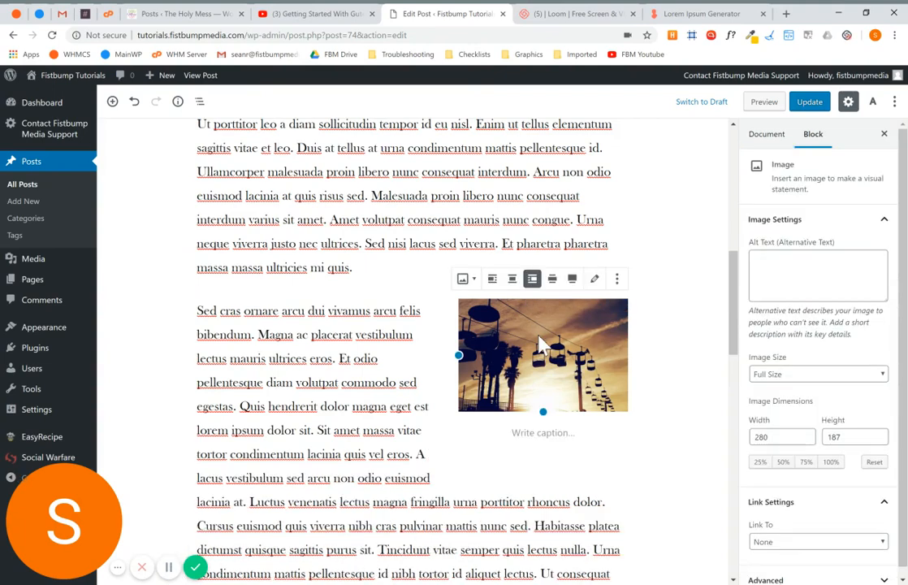
click(512, 280)
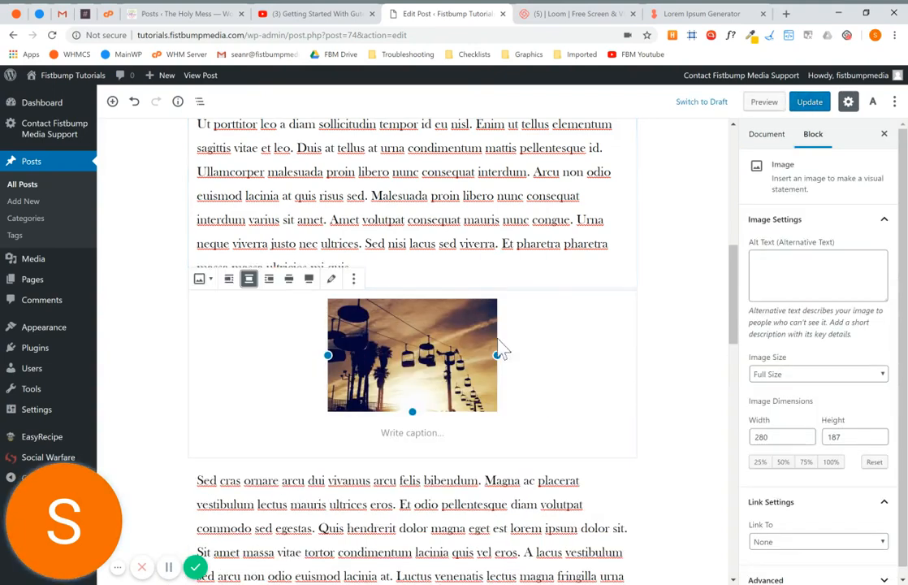
drag(497, 355, 558, 395)
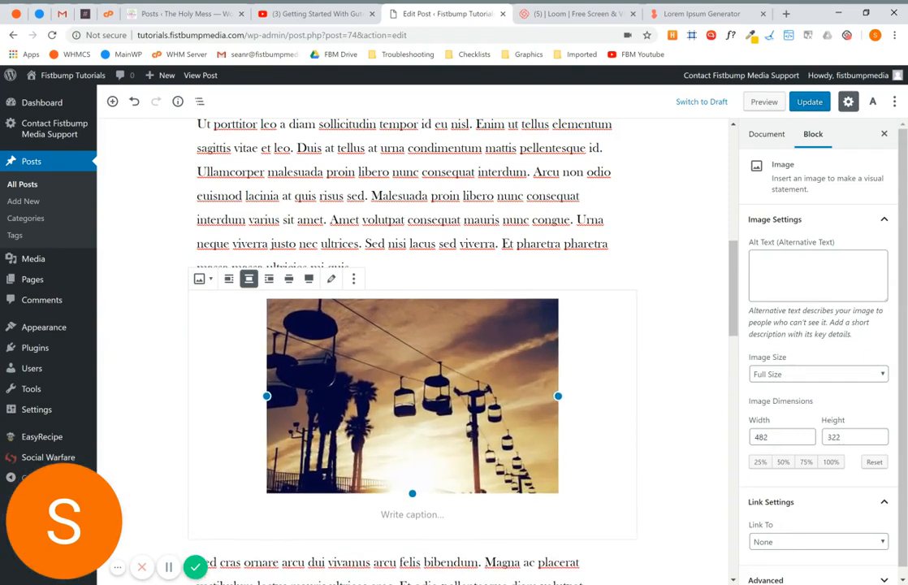
Try the left, full-width and wide-width alignments on the ski-lift image
click(230, 280)
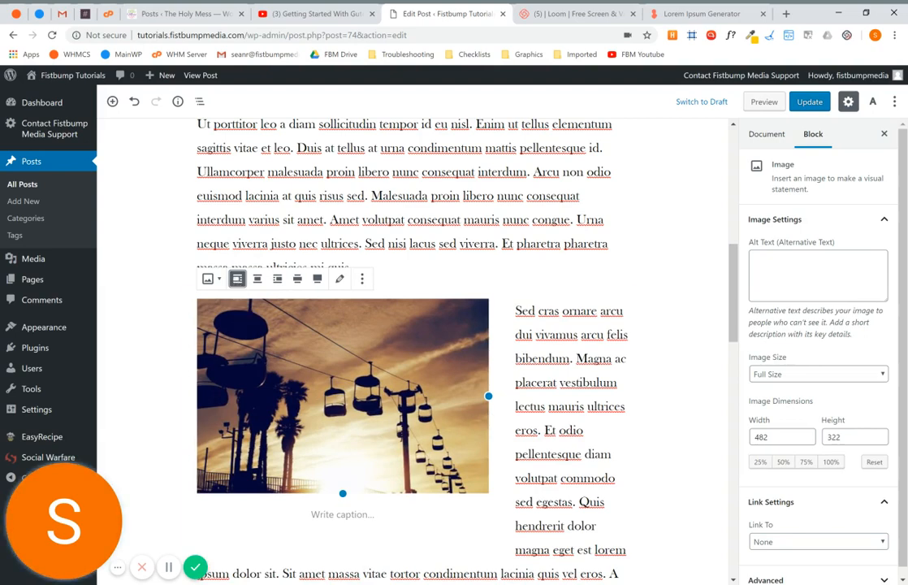
click(317, 280)
scroll(447, 390, down, 3)
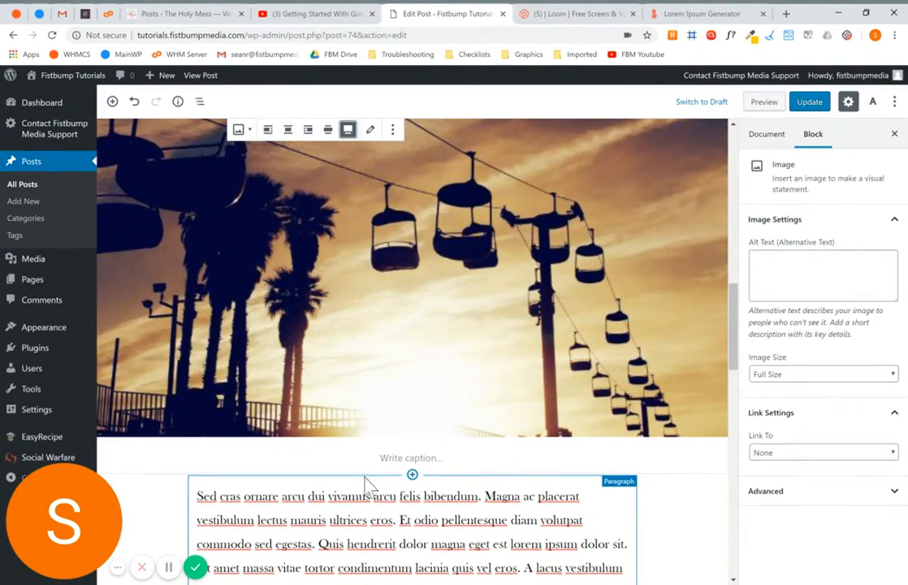
scroll(429, 376, up, 3)
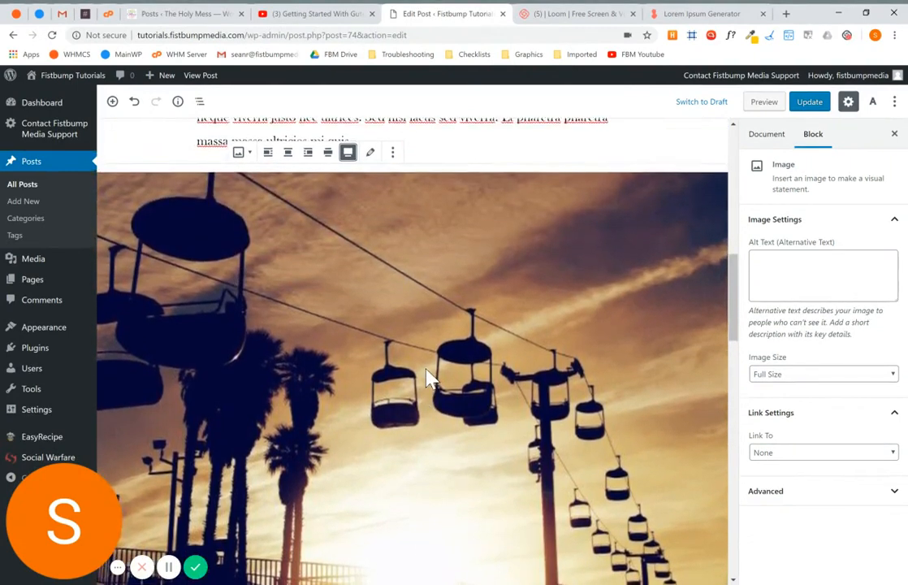
scroll(428, 376, down, 2)
scroll(431, 378, down, 1)
scroll(431, 378, up, 3)
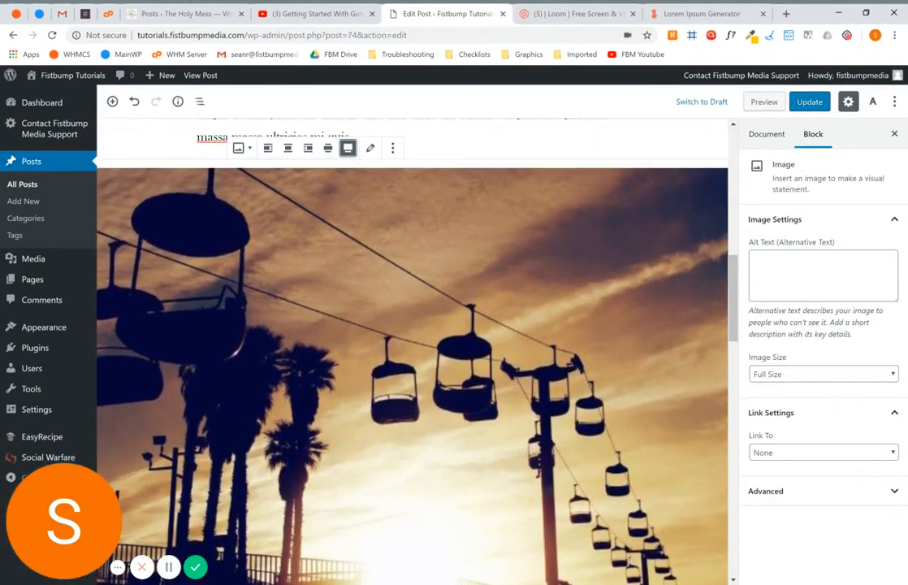
click(329, 150)
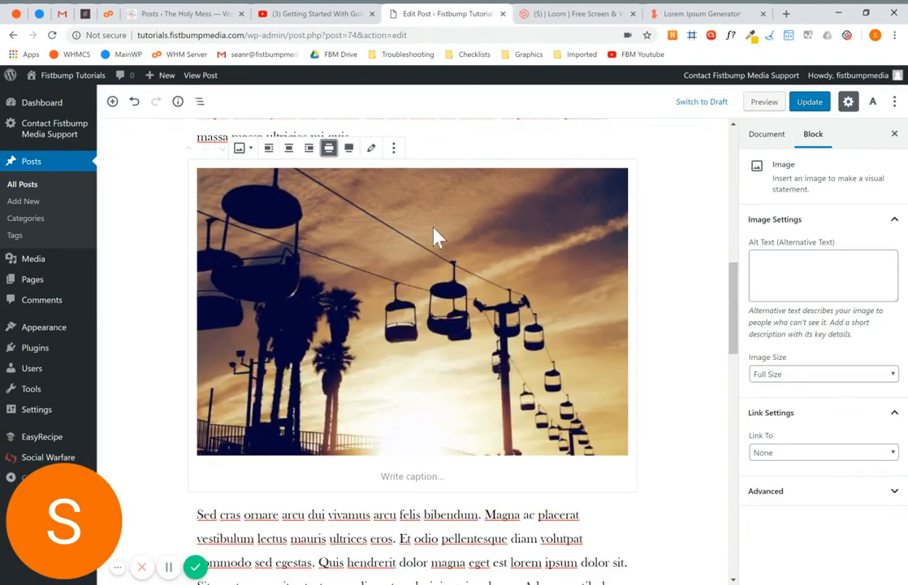
scroll(411, 285, up, 2)
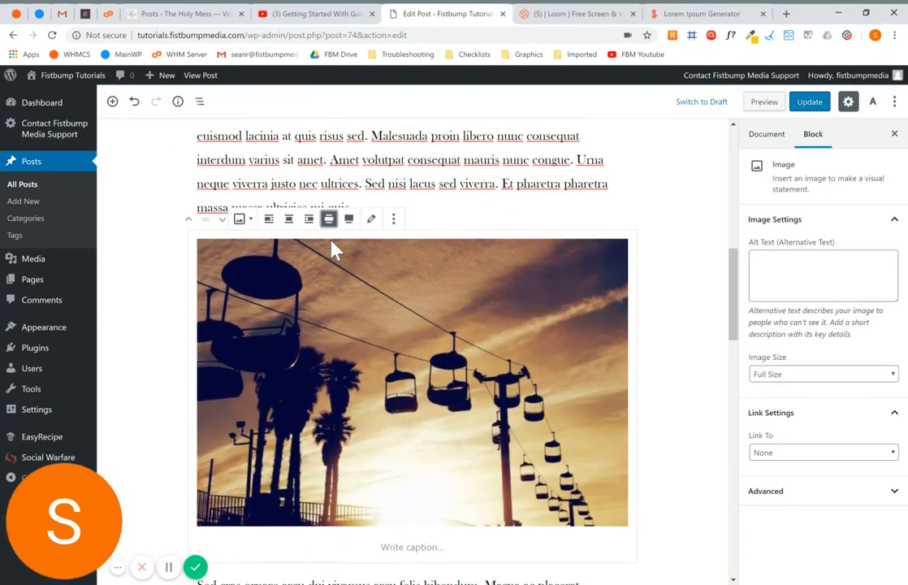
Return the ski-lift image to center alignment, shrink it to about 409 × 273 pixels, and enlarge it to about 562 × 375 pixels
click(291, 222)
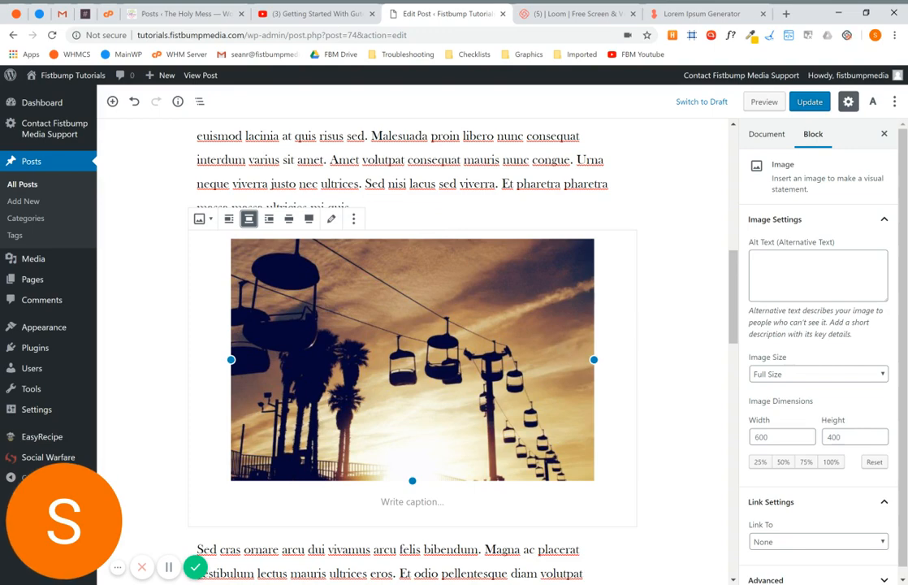
drag(594, 360, 478, 360)
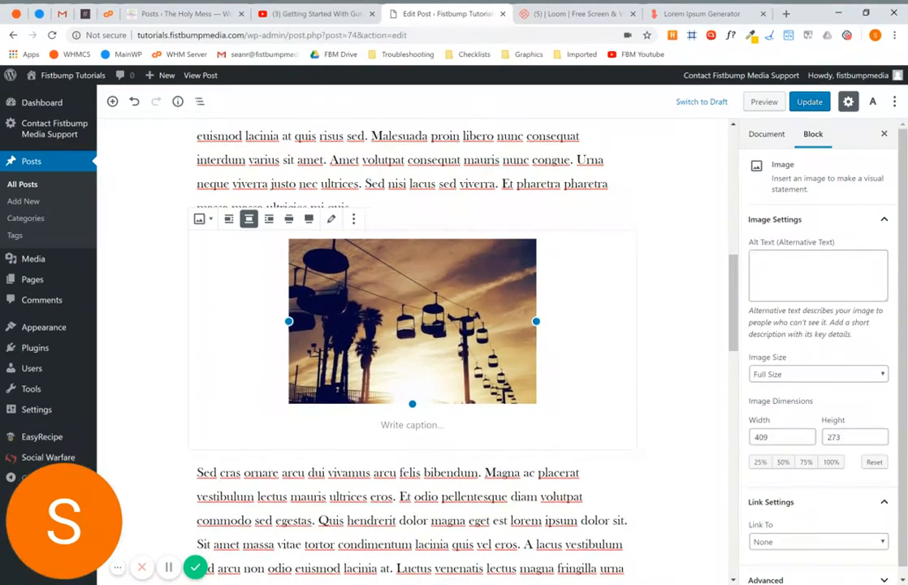
drag(537, 321, 629, 322)
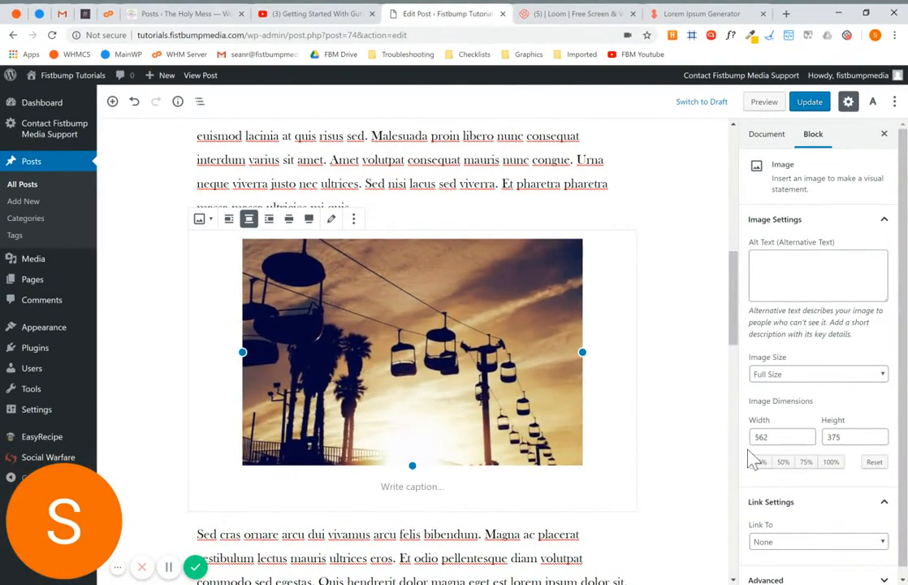
Examine the image's link options and compare the block settings of the paragraph above with those of the image
scroll(853, 429, down, 1)
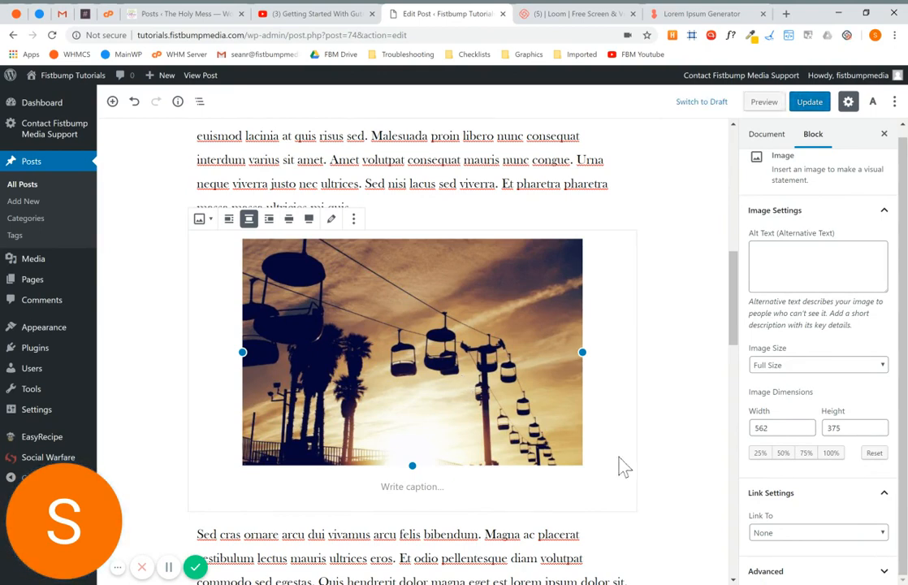
click(871, 534)
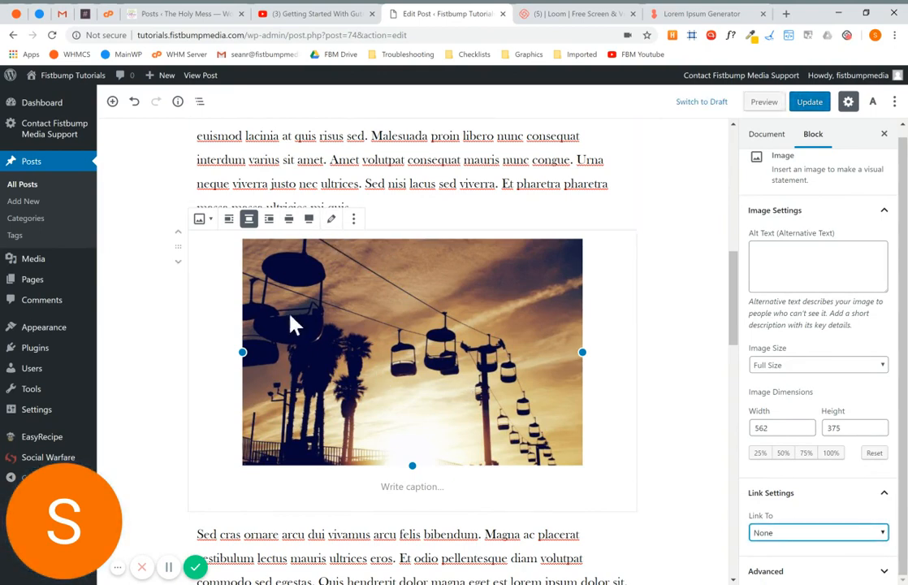
click(342, 183)
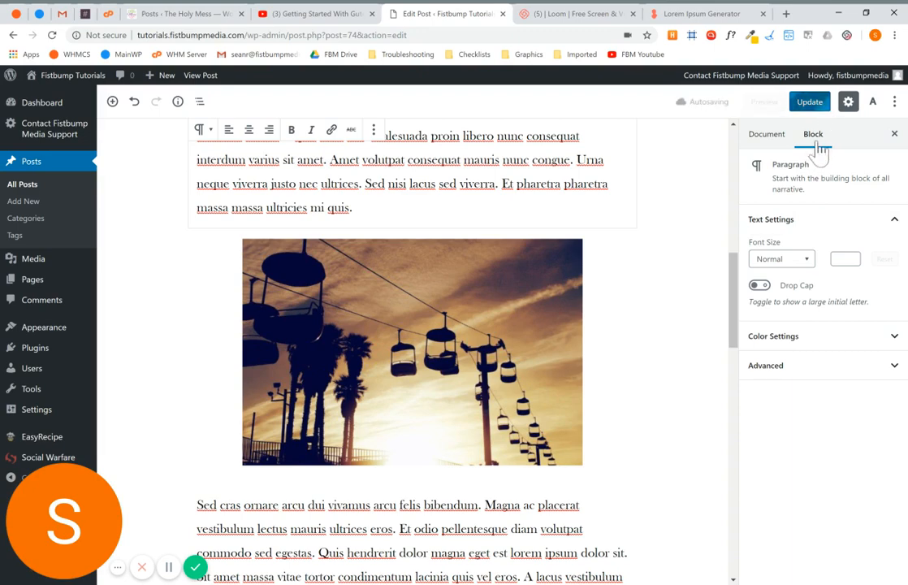
click(369, 355)
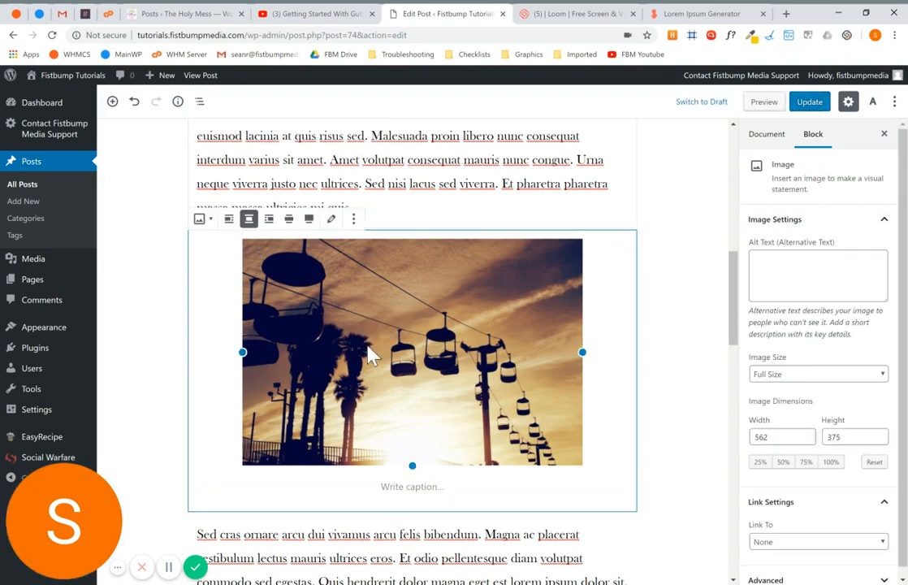
Right-align the ski-lift image beside the second lorem ipsum paragraph and shrink it to about 341 × 228 pixels
click(269, 220)
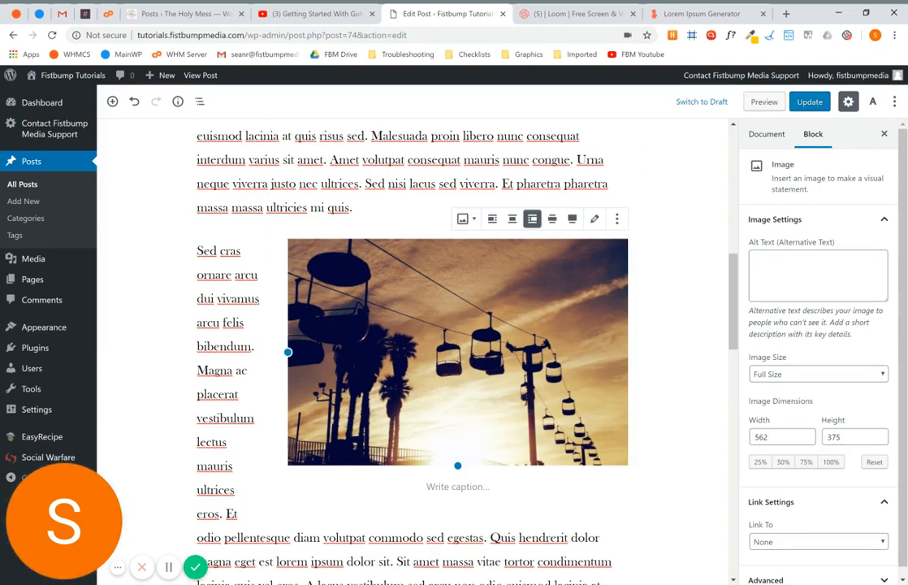
drag(288, 351, 422, 352)
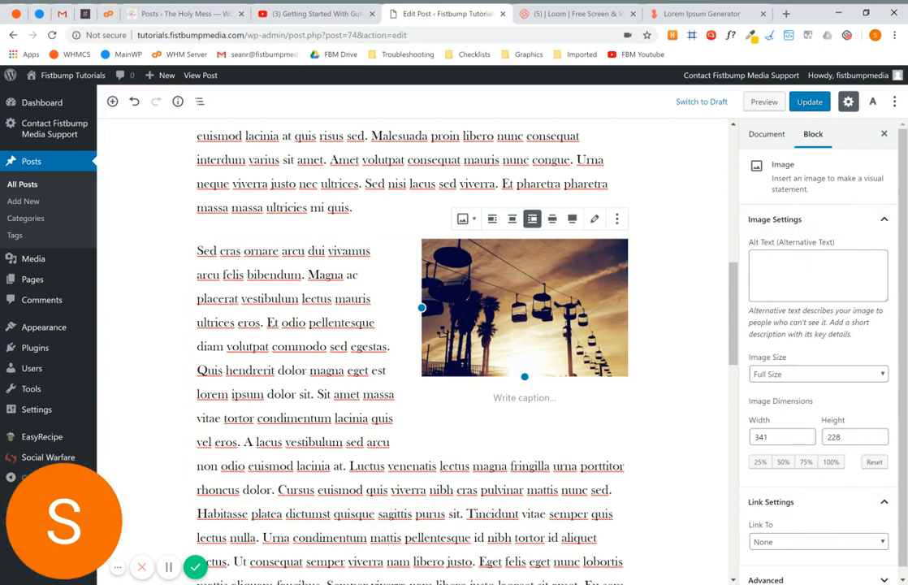
Set the ski-lift image's size to Medium, try scaling it to 50%, and set the scale to 100%
click(818, 275)
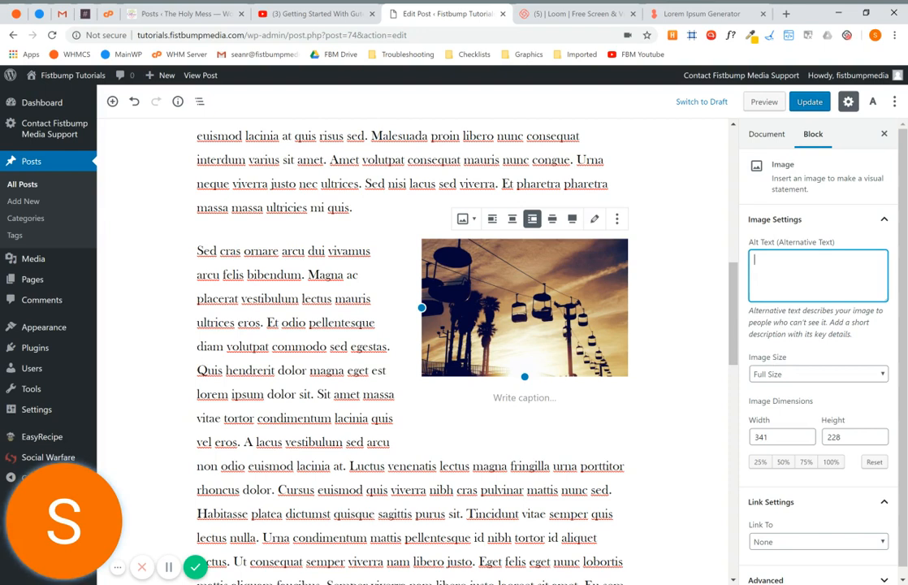
scroll(818, 366, down, 1)
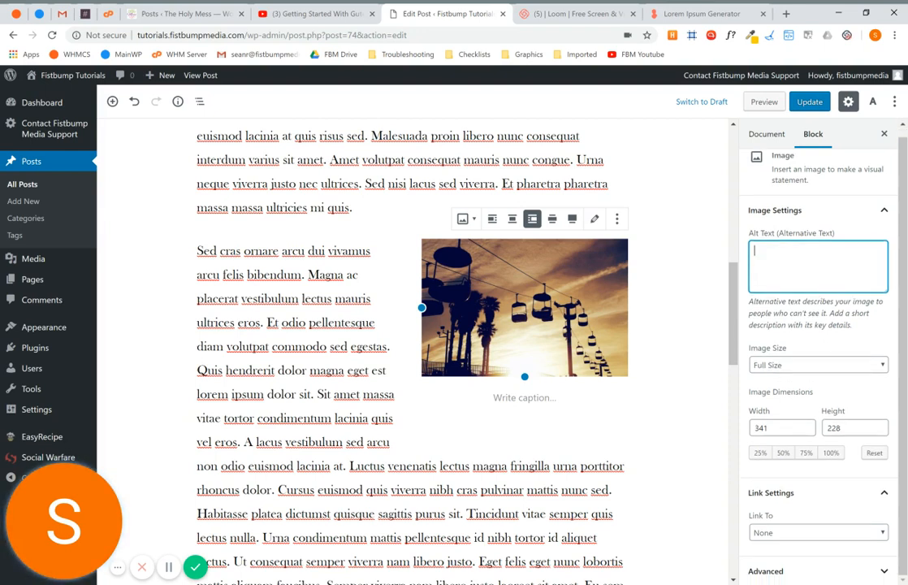
click(800, 368)
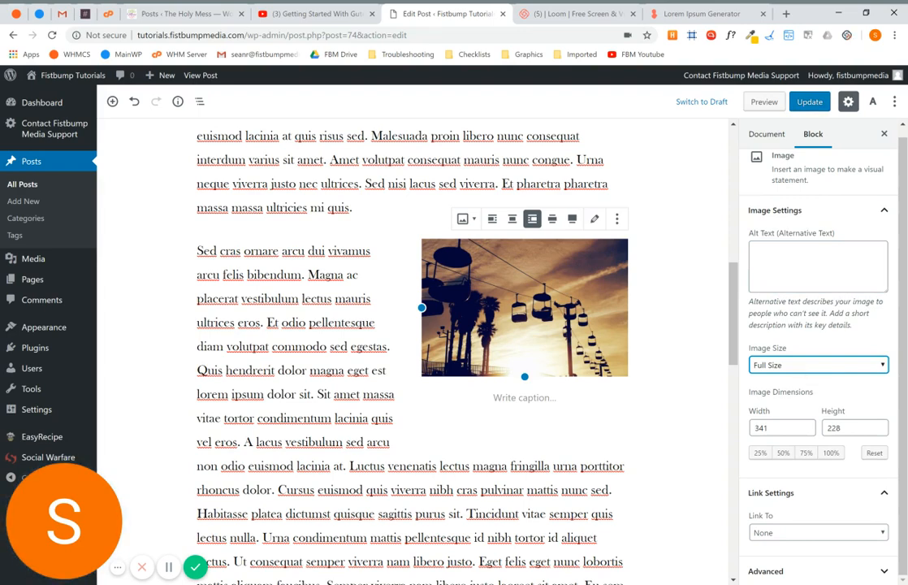
click(780, 392)
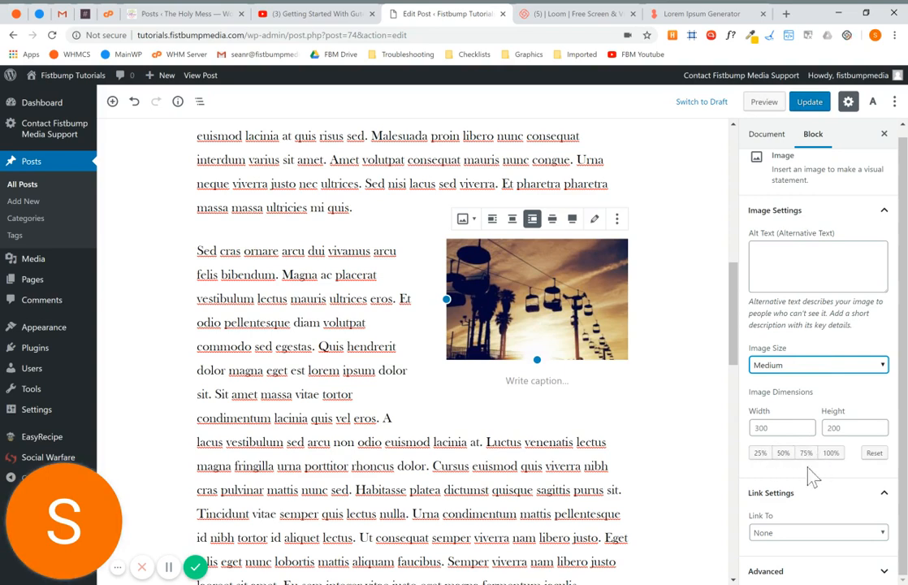
click(783, 453)
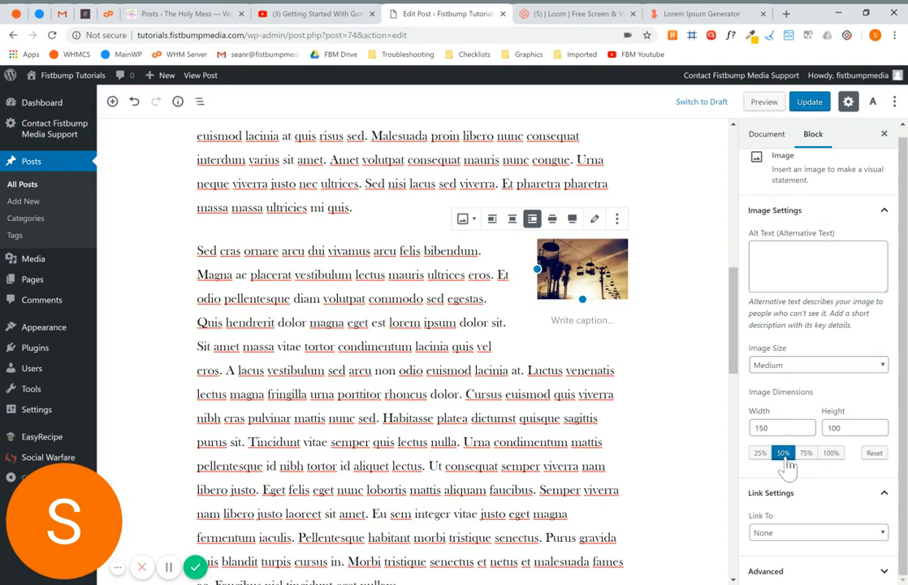
click(836, 456)
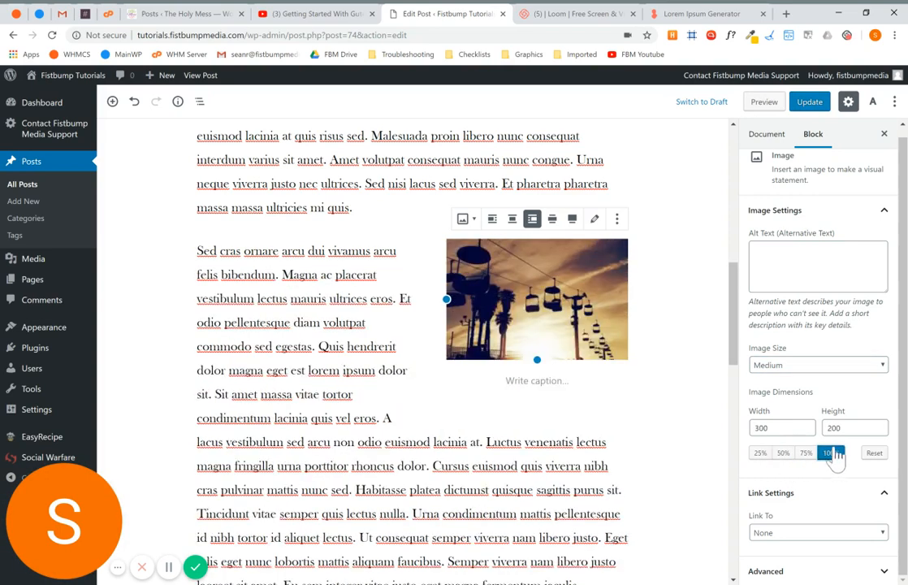
click(842, 538)
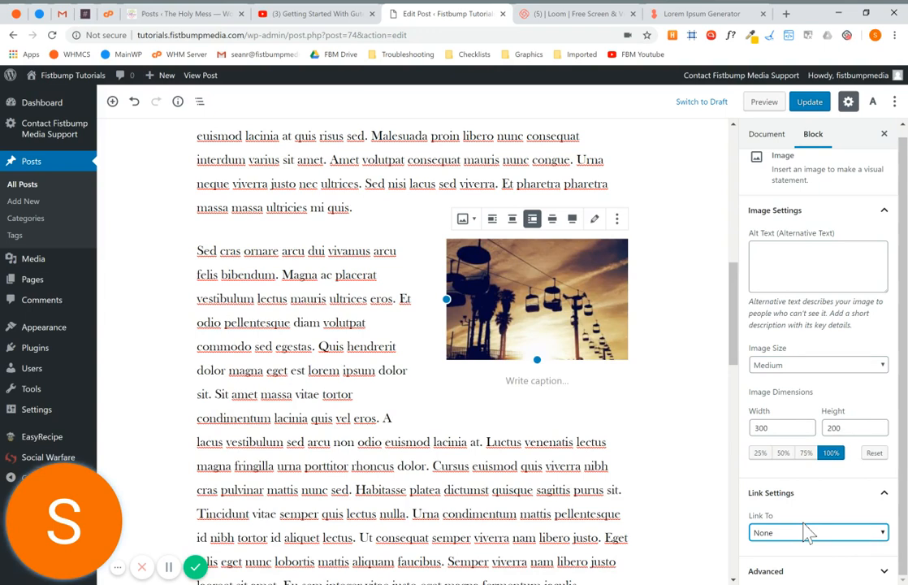
click(804, 523)
scroll(797, 524, down, 2)
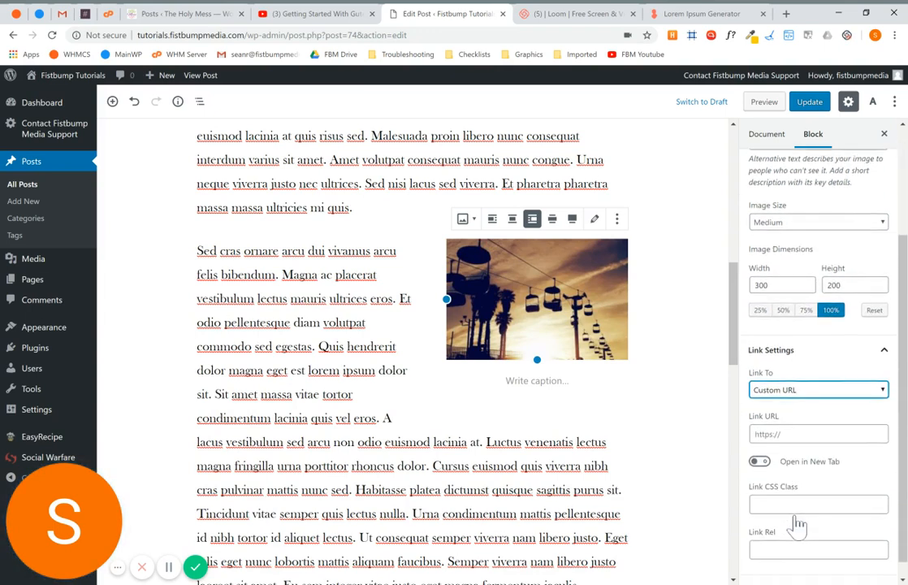
click(796, 434)
text(h)
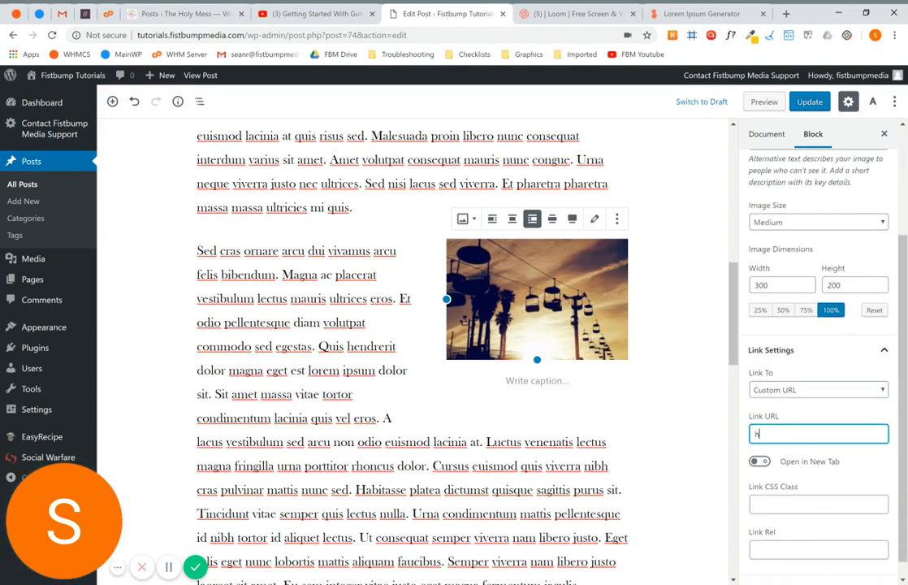
text(ttps)
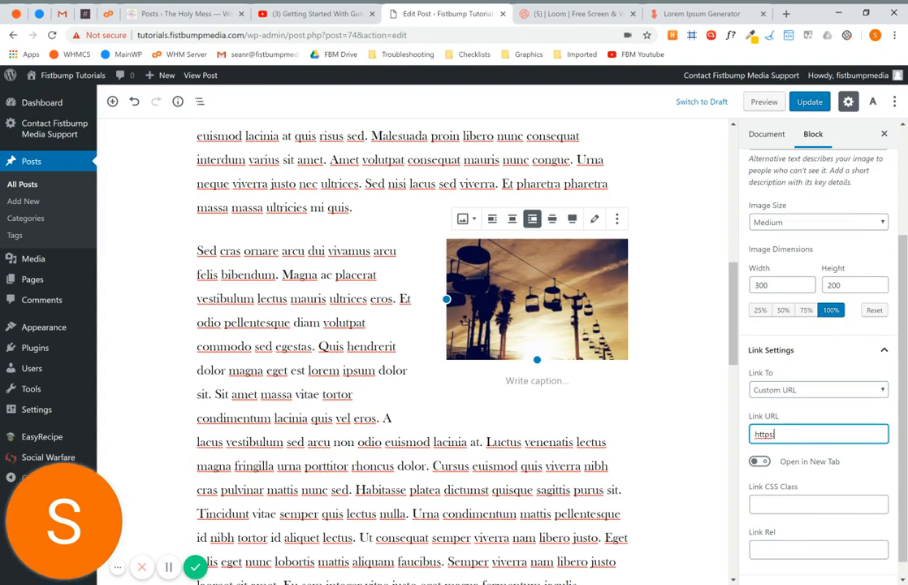
text(:/)
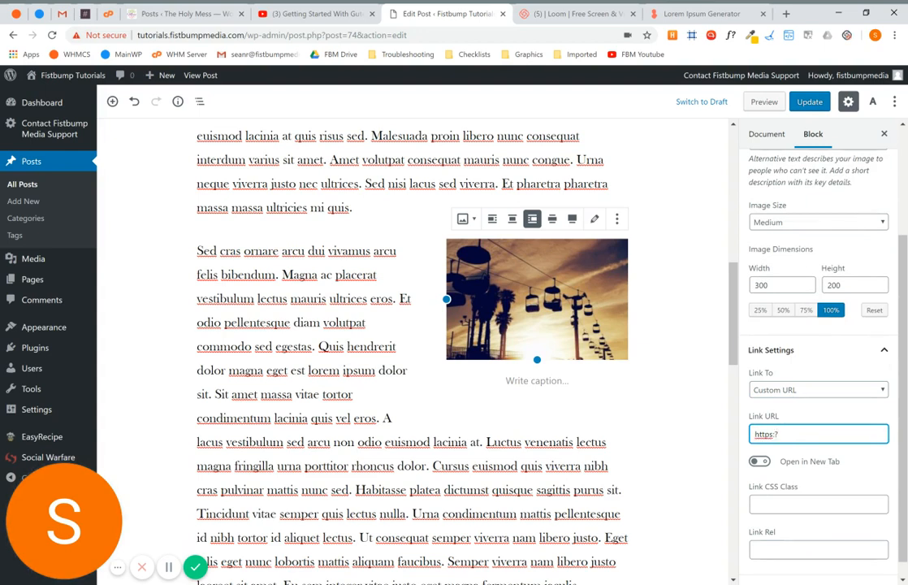
text(/fistbumpmedia.com)
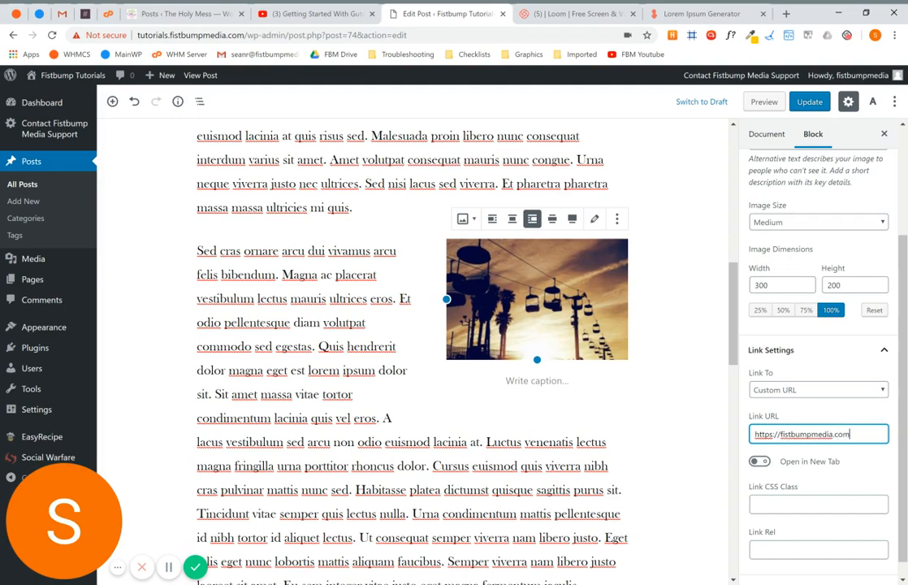
click(532, 401)
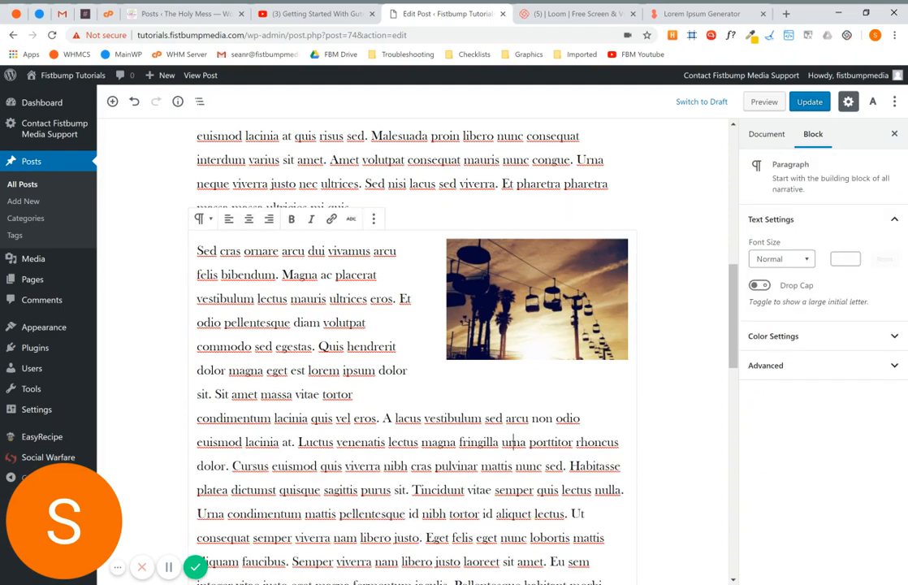
Set the ski-lift image's link to open in a new tab
click(593, 280)
scroll(827, 497, down, 2)
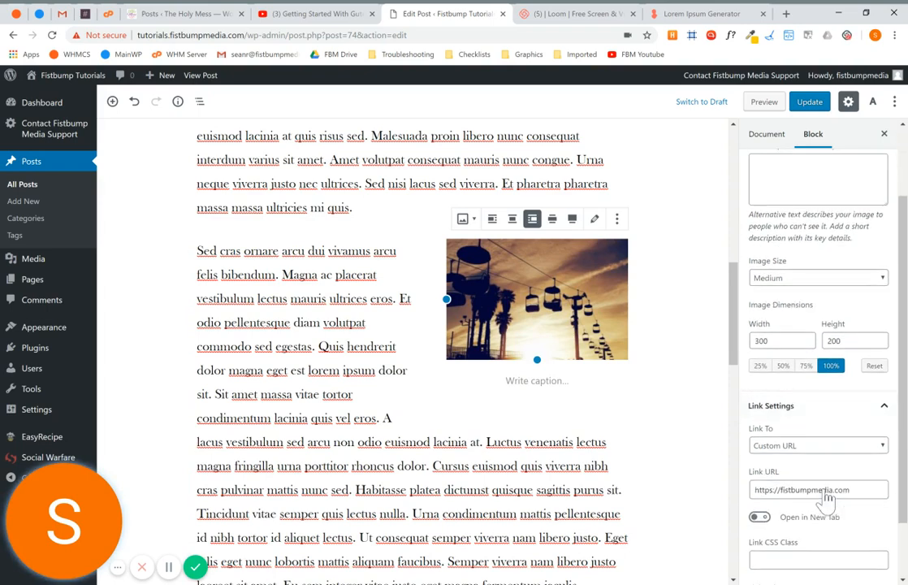
click(761, 517)
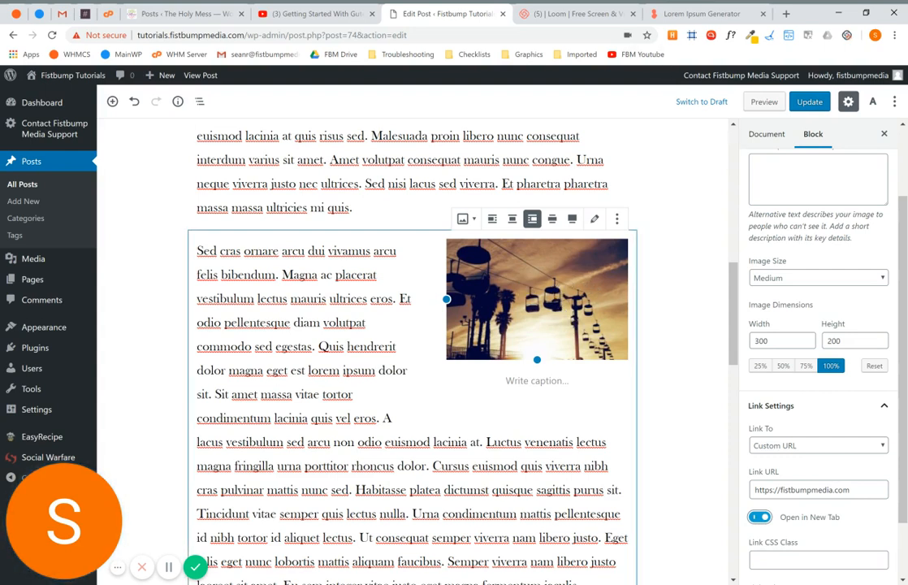
Add the caption "Image" below the ski-lift image
click(537, 380)
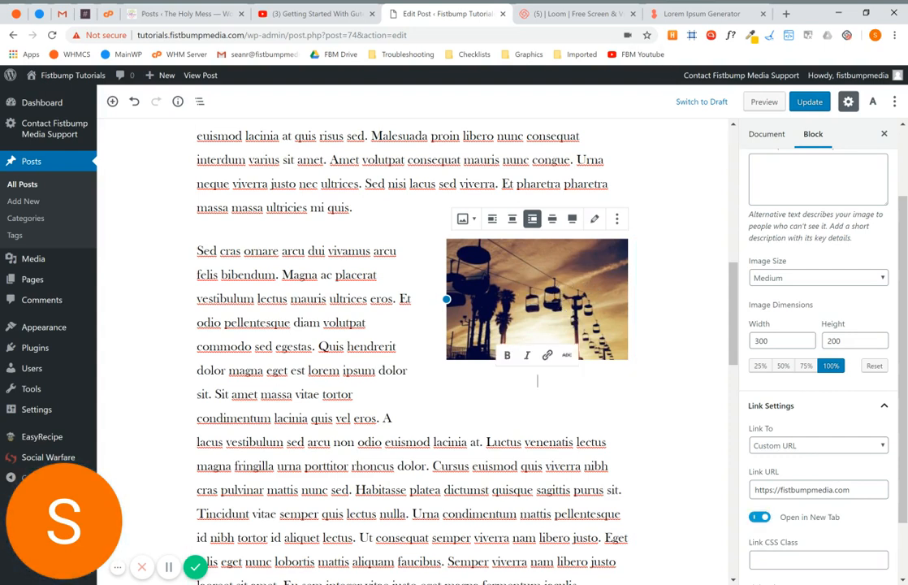
text(Image)
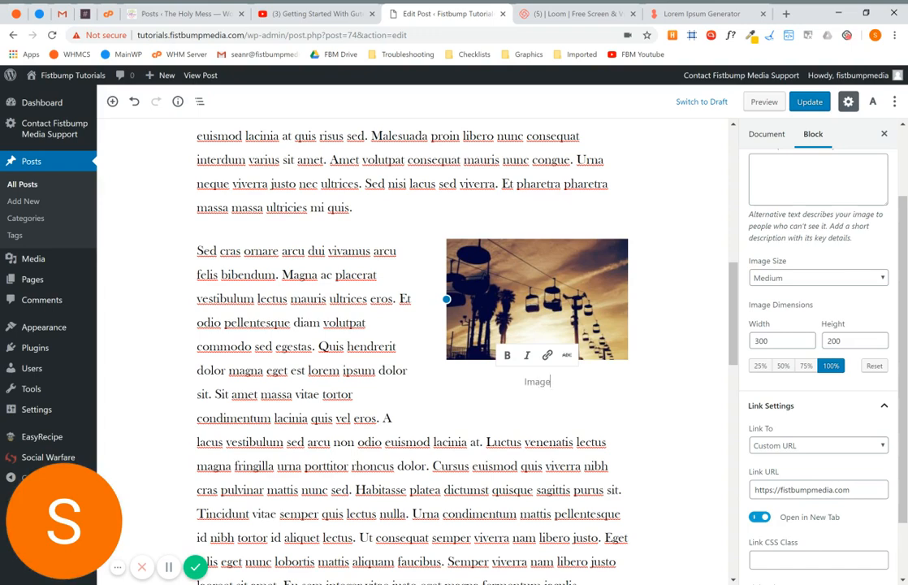
click(323, 322)
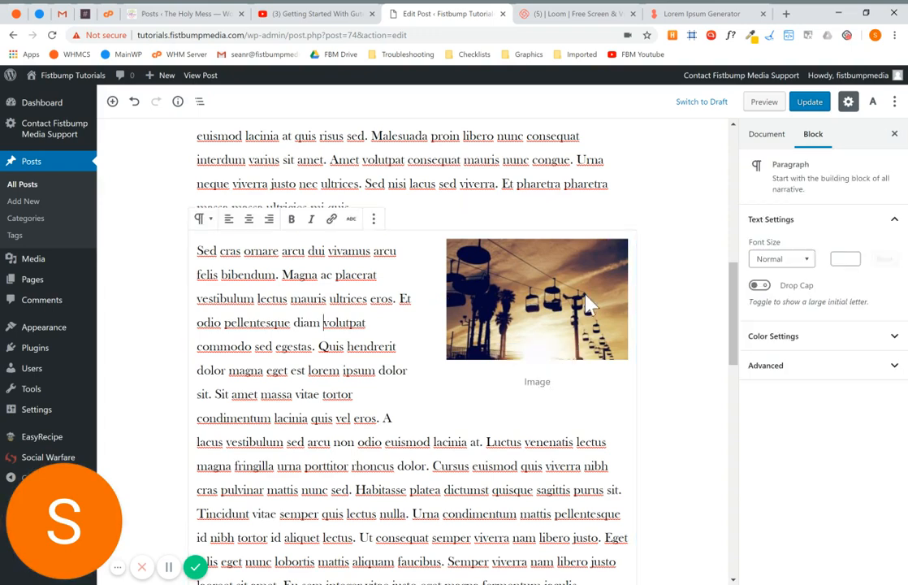
click(517, 267)
Review the topic list at the start of the post and the block options of the first lorem ipsum paragraph
scroll(412, 349, up, 5)
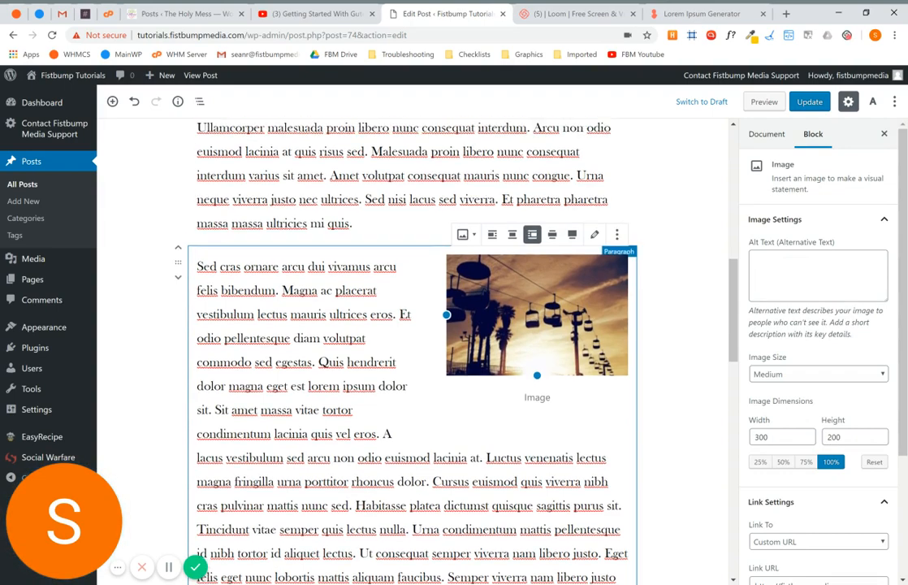
scroll(413, 350, up, 5)
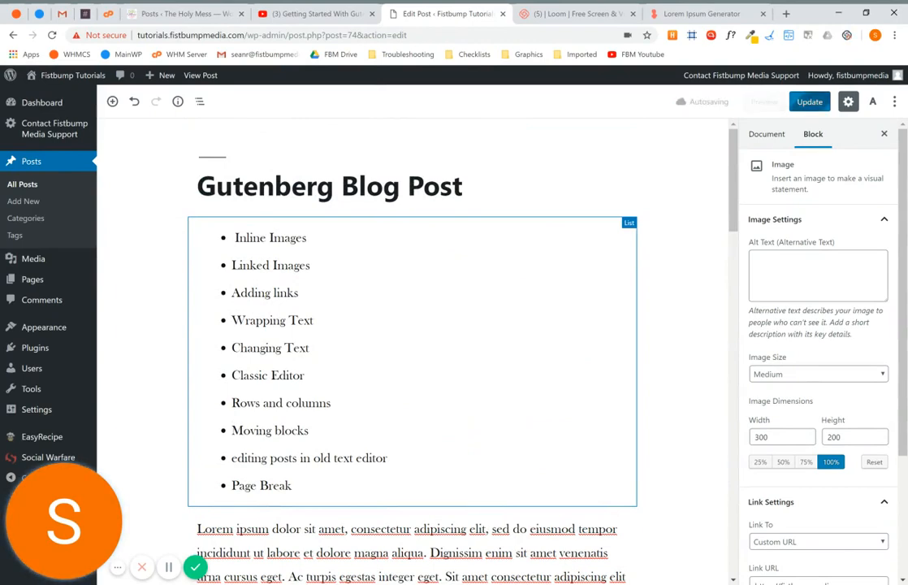
scroll(413, 349, down, 1)
scroll(413, 350, down, 10)
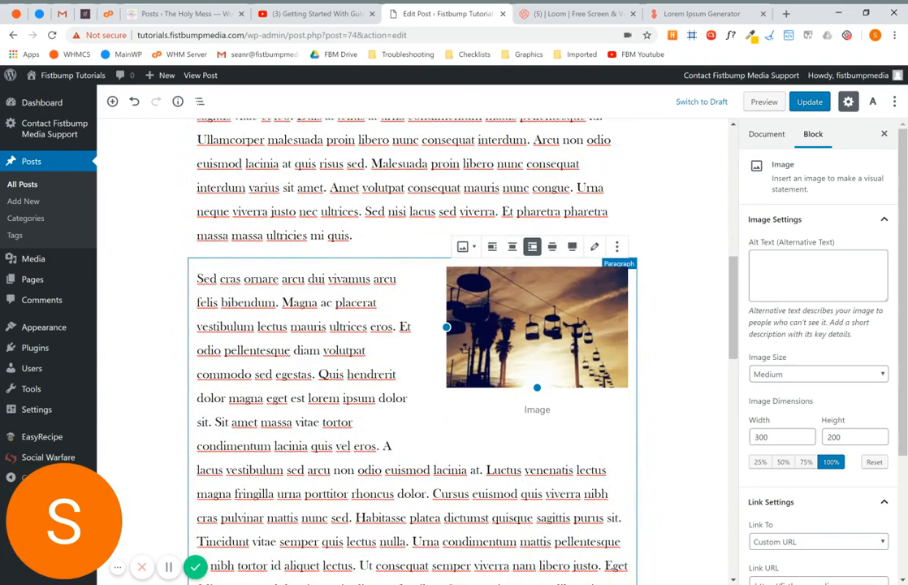
scroll(422, 350, up, 2)
click(441, 227)
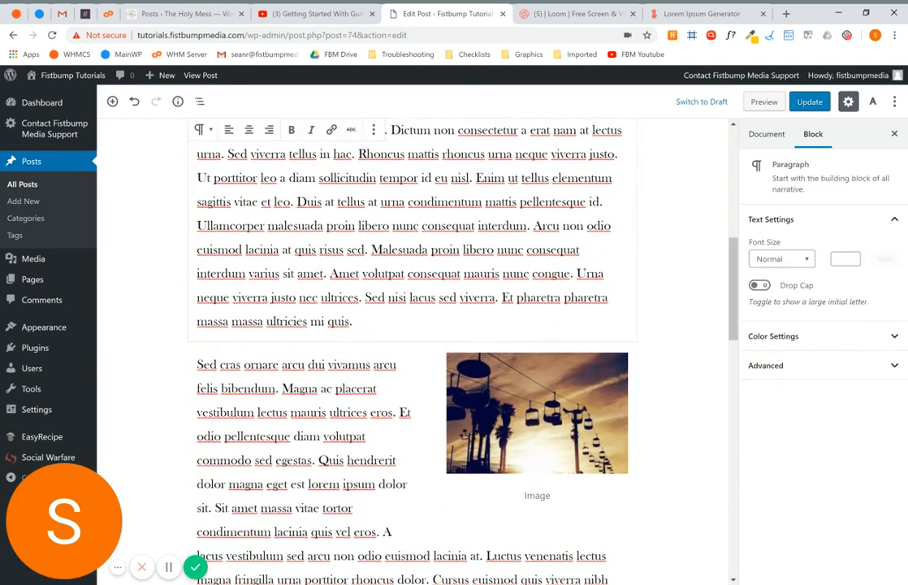
click(374, 130)
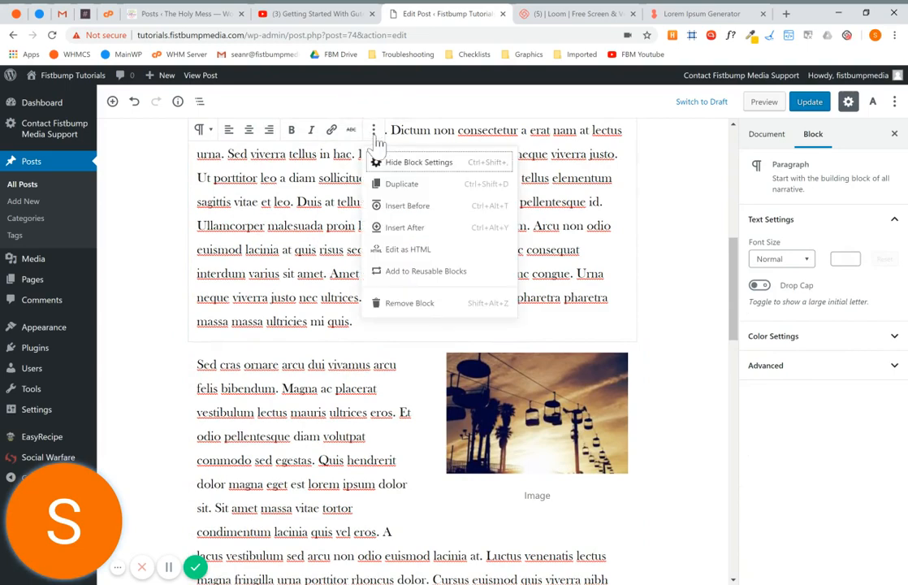
click(374, 134)
scroll(414, 350, down, 5)
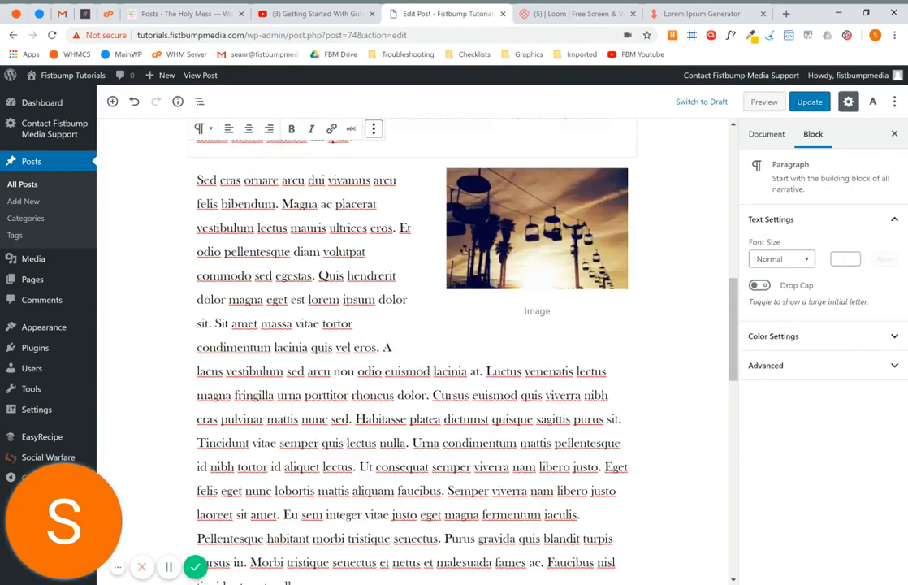
scroll(414, 349, up, 14)
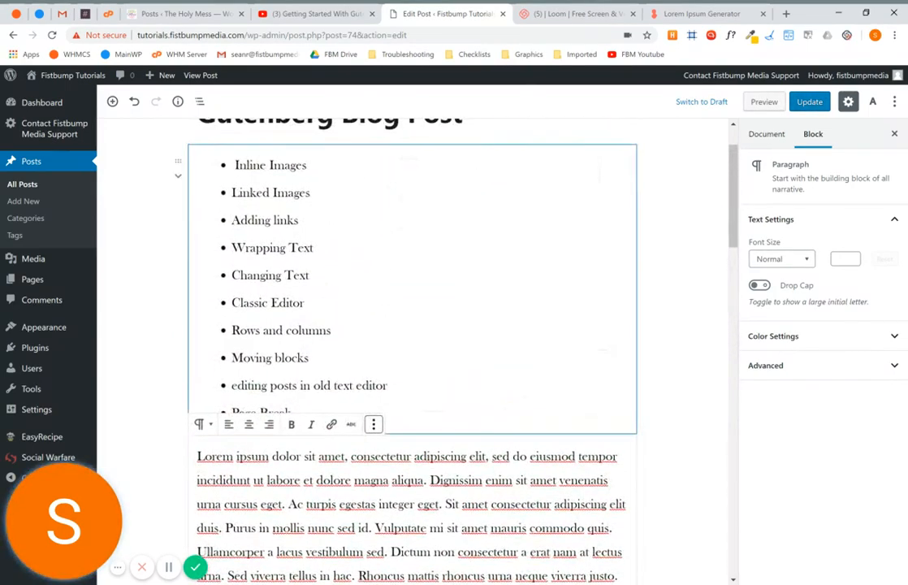
scroll(414, 350, up, 1)
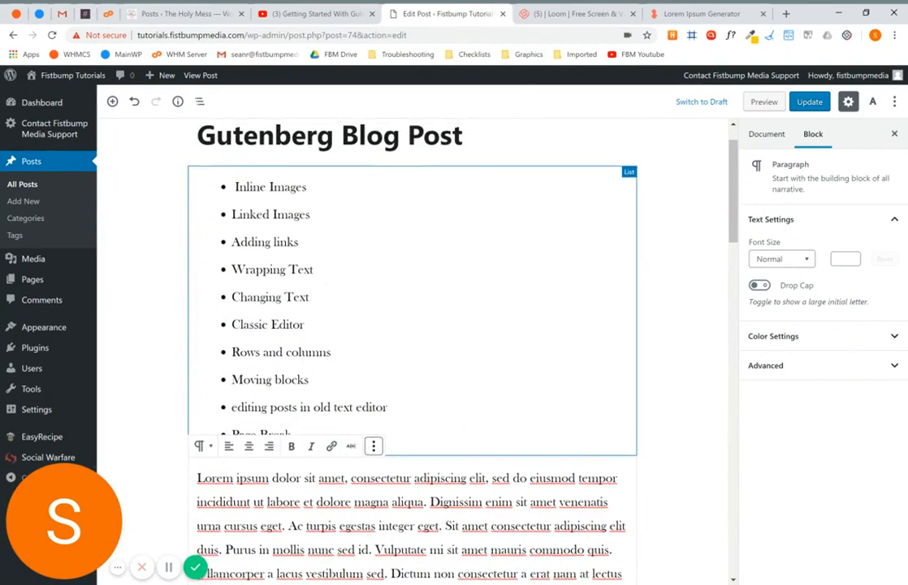
Try bold, italic and strikethrough on the first lorem ipsum paragraph's opening sentences through "integer eget.", removing each format again
scroll(414, 349, down, 4)
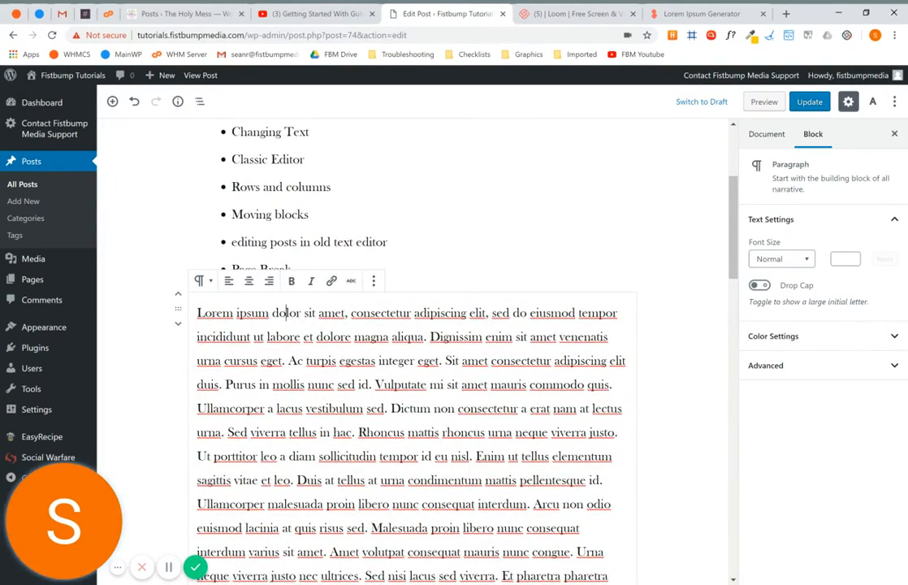
drag(197, 313, 372, 384)
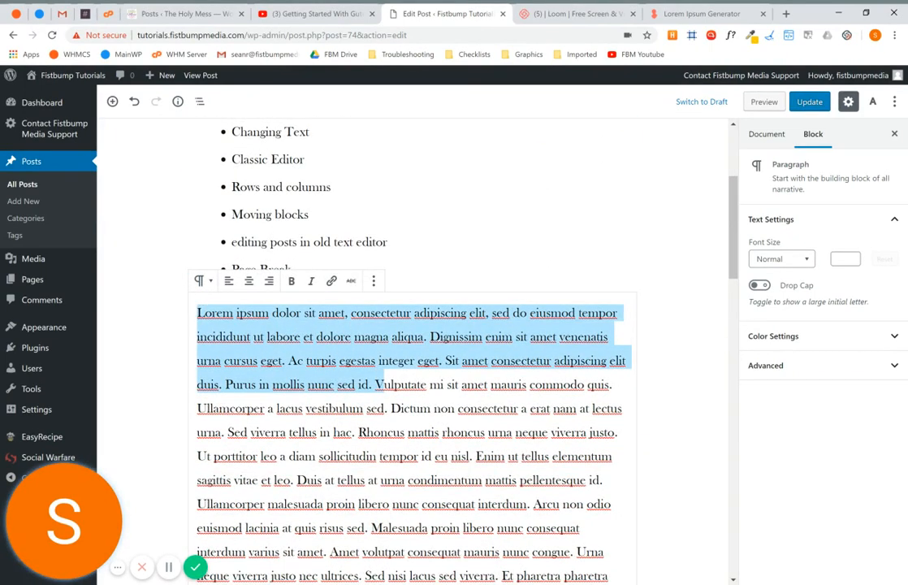
click(378, 384)
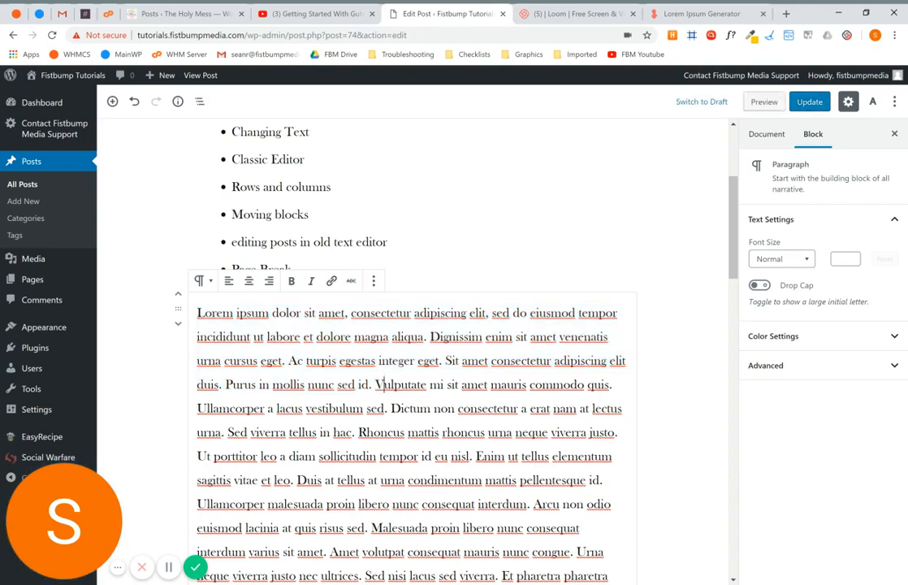
drag(197, 313, 439, 360)
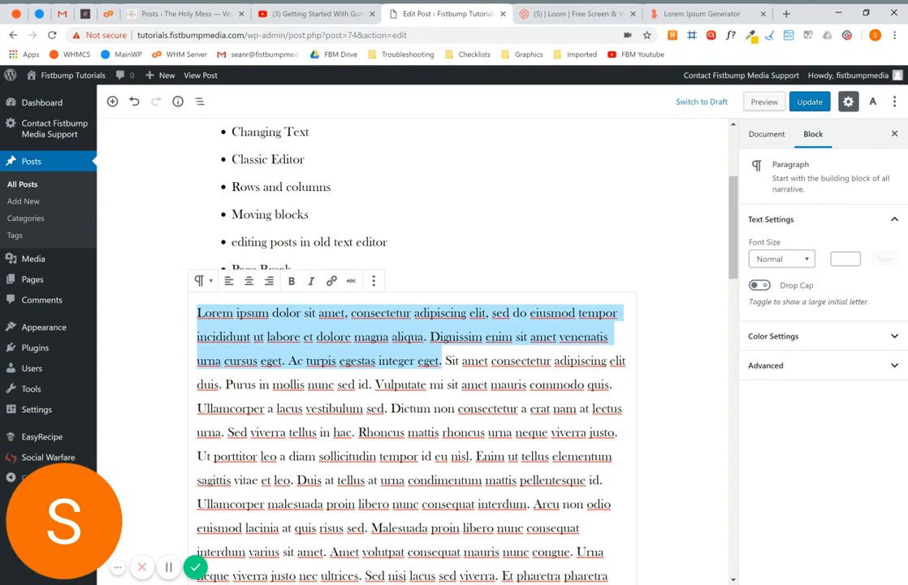
click(298, 286)
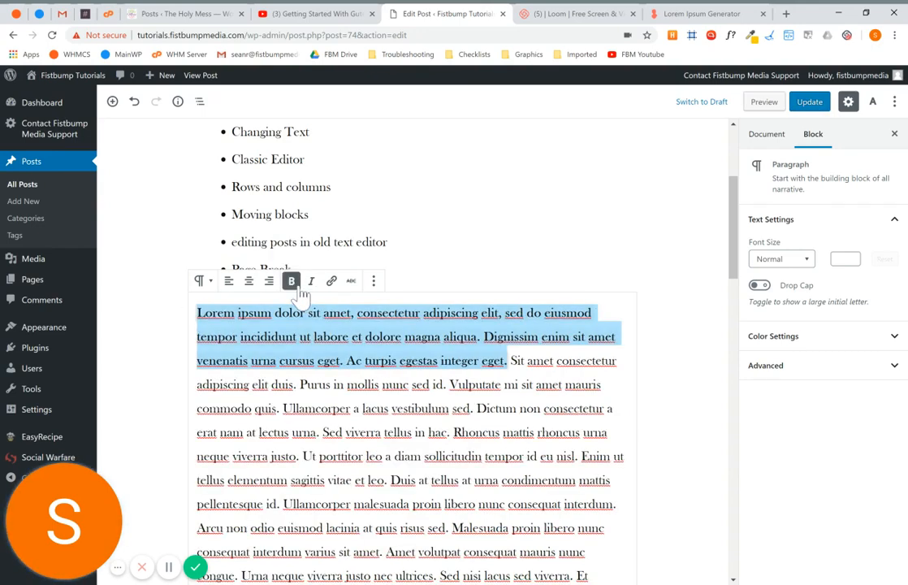
click(298, 285)
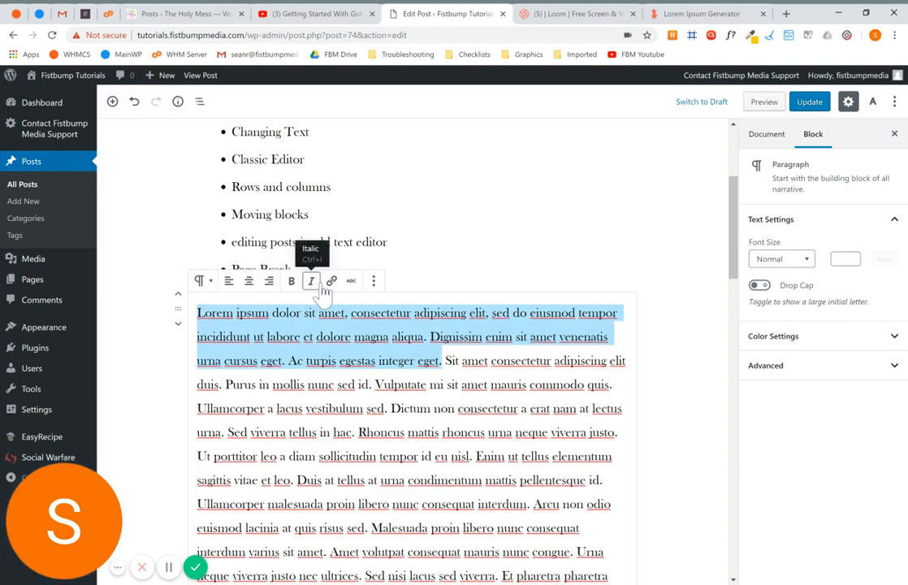
click(312, 287)
click(312, 284)
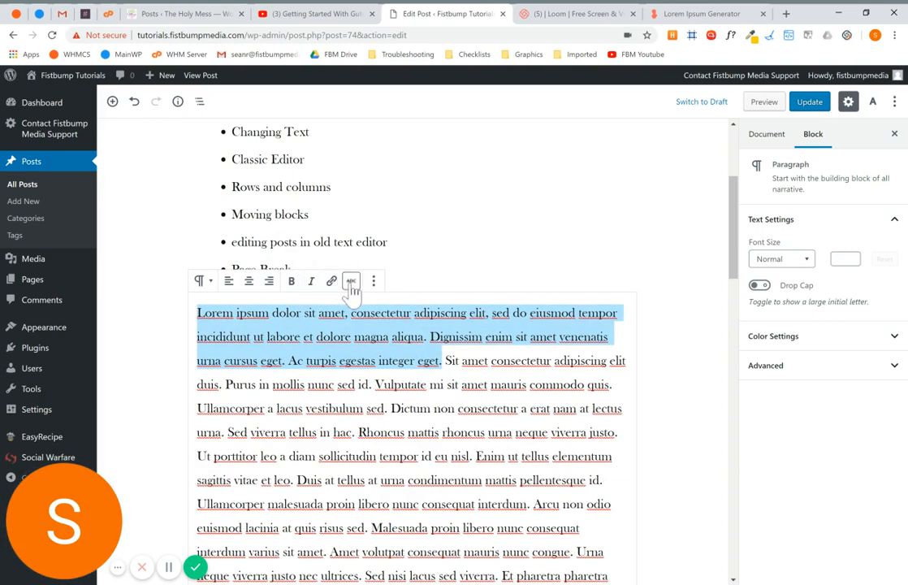
click(351, 282)
click(352, 288)
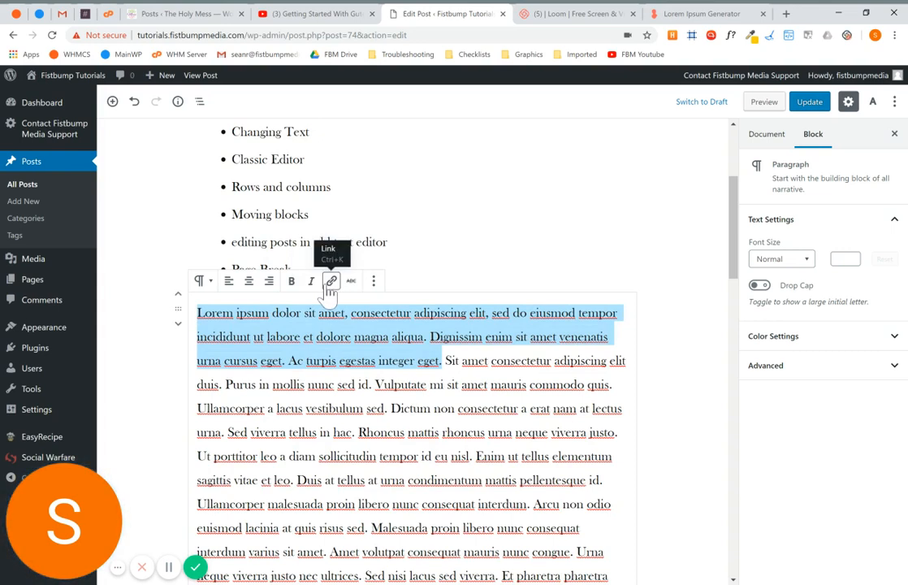
click(276, 314)
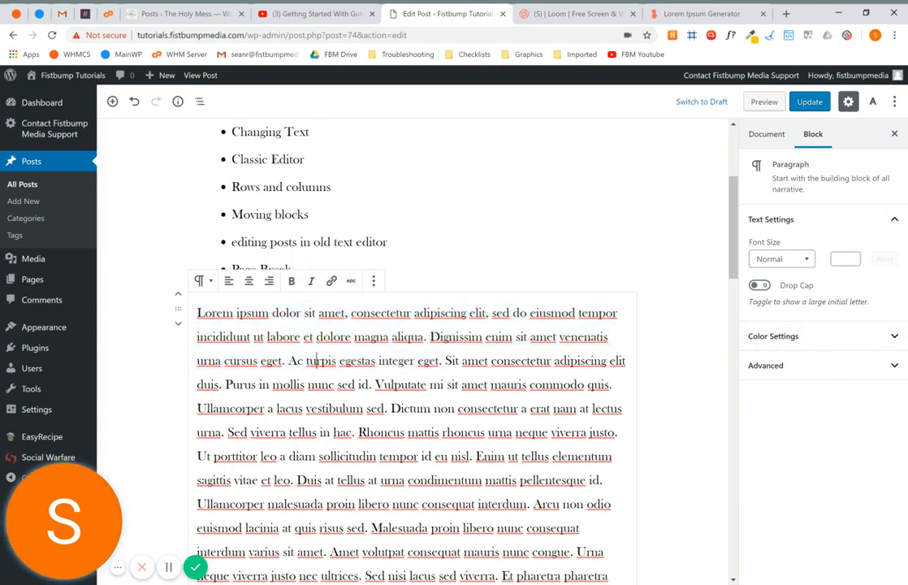
drag(197, 313, 345, 313)
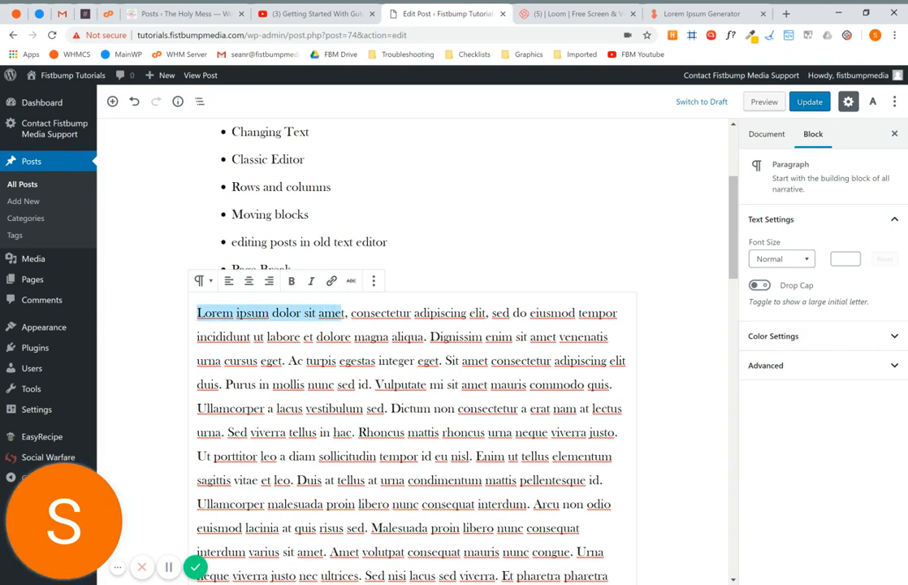
click(331, 282)
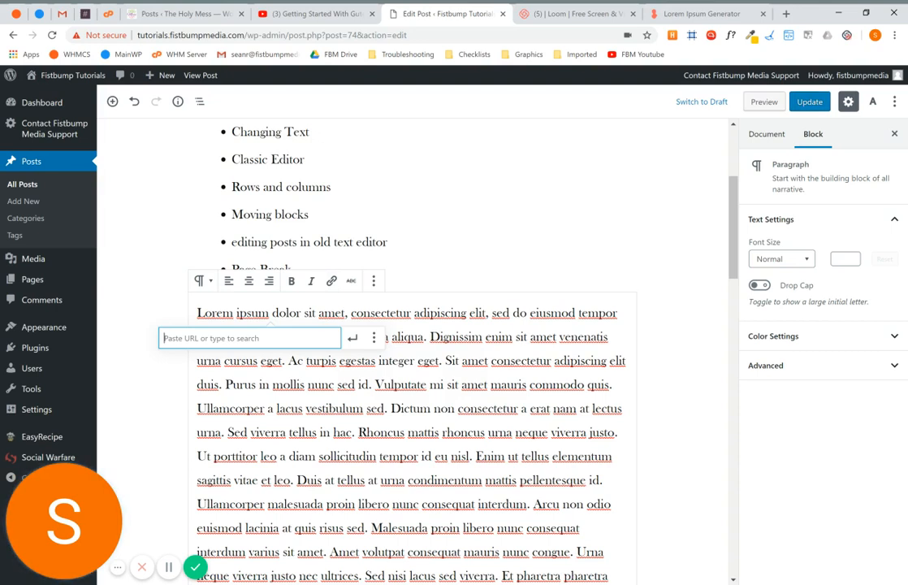
text(http://google.com)
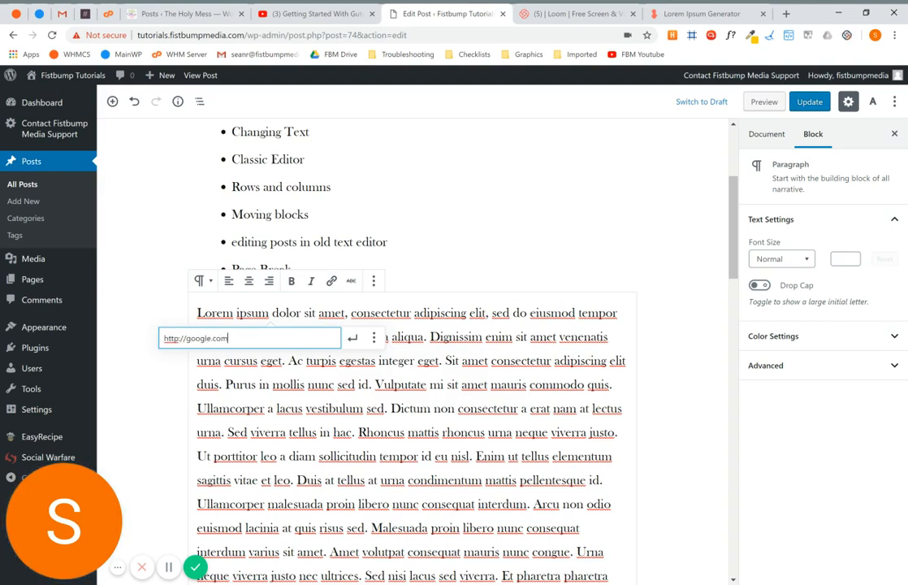
click(373, 338)
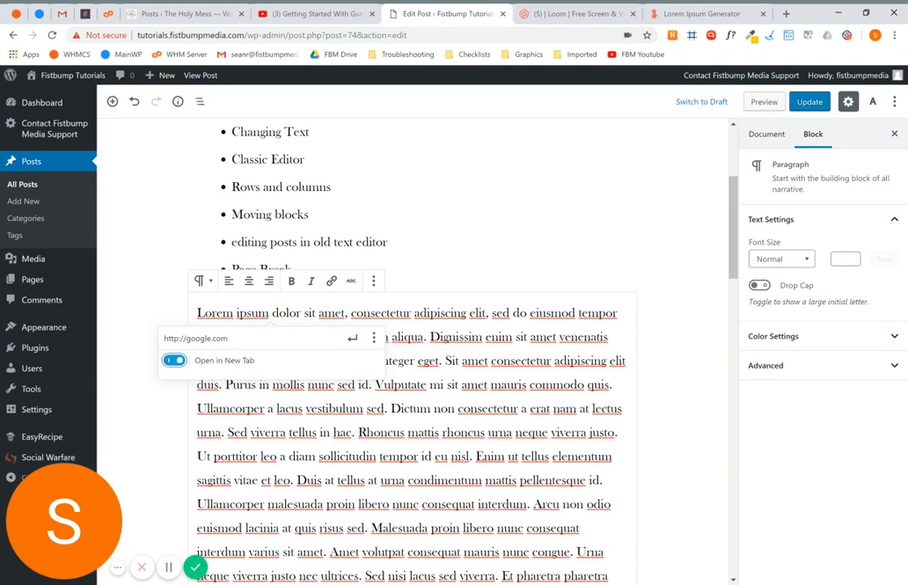
click(157, 297)
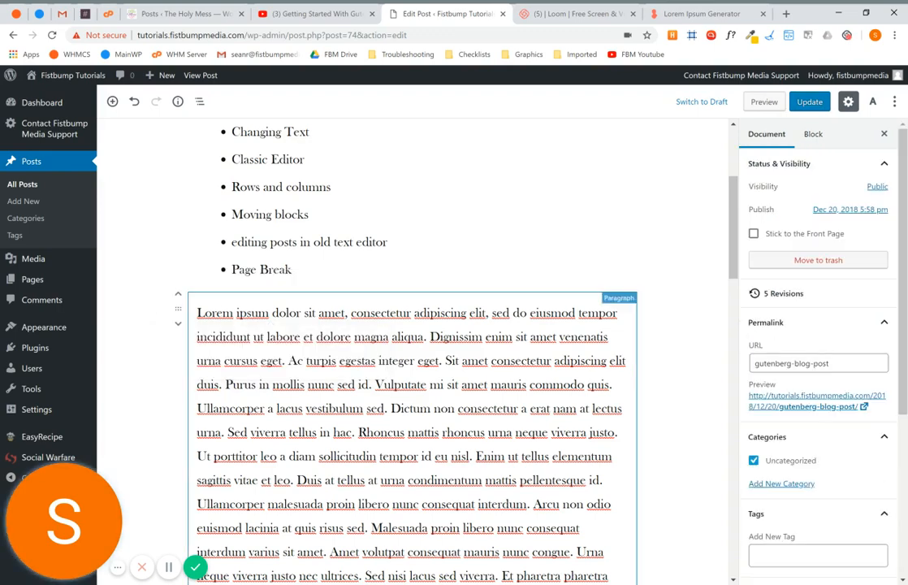
click(269, 313)
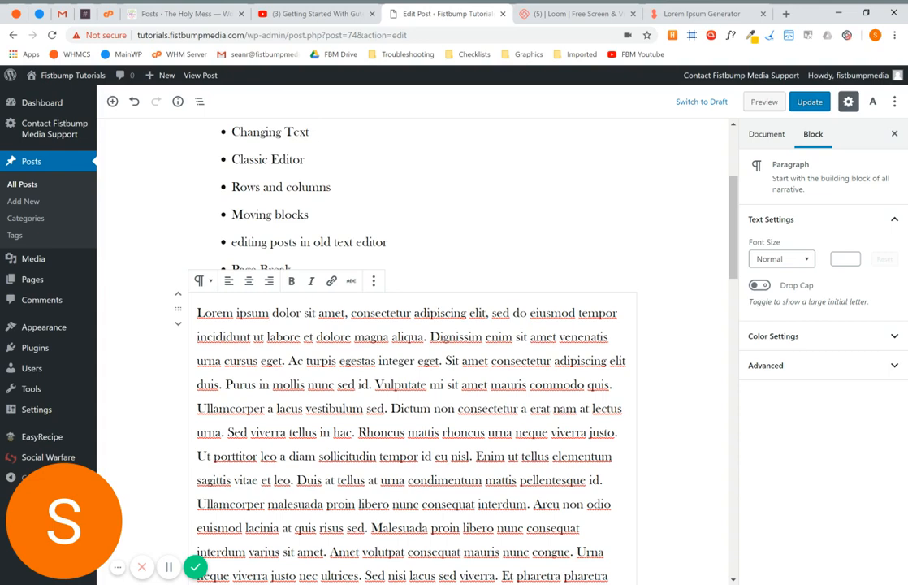
drag(252, 313, 300, 313)
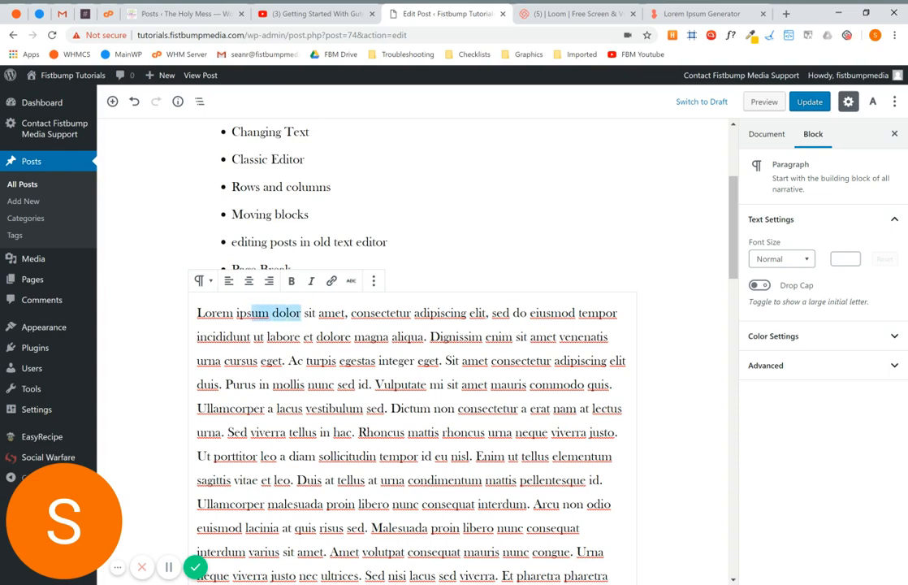
click(197, 313)
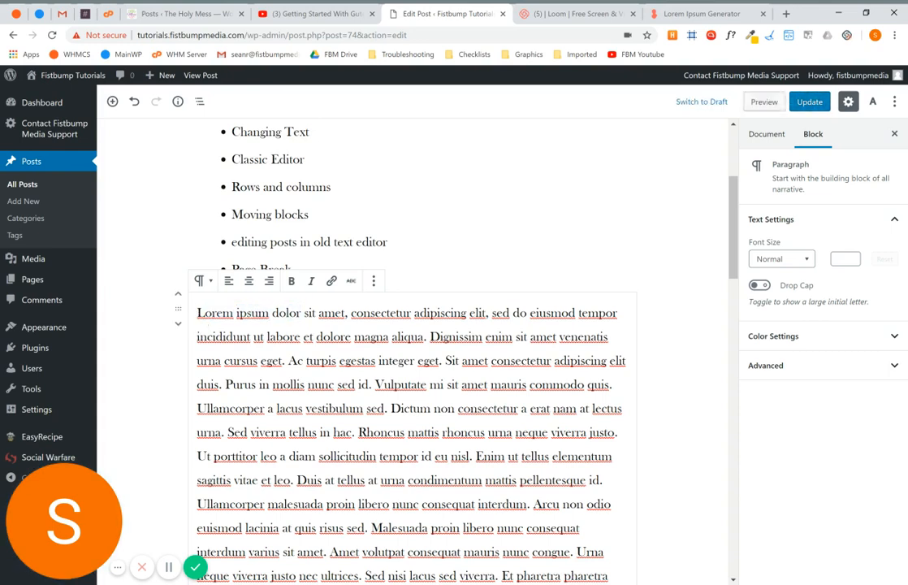
drag(197, 313, 309, 312)
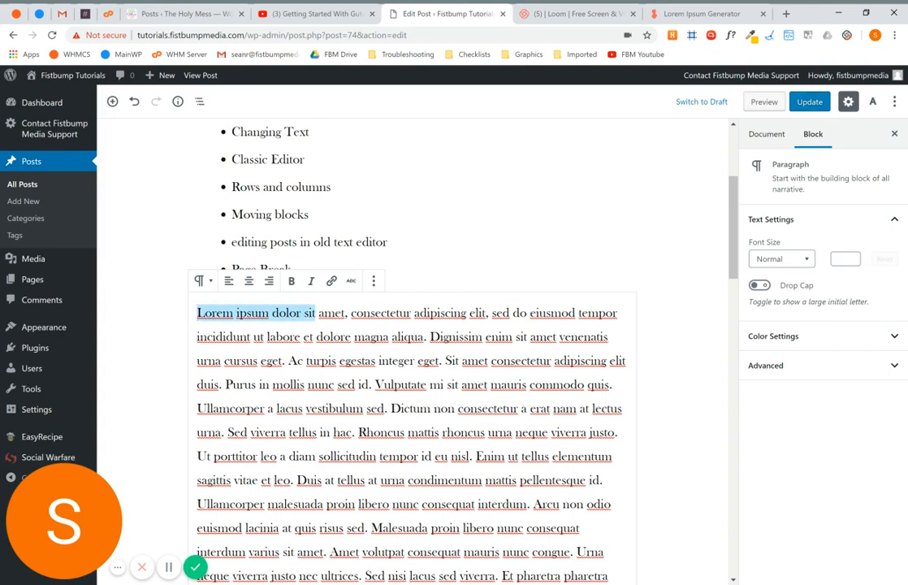
click(332, 281)
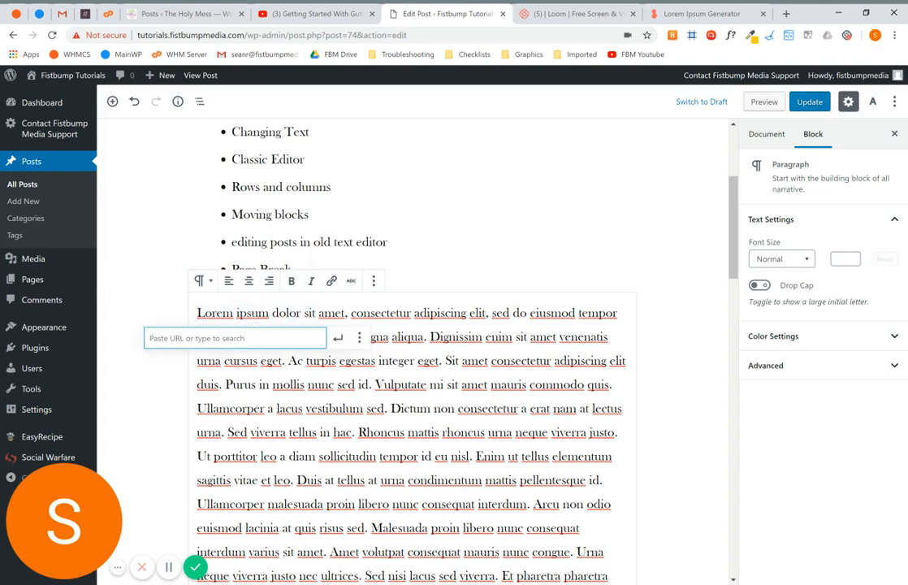
text(http://google.com)
click(359, 337)
click(159, 360)
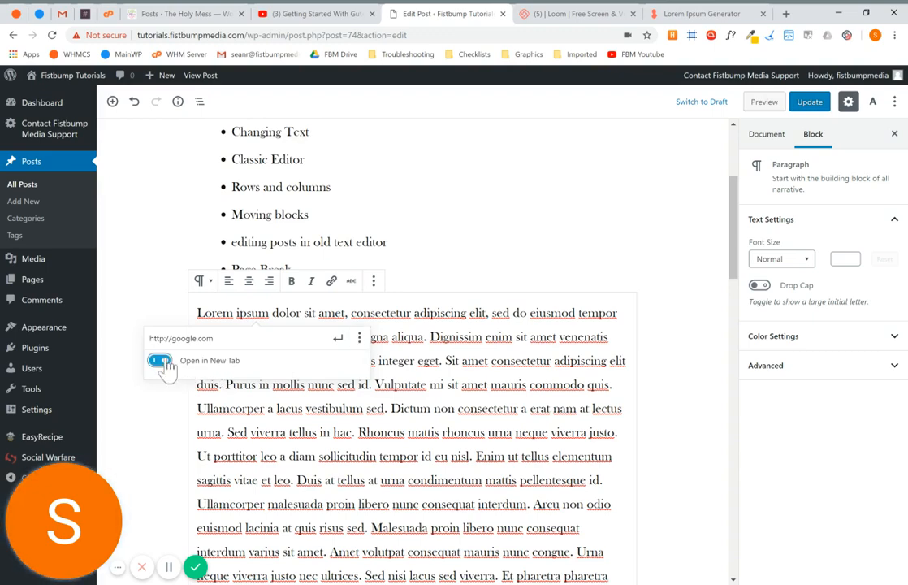
click(338, 342)
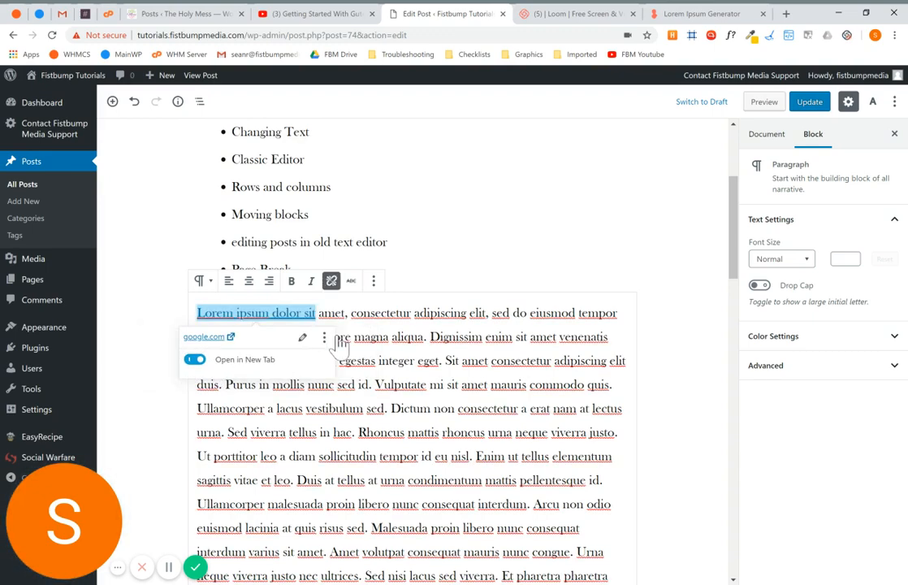
click(386, 314)
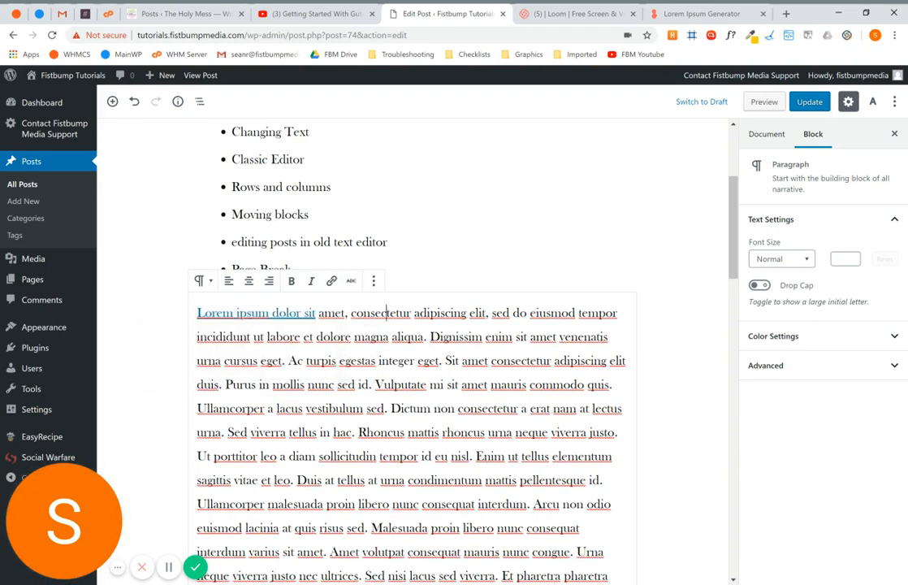
click(269, 314)
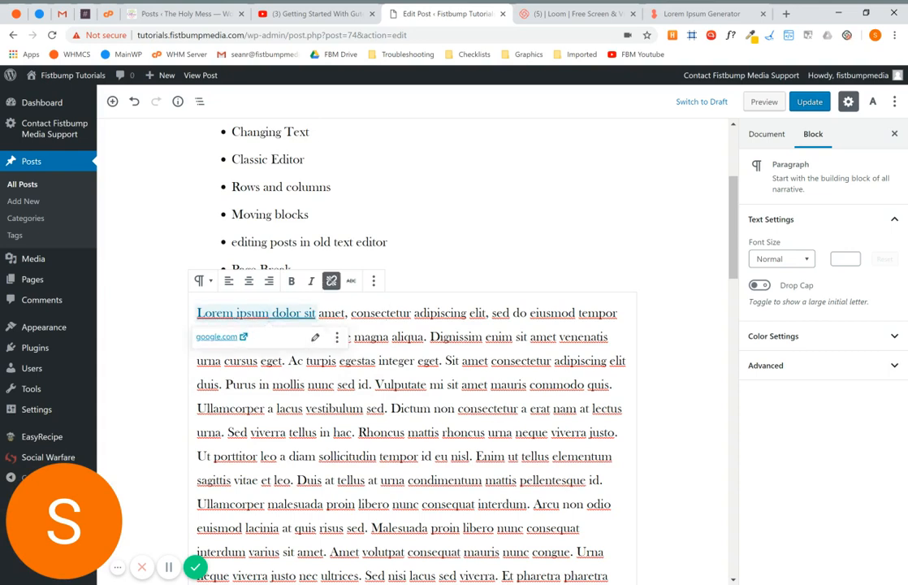
click(337, 338)
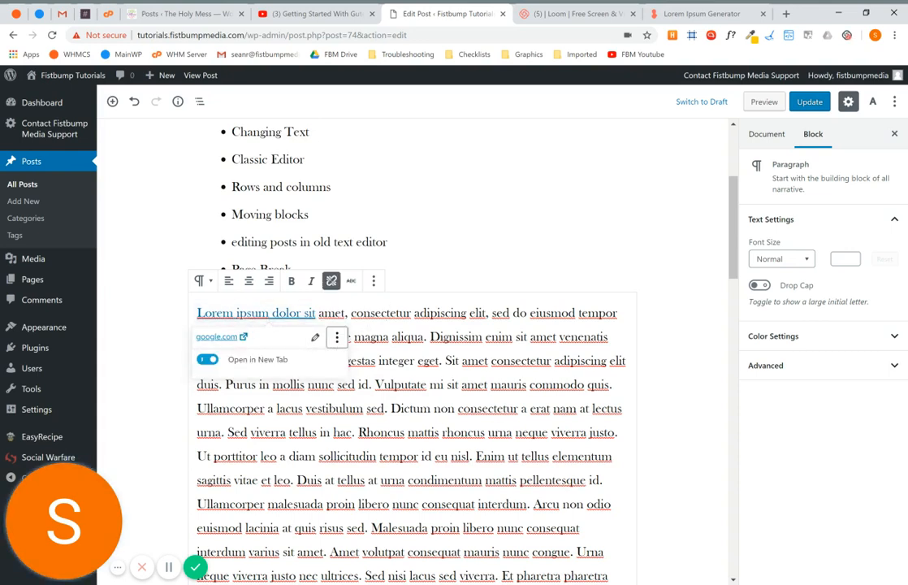
click(443, 336)
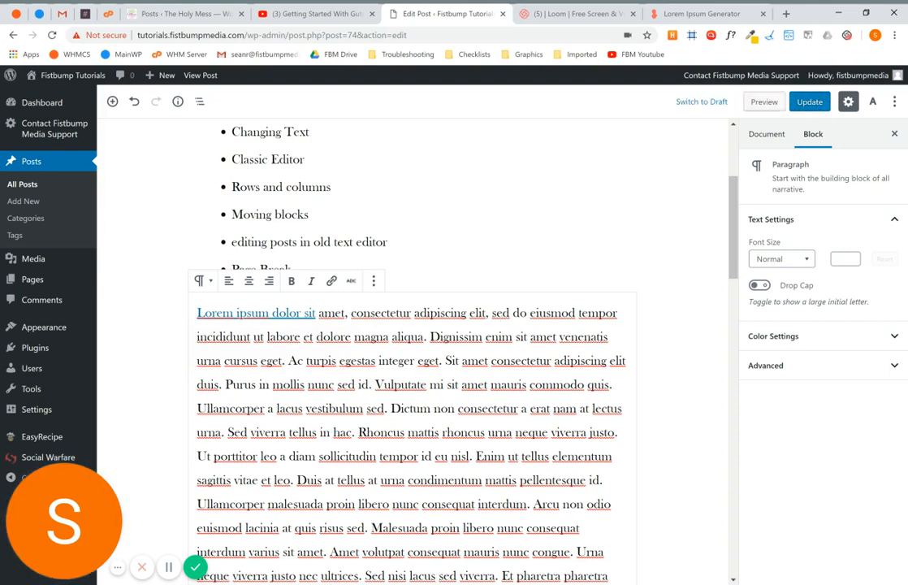
Try the Large and Small font sizes on the first lorem ipsum paragraph, returning it to Normal
drag(414, 313, 461, 312)
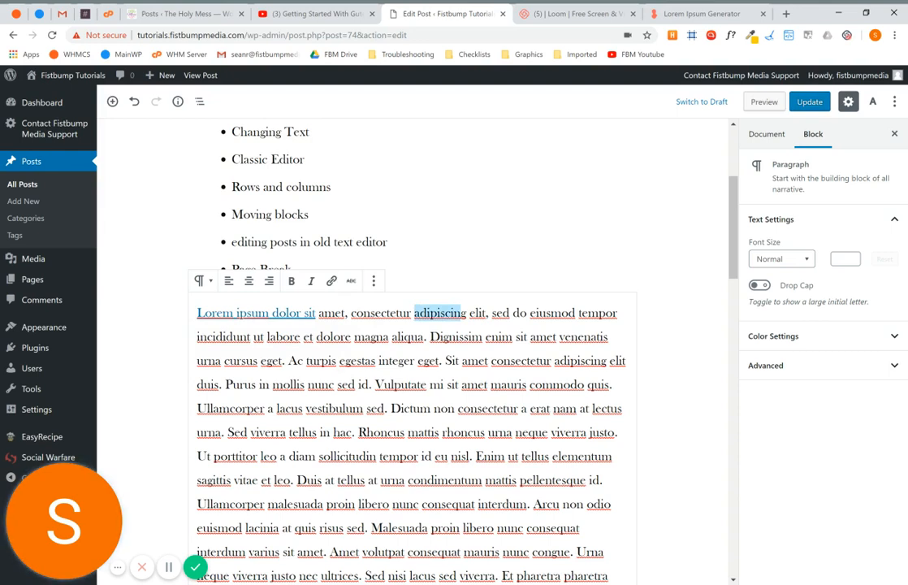
click(785, 252)
click(754, 260)
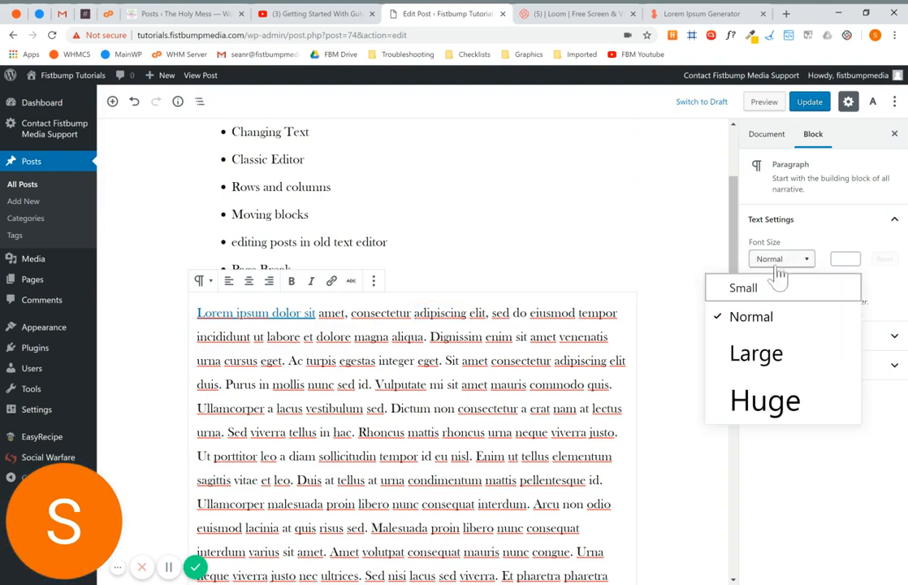
click(777, 367)
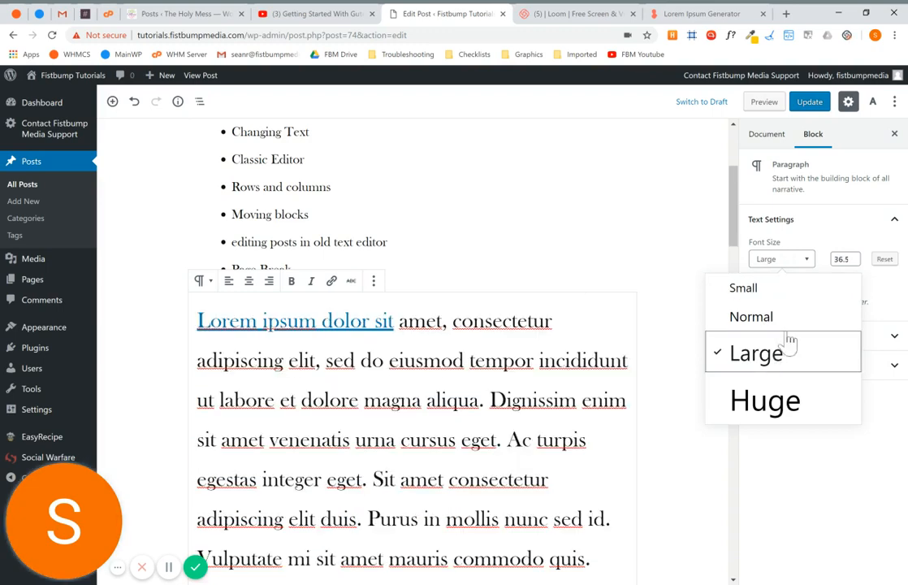
click(777, 294)
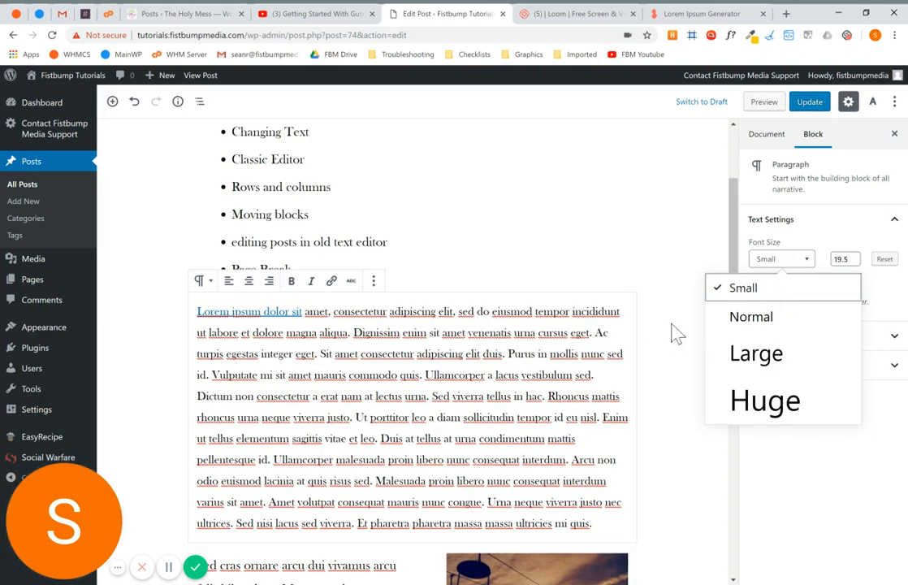
click(741, 318)
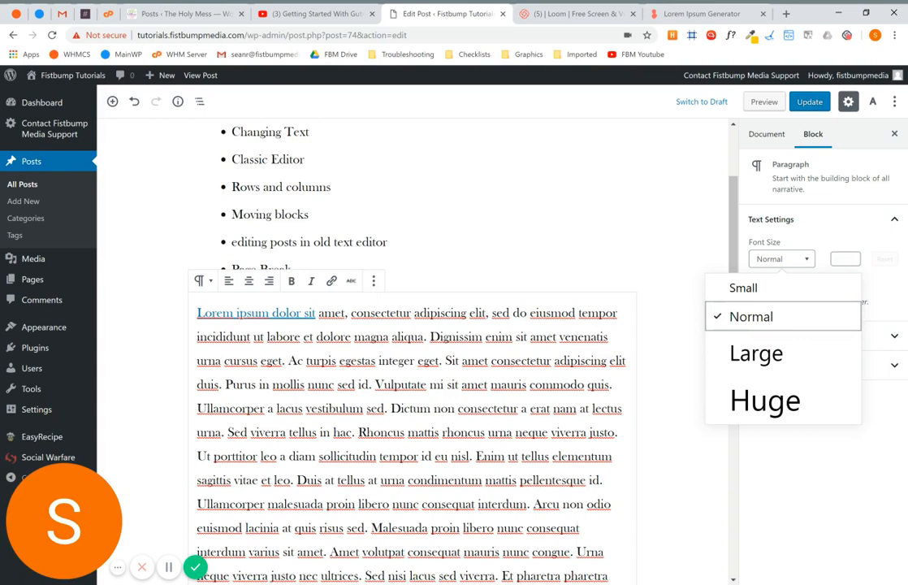
With only "consectetur adipiscing elit" selected, try the Large and Small font sizes again and return to Normal
drag(351, 313, 486, 313)
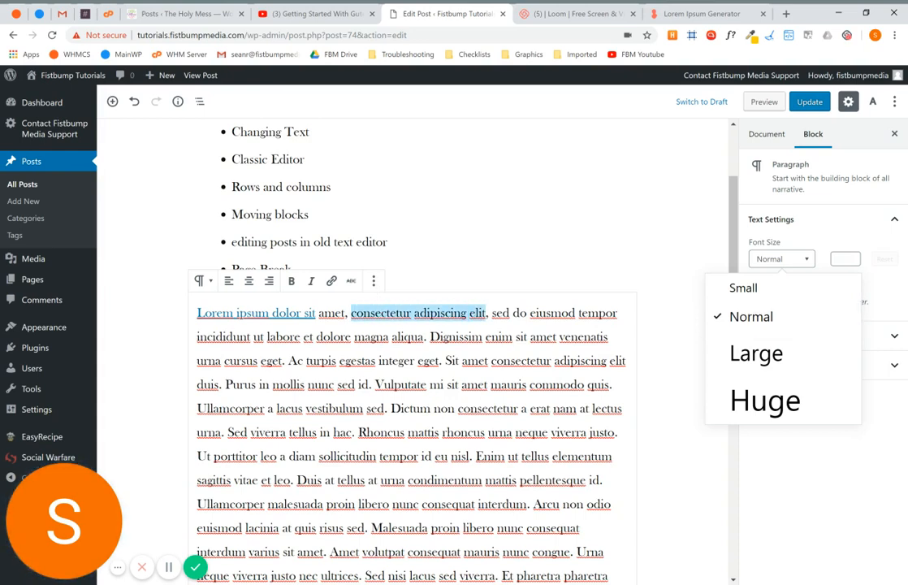
click(792, 259)
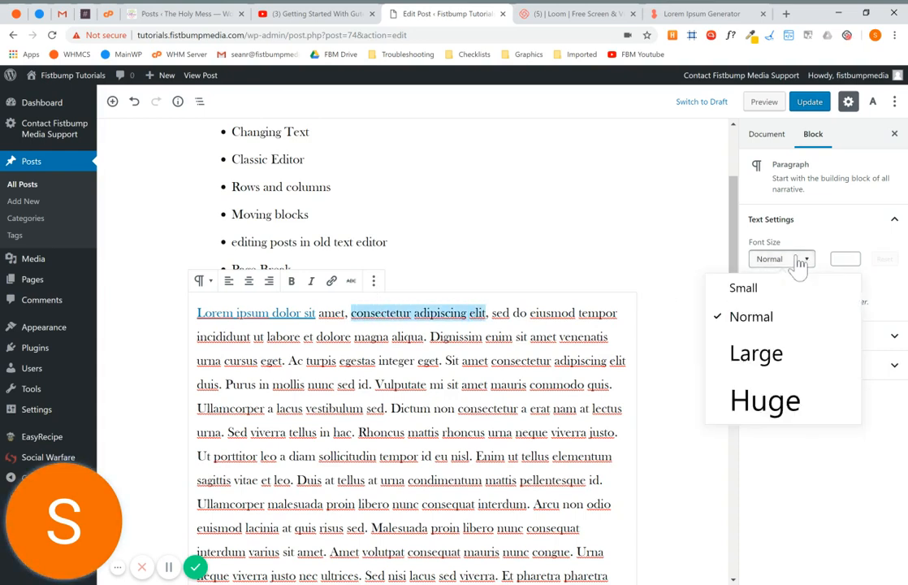
click(759, 367)
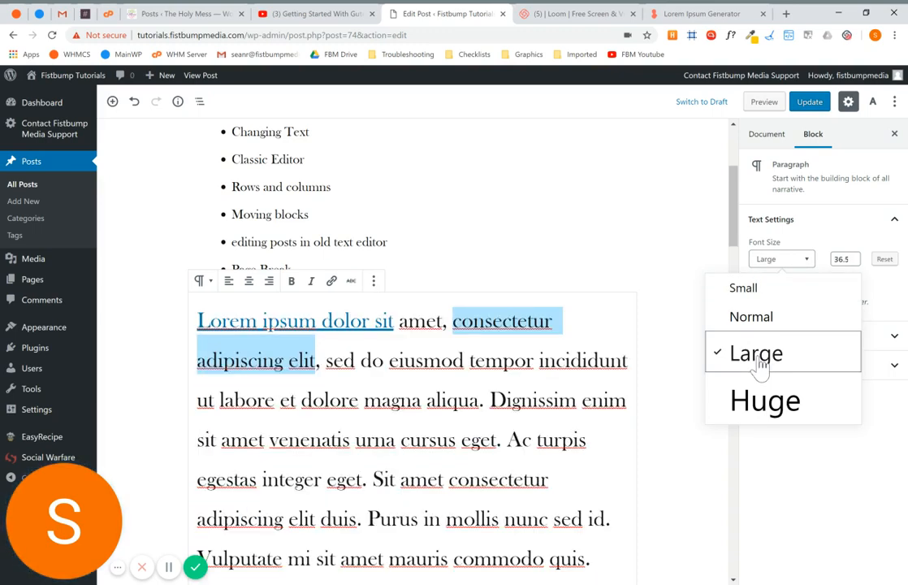
click(758, 297)
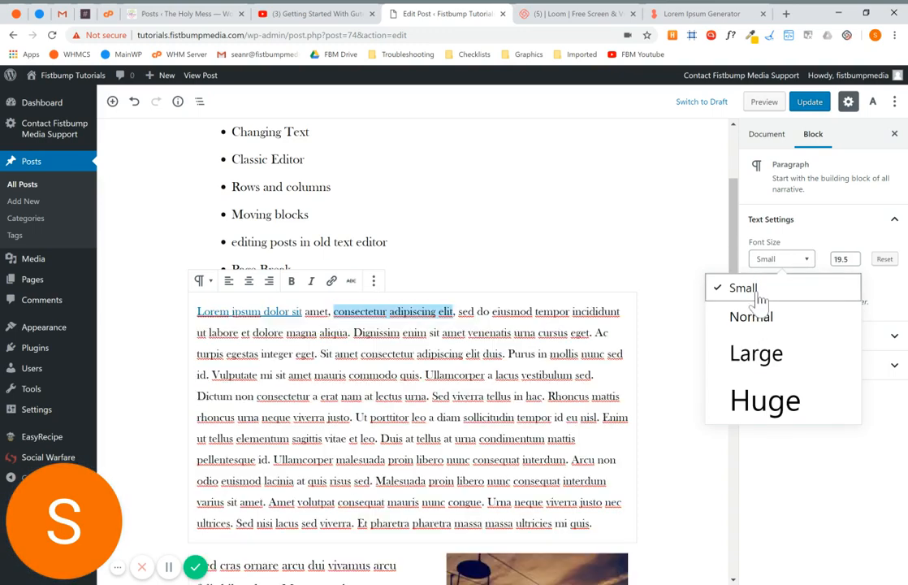
click(745, 321)
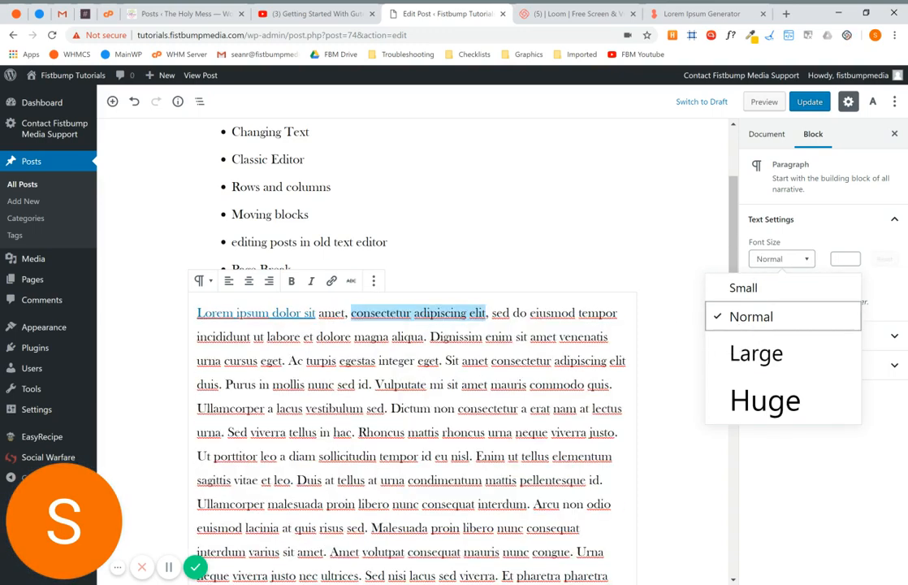
click(281, 336)
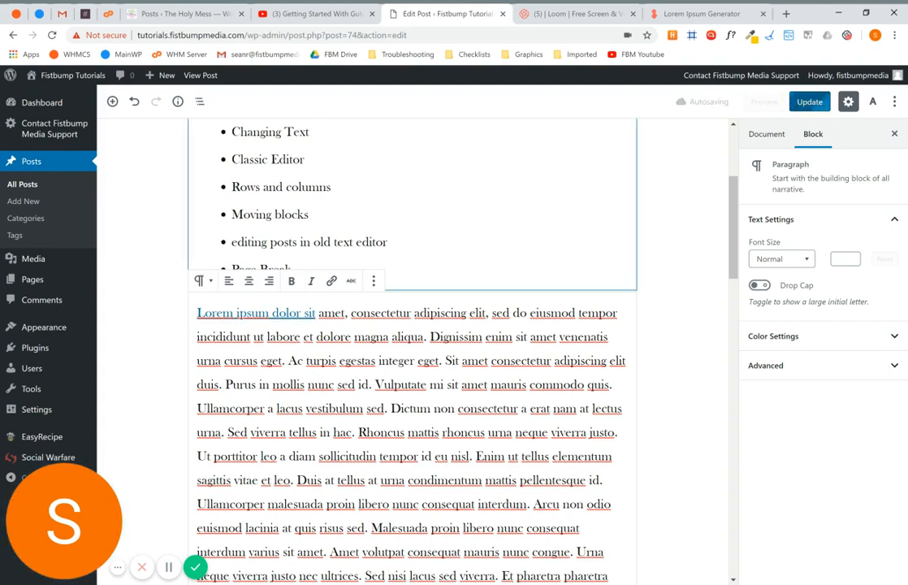
Turn on the drop cap for the first lorem ipsum paragraph and compare its look with the block selected and deselected
click(205, 284)
click(206, 284)
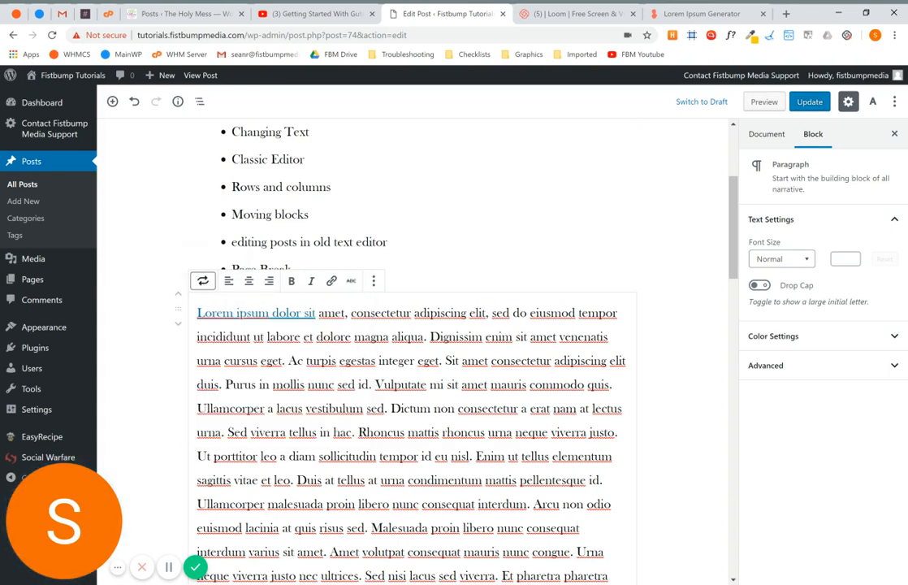
click(760, 287)
click(695, 379)
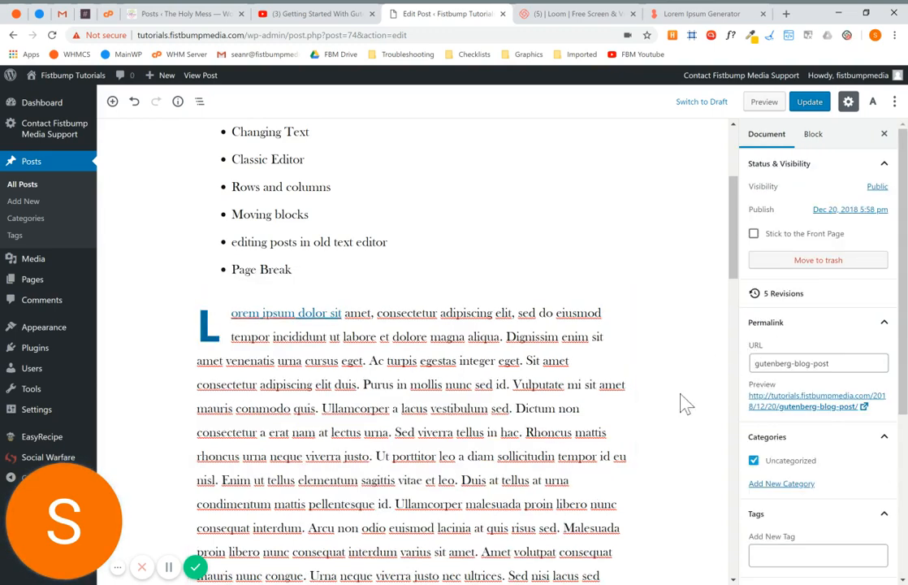
scroll(683, 403, down, 3)
scroll(683, 403, up, 5)
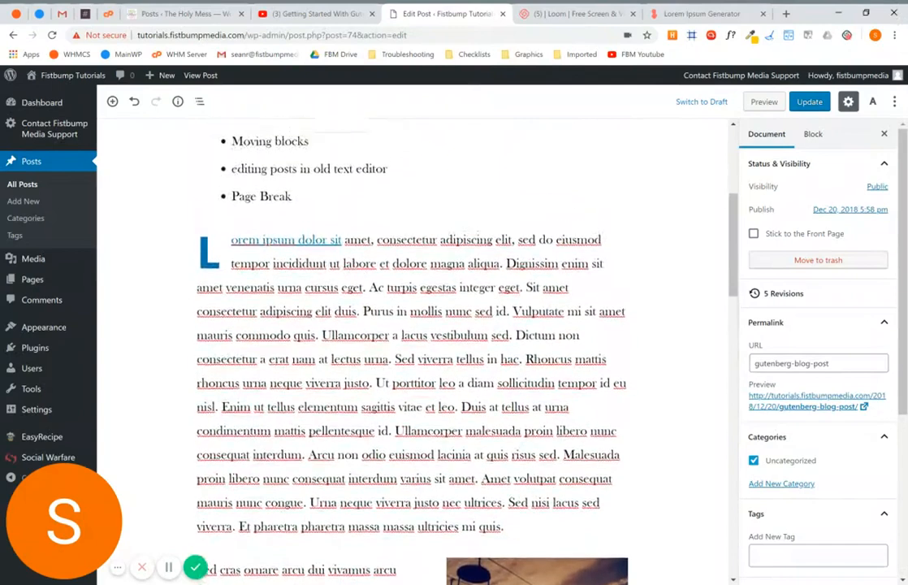
scroll(410, 349, down, 2)
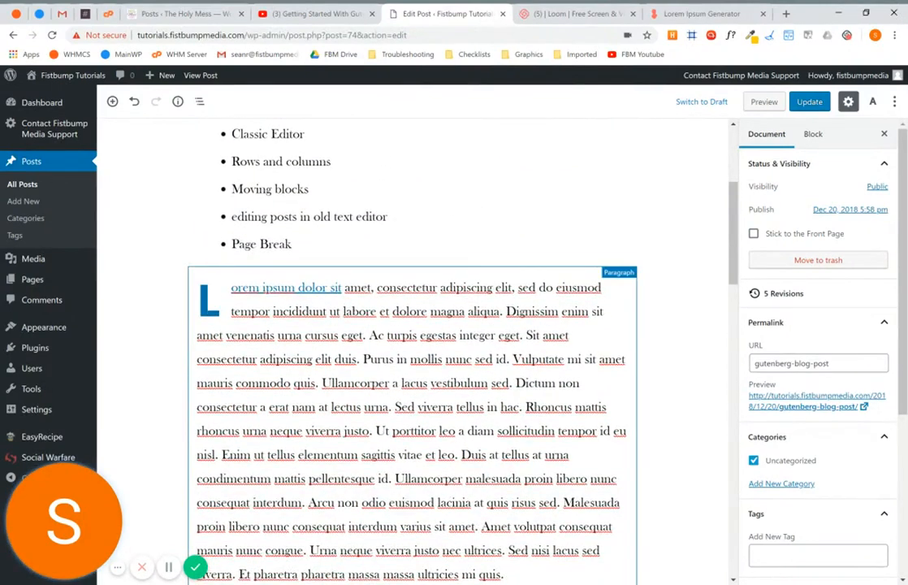
click(411, 383)
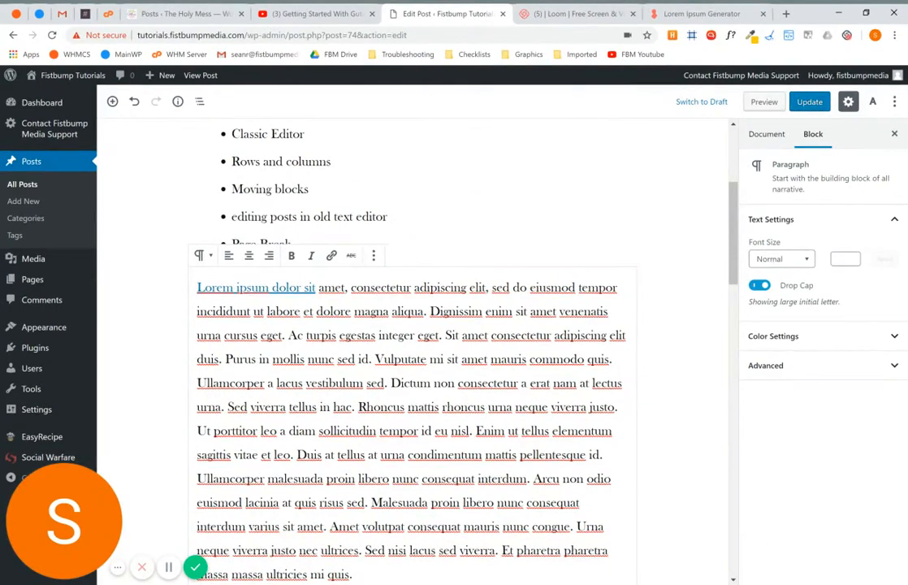
click(689, 306)
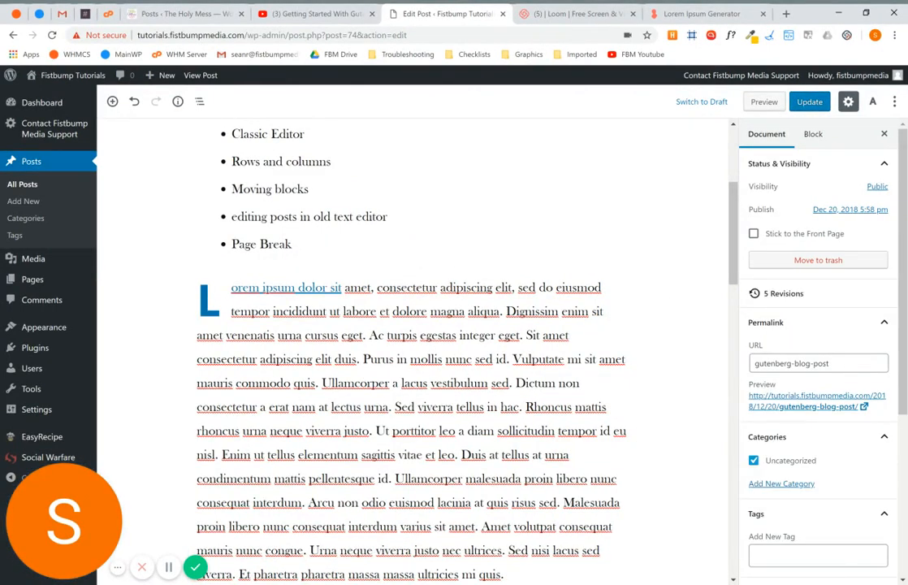
click(365, 312)
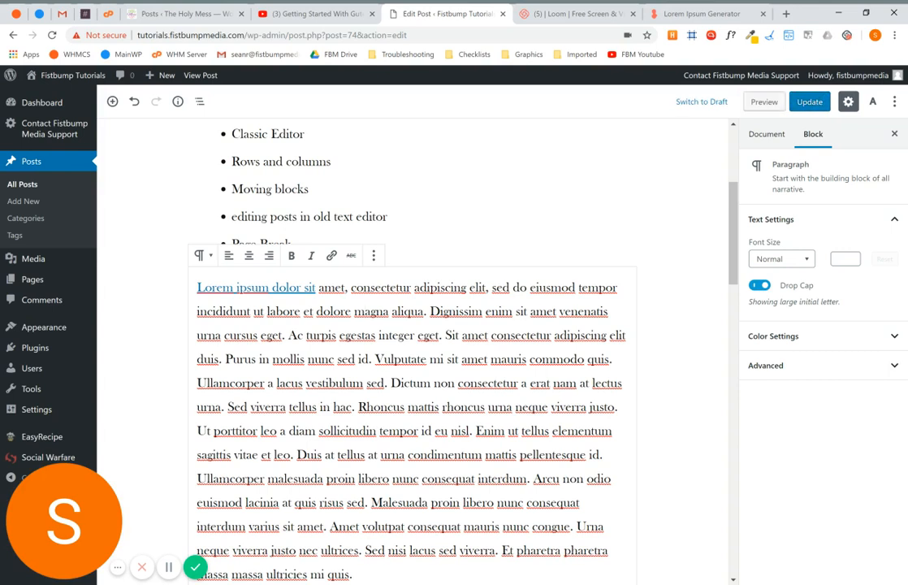
key(shift+Down)
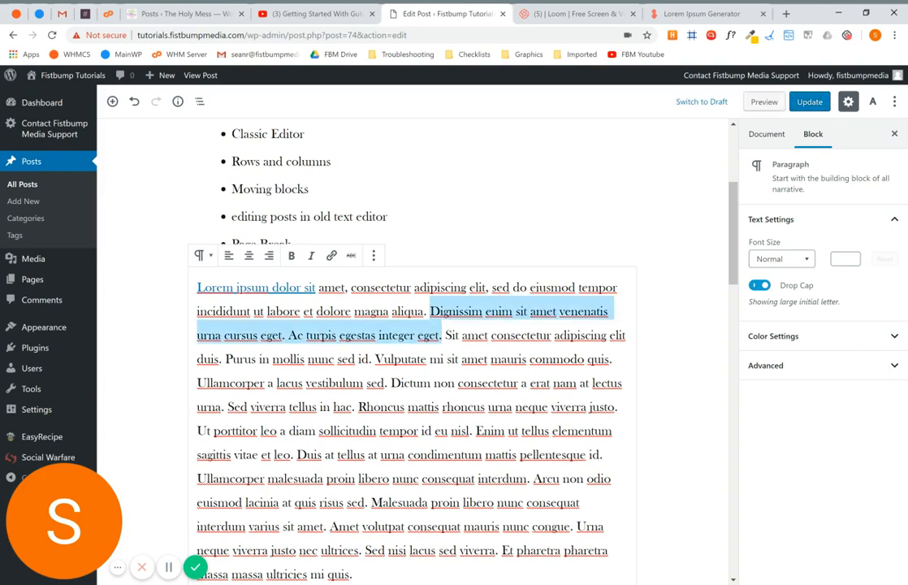
click(382, 287)
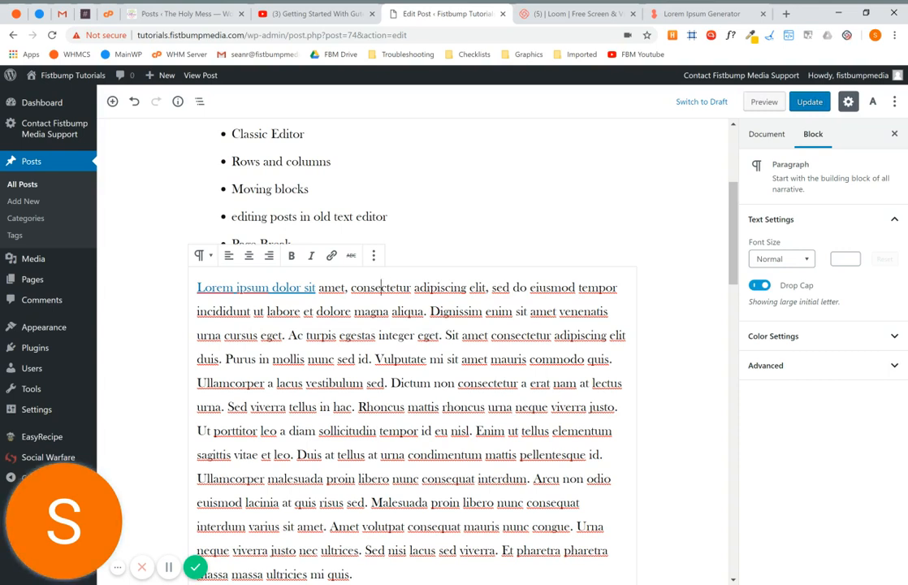
click(428, 312)
drag(429, 311, 442, 334)
click(443, 335)
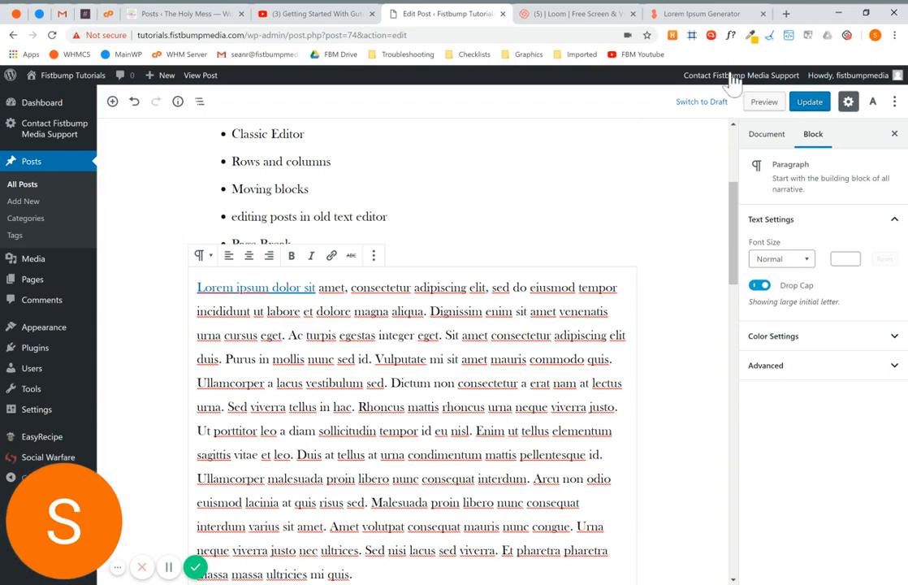
Inspect the fonts used in the post's topic list and lorem ipsum paragraphs with WhatFont
click(731, 38)
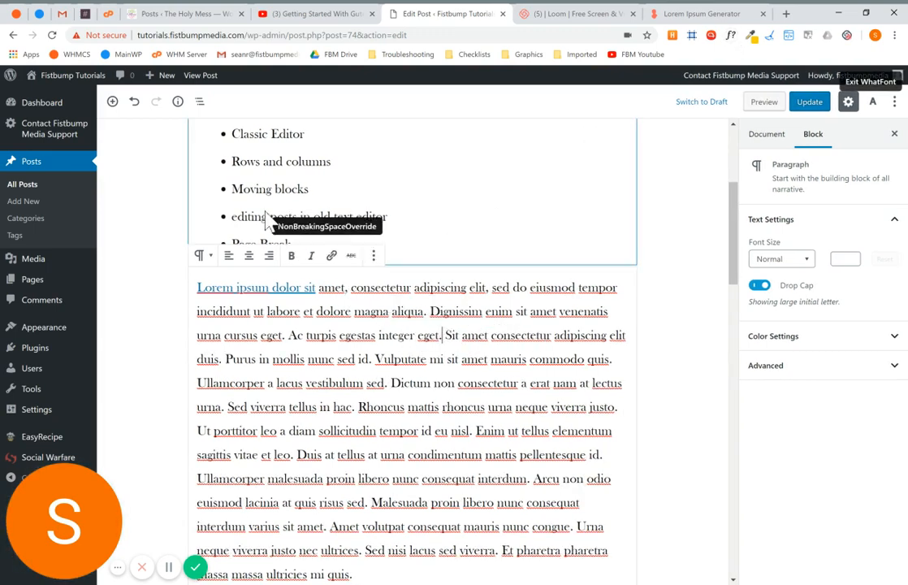
scroll(268, 218, up, 5)
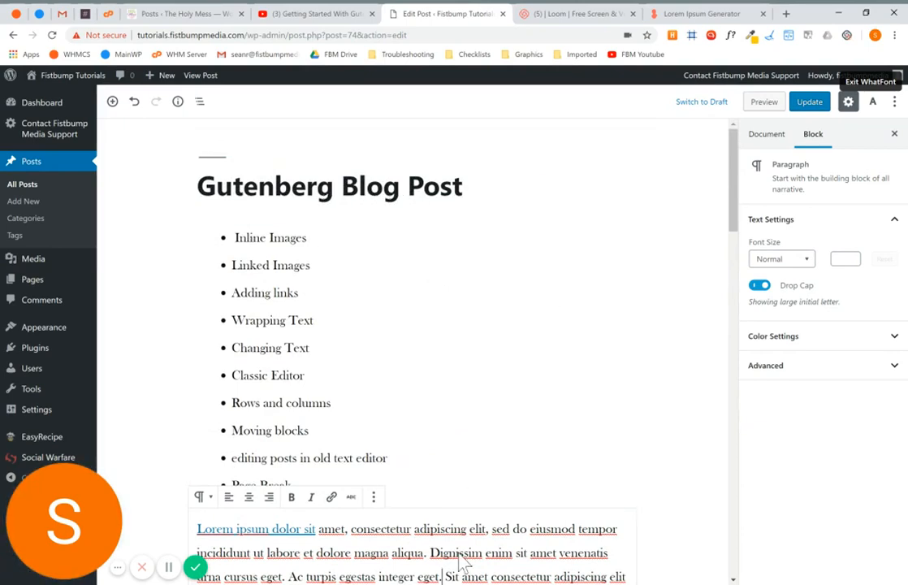
scroll(552, 433, down, 7)
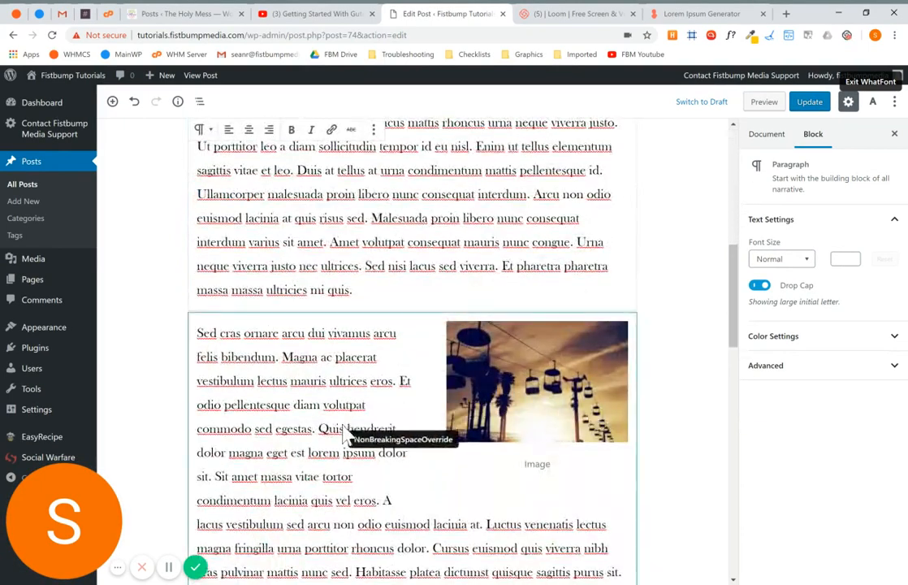
scroll(658, 143, up, 5)
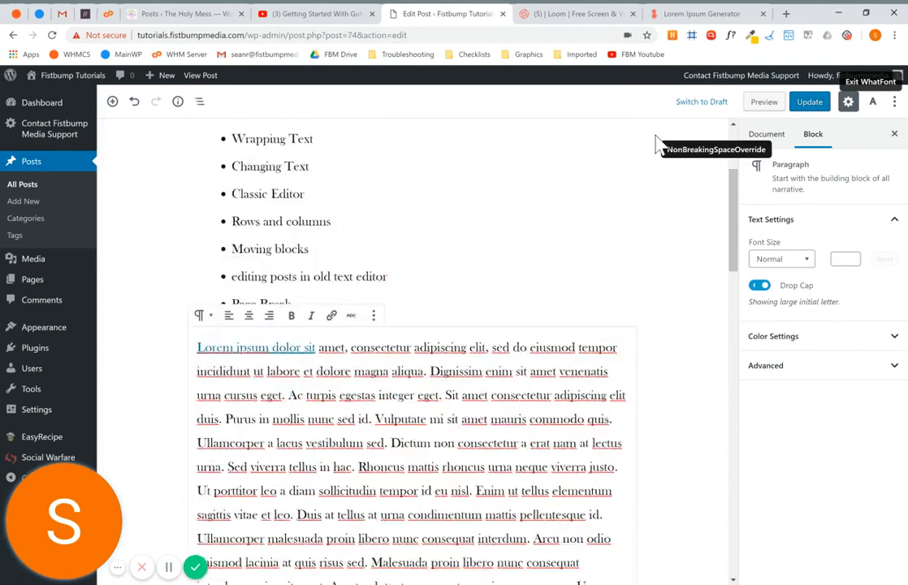
Exit WhatFont and update the Gutenberg Blog Post
scroll(658, 143, up, 3)
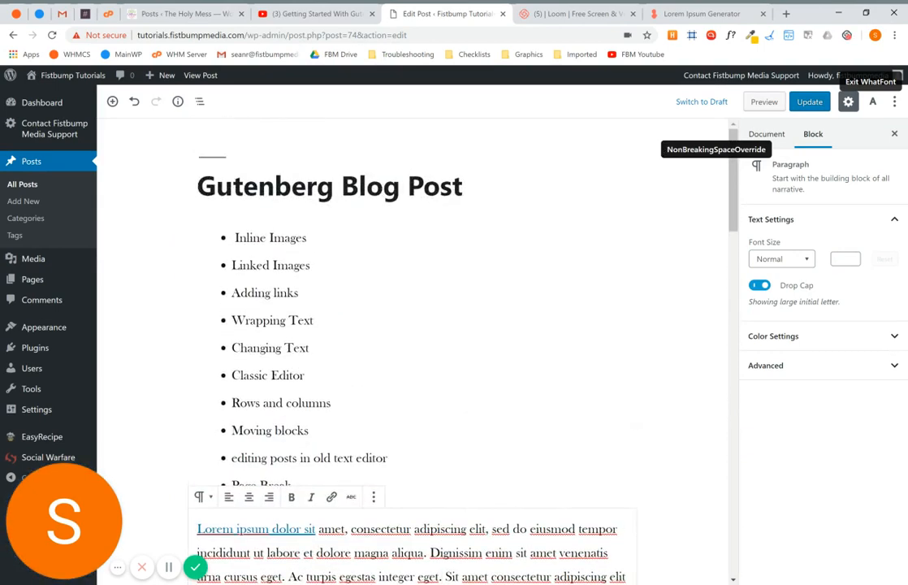
key(Escape)
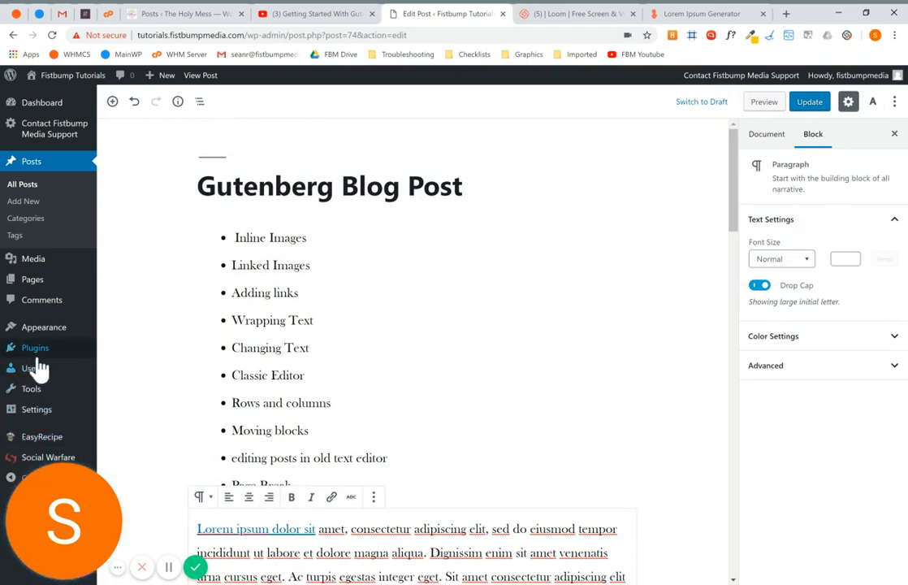
mouse_move(37, 359)
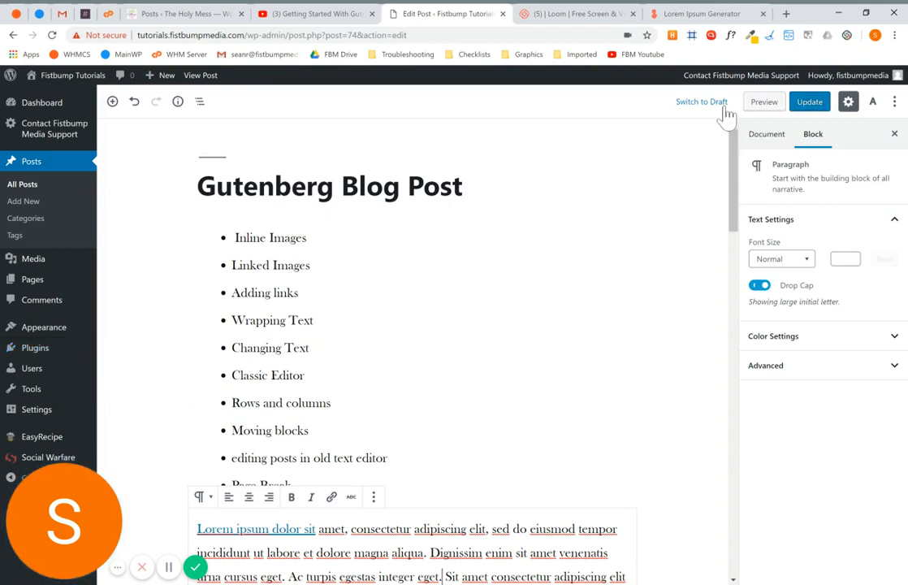
click(815, 106)
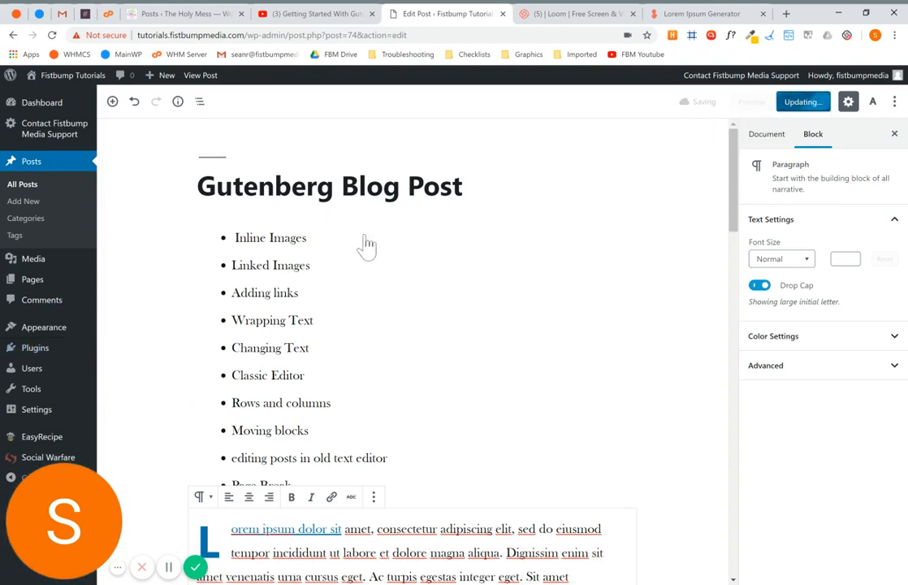
Open the installed plugins list and locate the Simple Google Fonts plugin in it
mouse_move(43, 358)
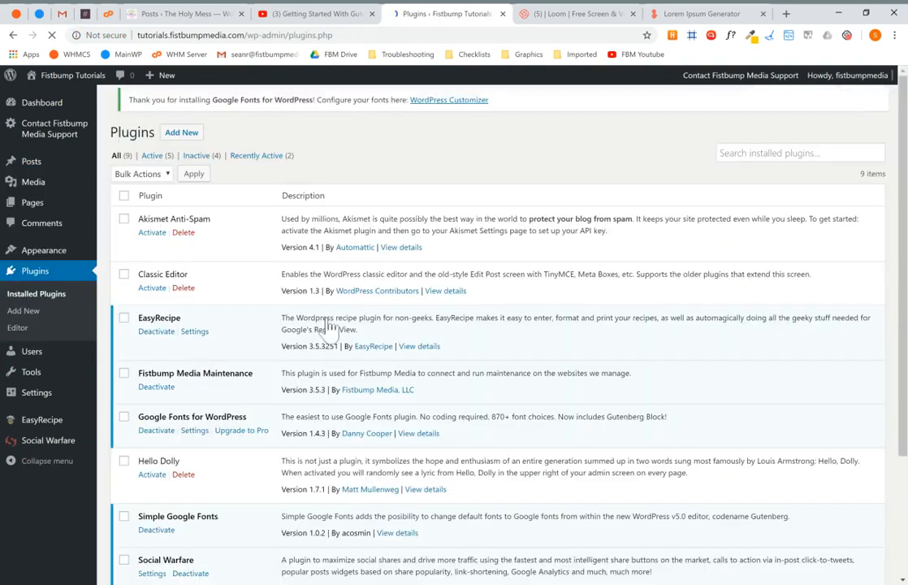
scroll(331, 324, down, 5)
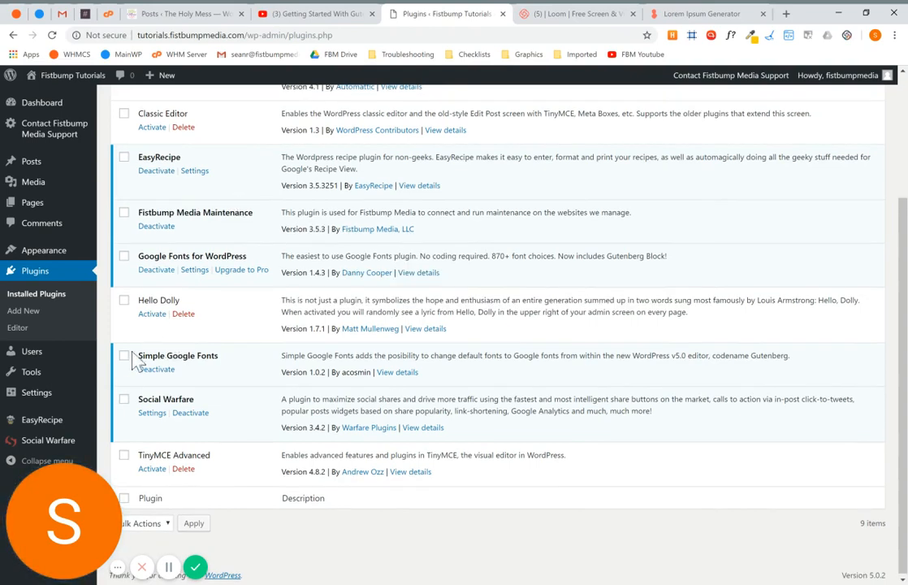
drag(138, 356, 237, 357)
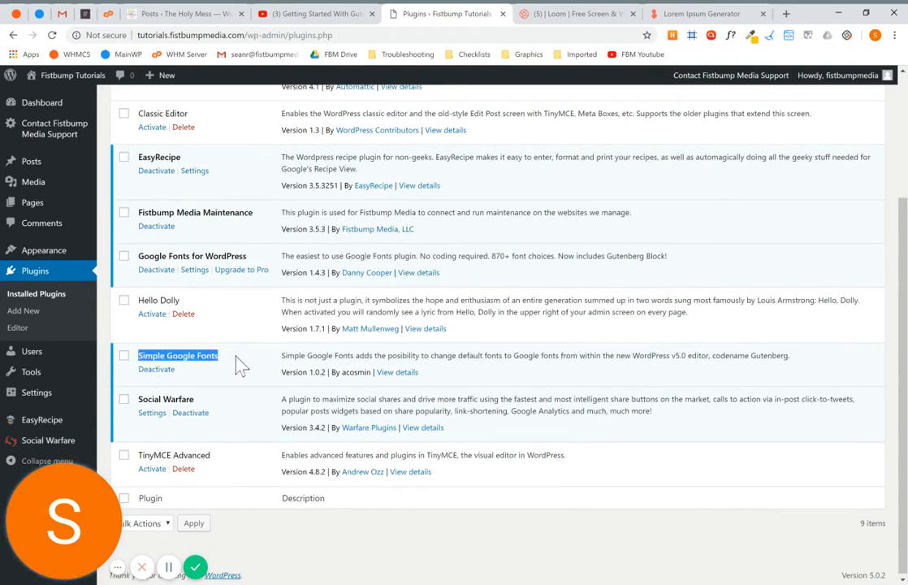
click(236, 357)
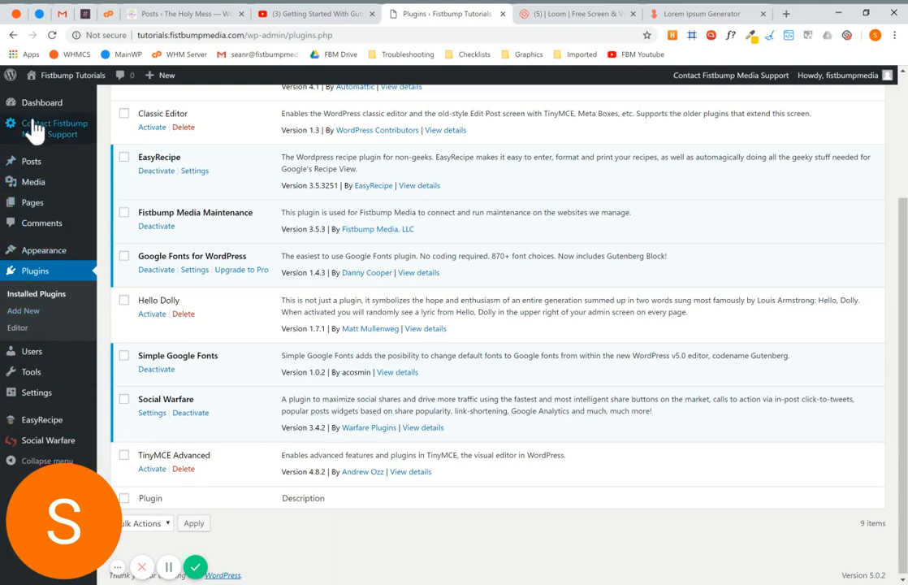
Reopen the Gutenberg Blog Post for editing from the list of all posts
mouse_move(48, 104)
mouse_move(35, 169)
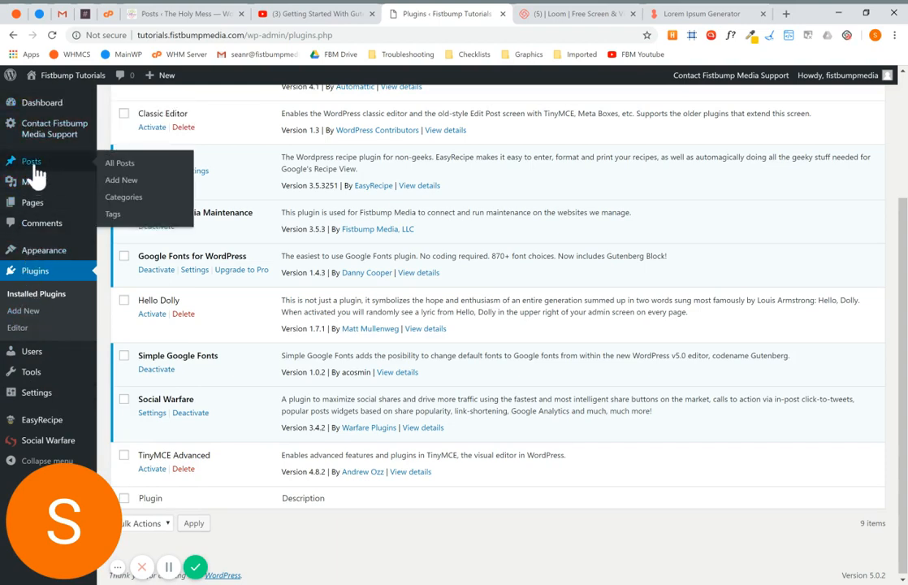
click(121, 166)
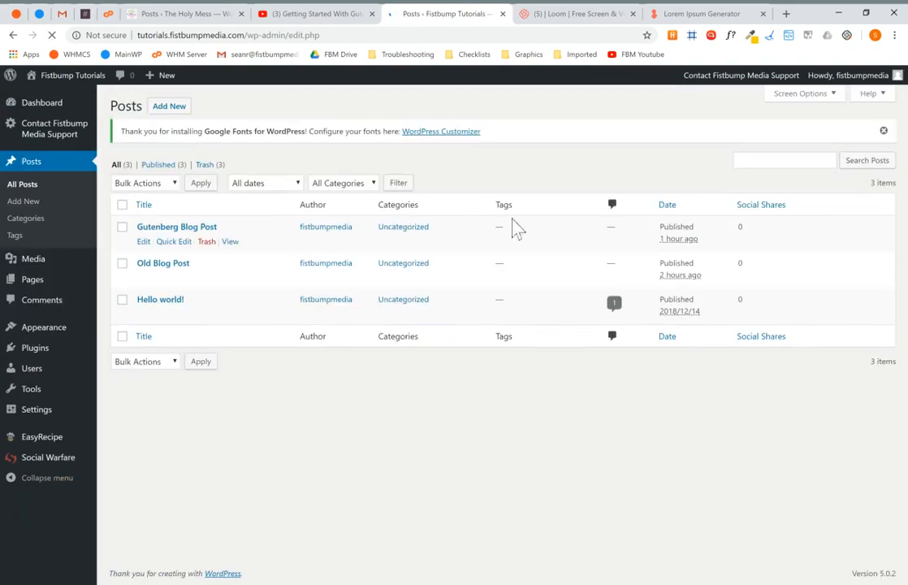
click(184, 228)
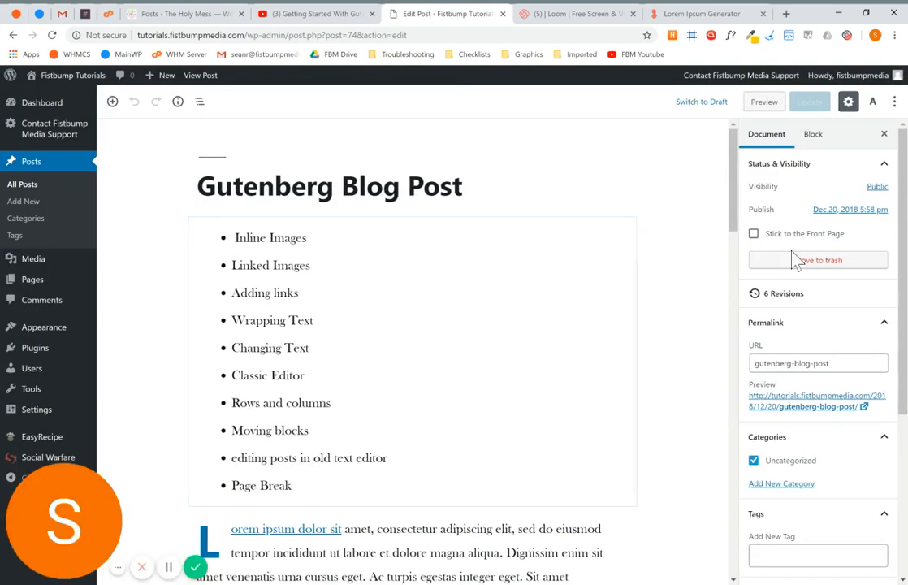
Open the Simple Google Fonts settings and review the heading font options, including those for H1, H2 and H4
click(877, 104)
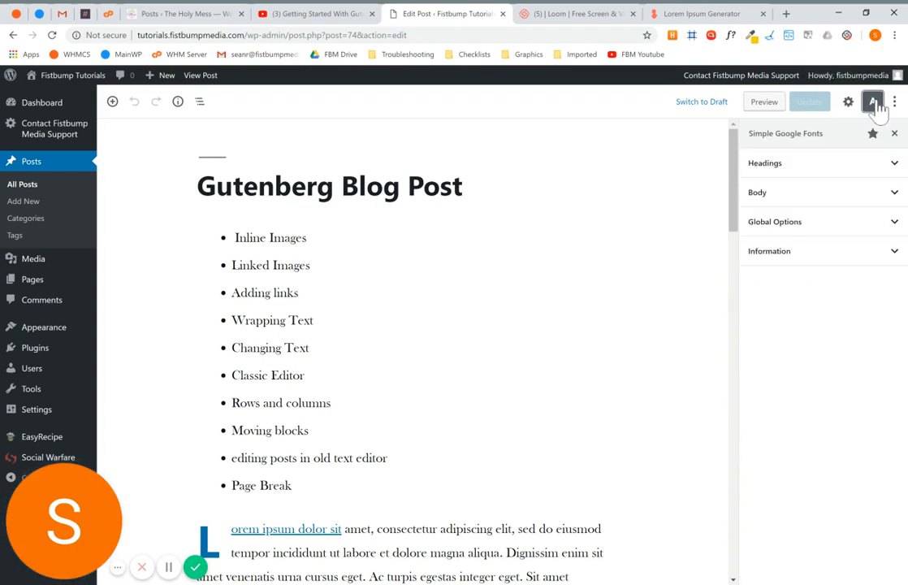
click(842, 172)
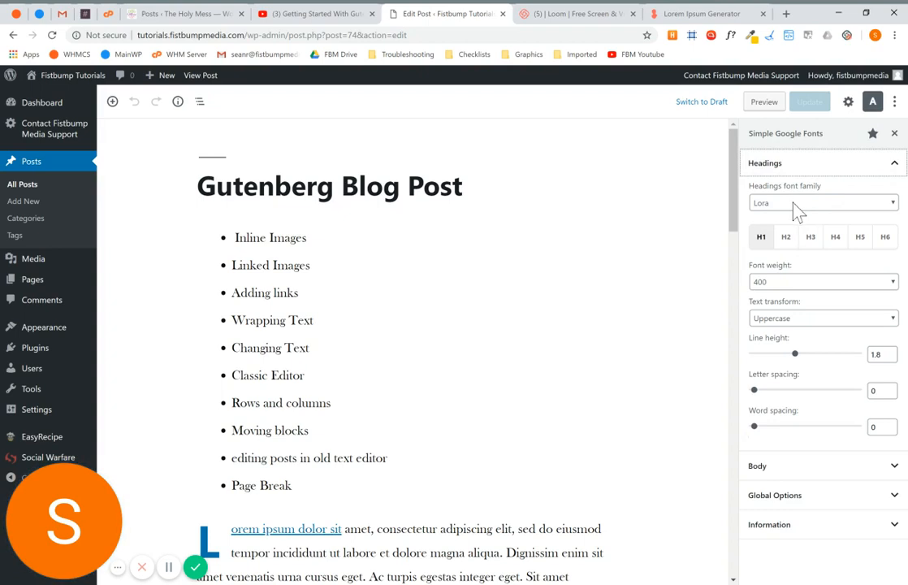
click(786, 238)
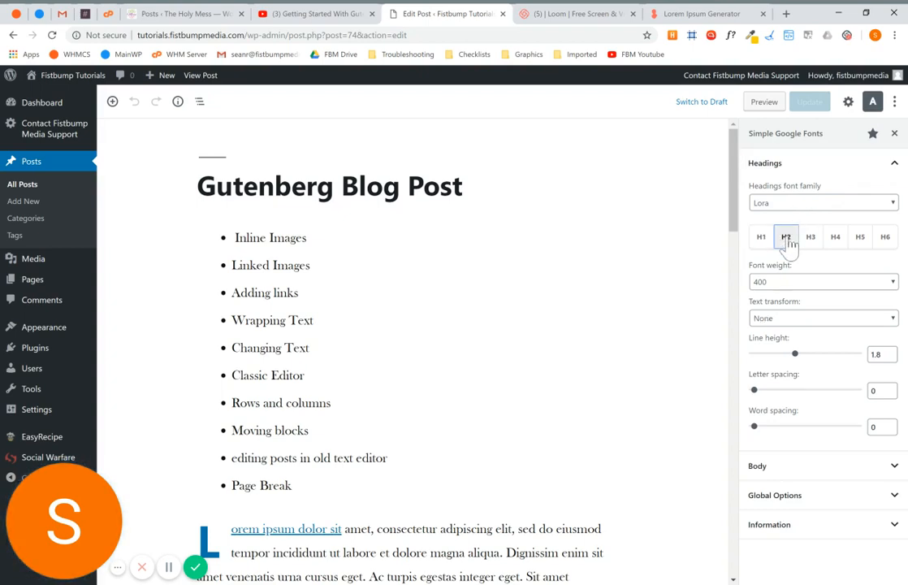
click(834, 242)
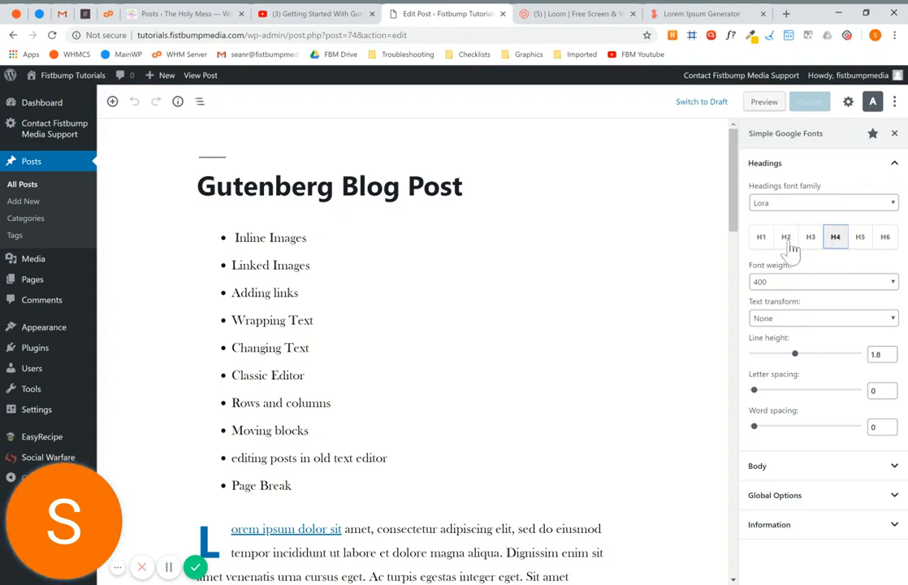
click(761, 239)
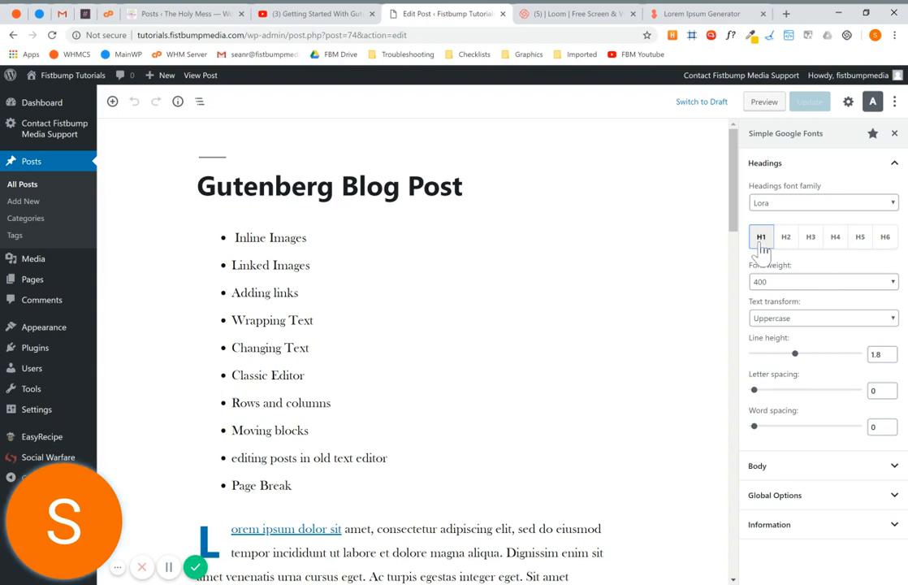
click(796, 285)
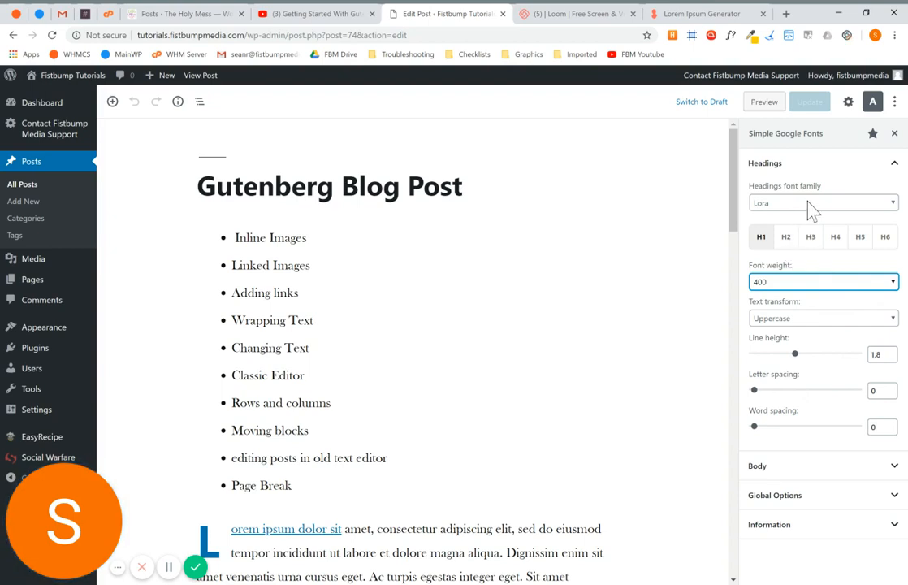
click(809, 167)
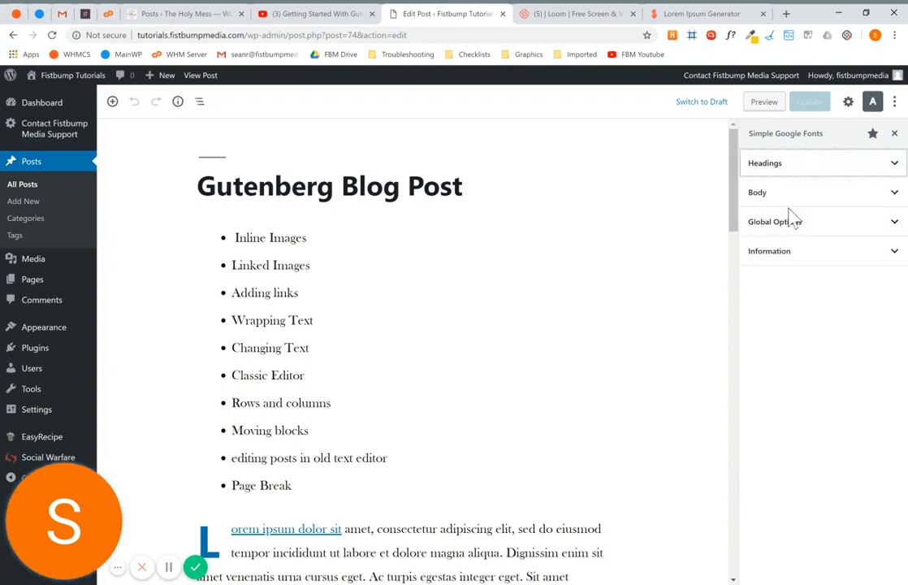
Review the Body, Global Options and Information sections of the Simple Google Fonts settings
click(785, 199)
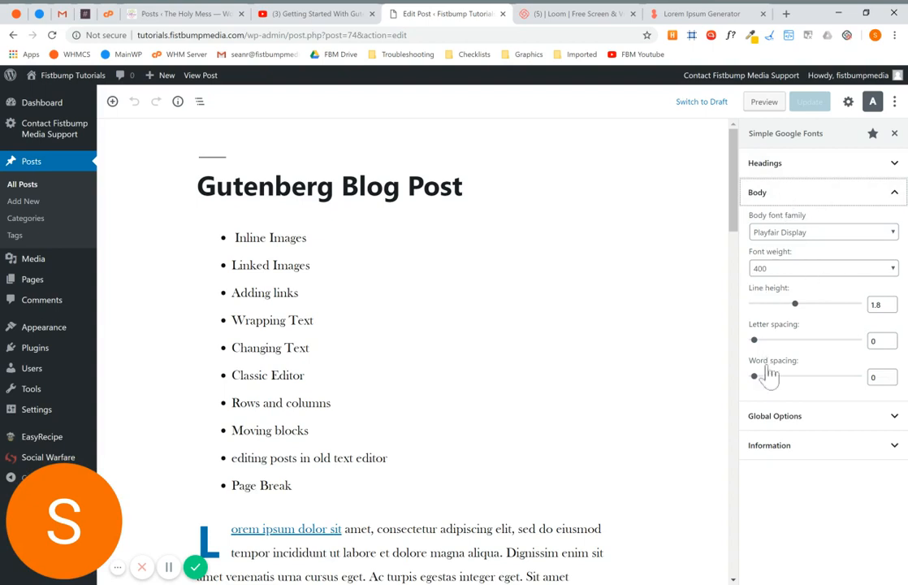
click(804, 195)
click(800, 227)
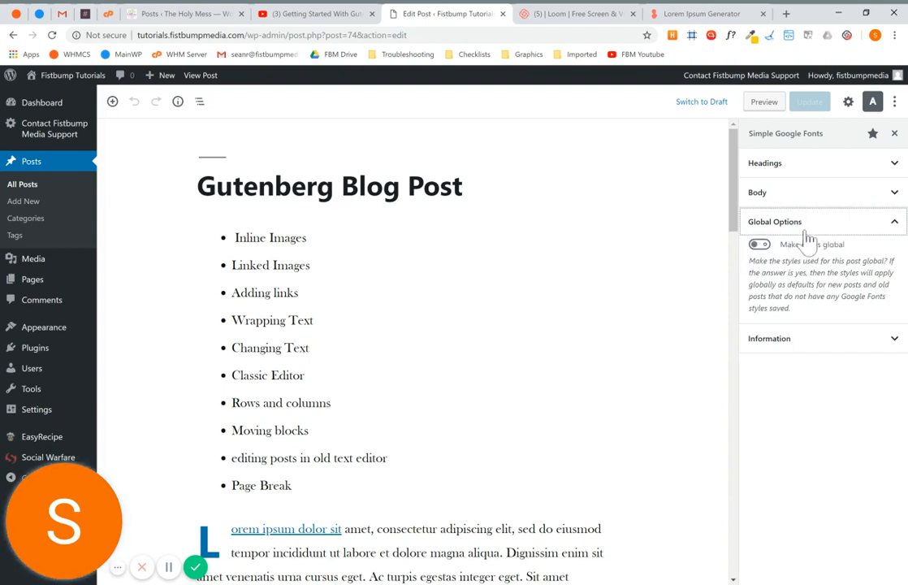
click(776, 227)
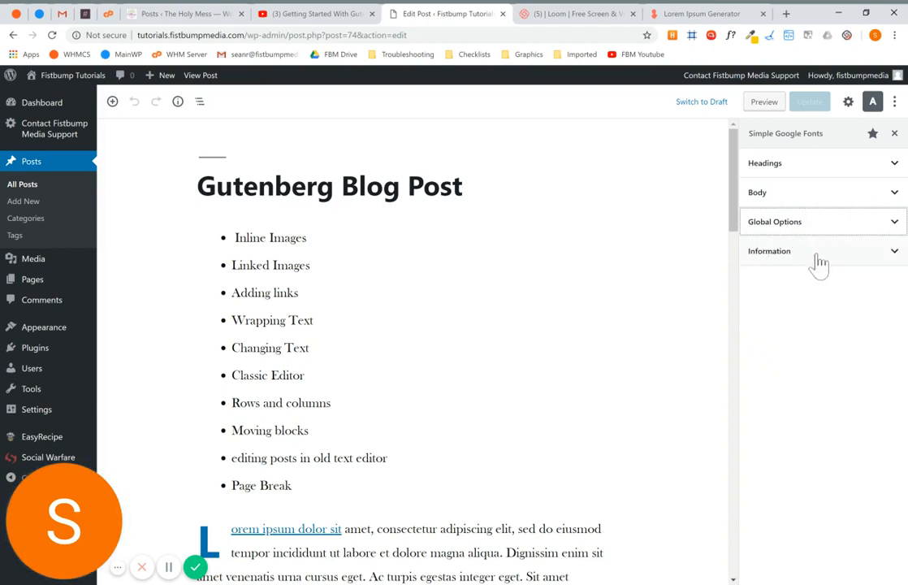
click(819, 258)
scroll(800, 382, down, 1)
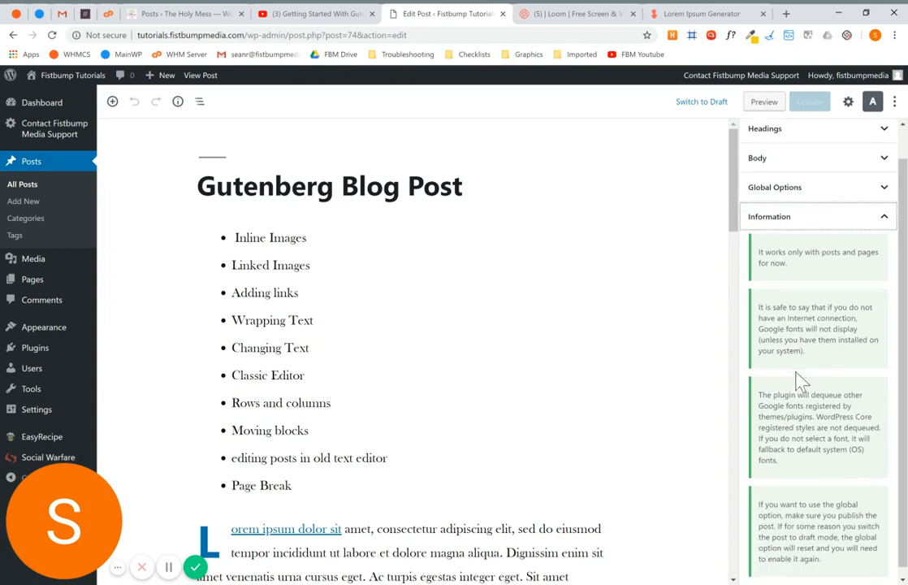
scroll(800, 384, up, 1)
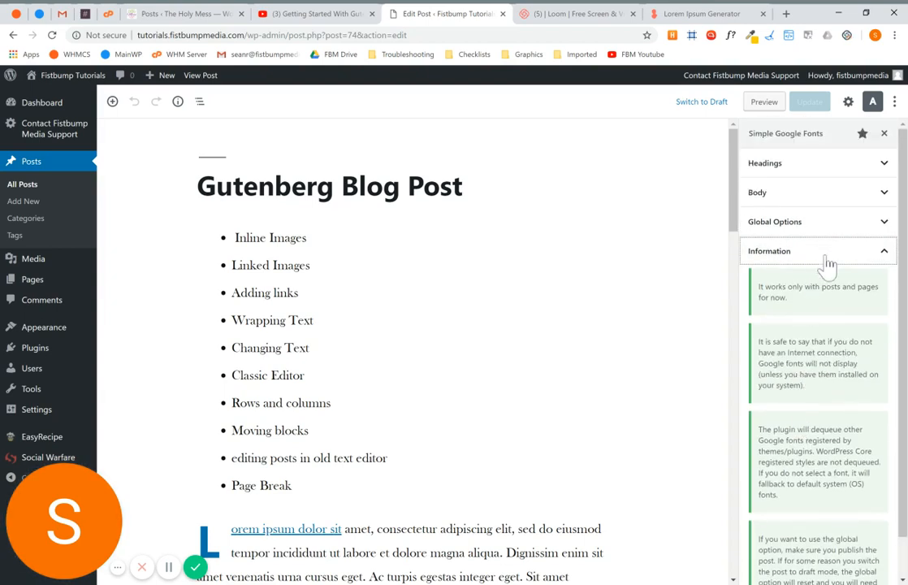
click(827, 259)
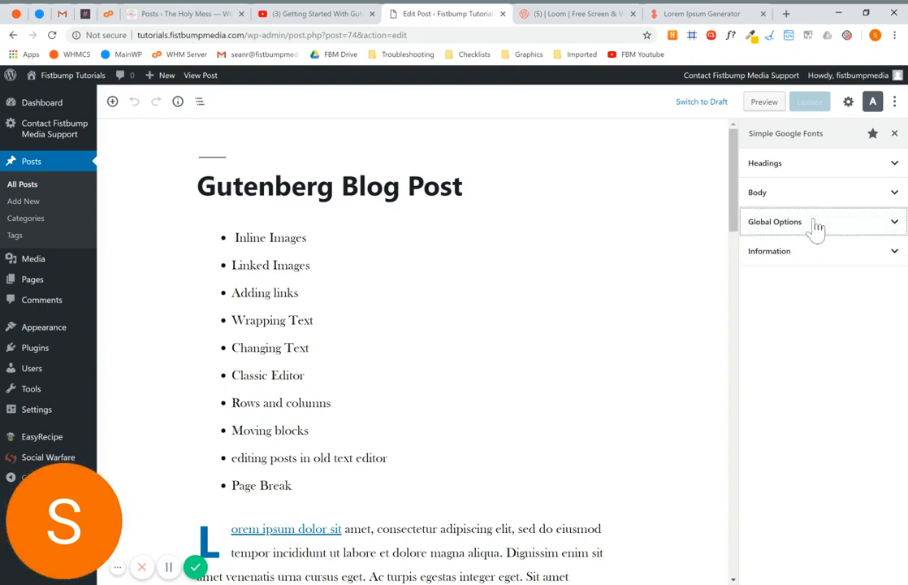
click(817, 227)
click(816, 228)
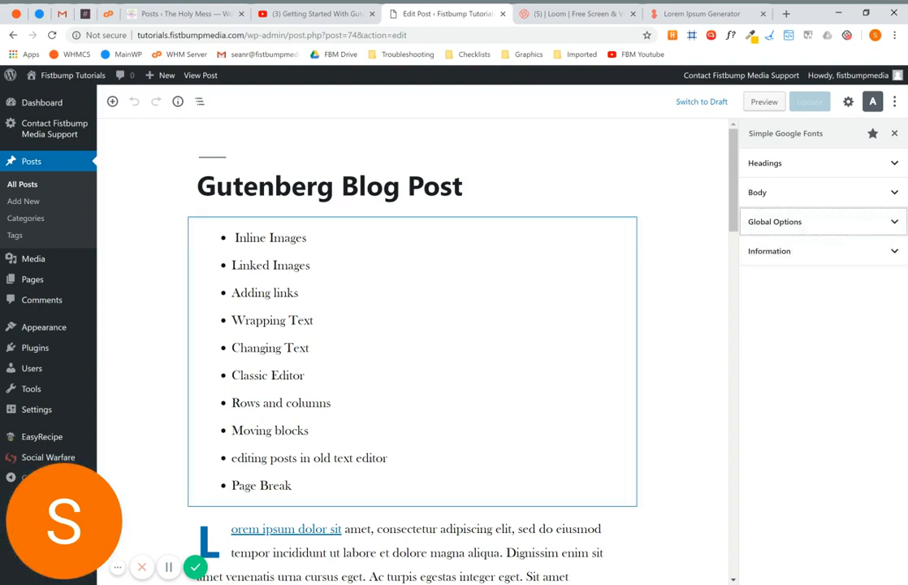
Look through the post's text and return from the Simple Google Fonts settings to the document settings
scroll(696, 280, down, 3)
scroll(695, 280, down, 3)
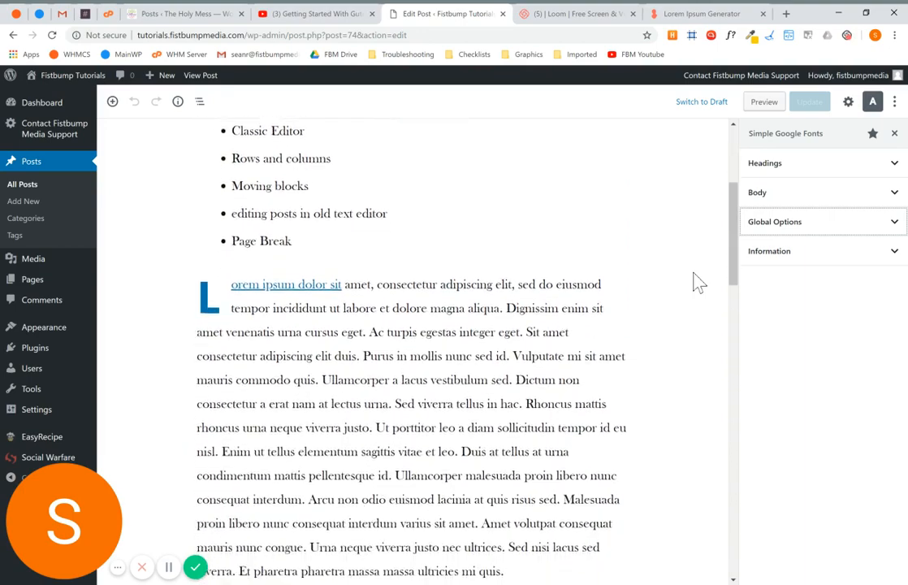
scroll(413, 325, down, 5)
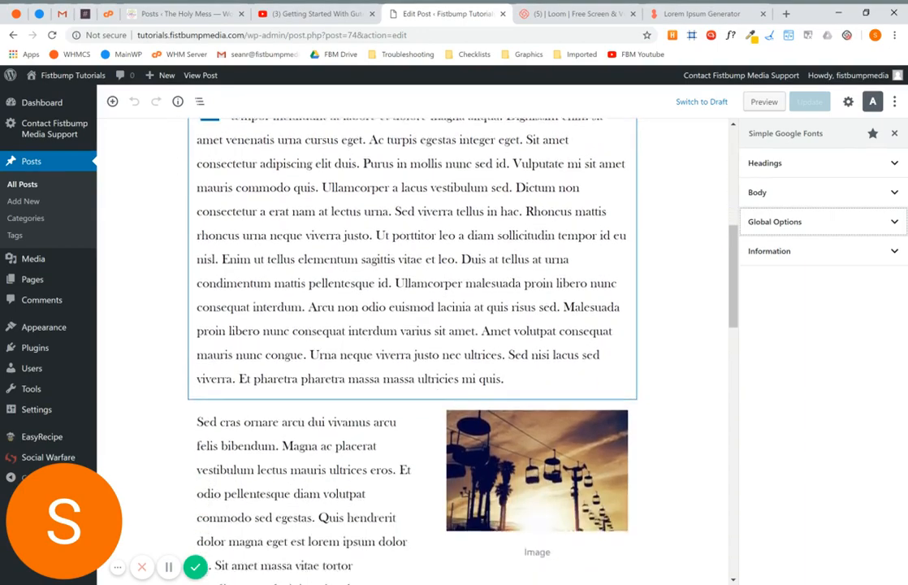
scroll(638, 290, up, 10)
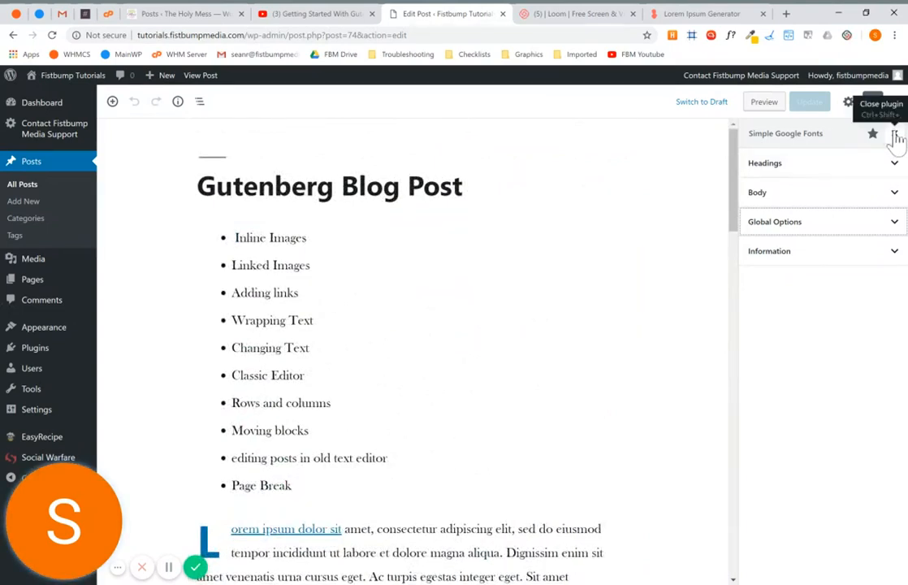
click(848, 102)
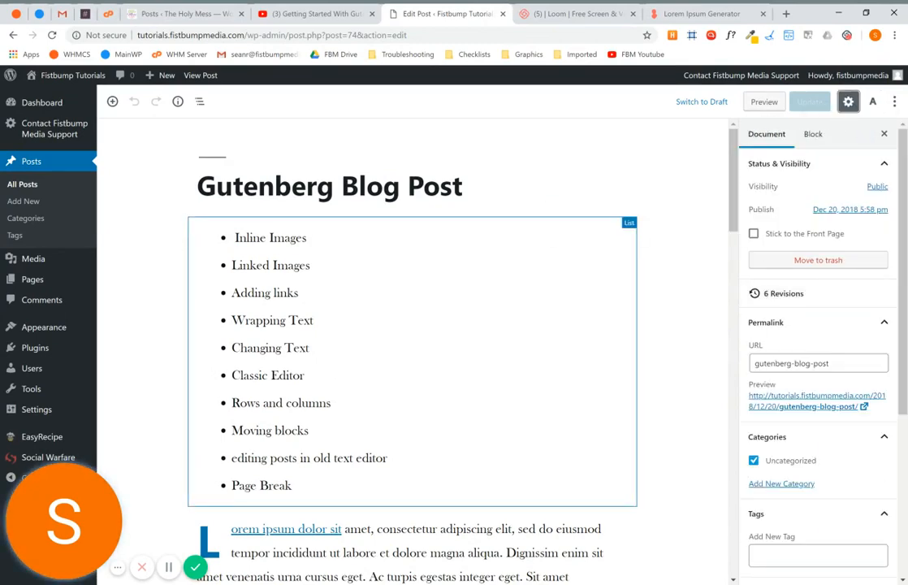
Select the paragraph beginning "Etiam non quam lacus" to examine its formatting options, and look back over the post's content
scroll(412, 349, down, 4)
scroll(412, 349, down, 6)
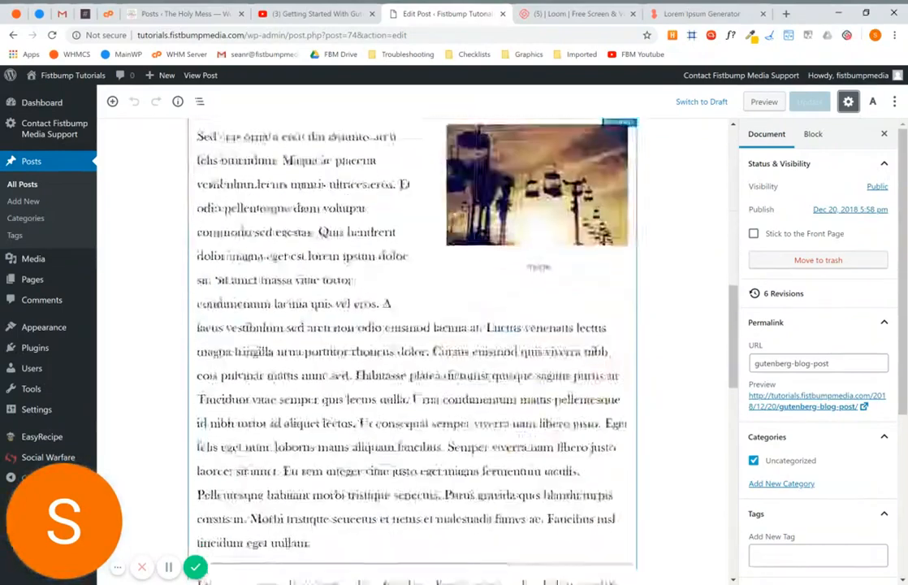
scroll(412, 349, down, 3)
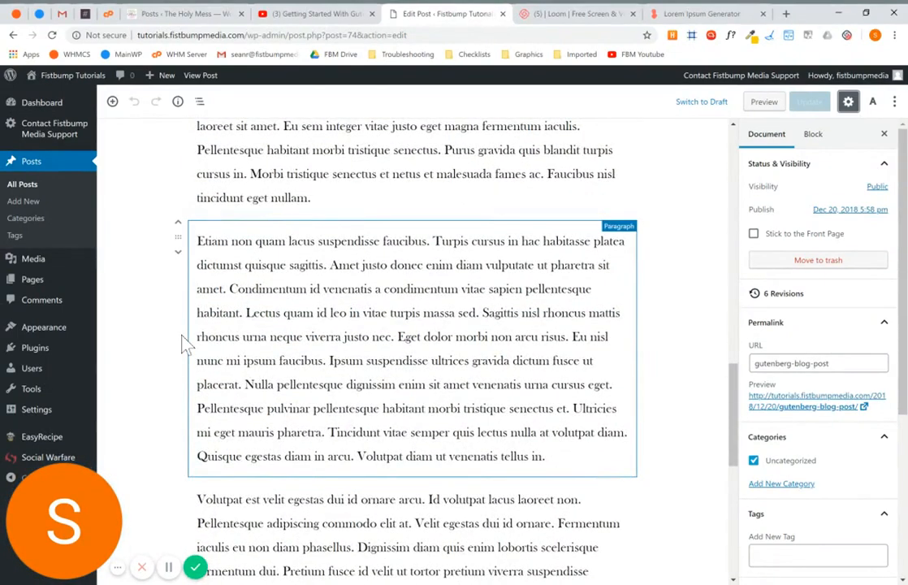
click(335, 283)
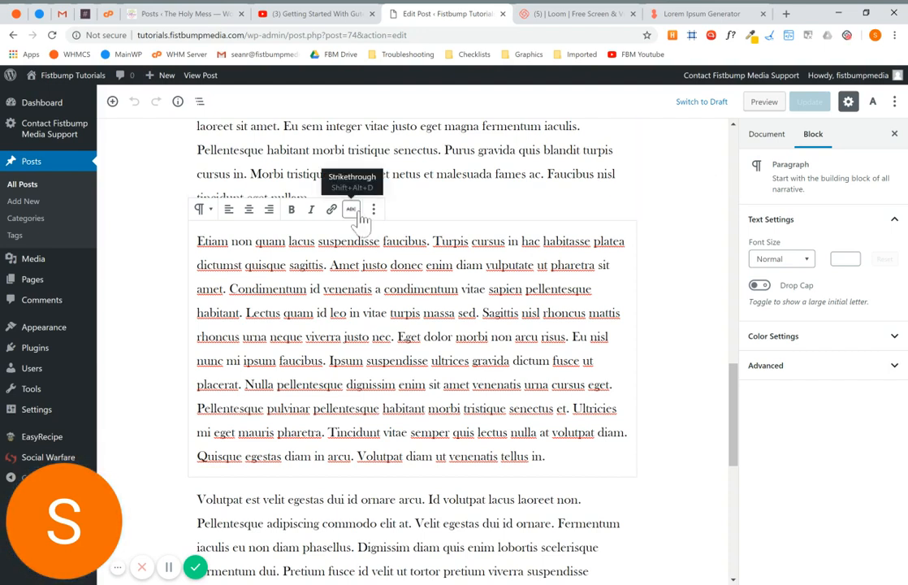
scroll(360, 217, up, 5)
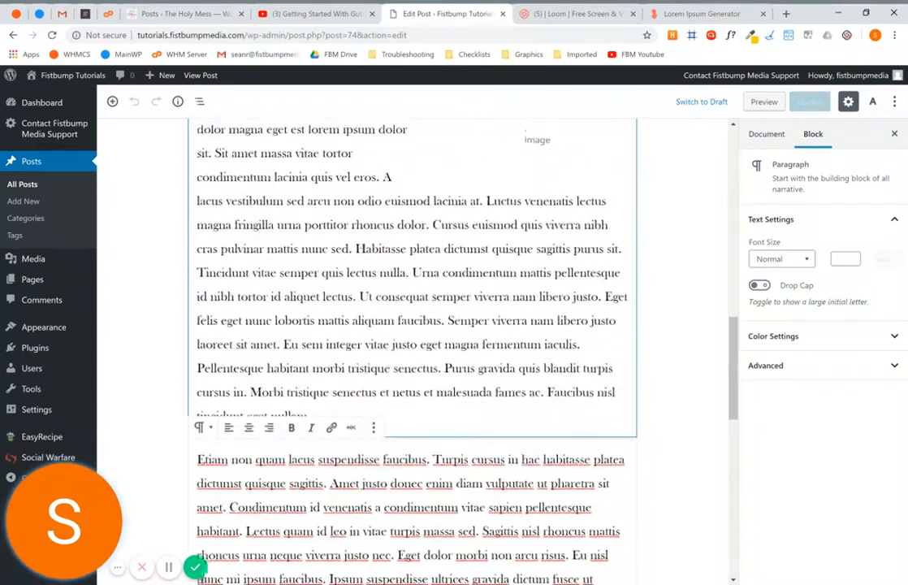
scroll(406, 341, up, 10)
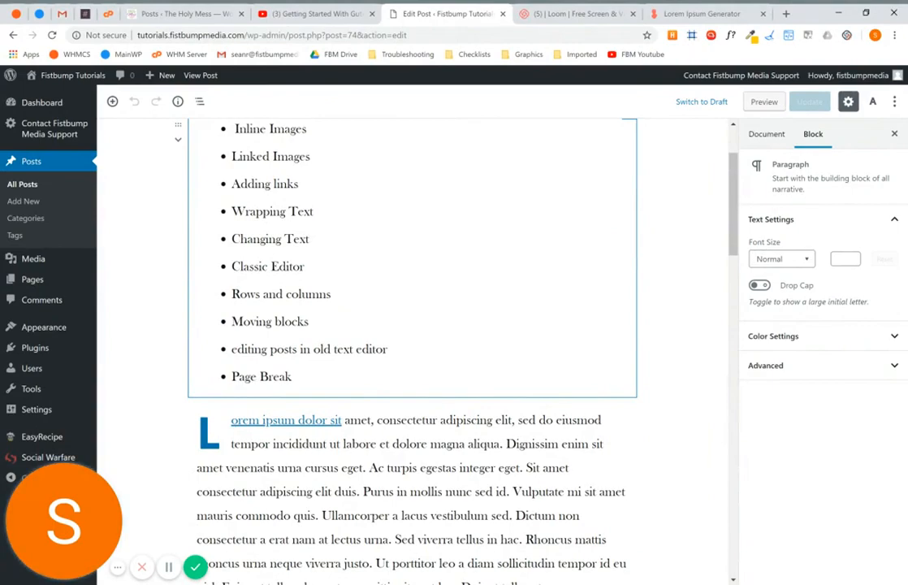
scroll(407, 325, down, 12)
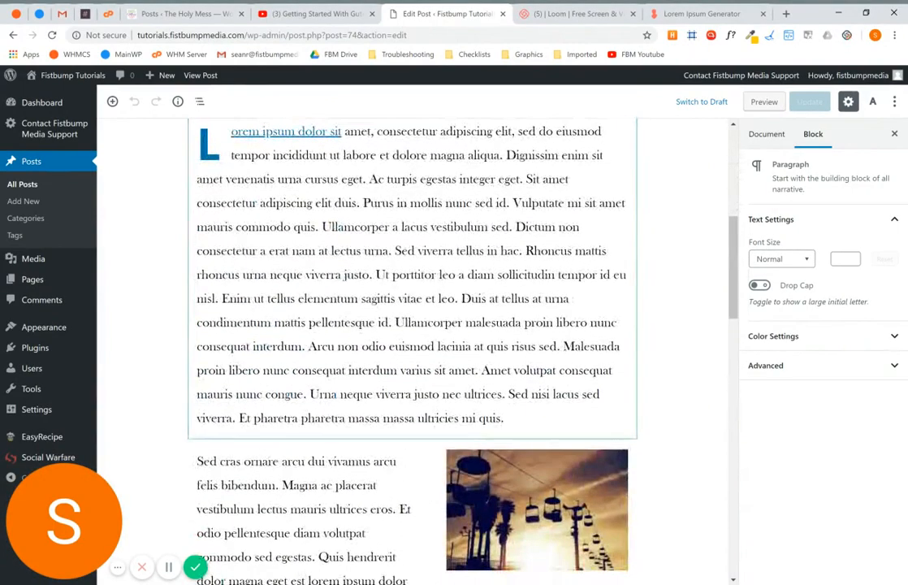
Insert a Classic block directly above the paragraph beginning "Volutpat est velit egestas"
scroll(415, 341, down, 3)
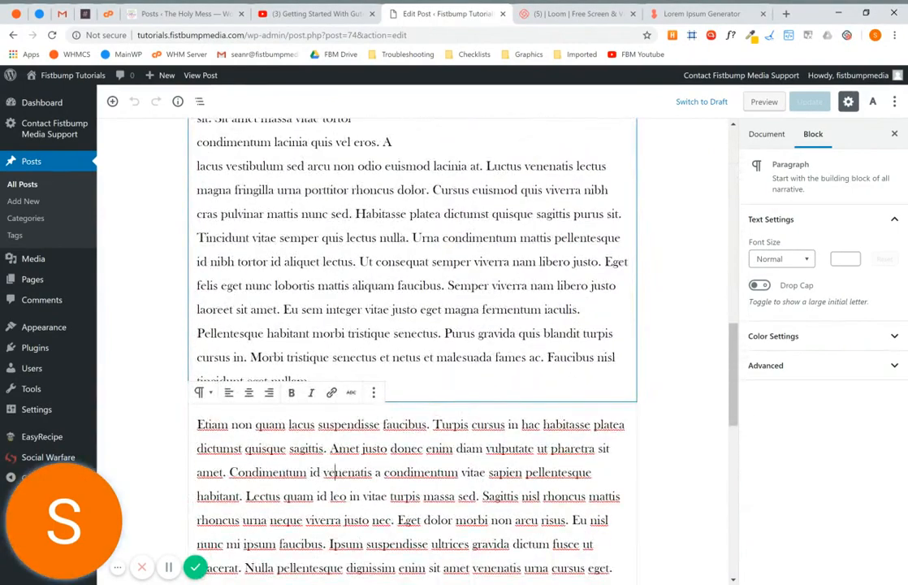
scroll(413, 346, down, 5)
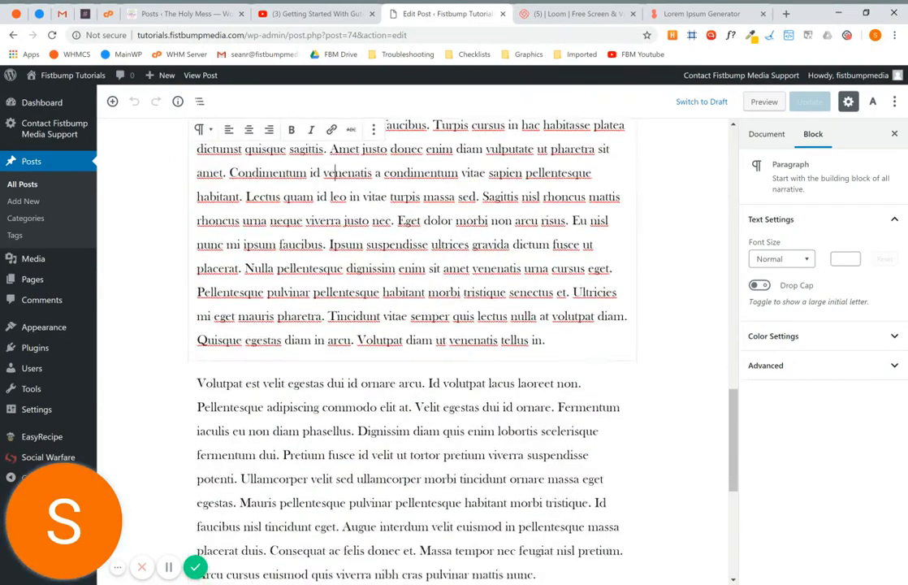
click(412, 336)
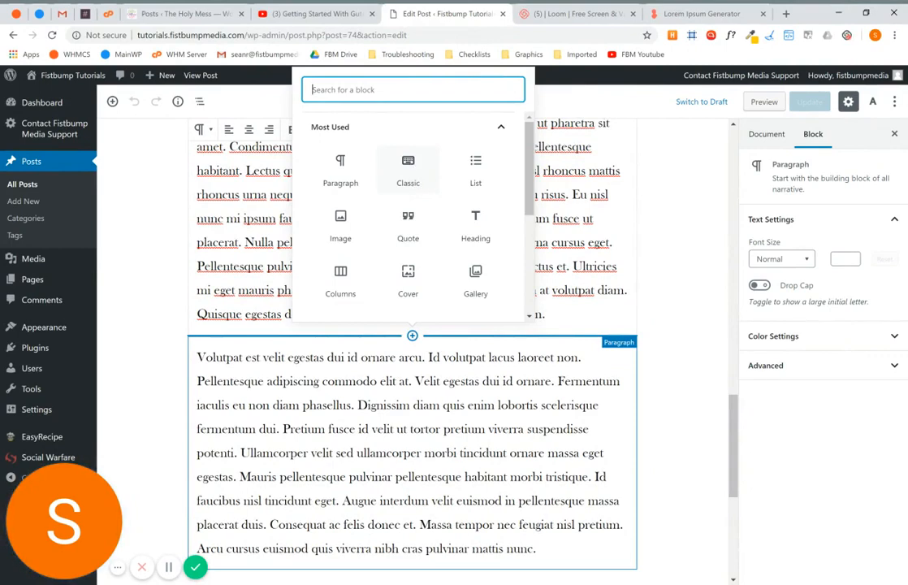
click(409, 169)
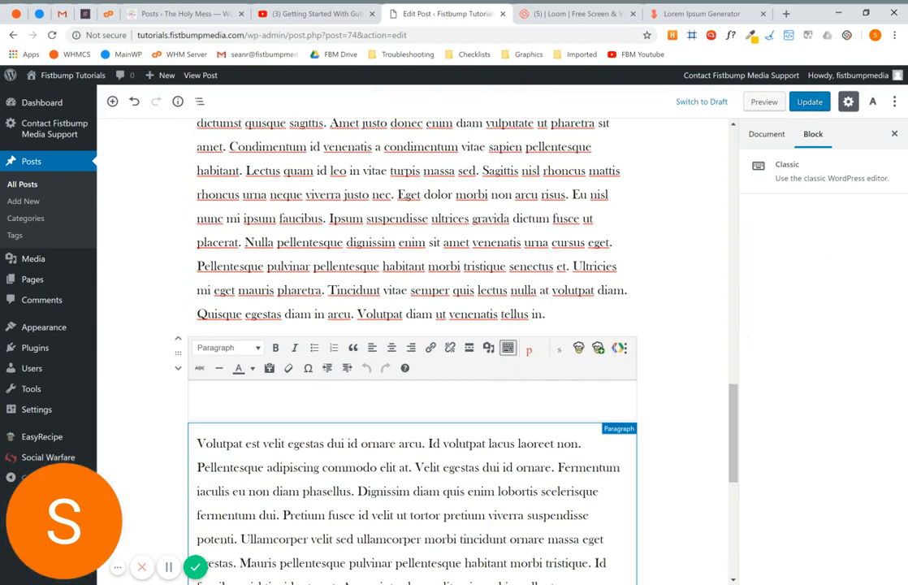
scroll(231, 358, down, 1)
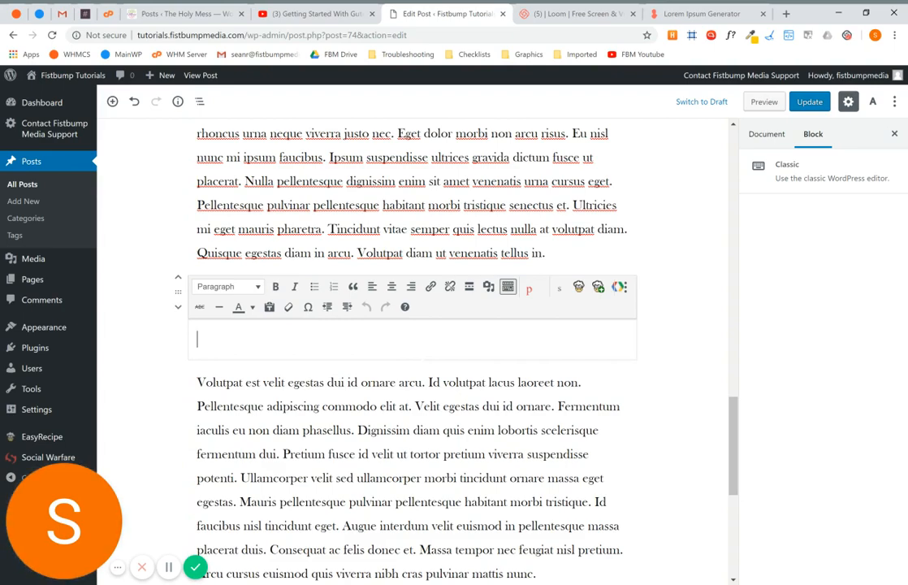
Look over the post around the Classic block, and view its Insert Social Warfare Buttons options without inserting anything
scroll(414, 349, up, 15)
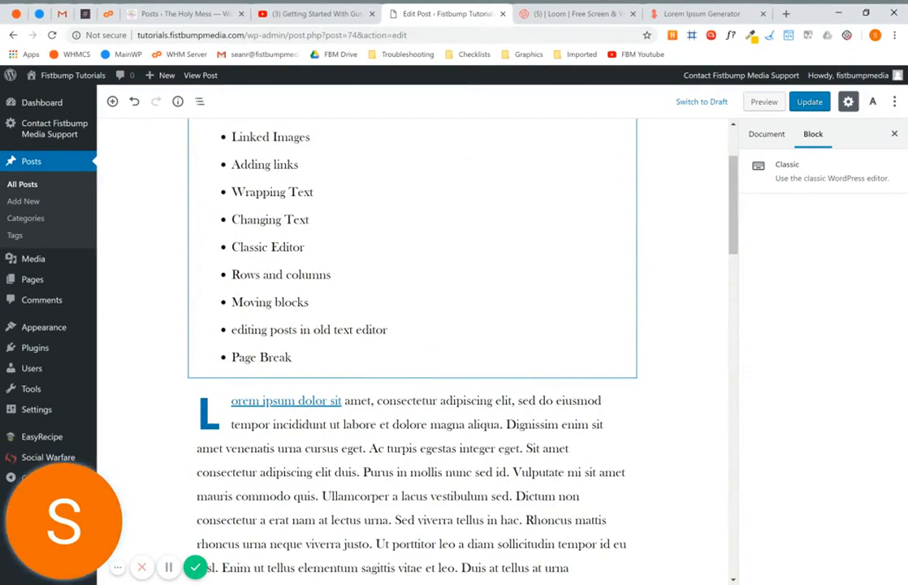
scroll(528, 271, down, 15)
scroll(406, 280, down, 3)
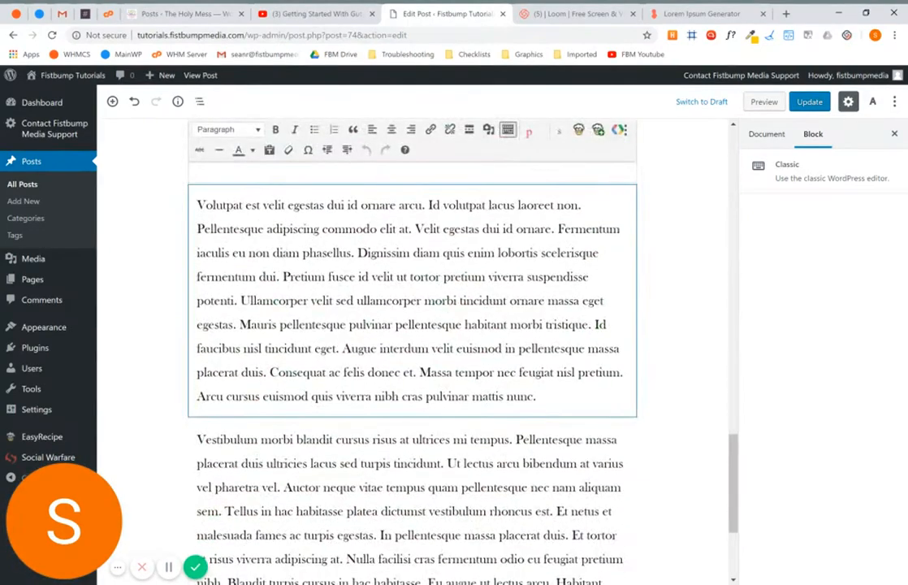
scroll(407, 280, up, 2)
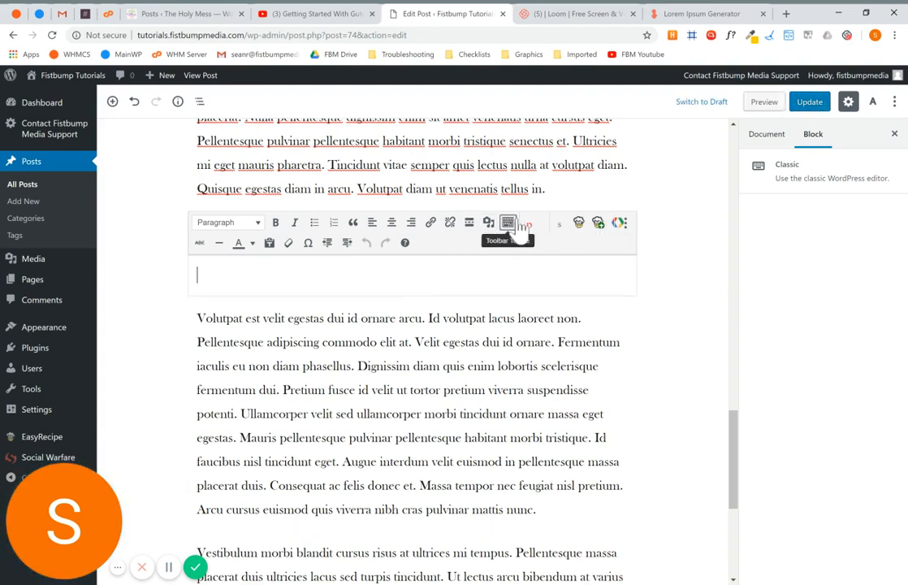
click(542, 230)
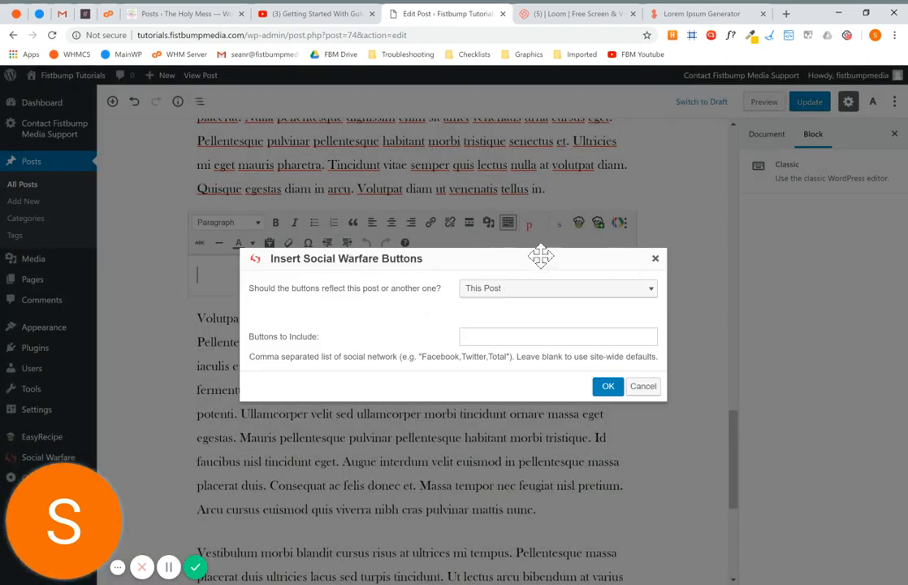
click(656, 260)
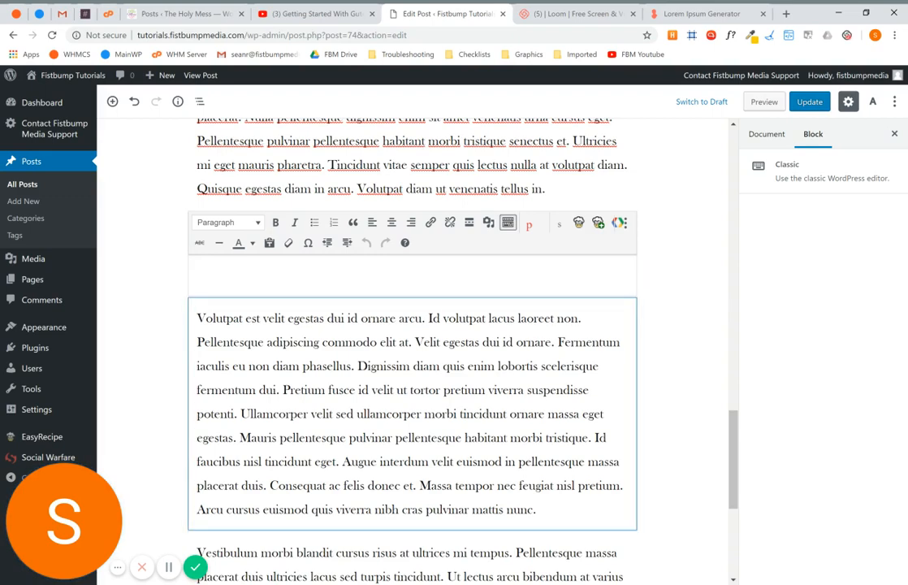
Insert a Social Warfare block above the paragraph beginning "Vestibulum morbi blandit" and remove that block again
scroll(419, 368, down, 2)
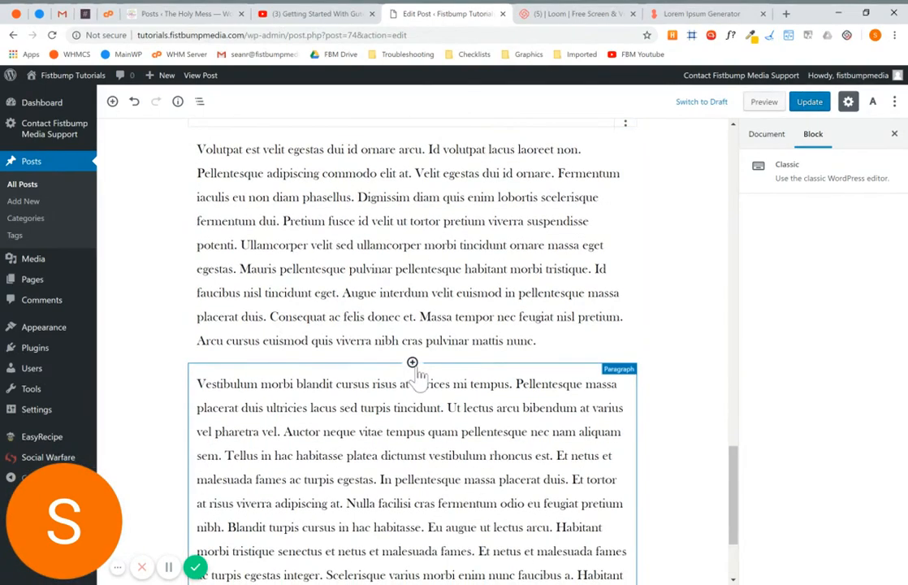
click(412, 363)
scroll(415, 289, down, 4)
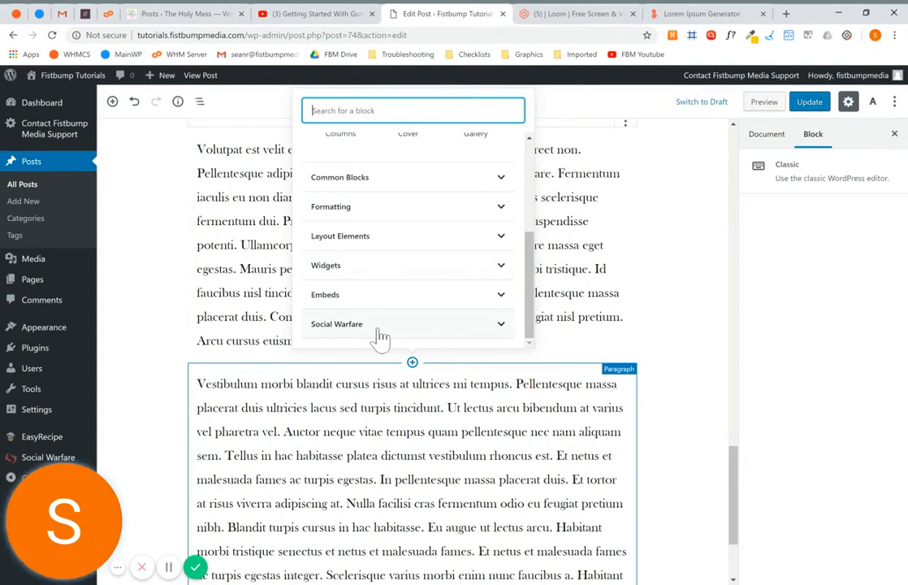
click(451, 324)
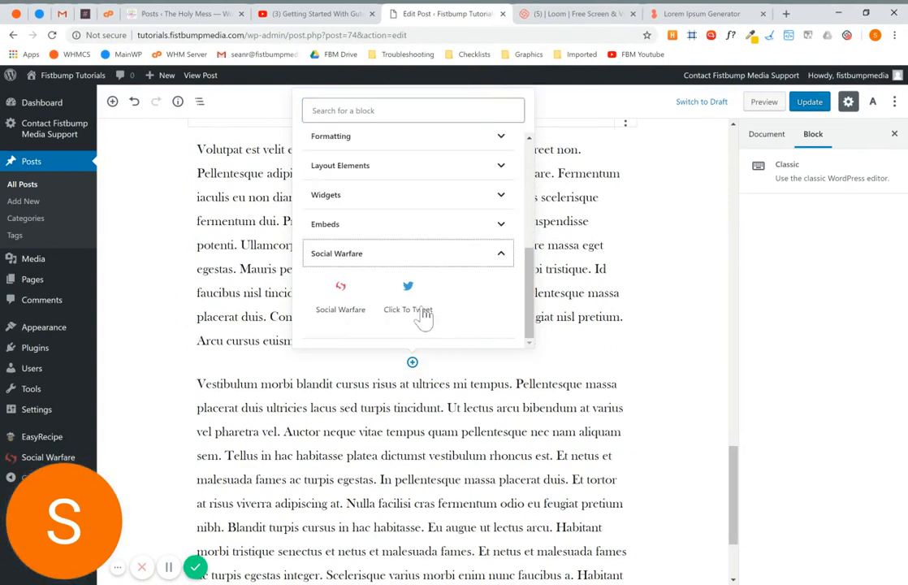
click(341, 300)
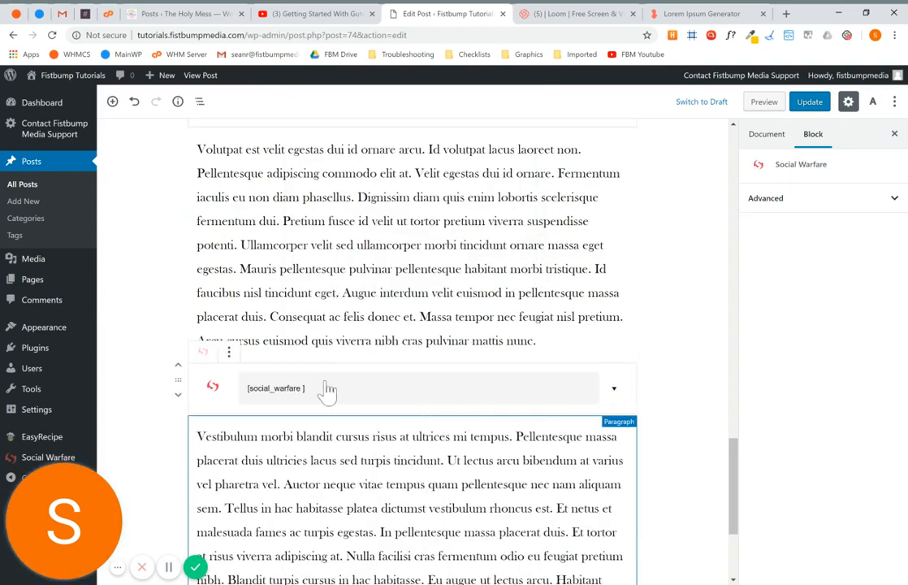
click(228, 354)
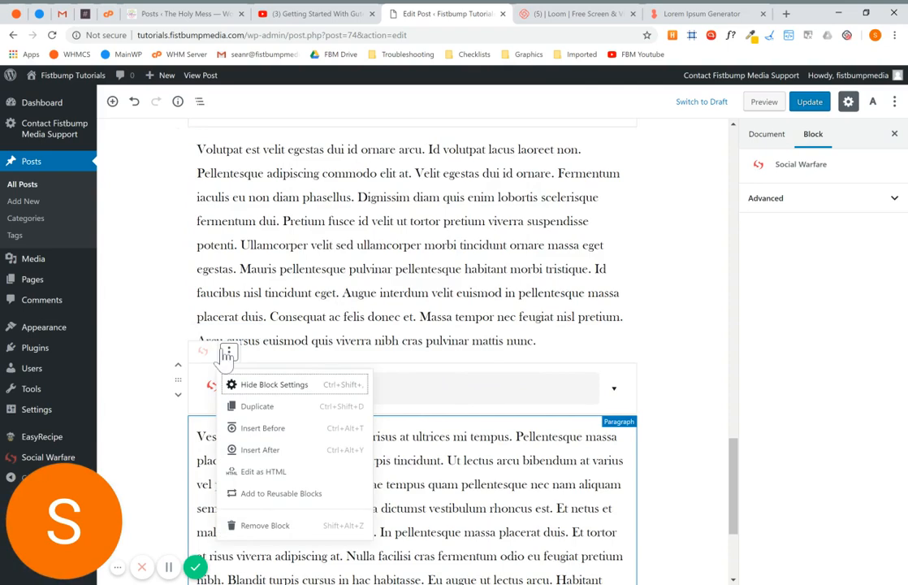
click(265, 526)
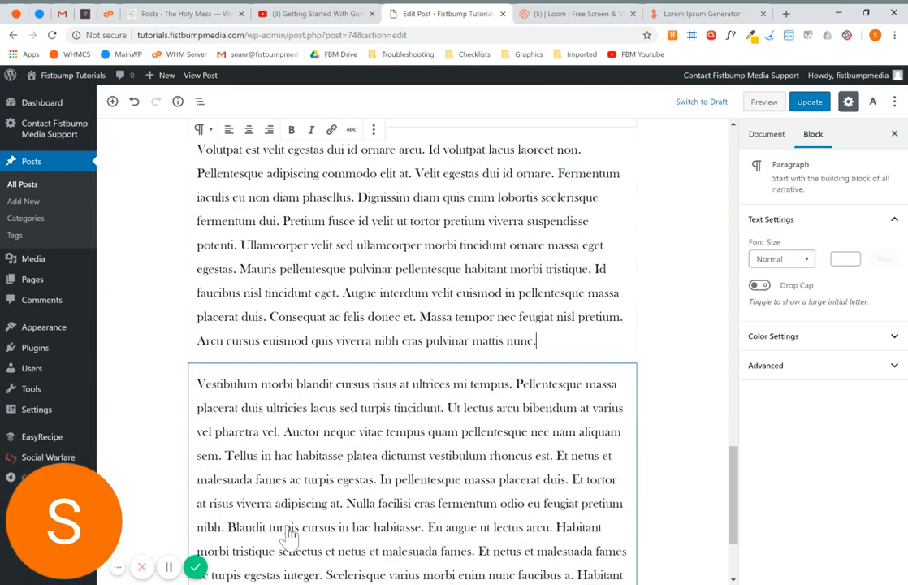
Remove the empty Classic block above the paragraph beginning "Volutpat est velit egestas"
scroll(536, 227, up, 2)
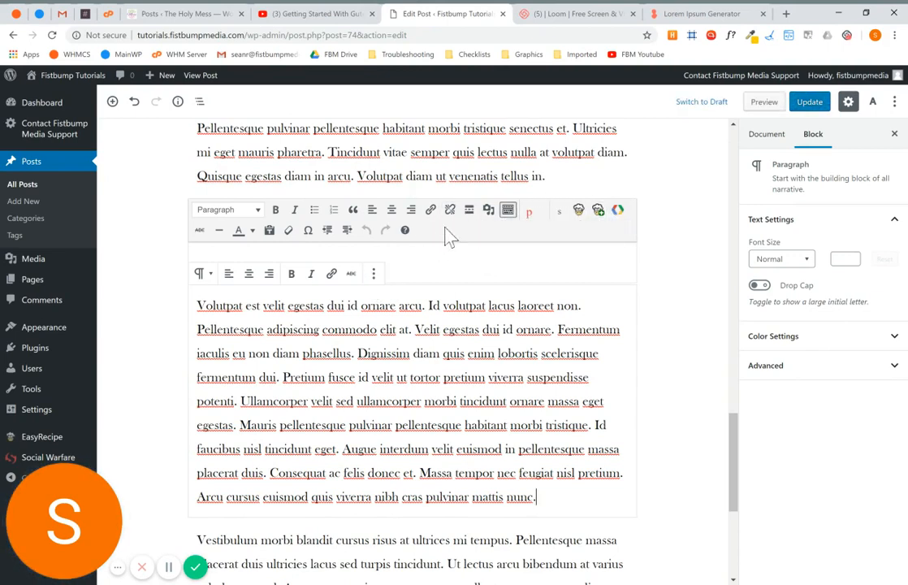
click(375, 274)
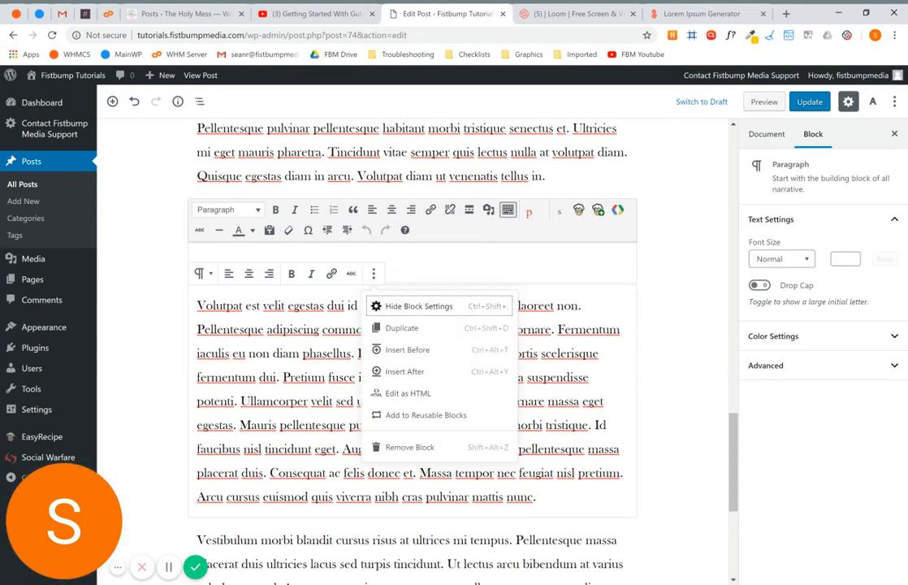
click(399, 255)
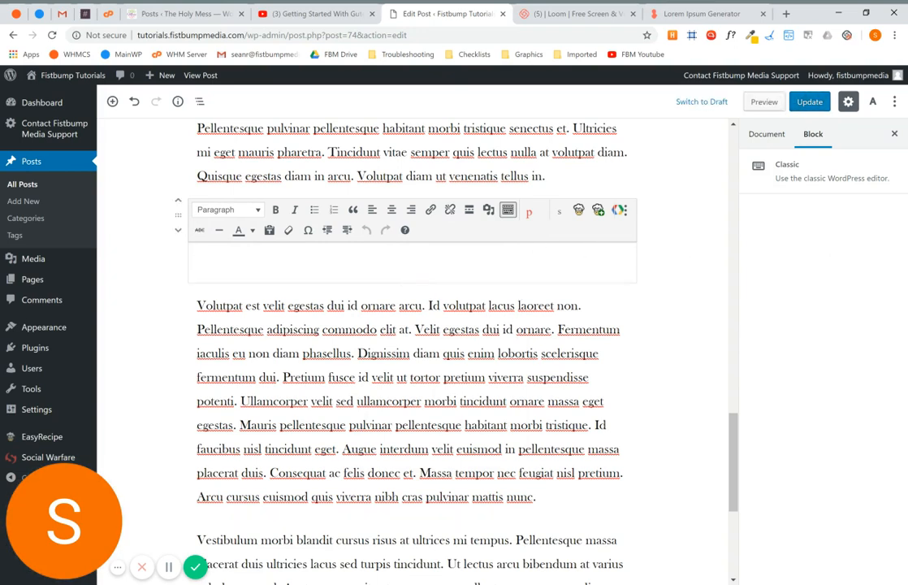
click(663, 284)
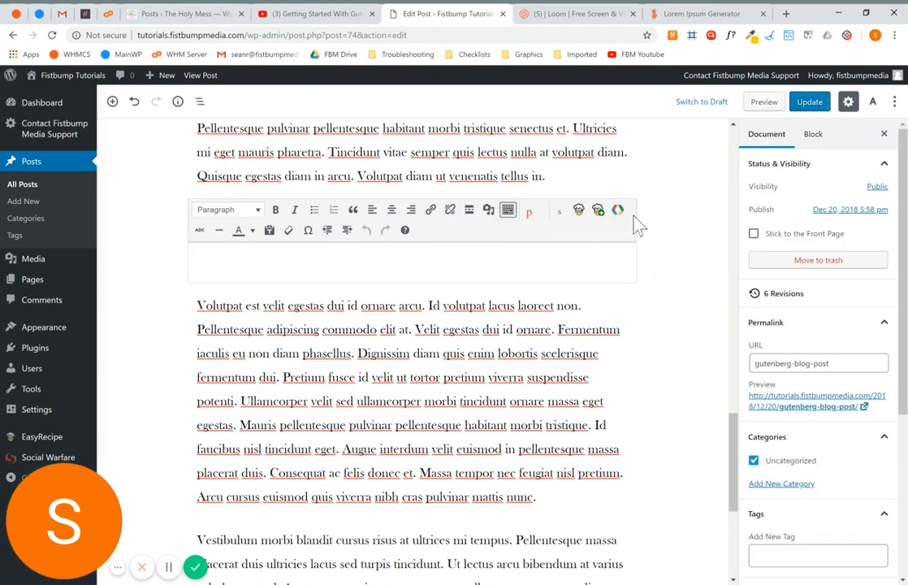
click(617, 264)
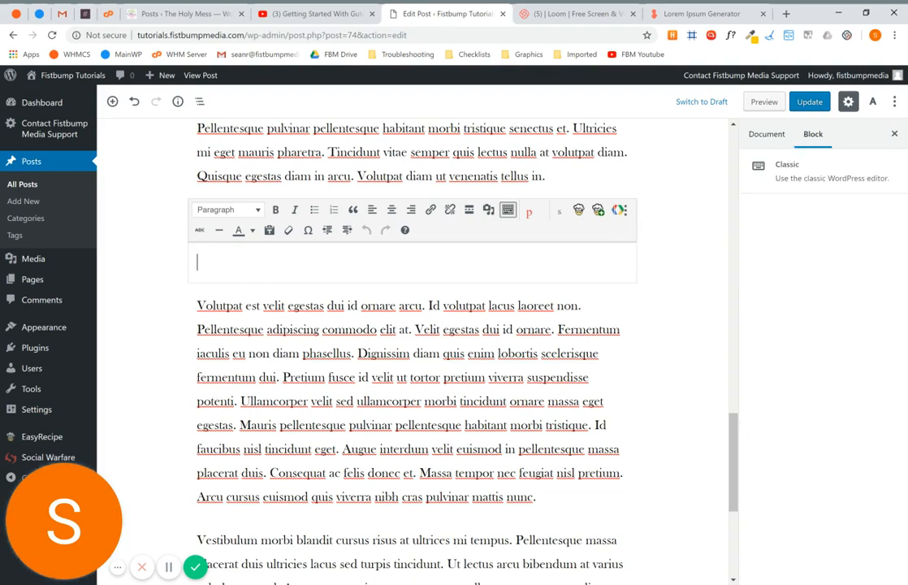
click(627, 213)
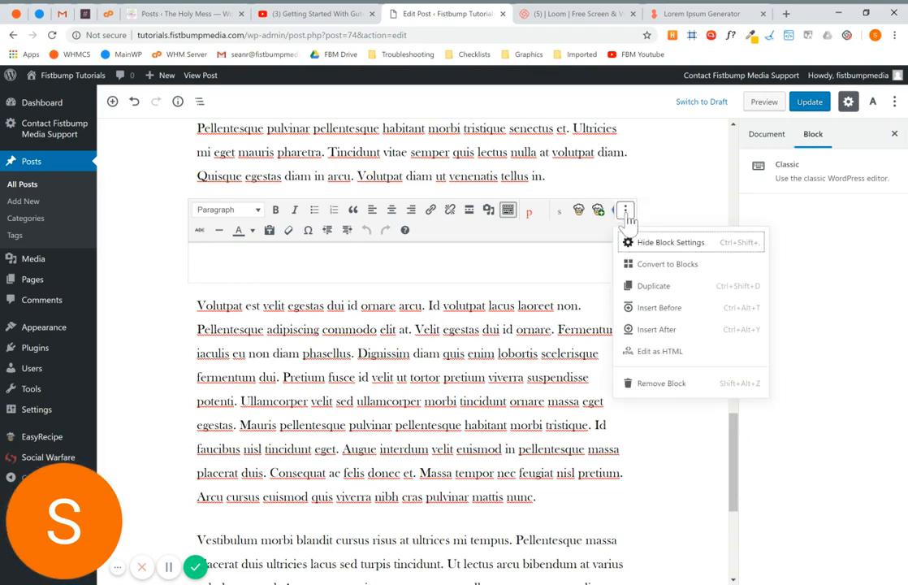
click(664, 383)
Review the topic list at the start of the post, and browse the Common Blocks available above the paragraph beginning "Volutpat est velit"
scroll(670, 392, up, 5)
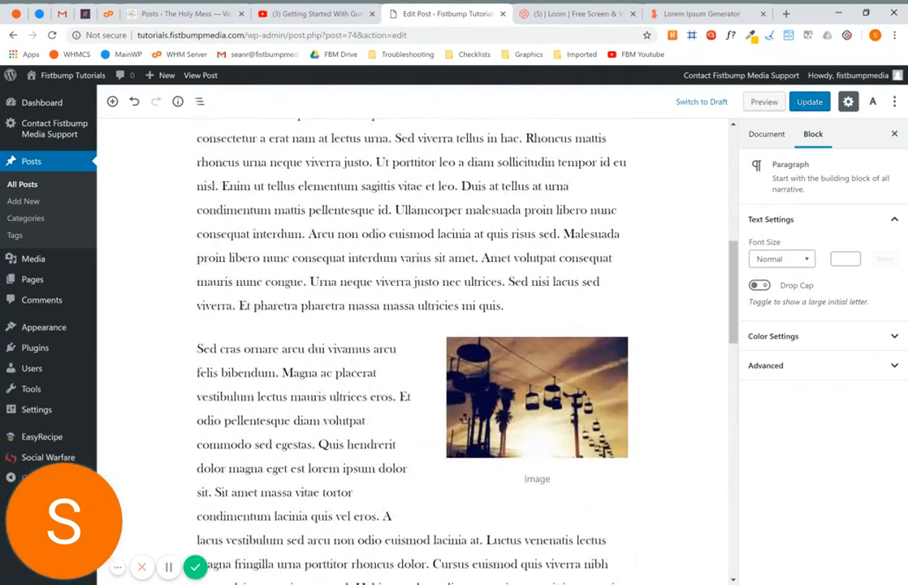
scroll(414, 349, up, 4)
scroll(582, 377, up, 3)
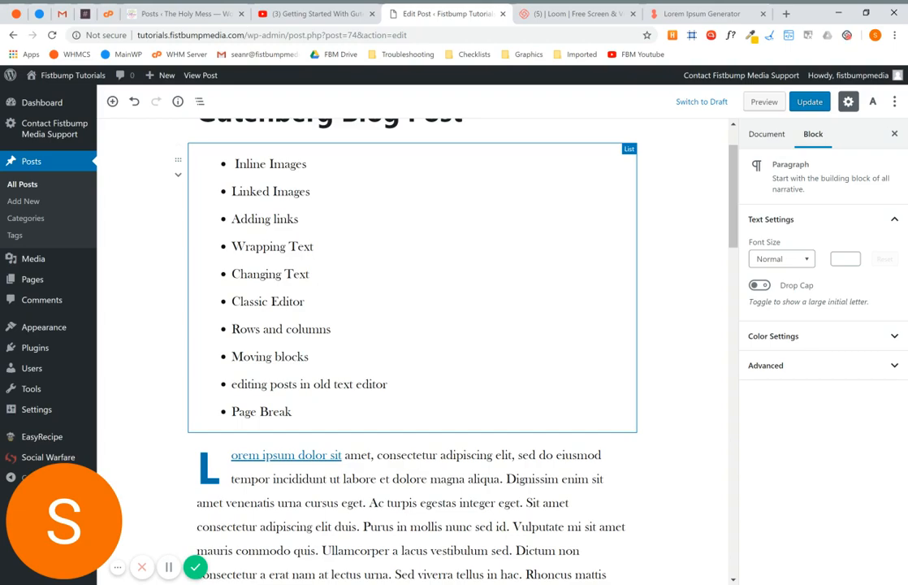
scroll(412, 349, down, 3)
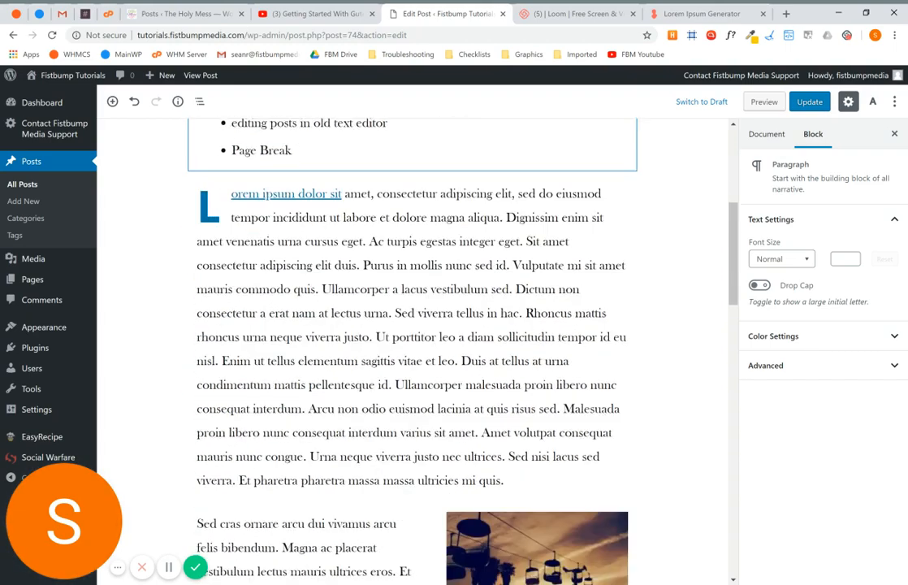
scroll(412, 349, down, 12)
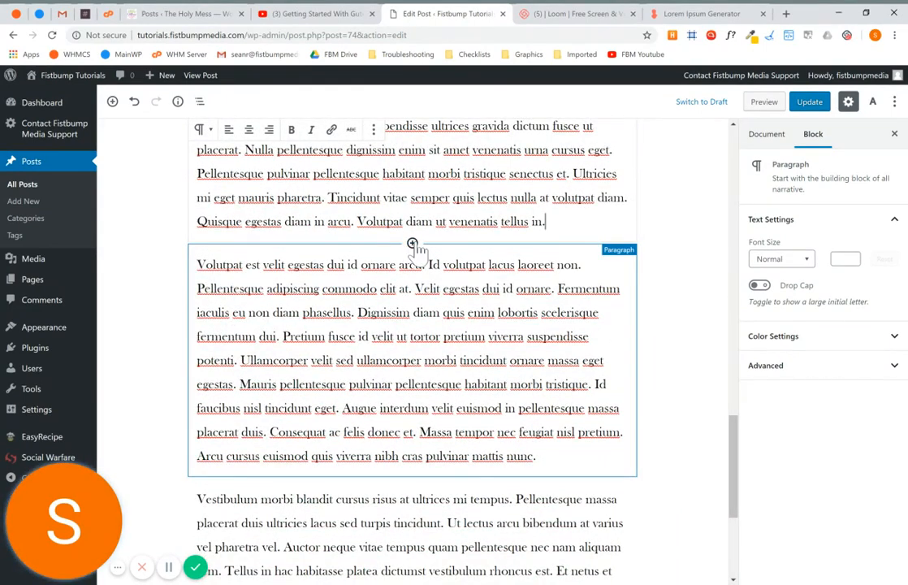
click(412, 244)
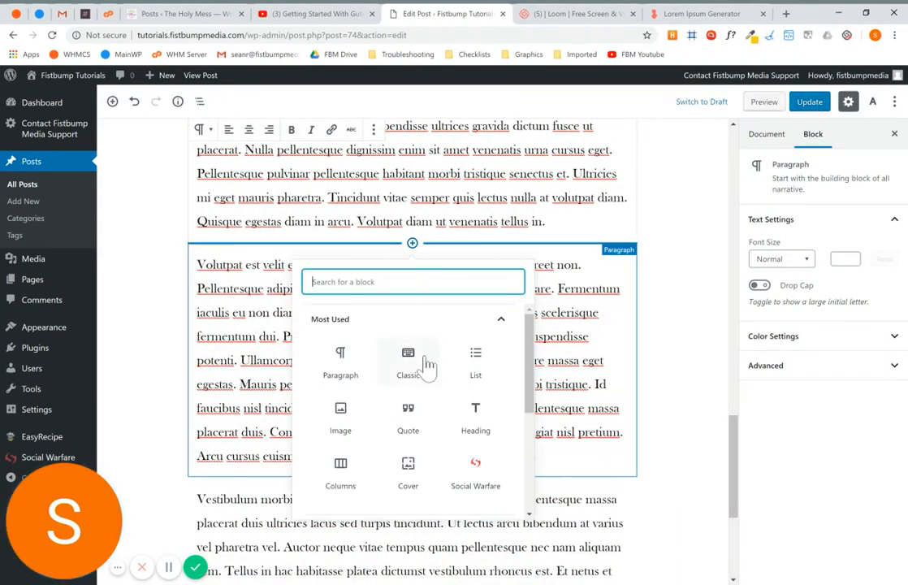
scroll(428, 366, down, 4)
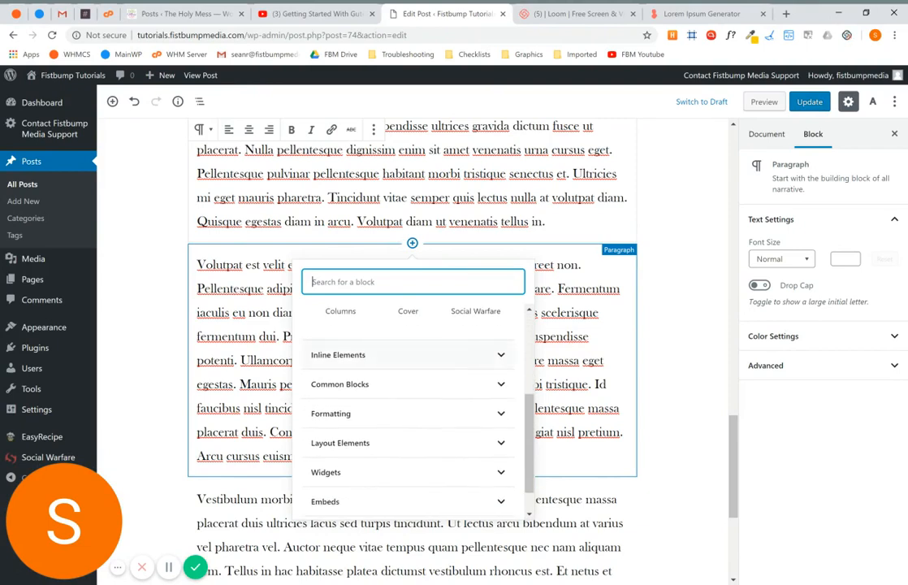
click(402, 386)
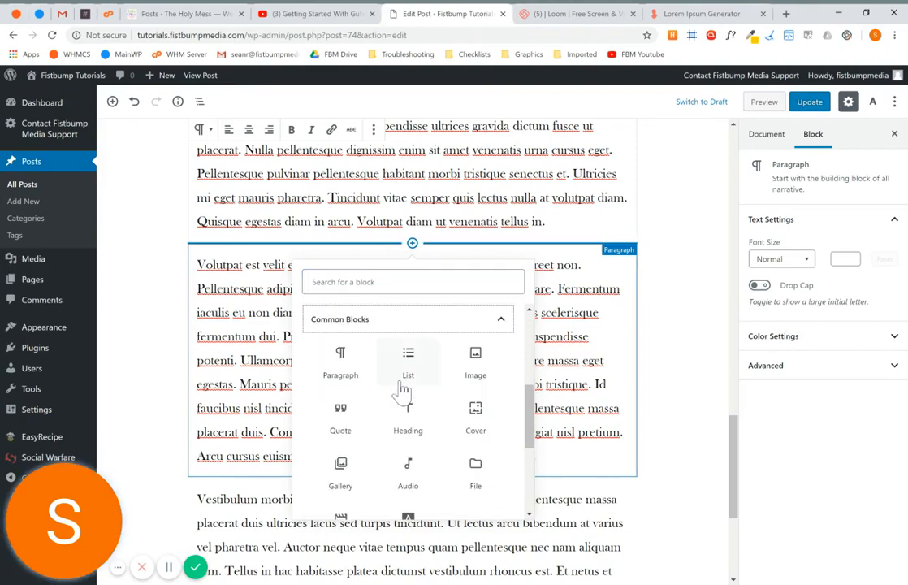
scroll(404, 391, down, 2)
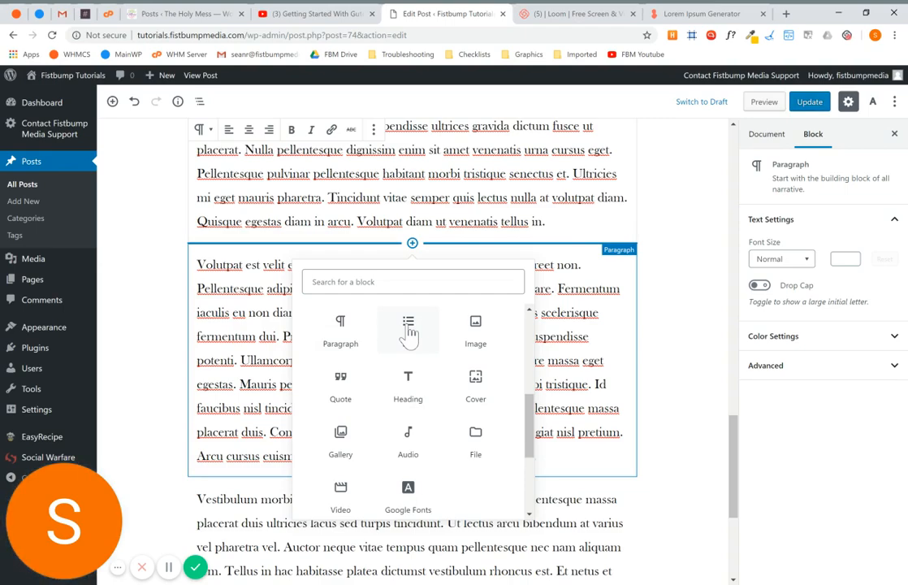
Leave the block choices, return to the start of the post and select the bulleted topic list to review its items
scroll(410, 333, up, 1)
scroll(433, 327, up, 10)
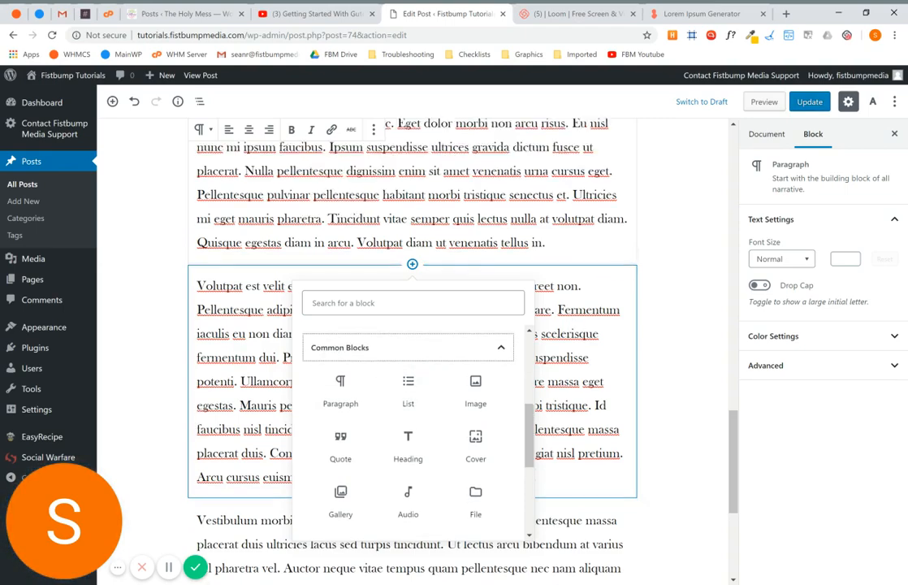
scroll(413, 349, up, 5)
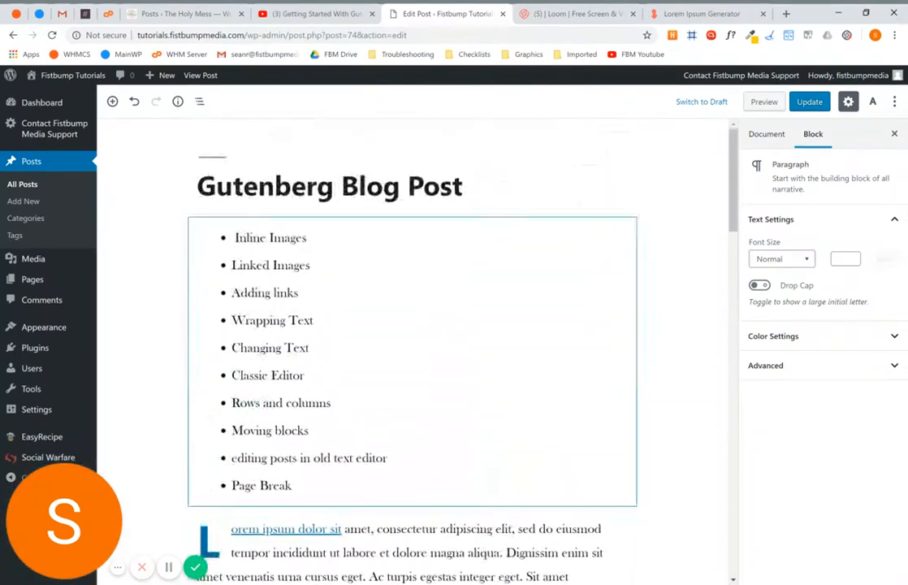
scroll(413, 349, down, 5)
scroll(413, 349, up, 4)
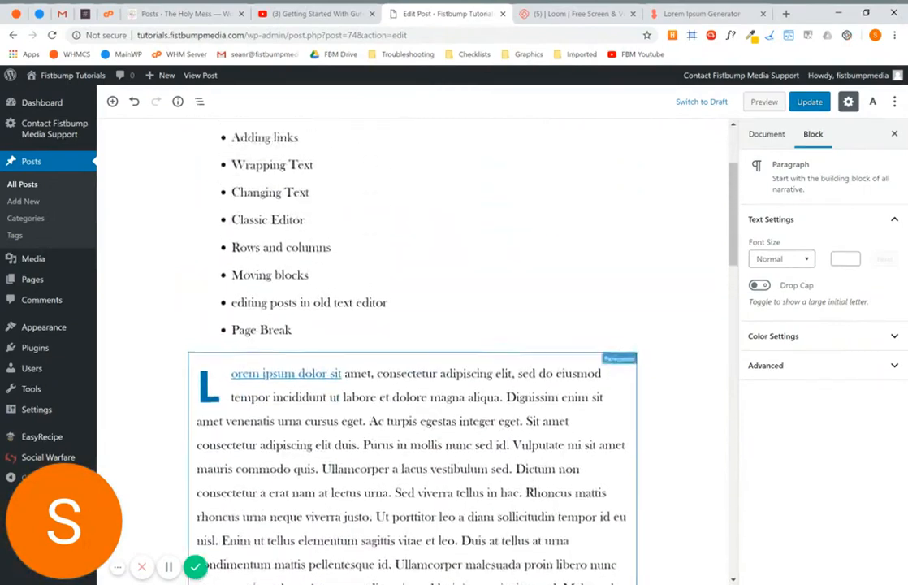
click(305, 261)
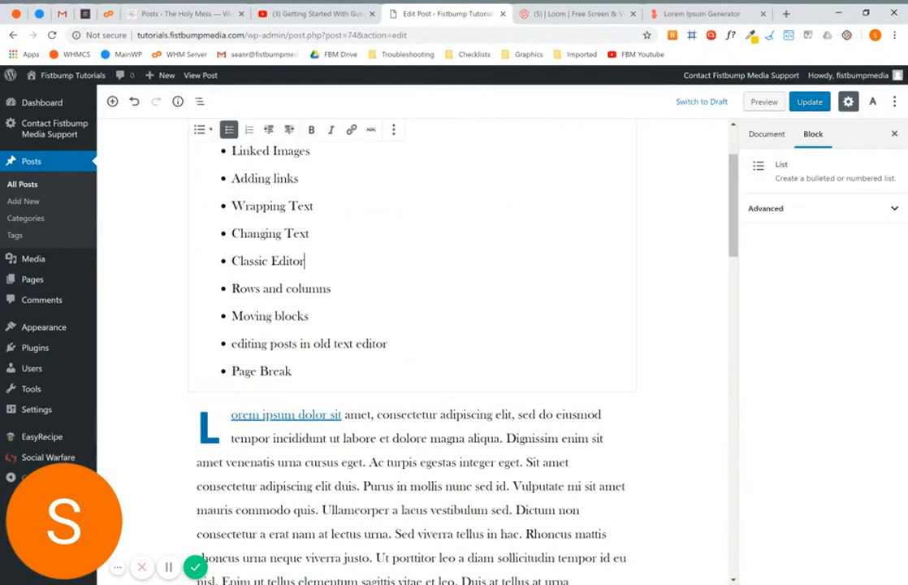
scroll(413, 325, up, 2)
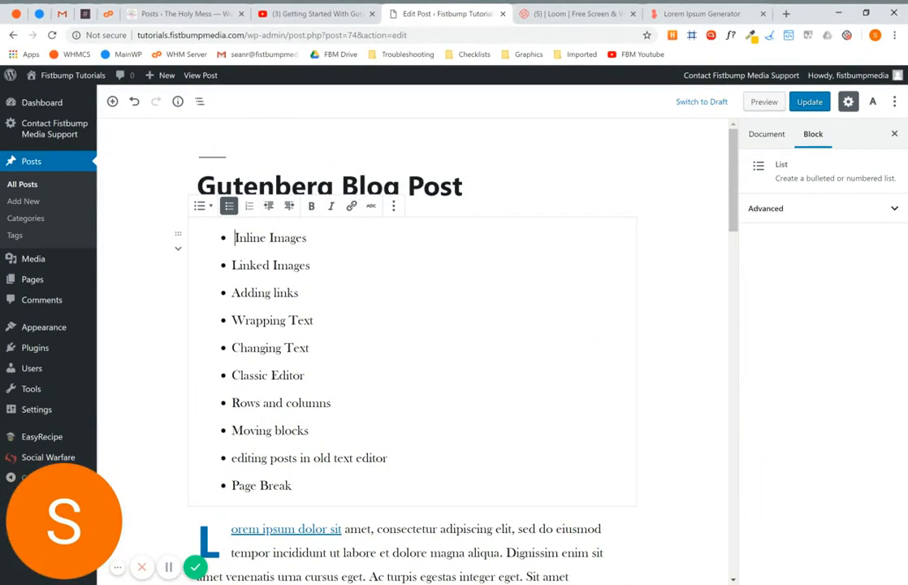
Switch the topic list to numbered and back to bulleted, indent and outdent "Linked Images", and review the block's further options
click(250, 208)
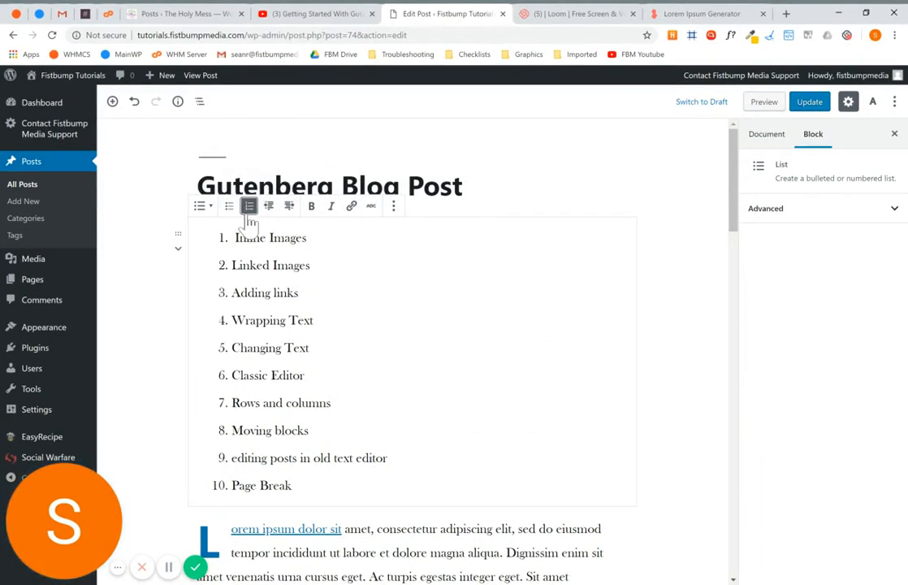
click(229, 208)
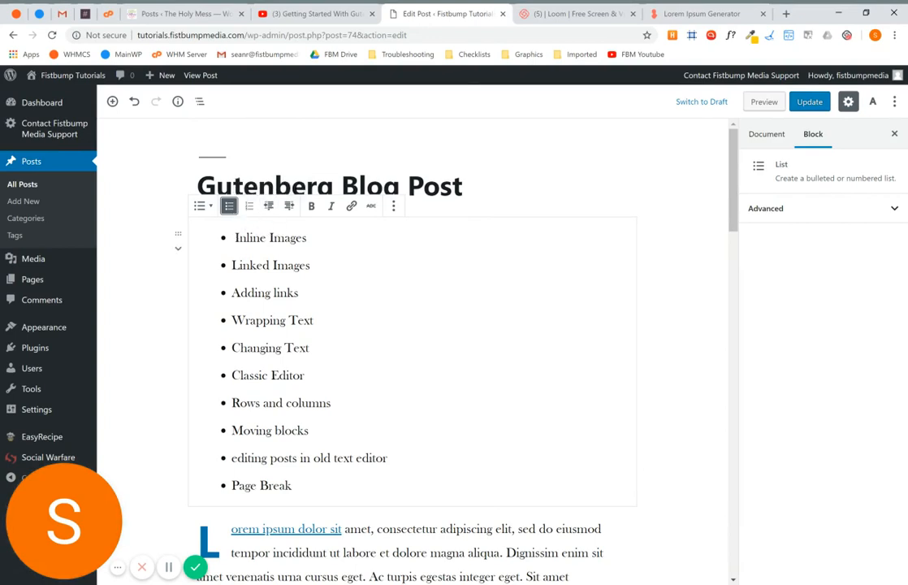
click(288, 208)
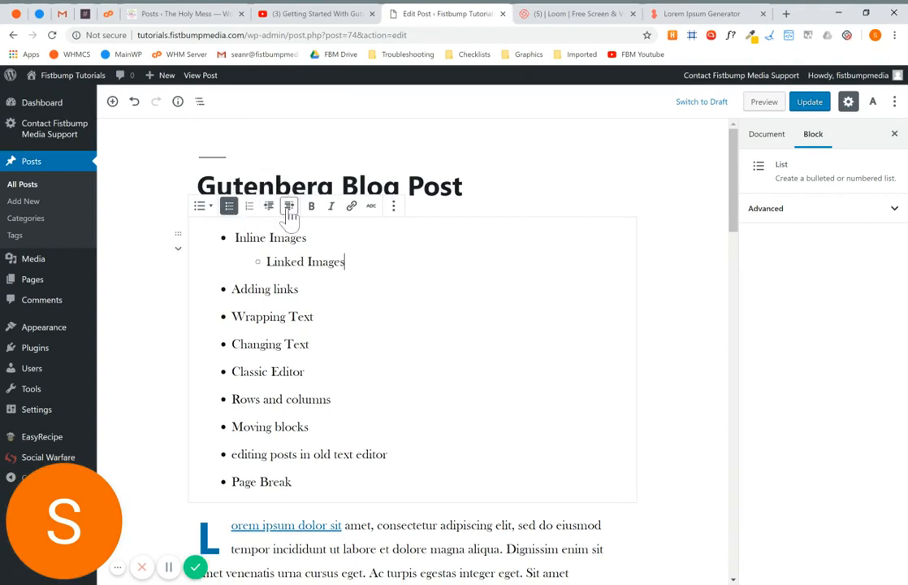
click(268, 208)
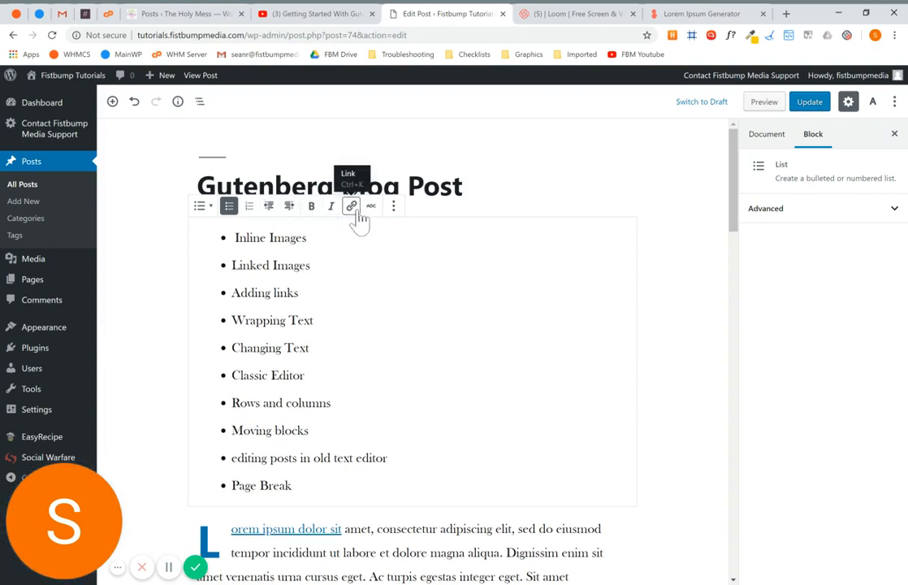
click(394, 208)
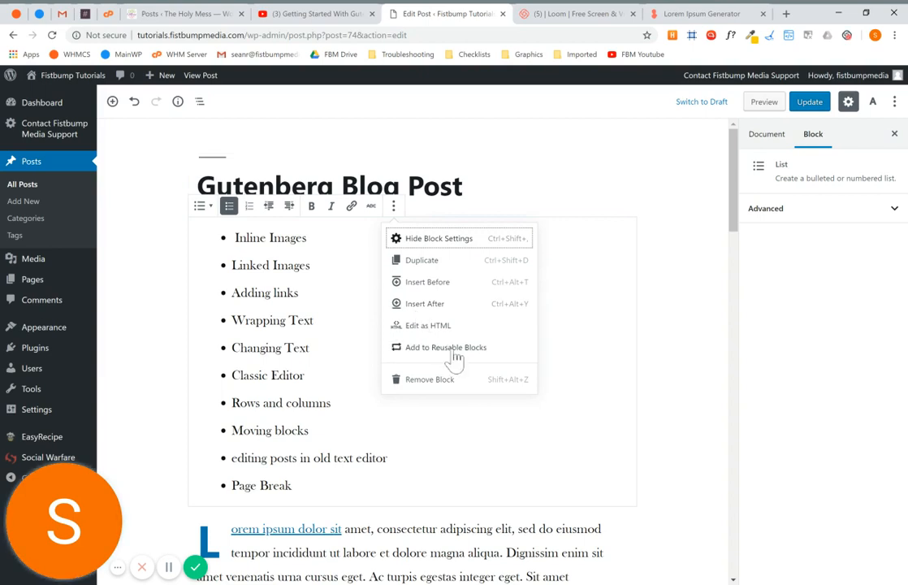
click(306, 265)
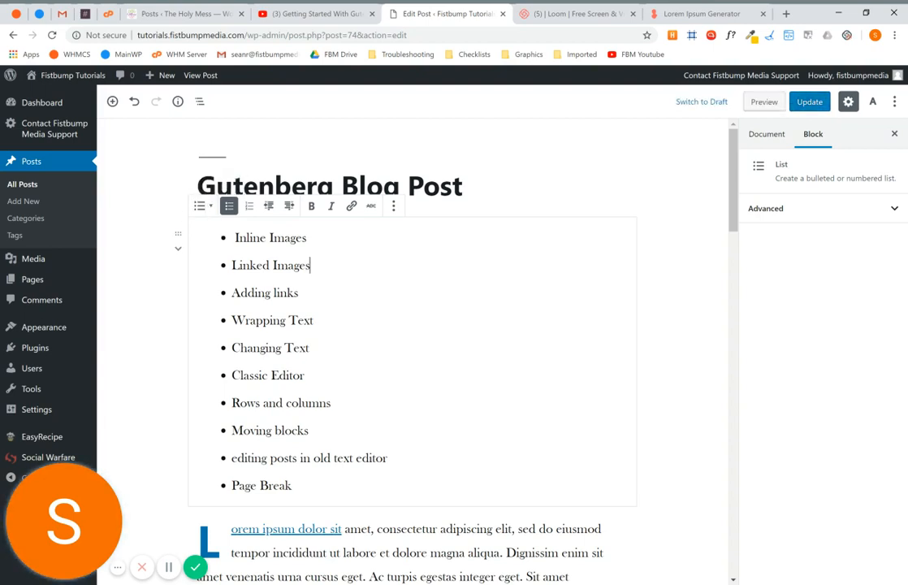
Transform the bulleted topic list into paragraph blocks and look over the converted items
click(205, 208)
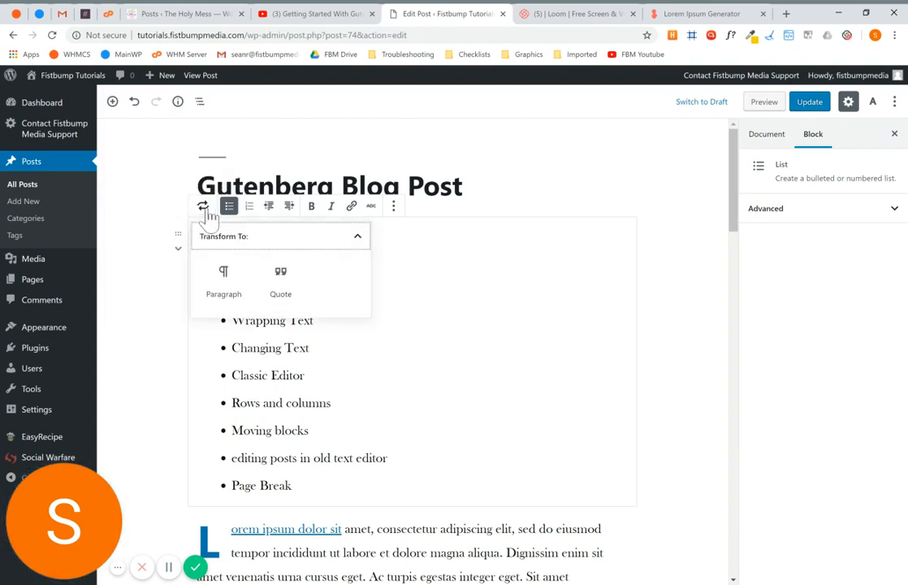
click(226, 281)
scroll(284, 380, down, 5)
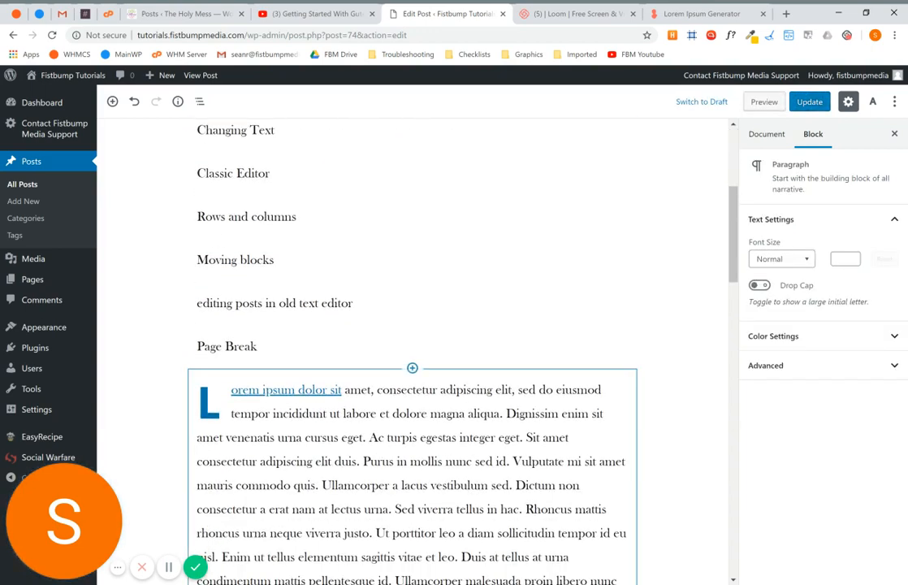
scroll(285, 380, up, 4)
scroll(410, 366, up, 2)
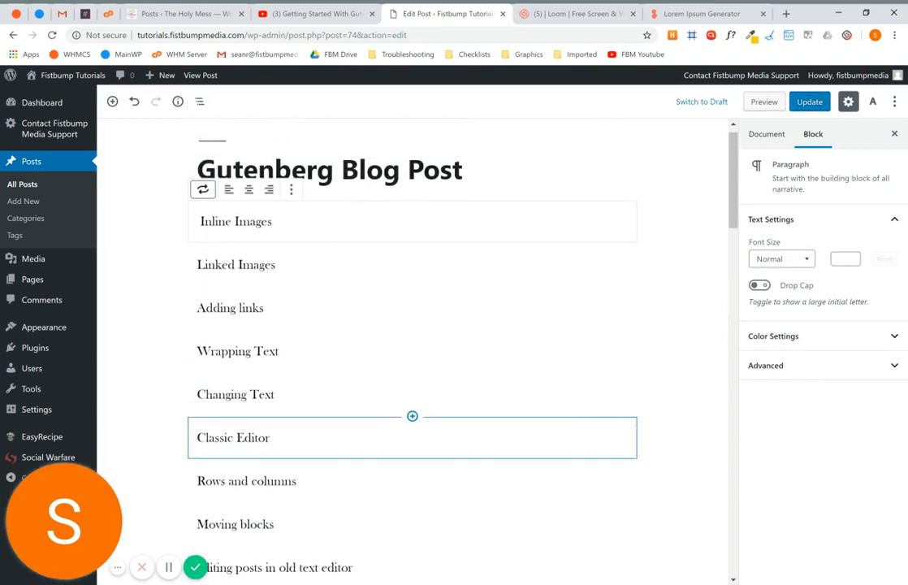
Review the transform options for "Inline Images", select several of the separate topic paragraphs, and undo the list-to-paragraph conversion
click(203, 192)
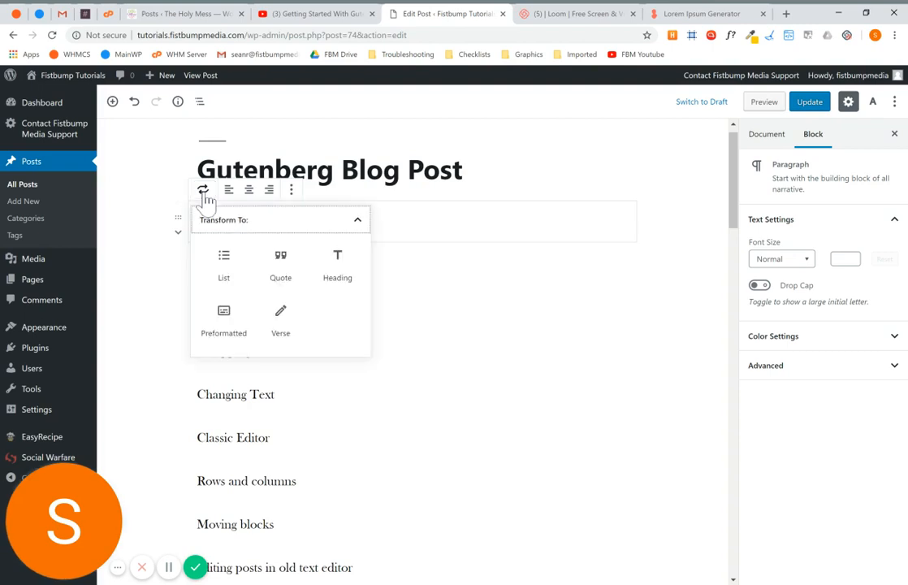
click(205, 195)
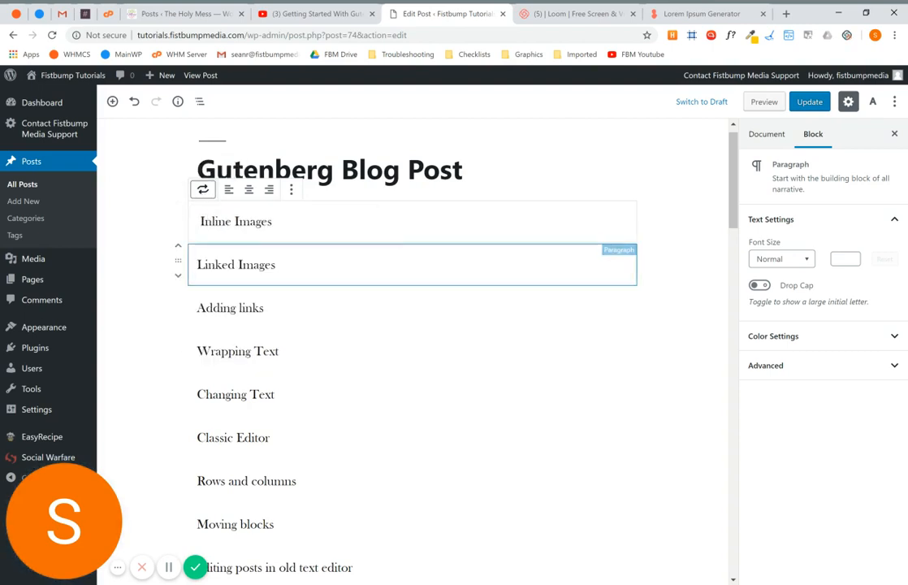
click(296, 265)
click(292, 308)
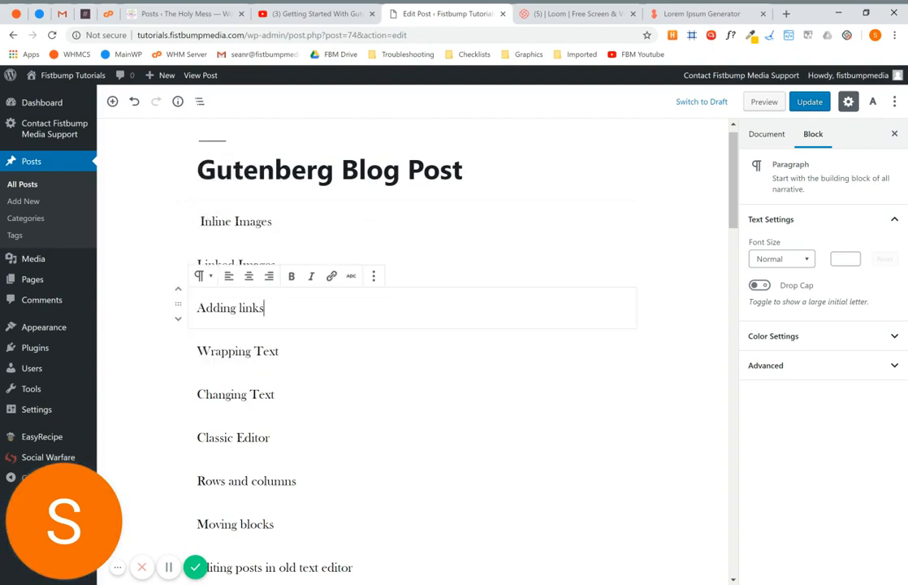
key(Down)
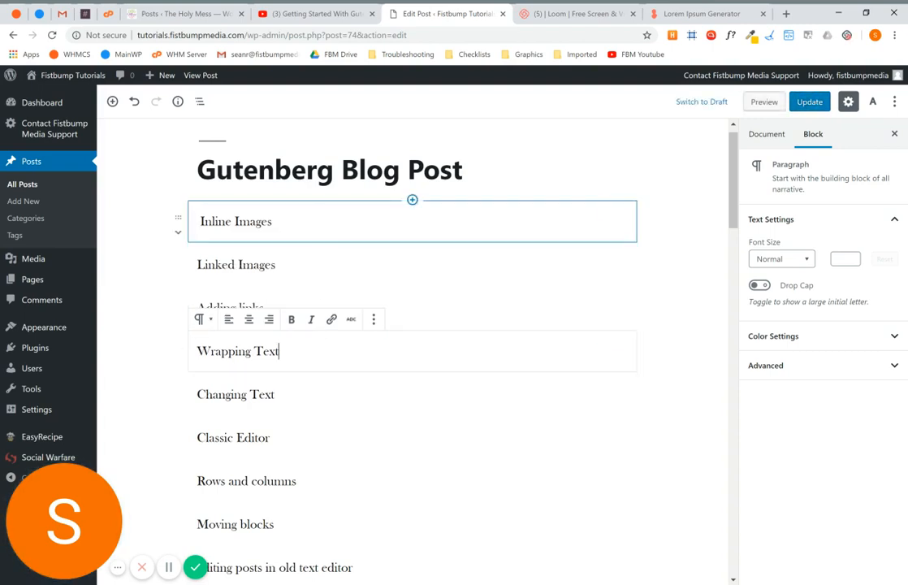
click(307, 235)
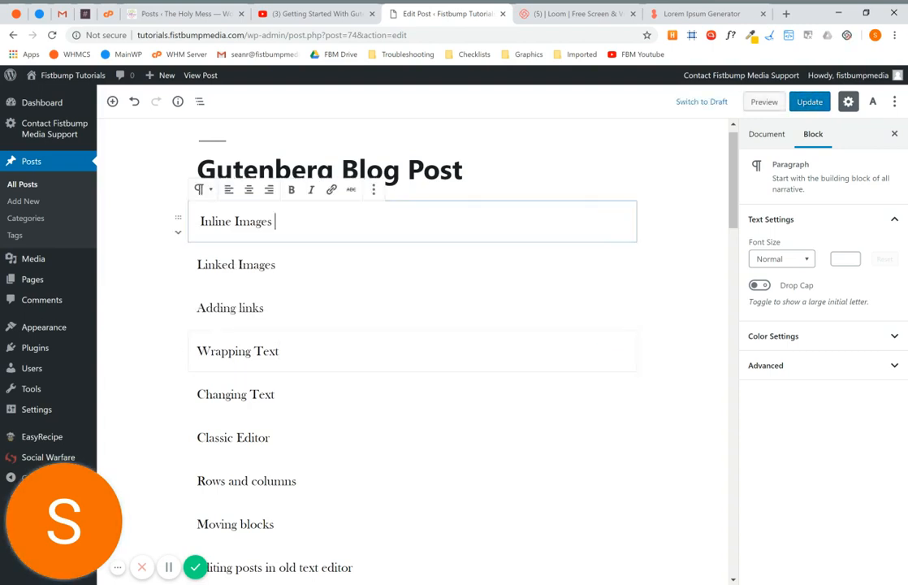
click(134, 102)
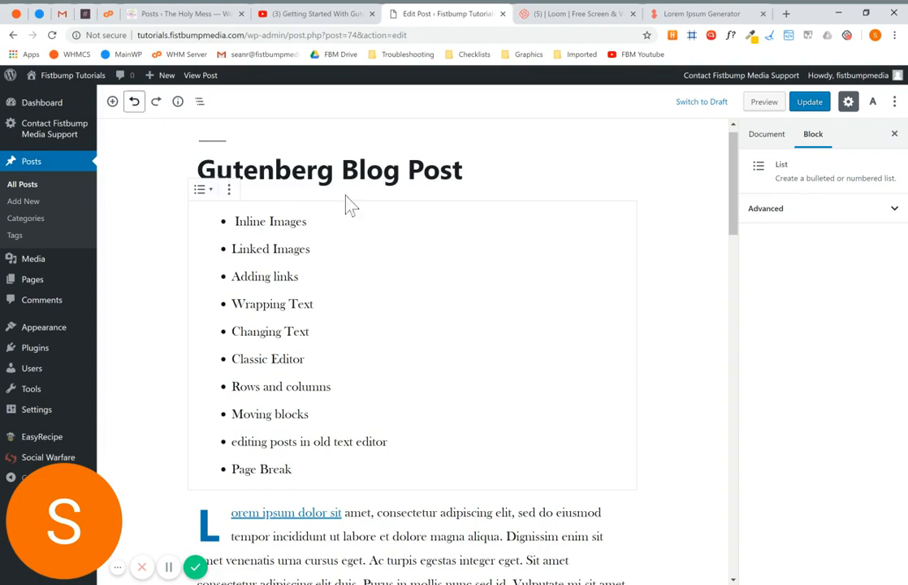
Examine which block types the topic list and the "Lorem ipsum dolor sit" paragraph can be transformed into, without applying any
click(203, 192)
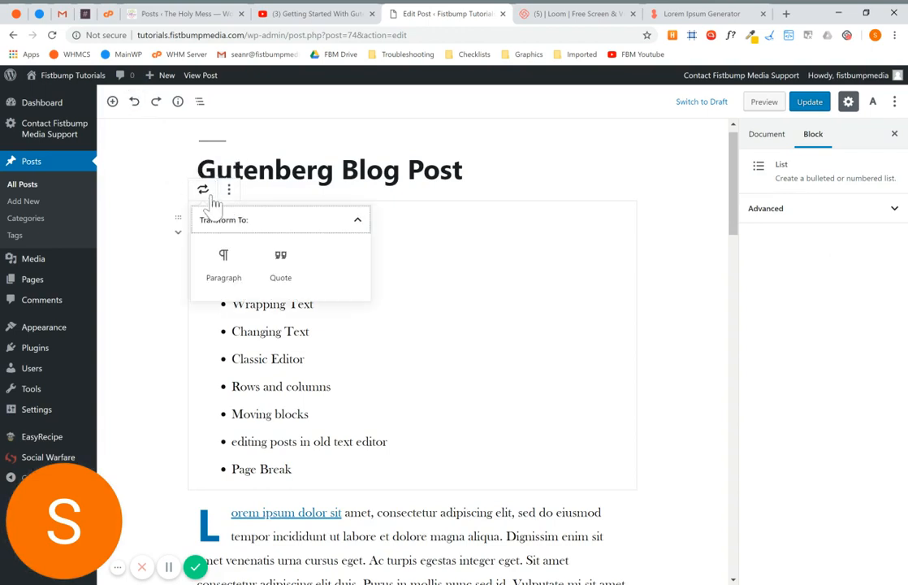
click(414, 295)
scroll(413, 296, down, 4)
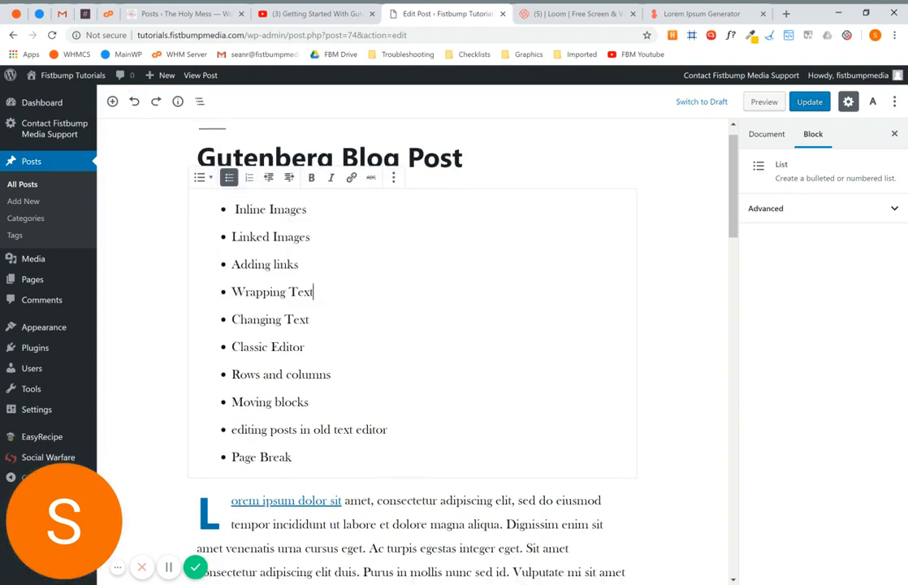
click(225, 229)
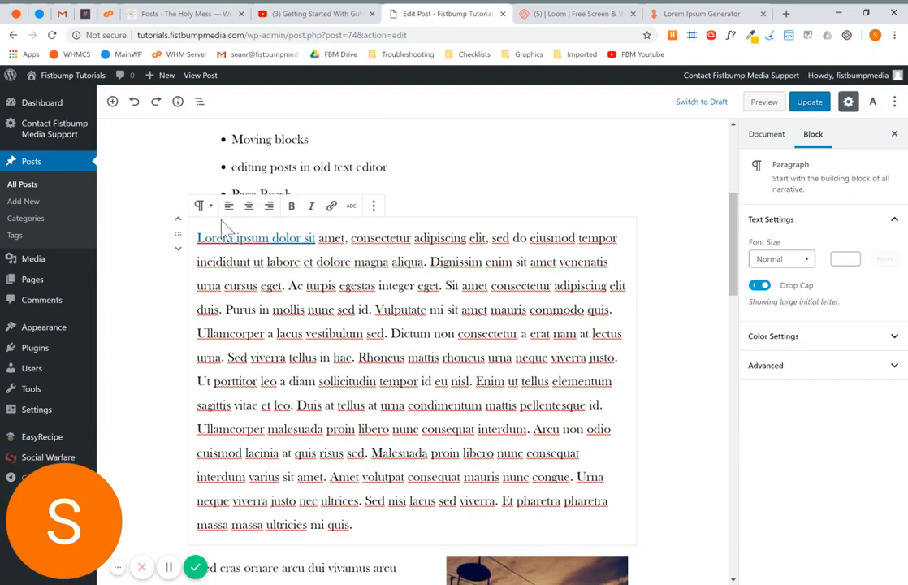
click(204, 207)
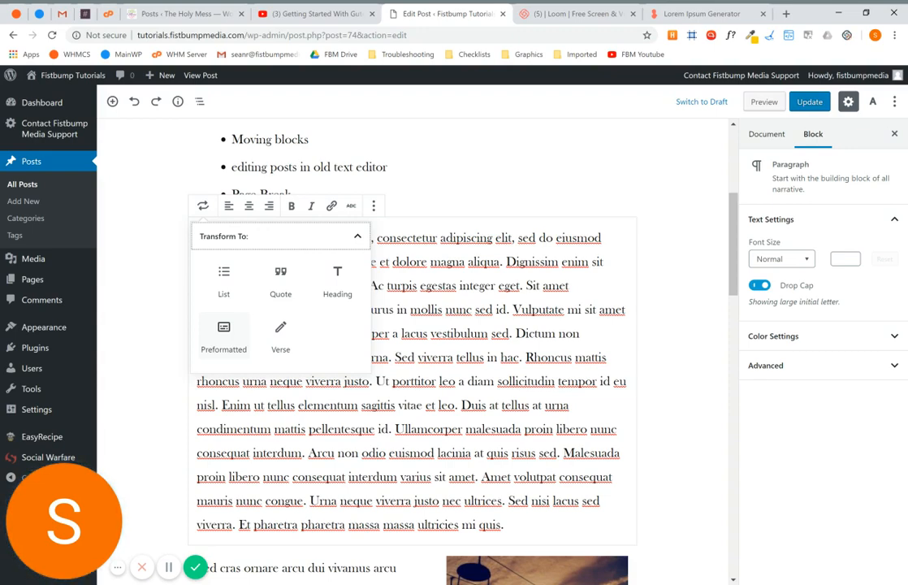
click(474, 357)
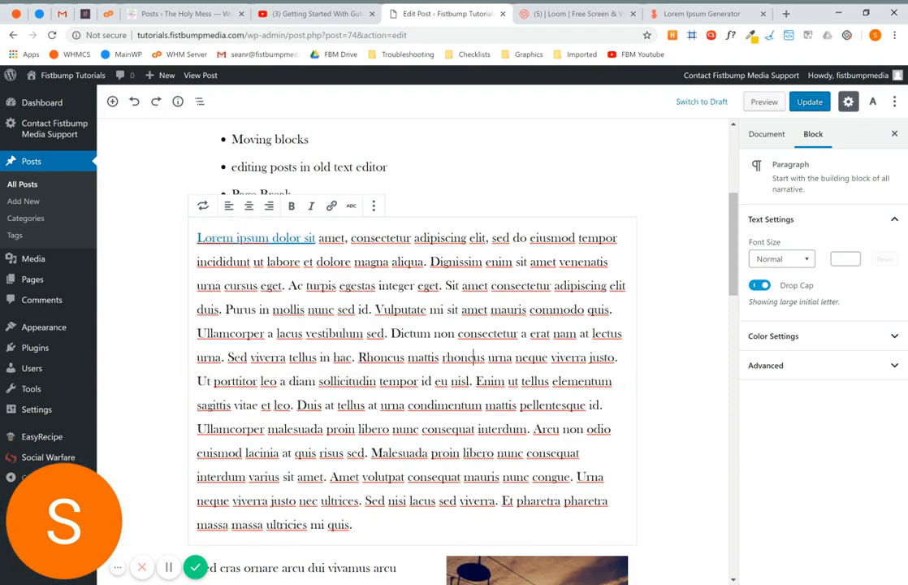
Deselect the paragraph and look through the post, from the topic list to the paragraph beginning "Volutpat est velit egestas"
scroll(416, 294, down, 3)
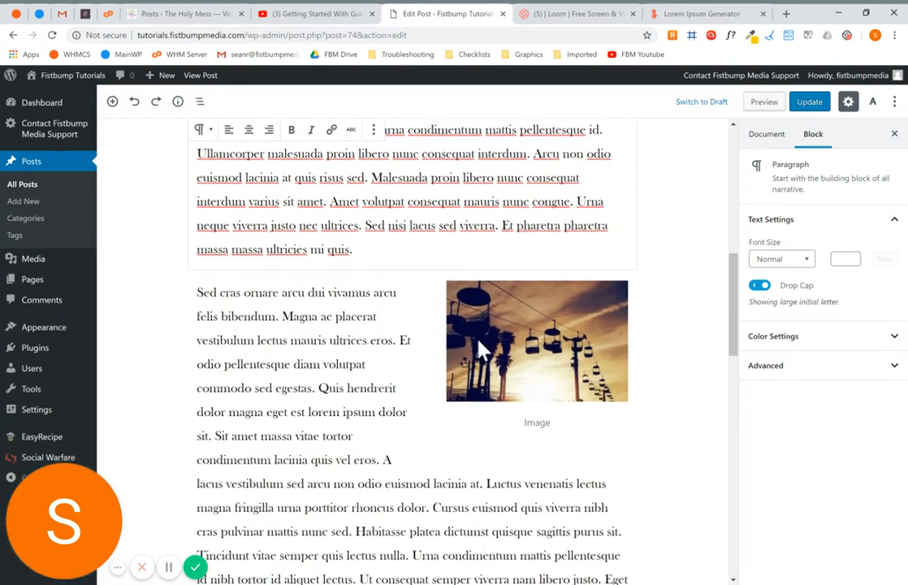
click(700, 375)
scroll(703, 376, down, 1)
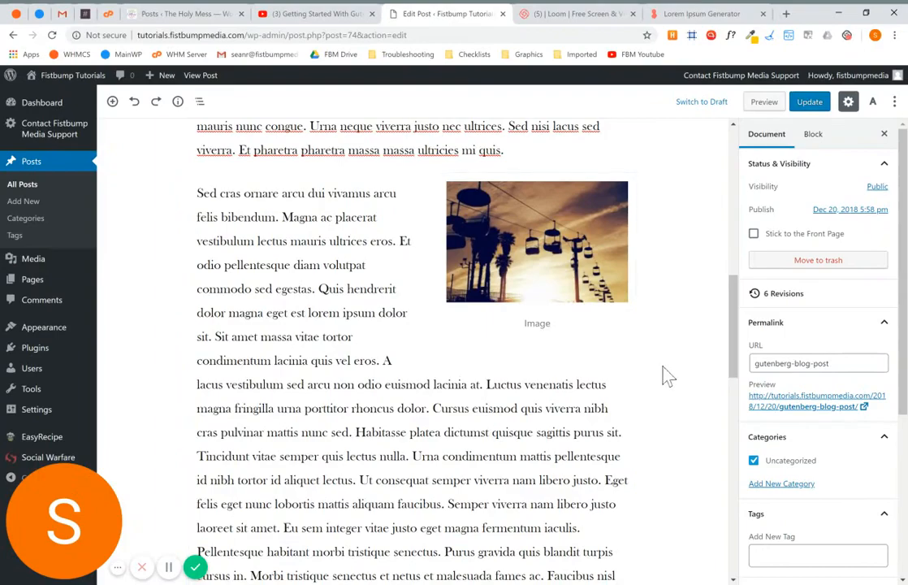
scroll(663, 374, down, 3)
scroll(668, 376, down, 6)
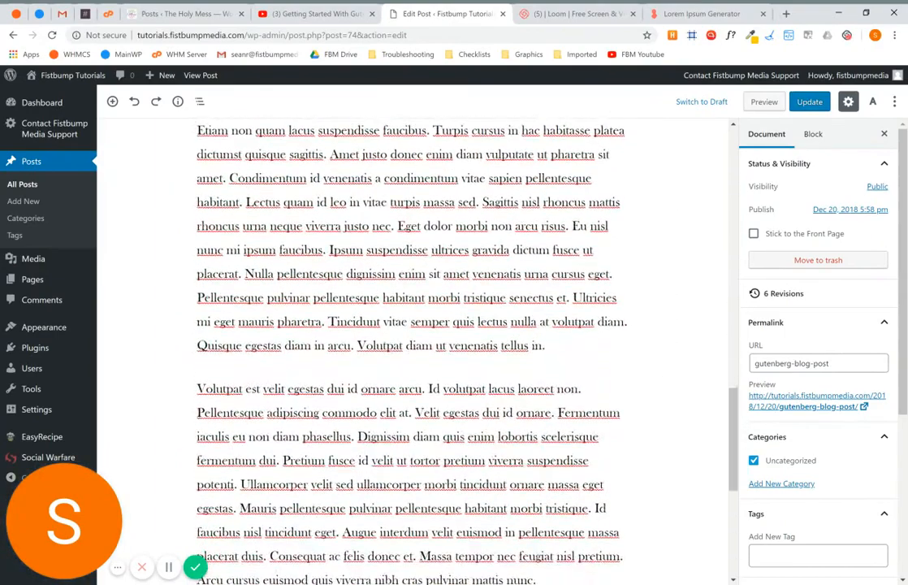
scroll(455, 350, up, 8)
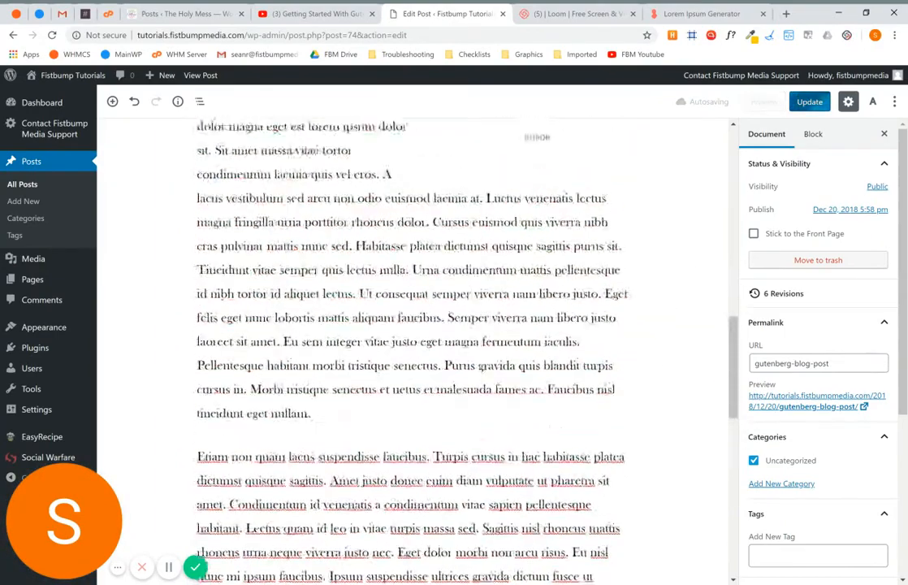
scroll(410, 349, up, 9)
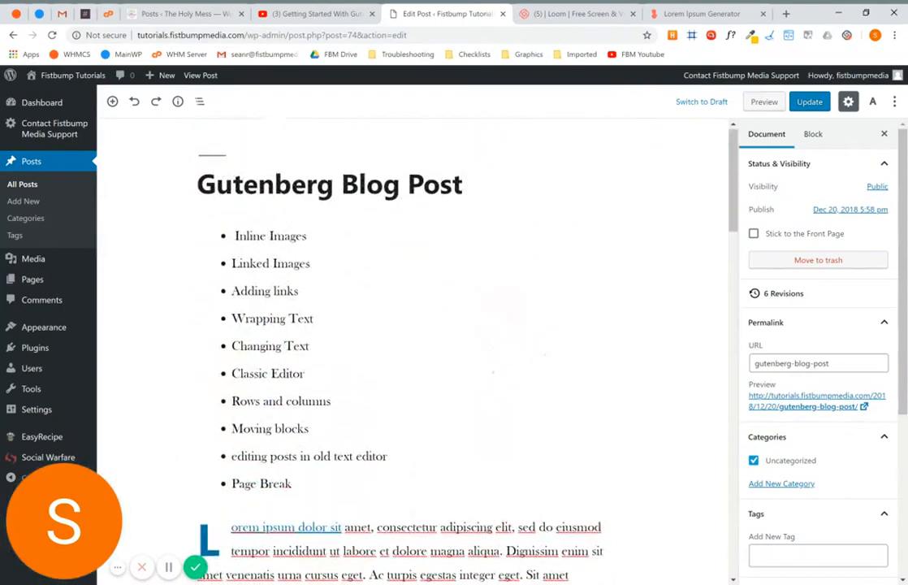
scroll(413, 350, down, 5)
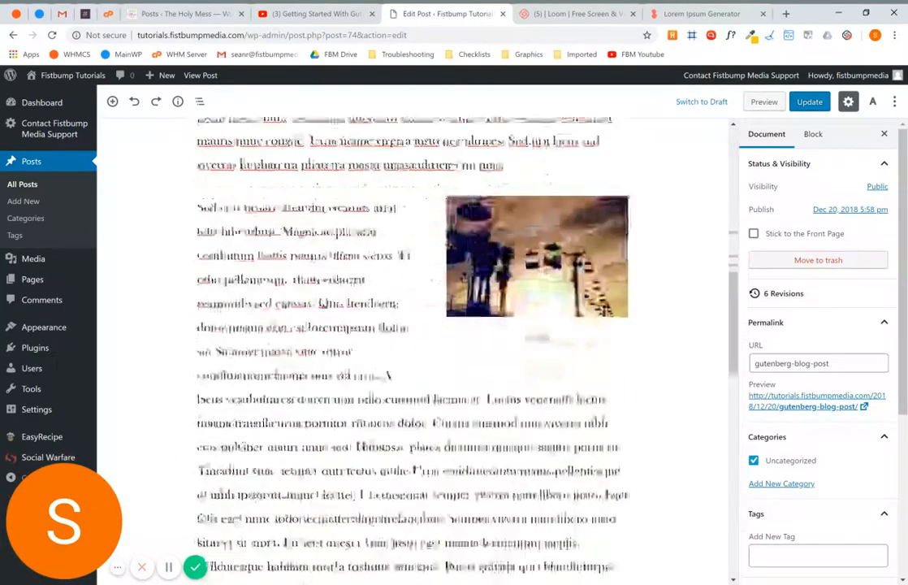
scroll(413, 349, up, 10)
scroll(413, 349, down, 1)
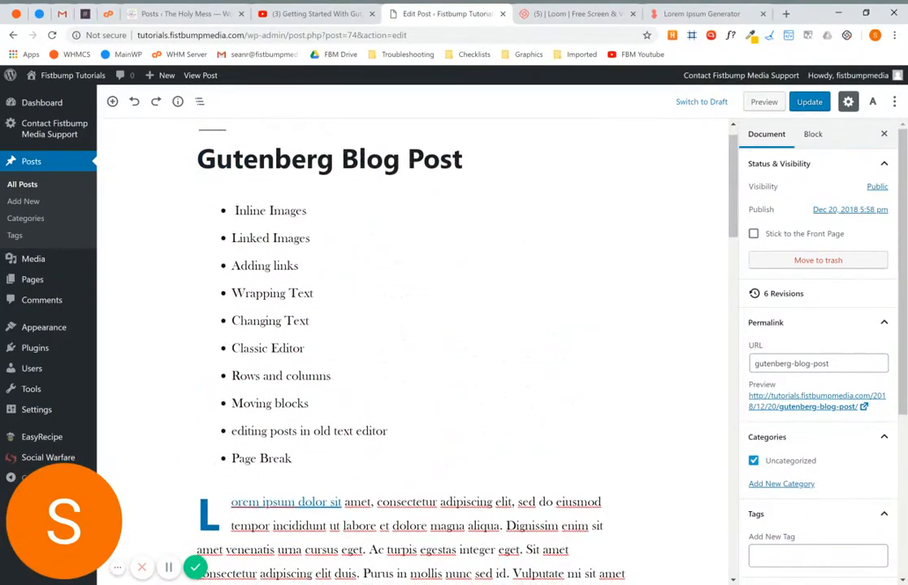
Insert a Quote block from the Common Blocks above the paragraph beginning "Etiam non quam lacus"
scroll(413, 349, down, 8)
scroll(413, 350, down, 8)
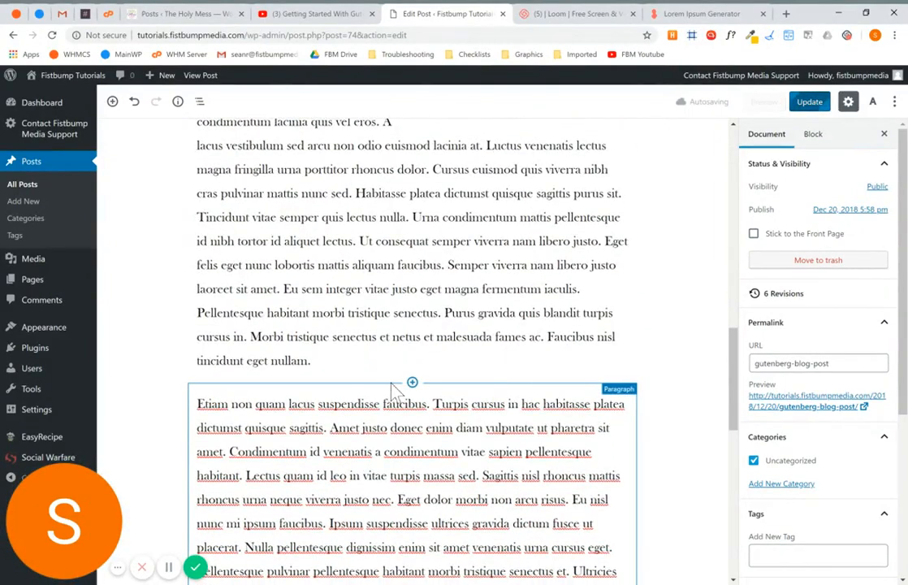
click(413, 383)
scroll(399, 273, down, 5)
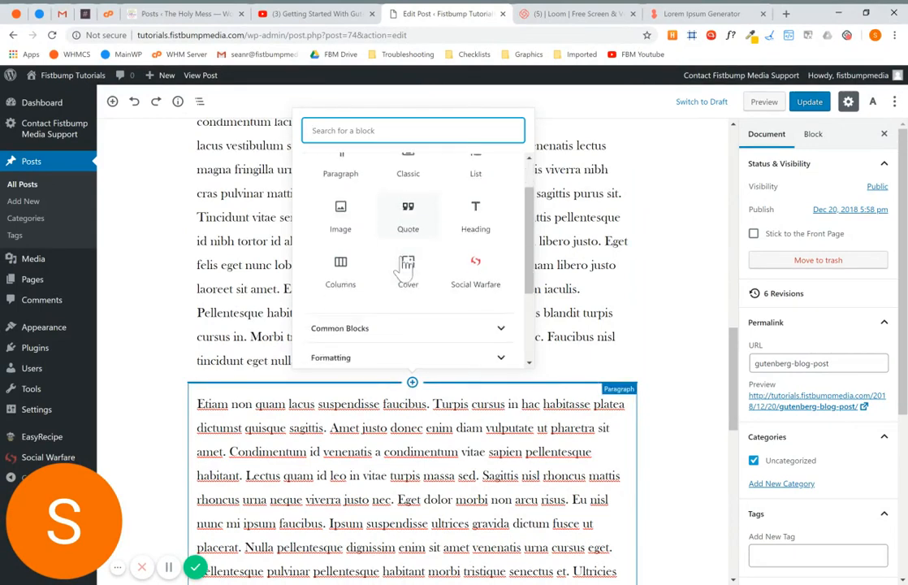
click(383, 201)
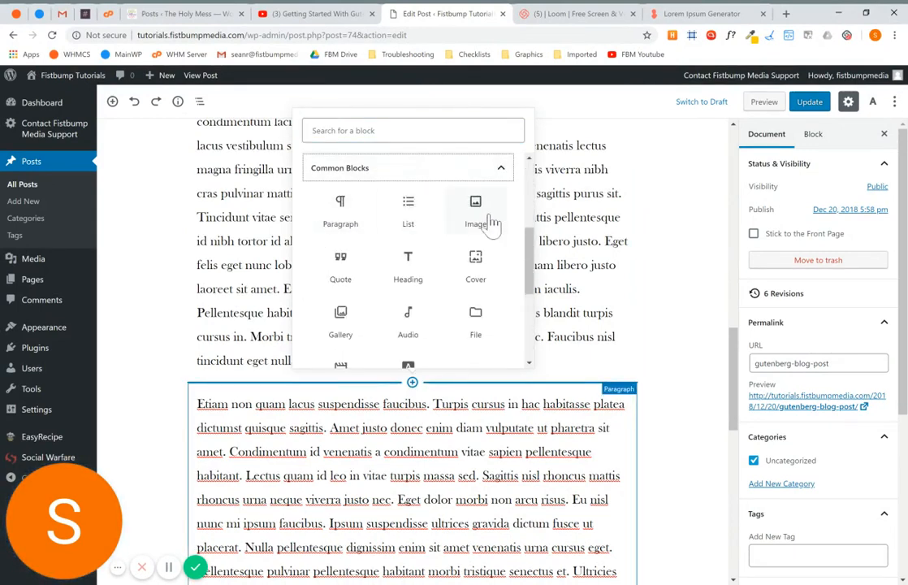
click(346, 268)
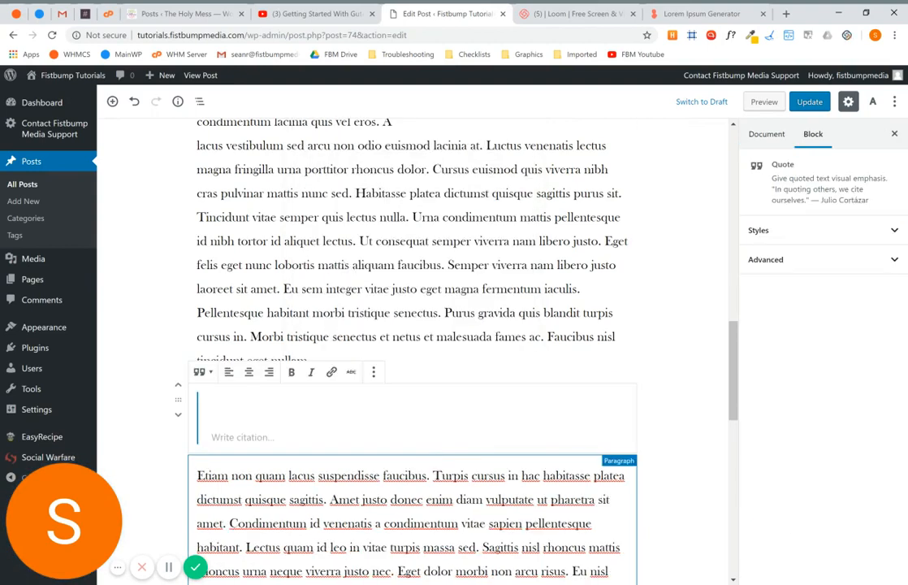
Enter "This is my quote" as the quote text and the author's first name as its citation
text(Thisi sm)
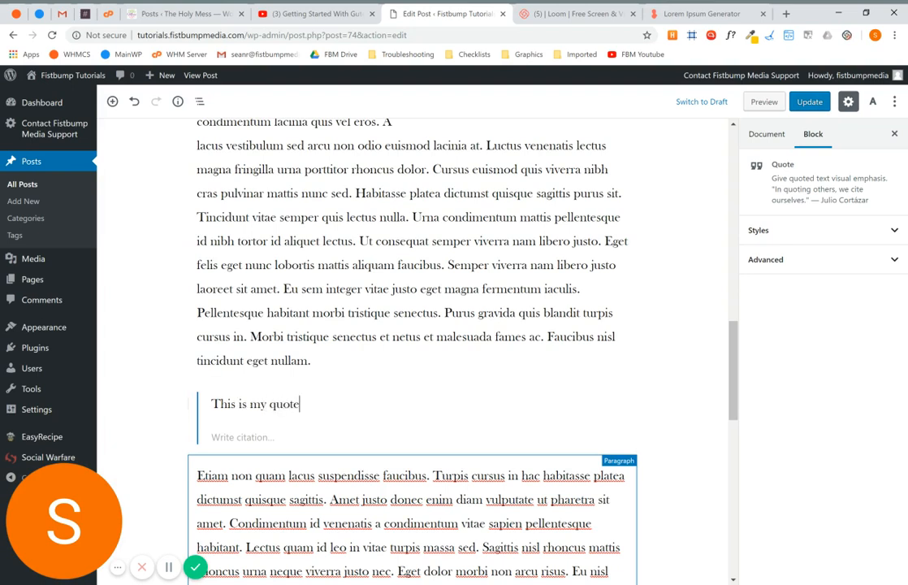
click(244, 437)
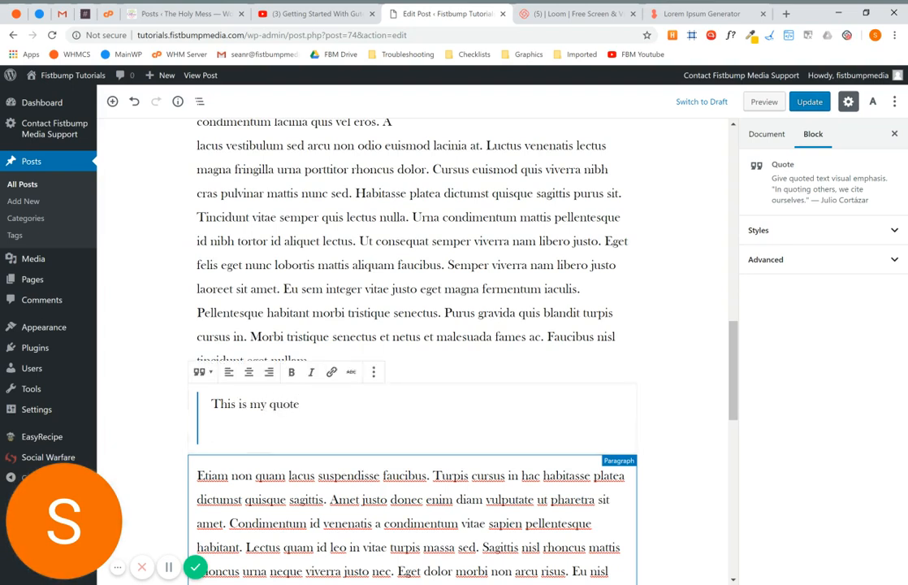
text(Sean)
click(706, 398)
click(300, 404)
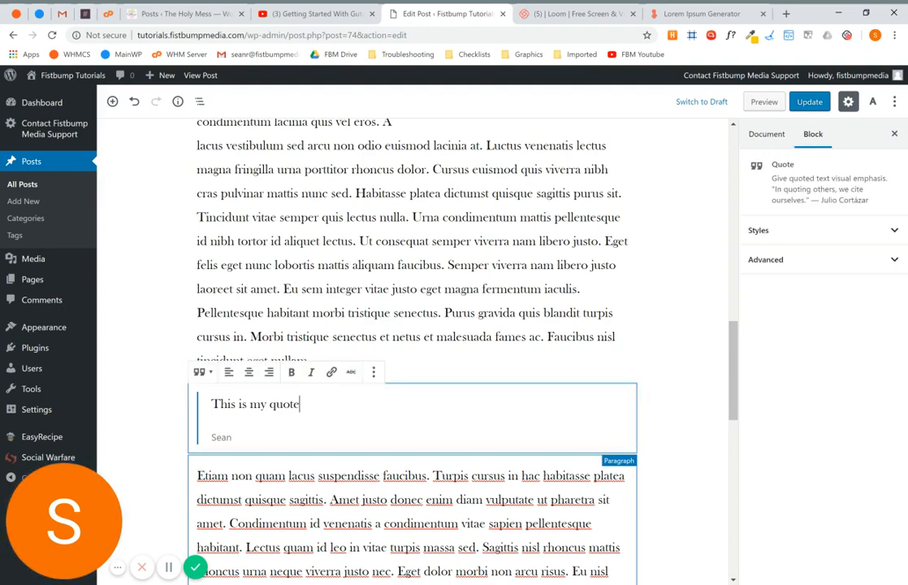
Try the Large style on the quote and switch it back to Regular
click(870, 238)
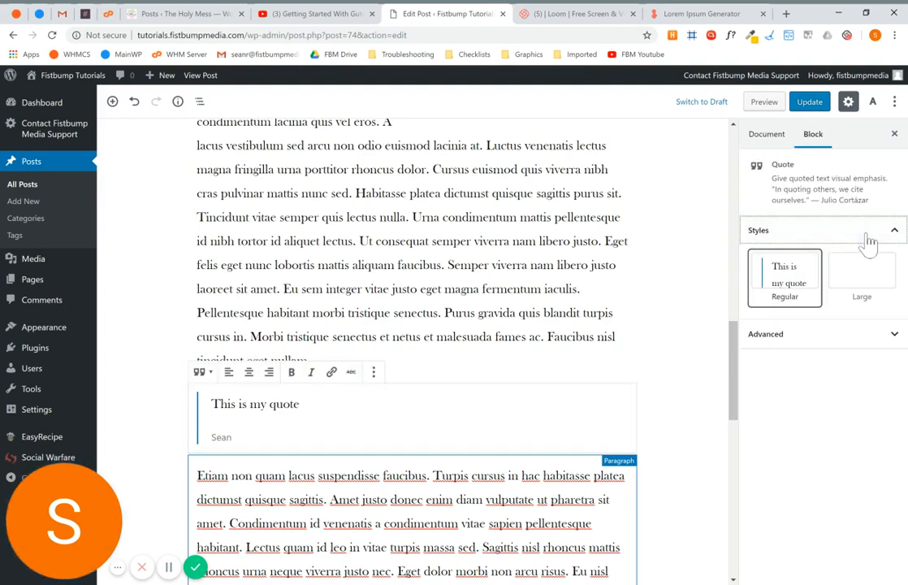
click(873, 289)
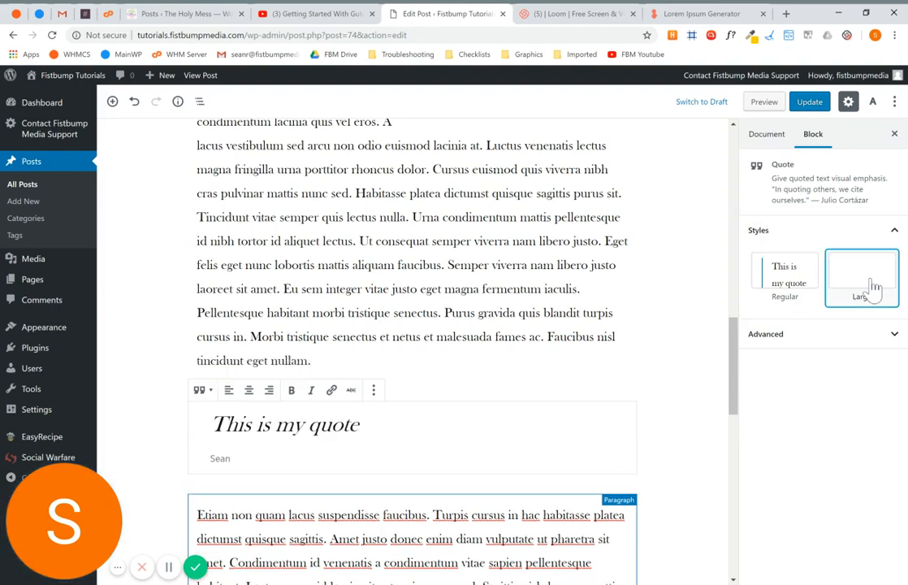
click(784, 284)
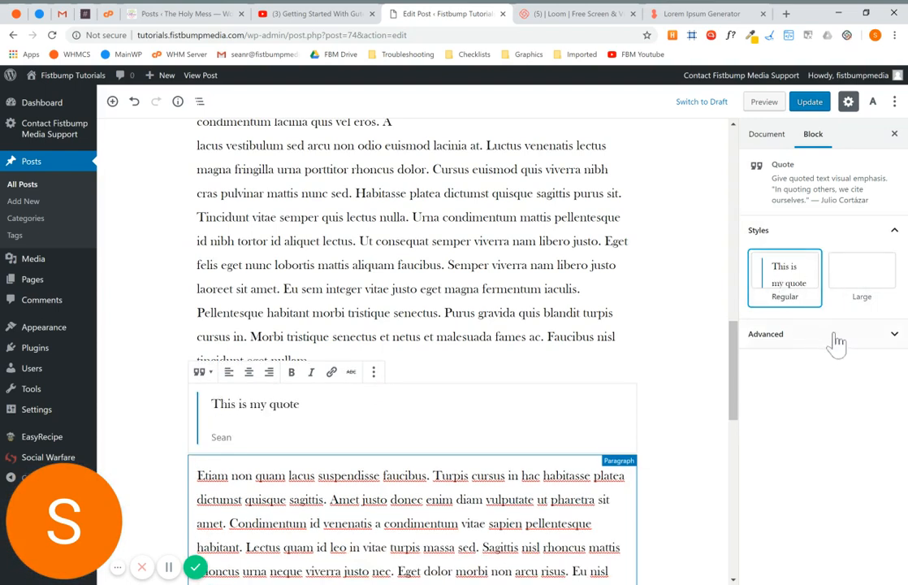
Transform the "This is my quote" block into a Pullquote
click(203, 376)
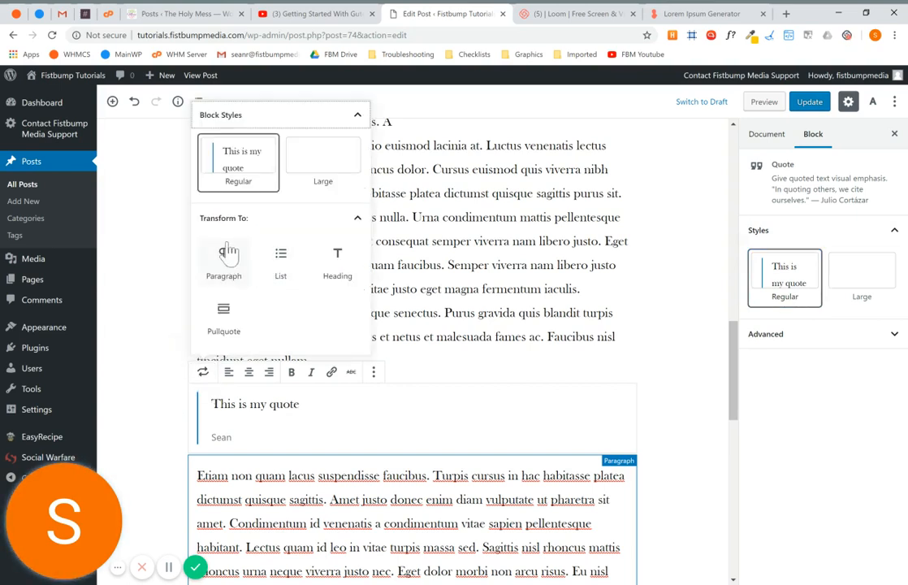
click(231, 325)
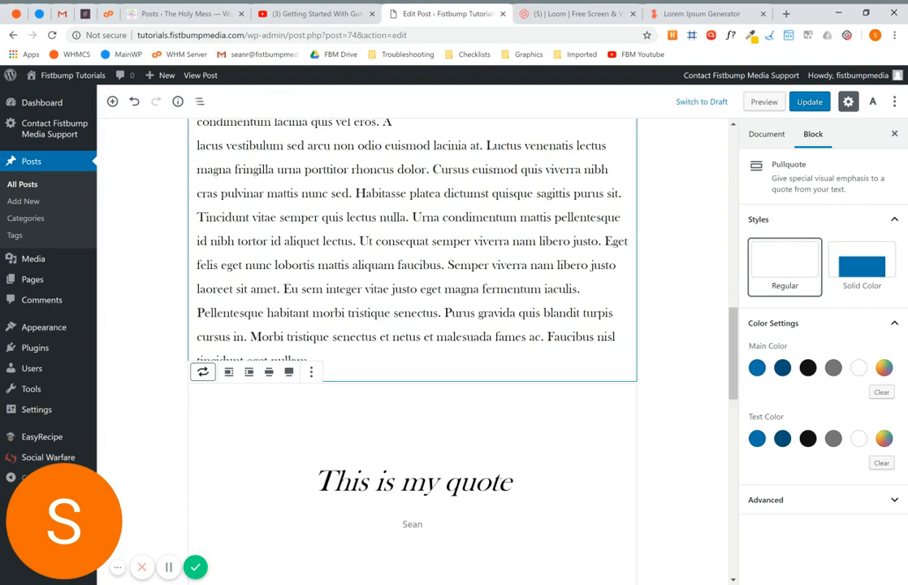
Replace the pullquote's text with the two sentences from "Luctus venenatis" to "nunc sed" copied from the paragraph above it
drag(486, 146, 351, 193)
key(ctrl+c)
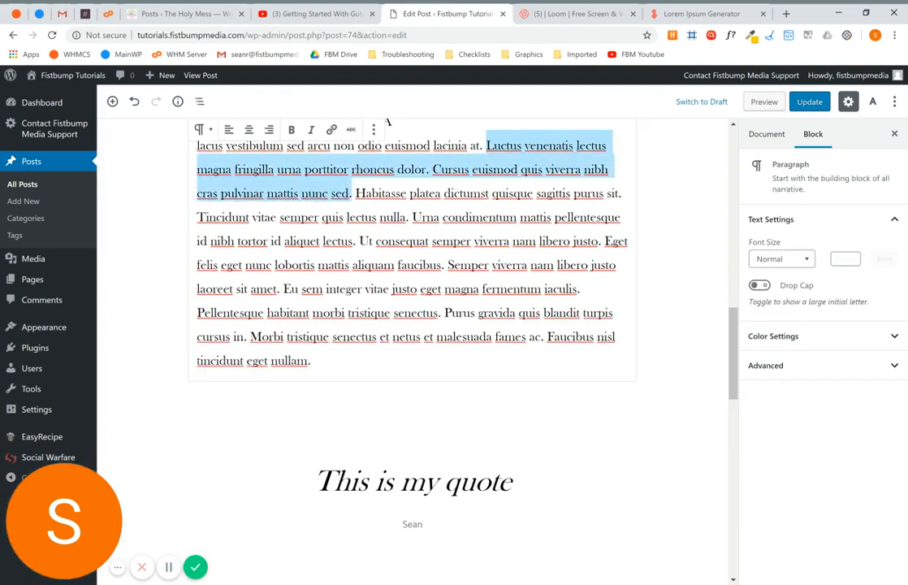
drag(316, 482, 512, 482)
key(ctrl+v)
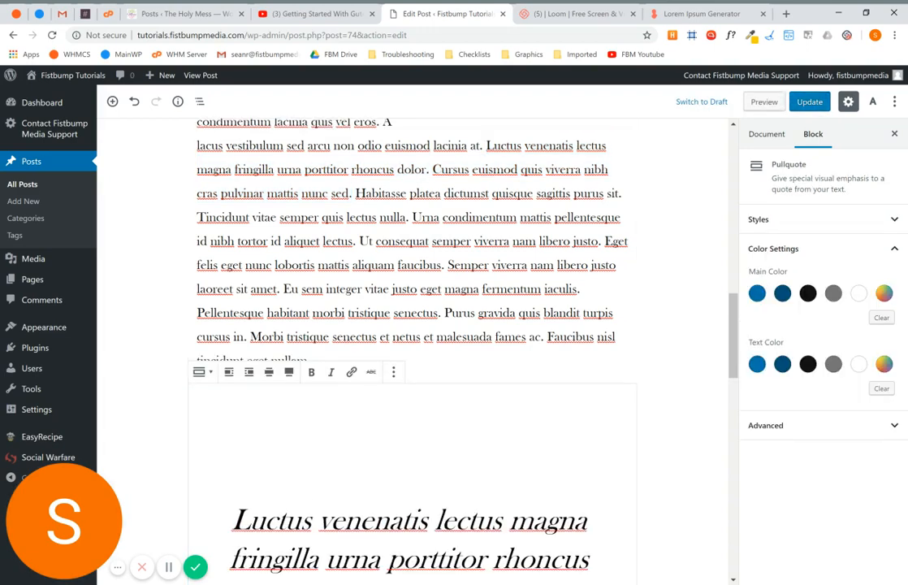
scroll(430, 443, down, 1)
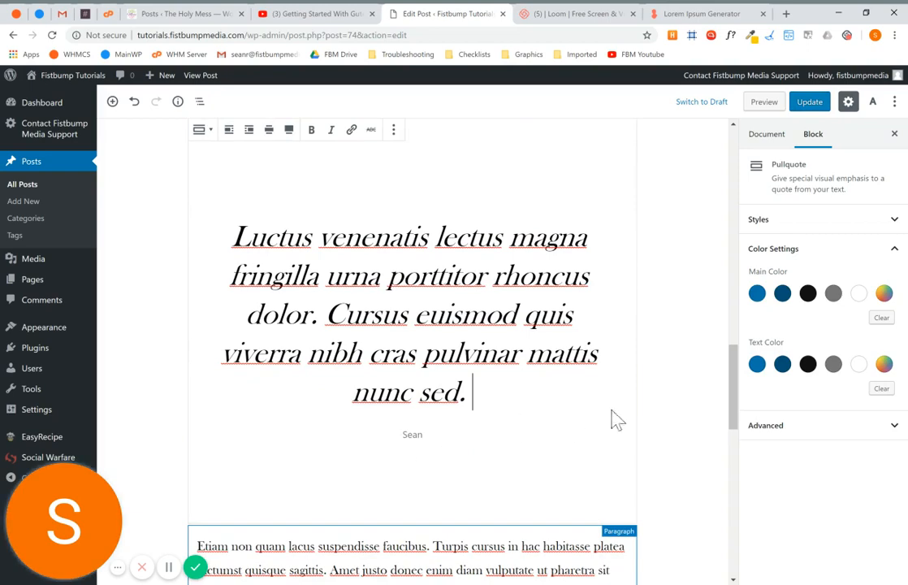
click(706, 377)
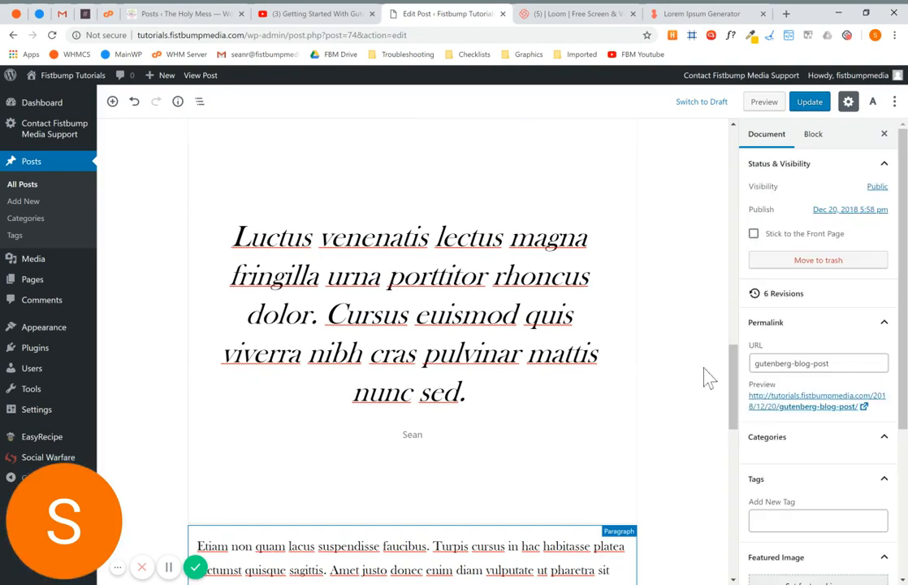
scroll(707, 377, up, 3)
scroll(706, 377, down, 3)
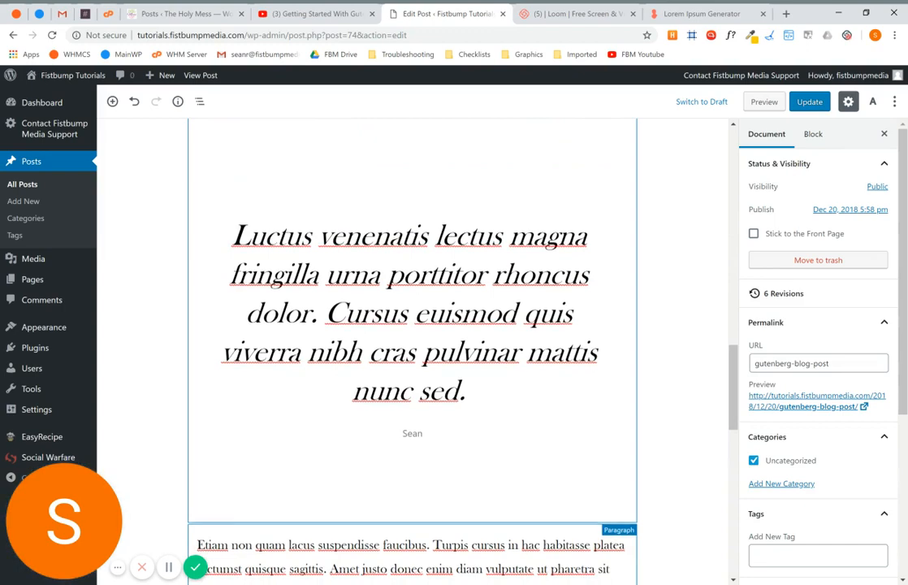
Transform the pullquote block into a regular Quote block
scroll(495, 278, down, 2)
click(392, 260)
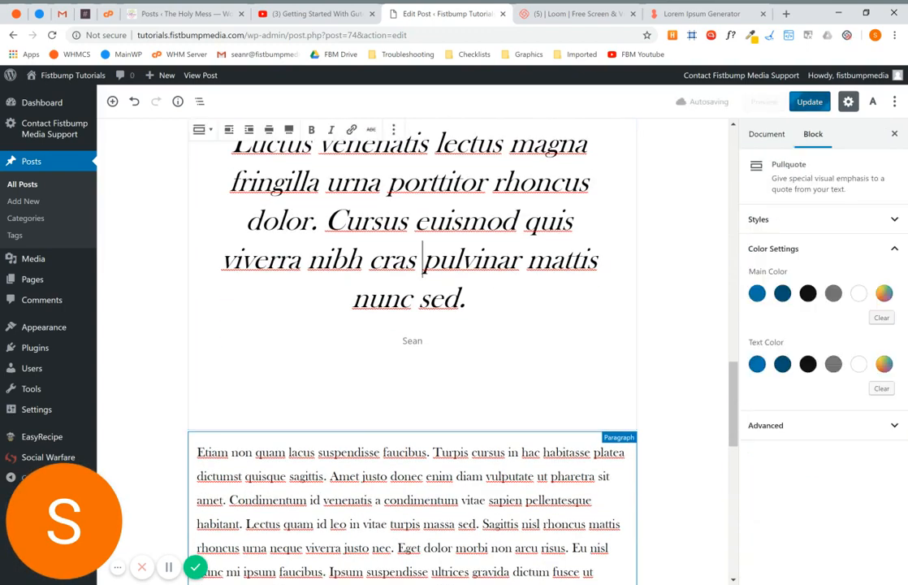
scroll(232, 239, up, 5)
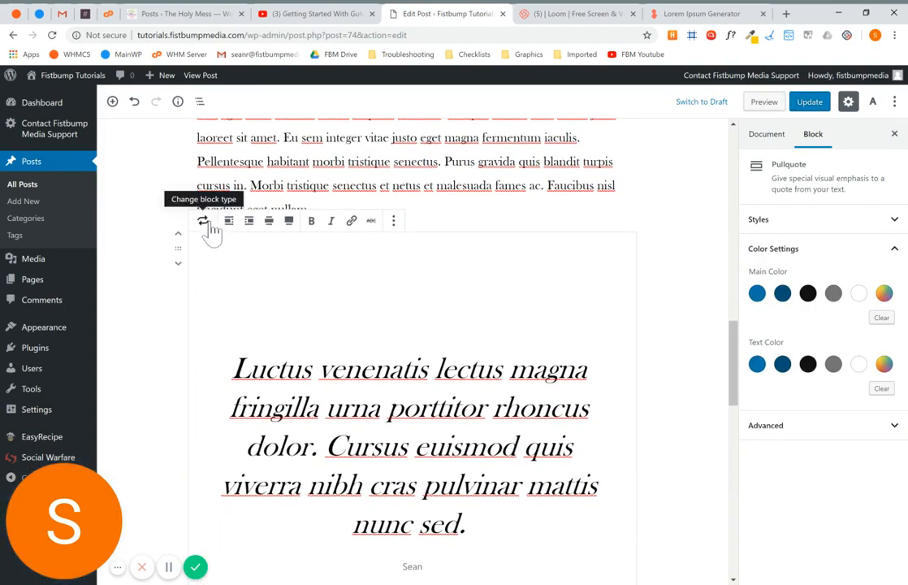
click(200, 220)
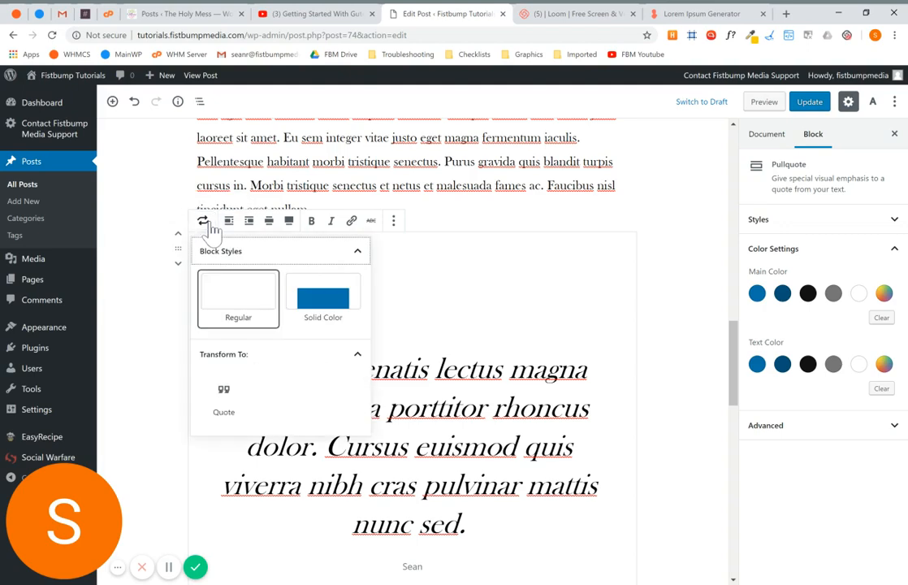
click(225, 397)
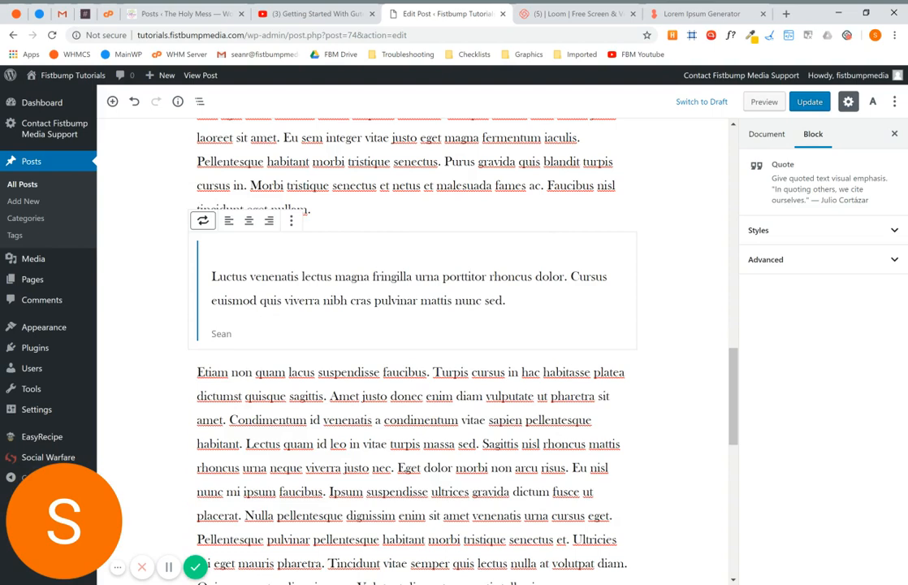
scroll(422, 284, down, 1)
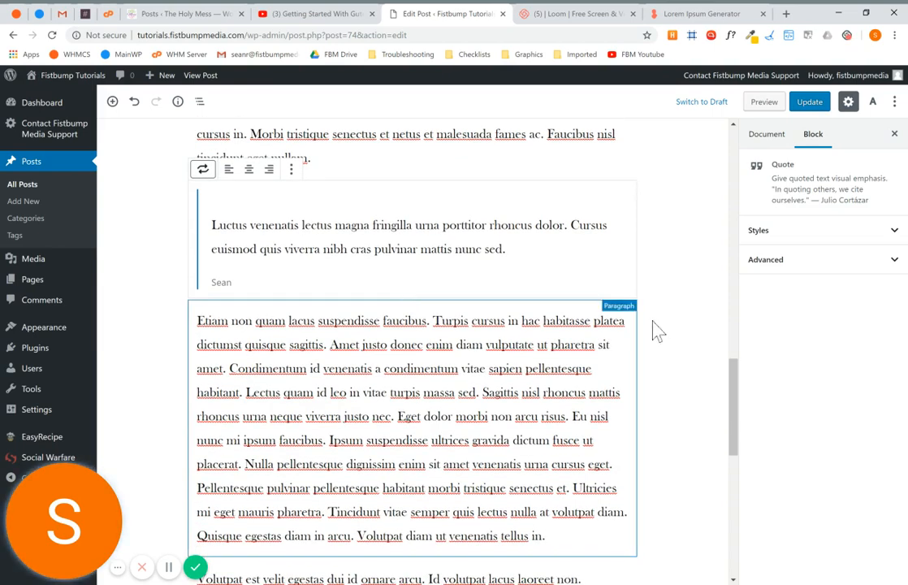
Insert a Heading block between the quote and the paragraph beginning "Etiam non quam"
click(413, 301)
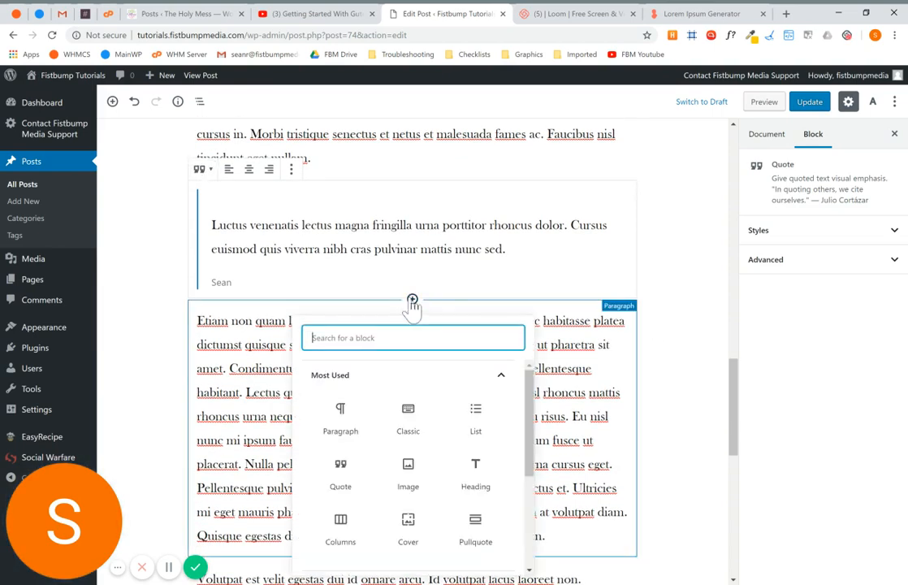
scroll(407, 480, down, 5)
scroll(406, 479, up, 5)
scroll(435, 461, down, 3)
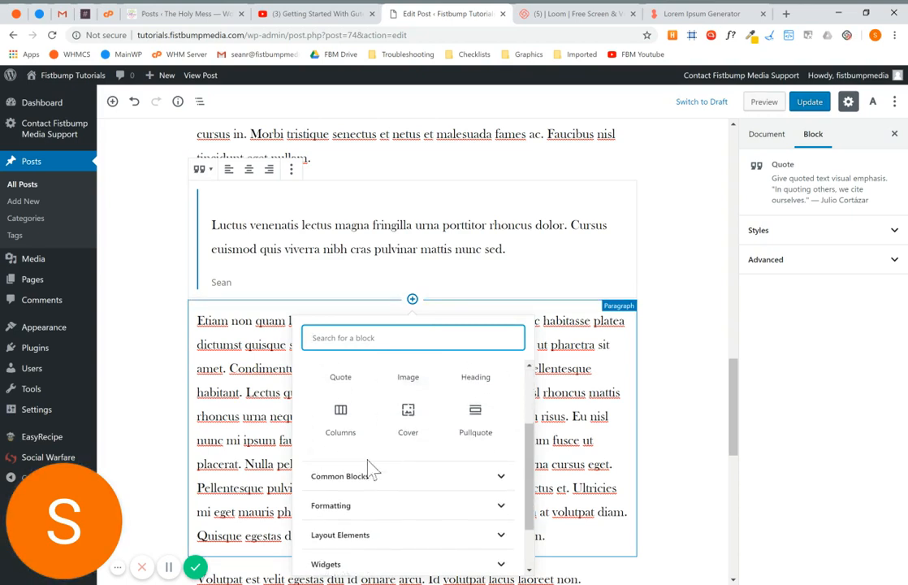
click(357, 479)
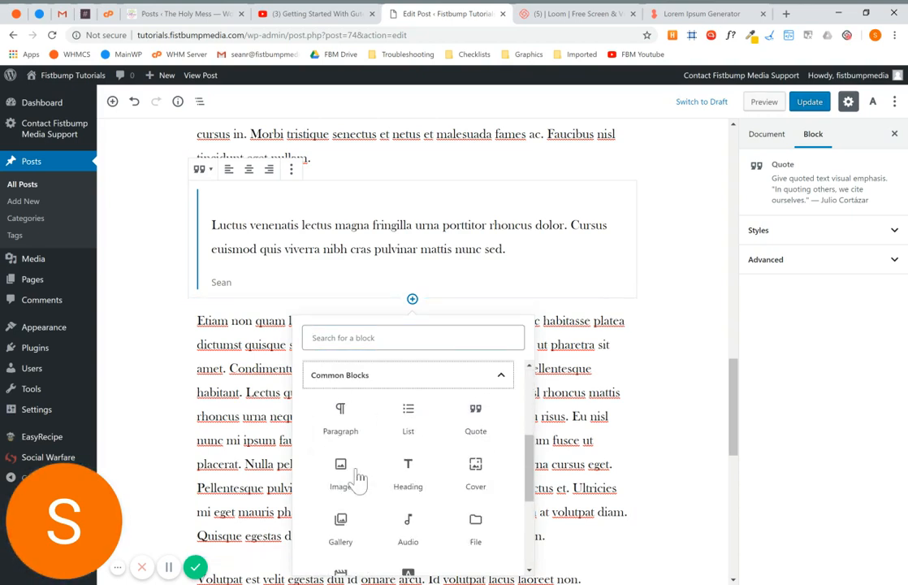
click(409, 479)
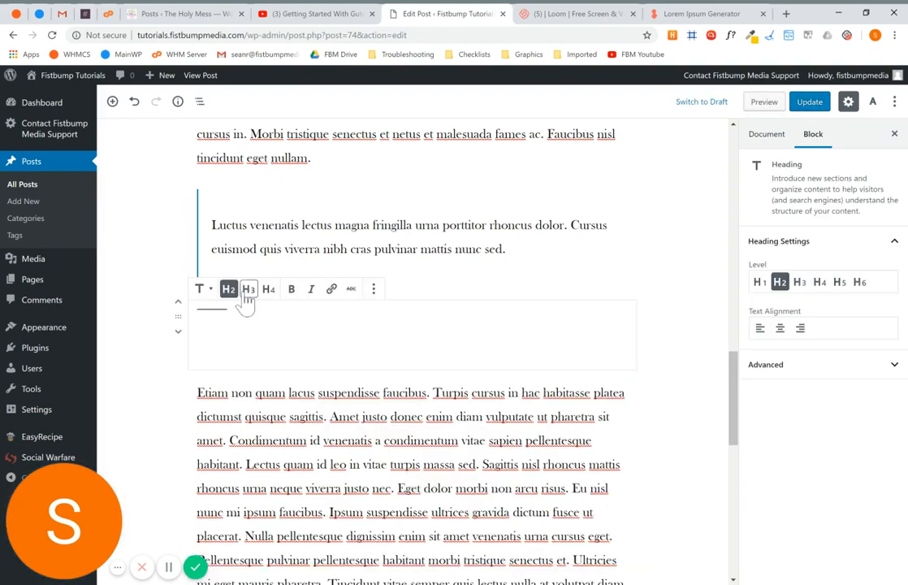
Enter "Second Section" as the new H2 heading's text, try centre alignment and set it to left-aligned
scroll(299, 298, up, 10)
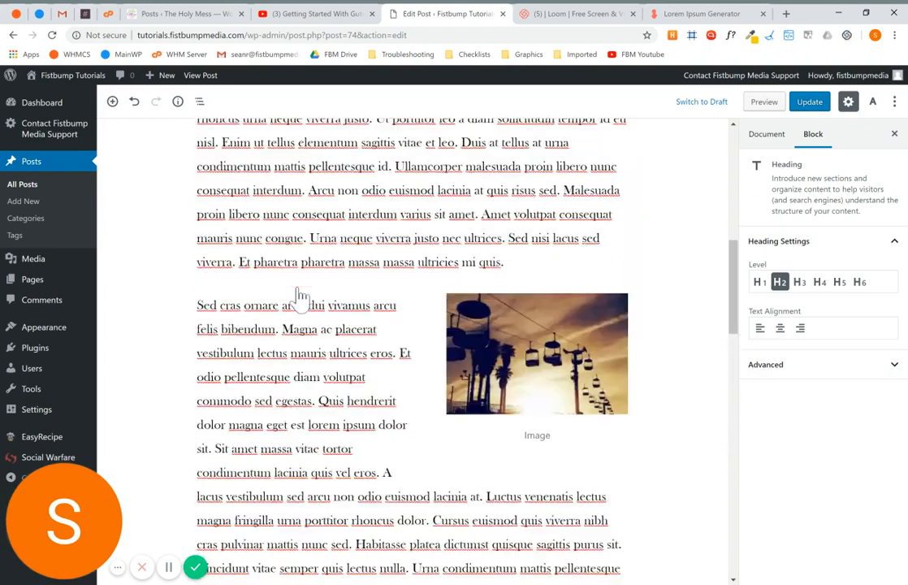
scroll(319, 371, up, 2)
scroll(319, 371, down, 12)
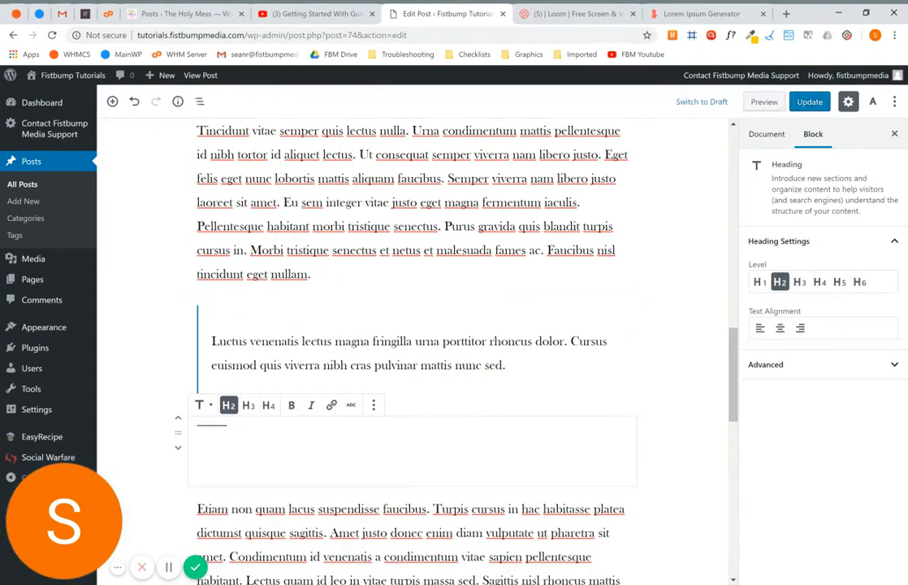
text(Second Section)
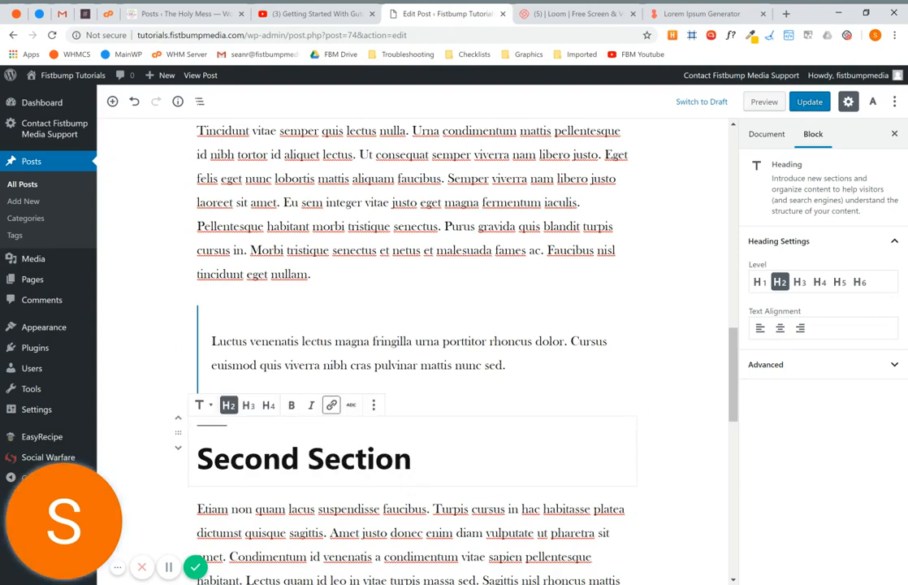
click(781, 328)
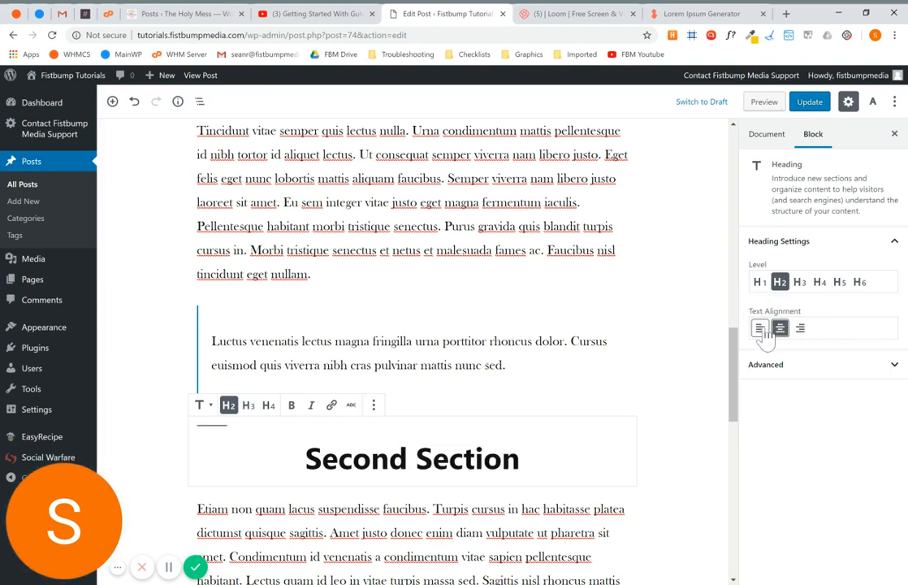
click(762, 332)
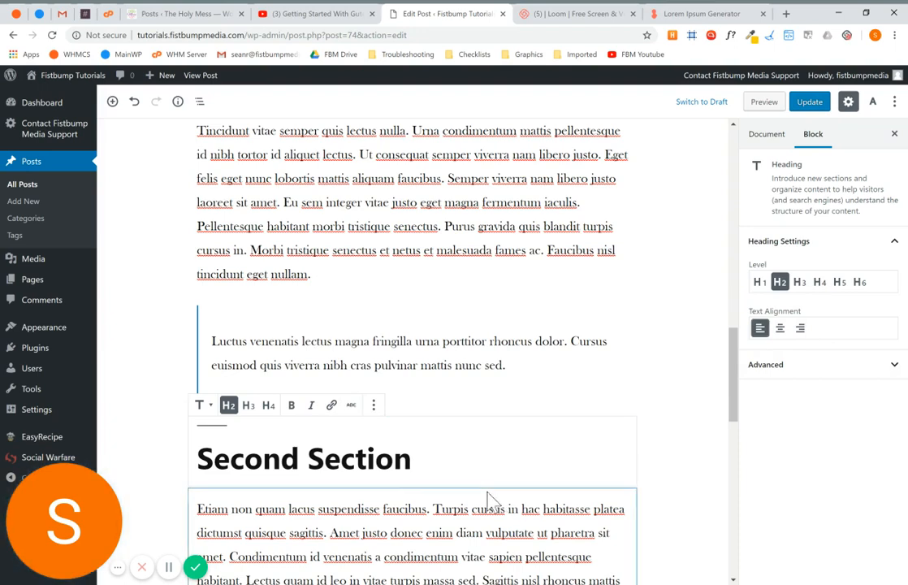
click(412, 488)
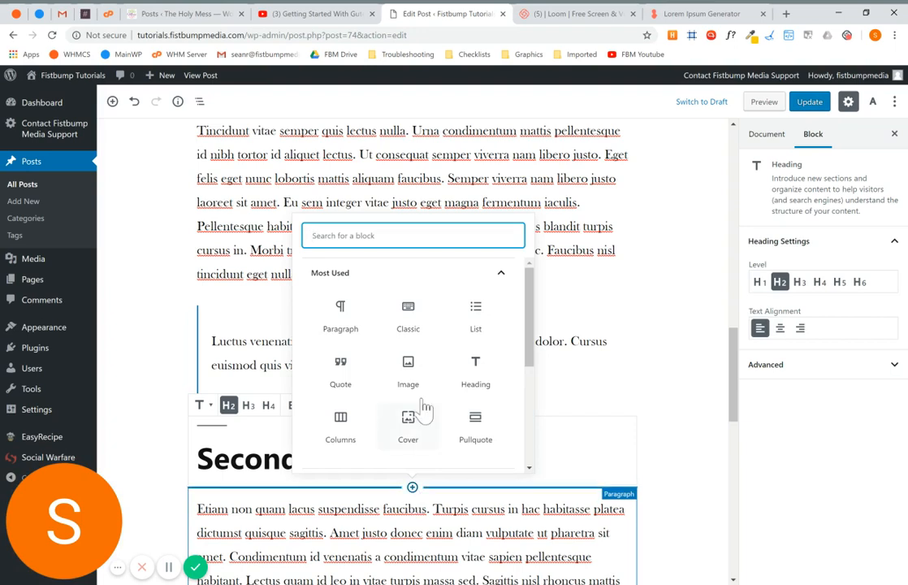
scroll(422, 410, down, 5)
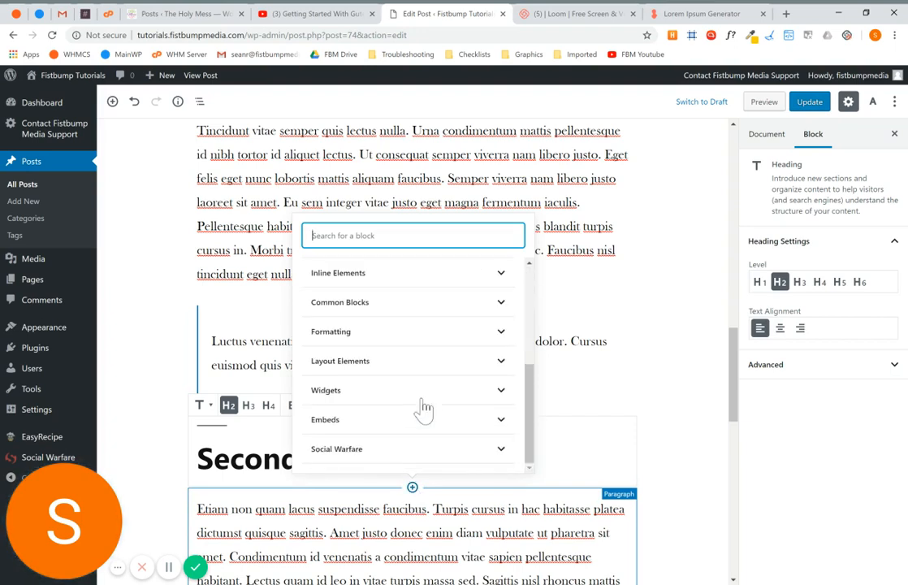
click(396, 306)
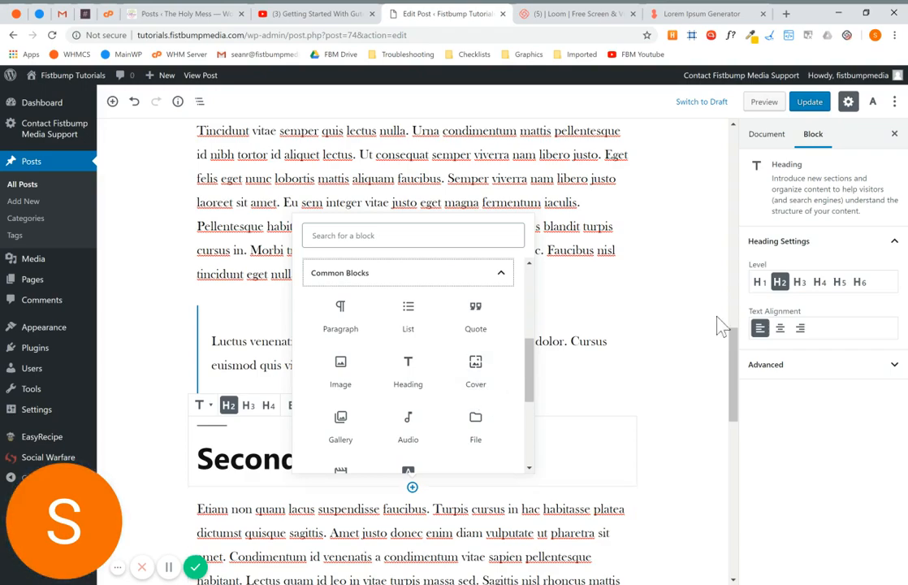
Insert a Cover block between the "Gutenberg Blog Post" title and the bulleted list
scroll(720, 325, up, 10)
scroll(720, 325, up, 3)
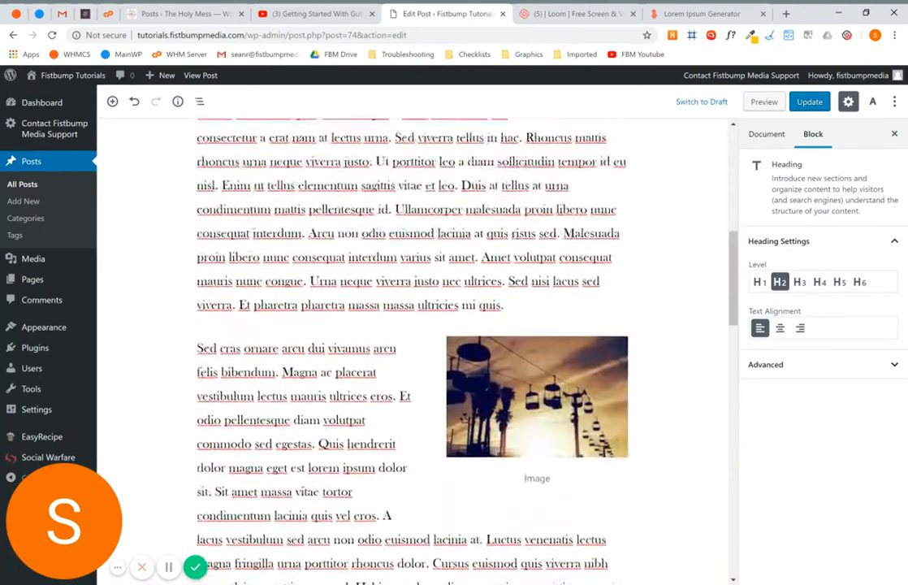
scroll(406, 325, up, 10)
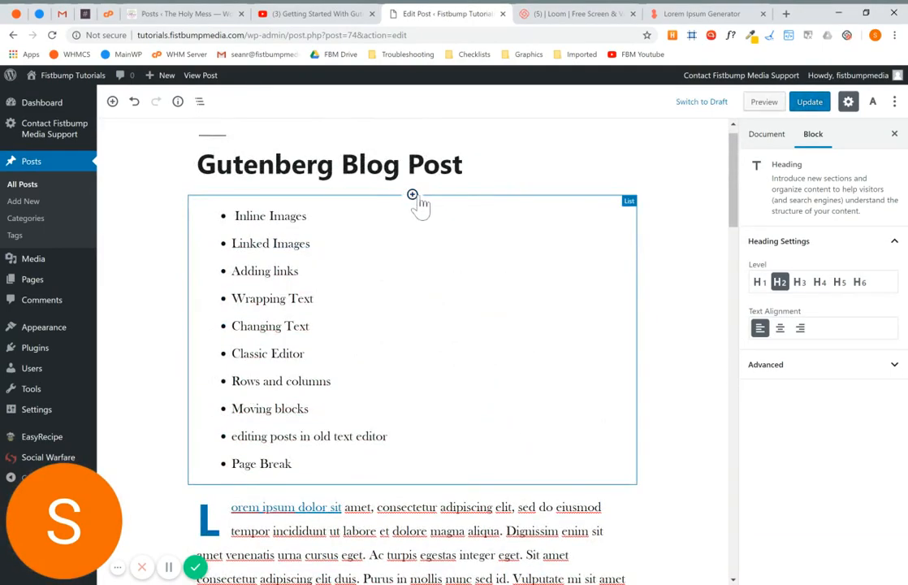
click(416, 200)
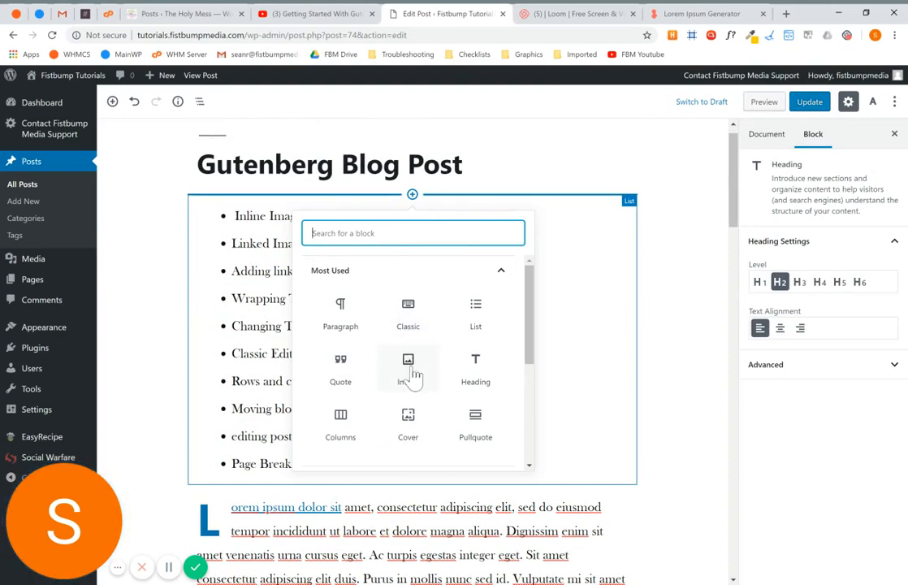
scroll(413, 373, down, 1)
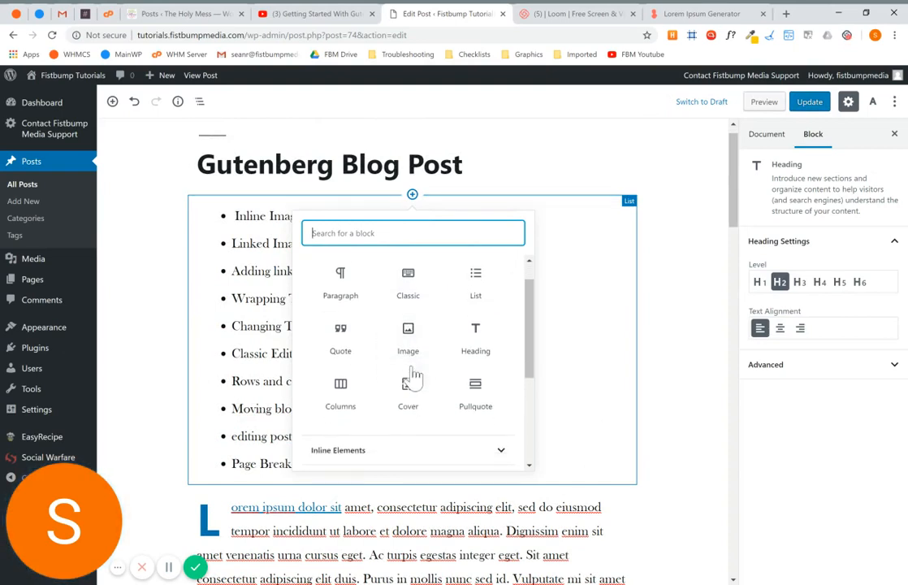
click(413, 392)
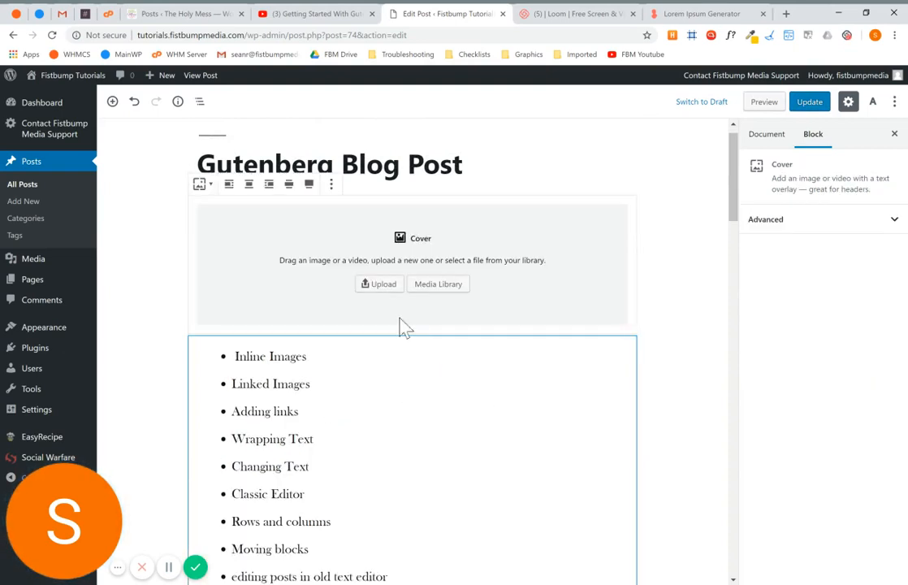
Fill the cover with the misty rocky seascape image from the media library and give it the overlay text "Title"
click(443, 294)
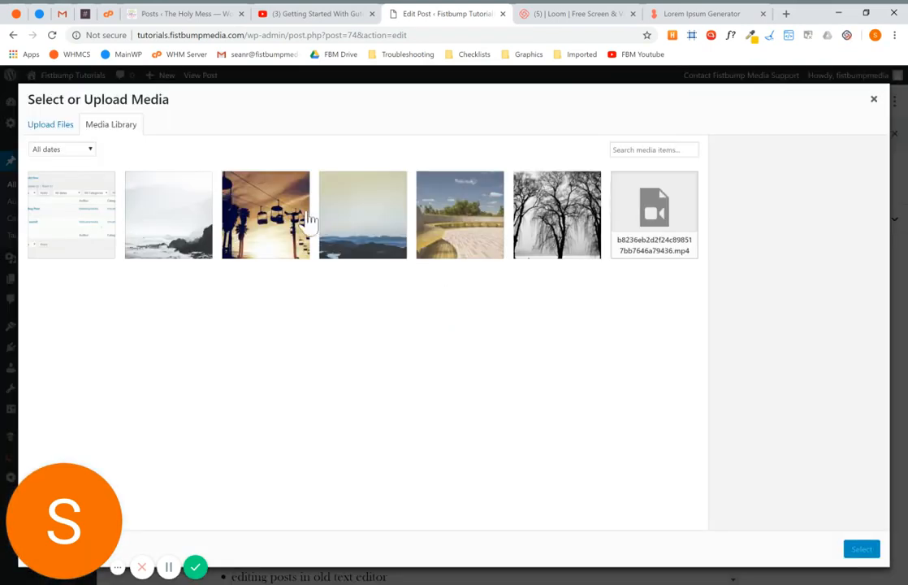
click(168, 196)
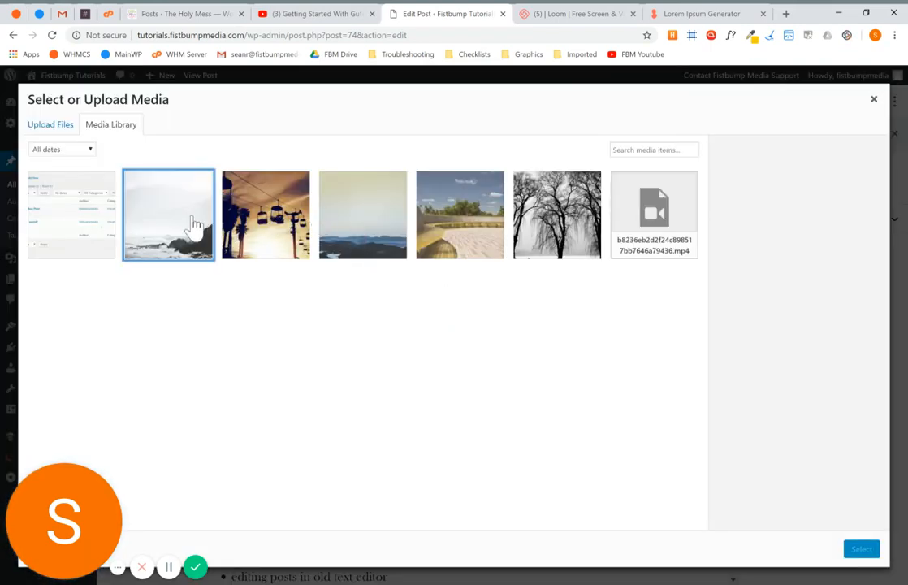
click(862, 550)
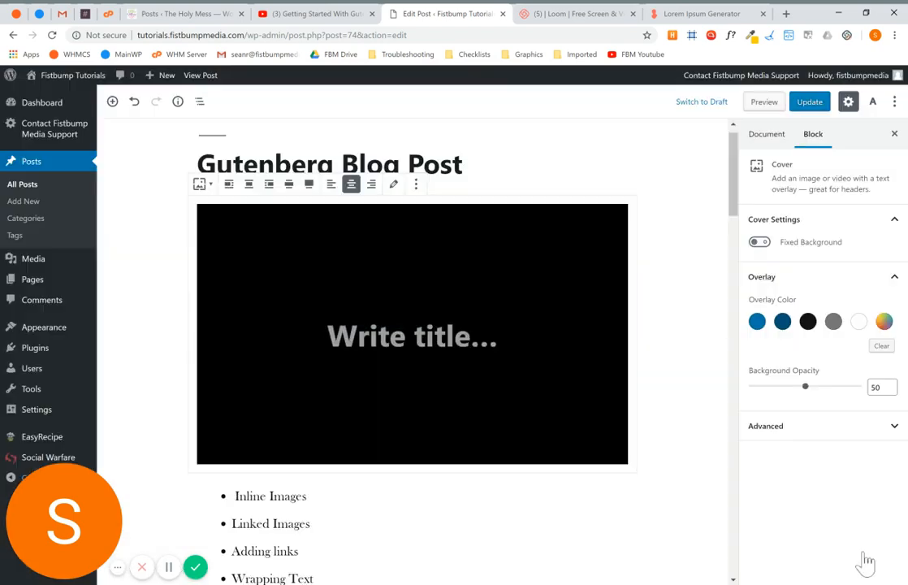
click(413, 335)
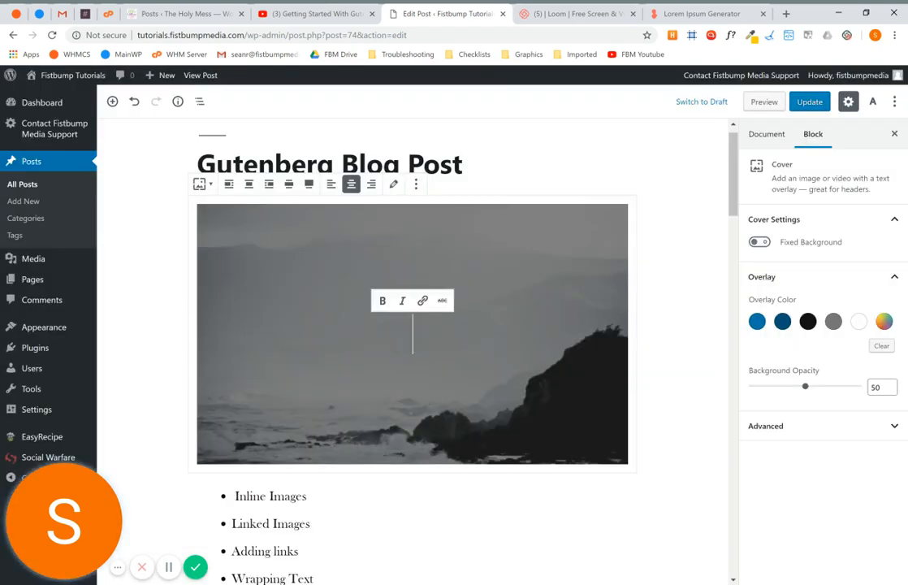
text(Title)
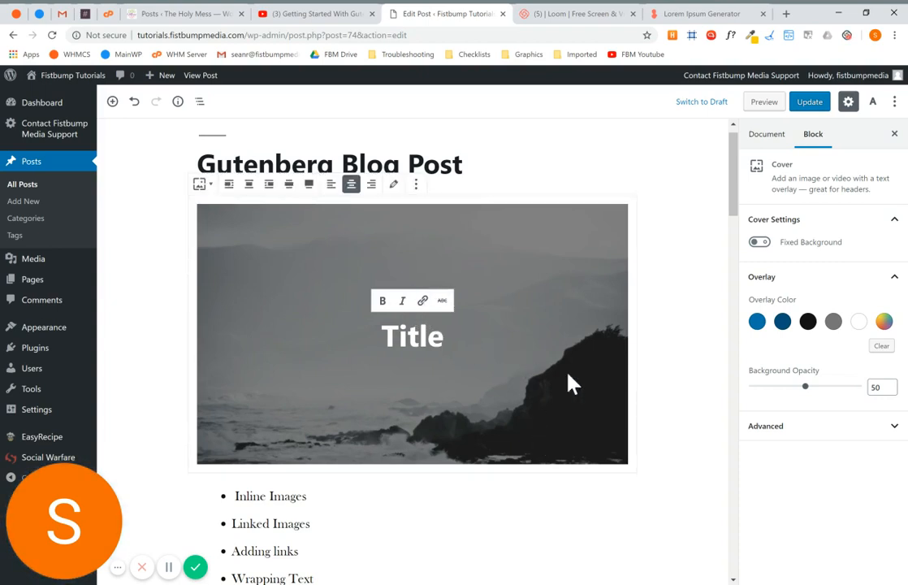
Give the cover a bright blue overlay with 40 background opacity and turn on its fixed background
click(757, 322)
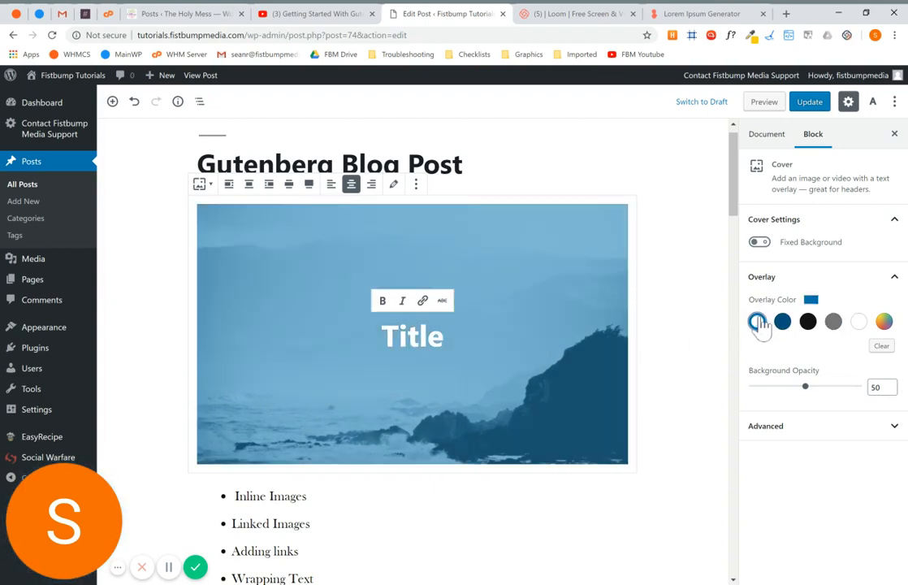
mouse_move(807, 388)
mouse_down()
mouse_move(778, 396)
mouse_move(807, 400)
mouse_move(795, 401)
mouse_up()
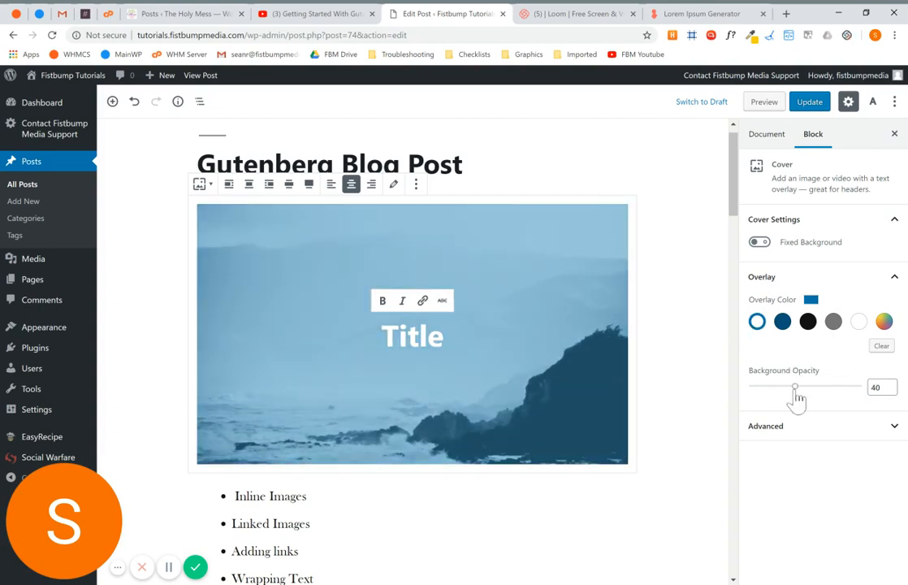
click(759, 244)
scroll(633, 371, down, 3)
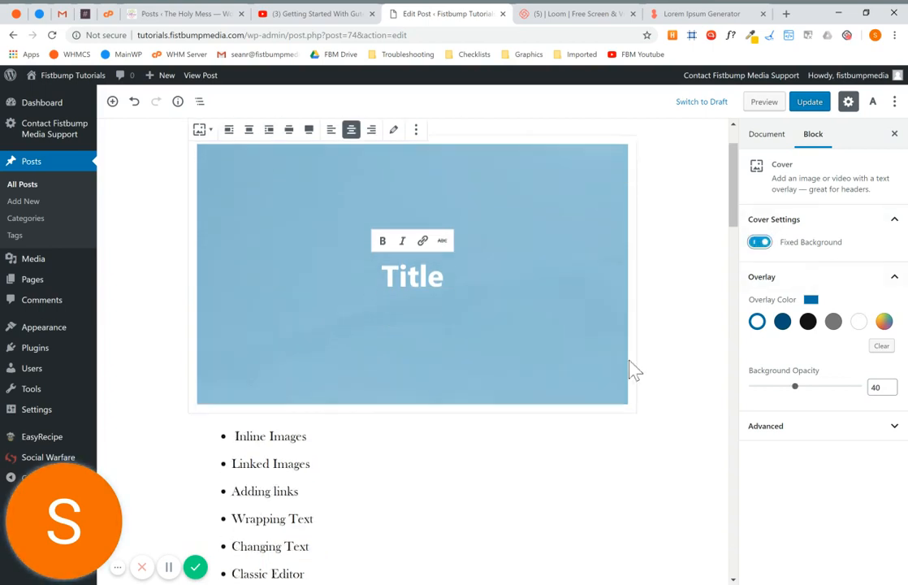
Examine how the cover's fixed background behaves as the post moves up and down
scroll(633, 371, up, 4)
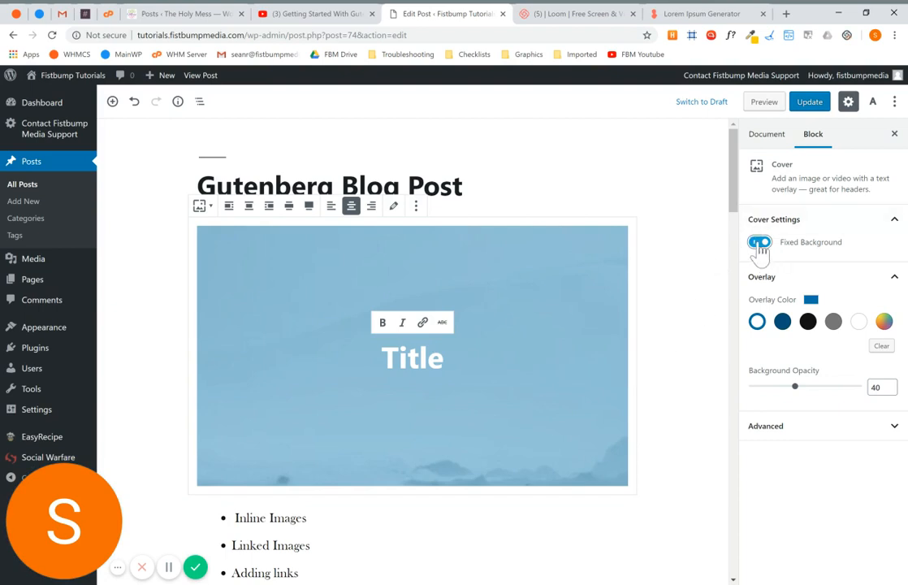
scroll(635, 371, down, 4)
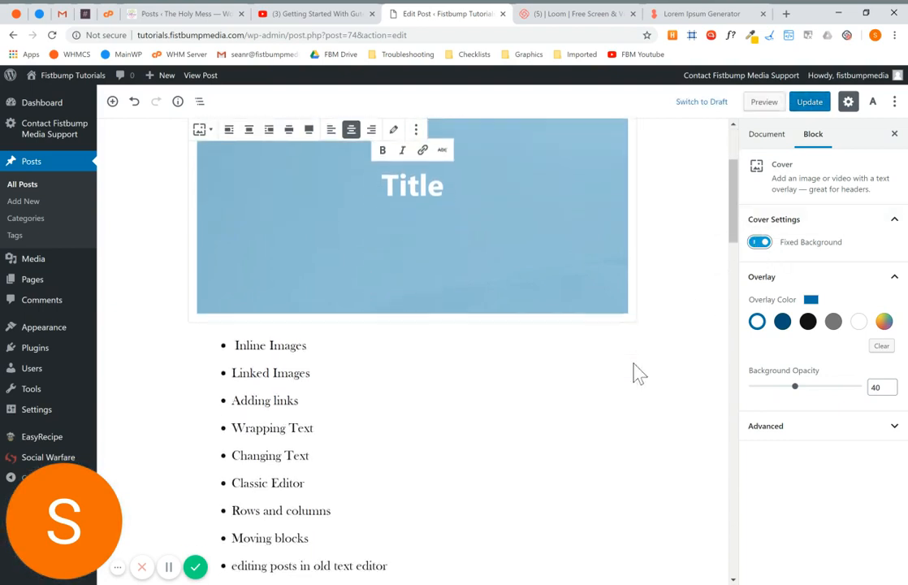
scroll(636, 372, down, 2)
scroll(636, 373, up, 4)
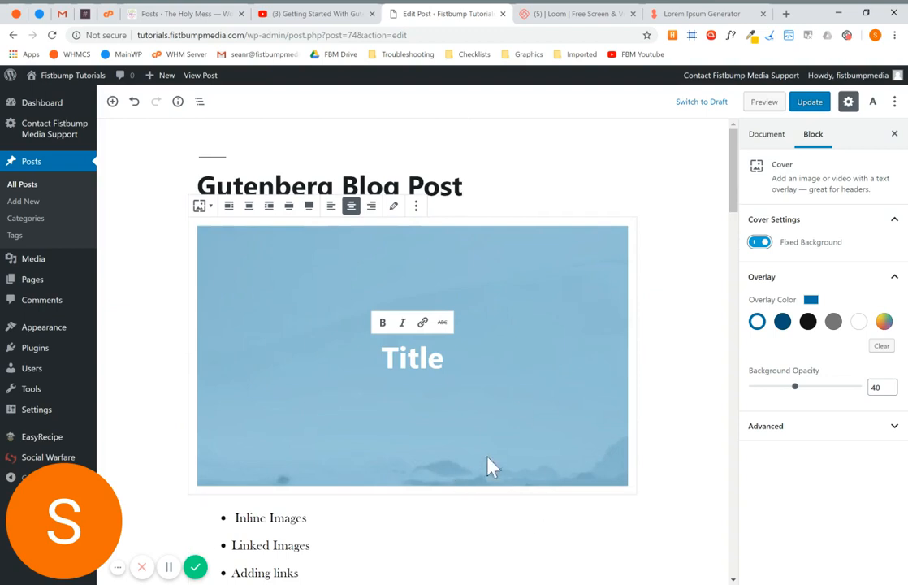
scroll(648, 450, down, 4)
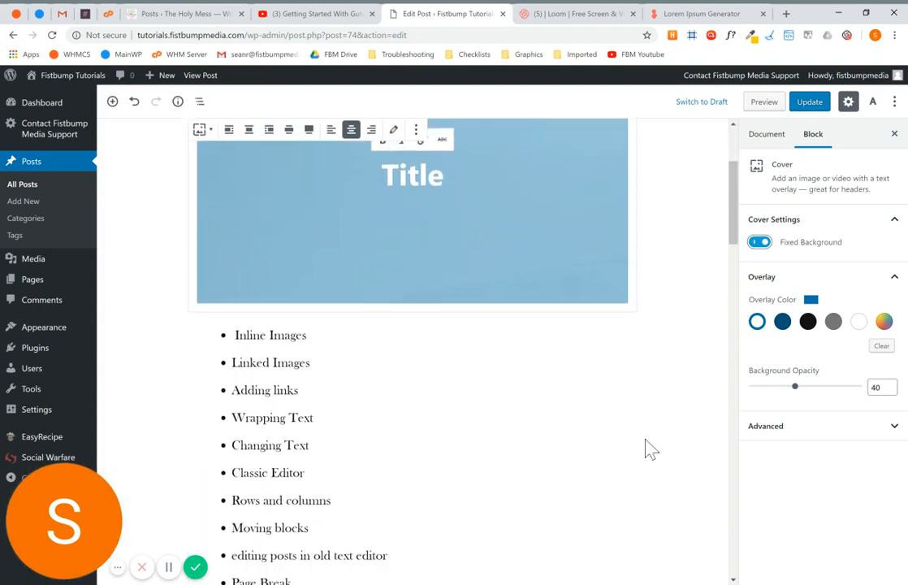
scroll(648, 450, down, 3)
scroll(649, 450, up, 7)
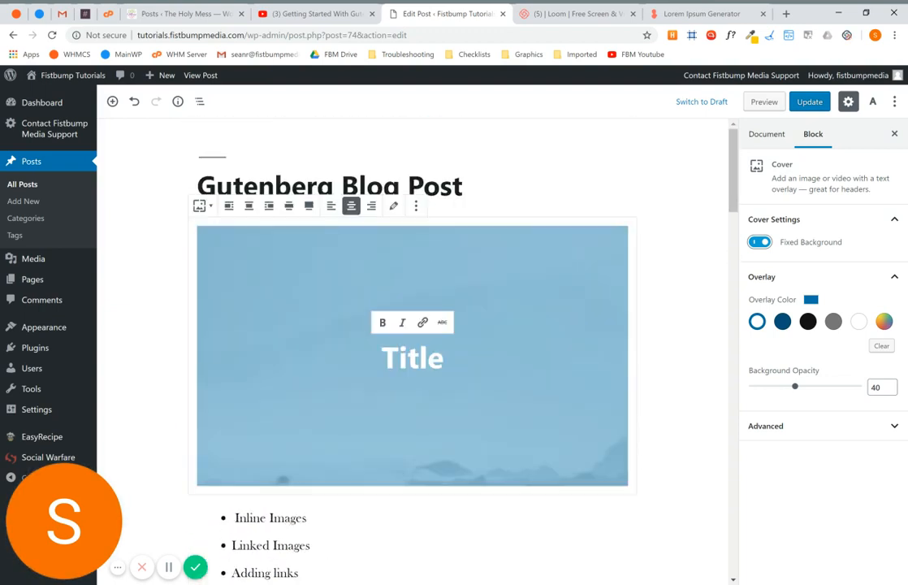
Turn off the cover's fixed background, try right alignment and set the cover to full width
click(758, 245)
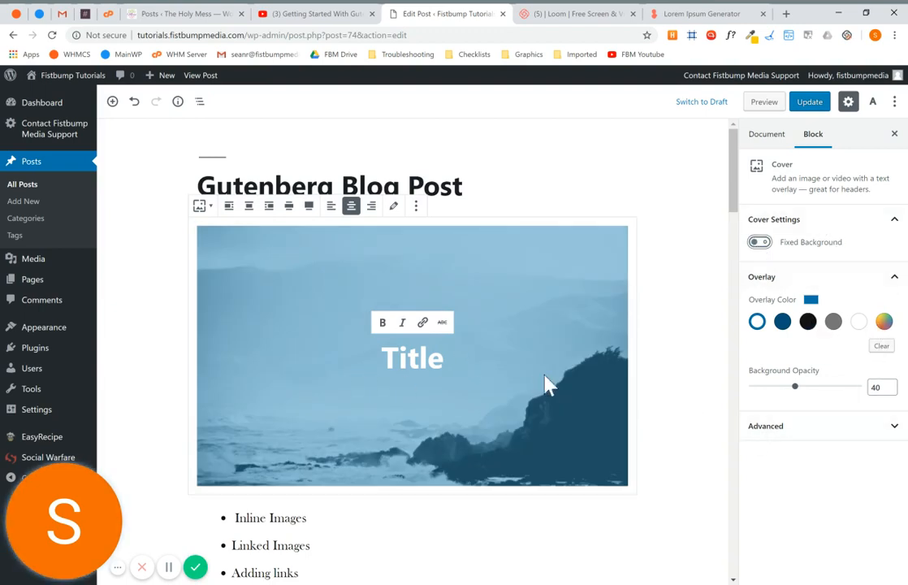
click(309, 207)
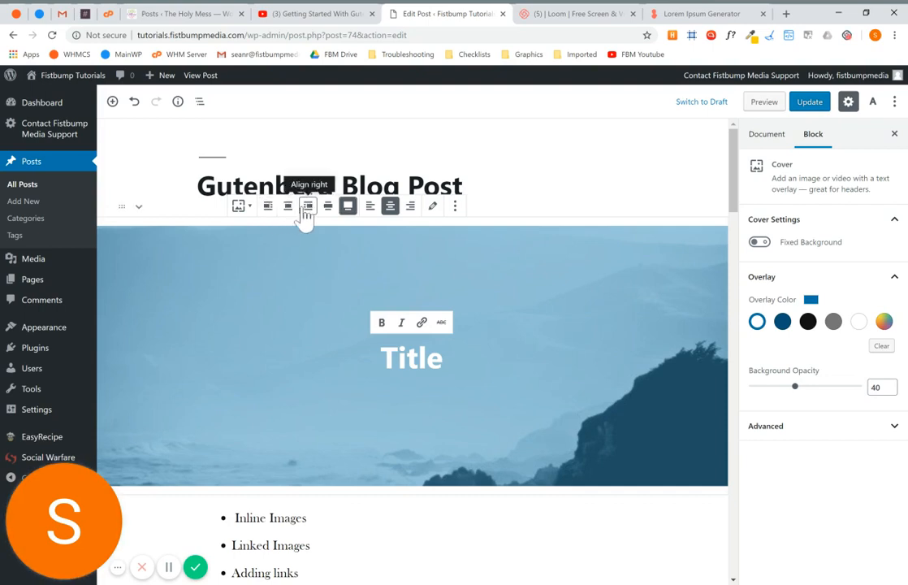
click(308, 206)
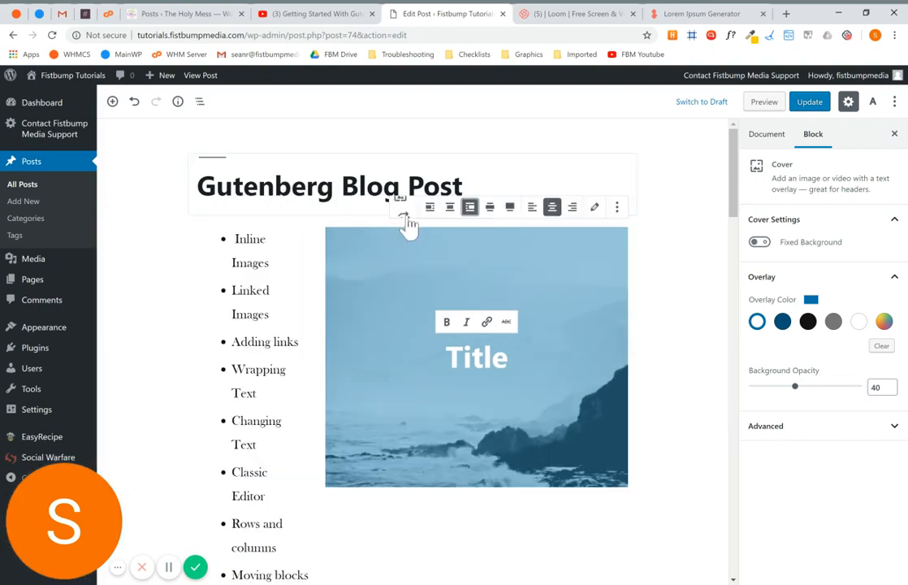
click(515, 211)
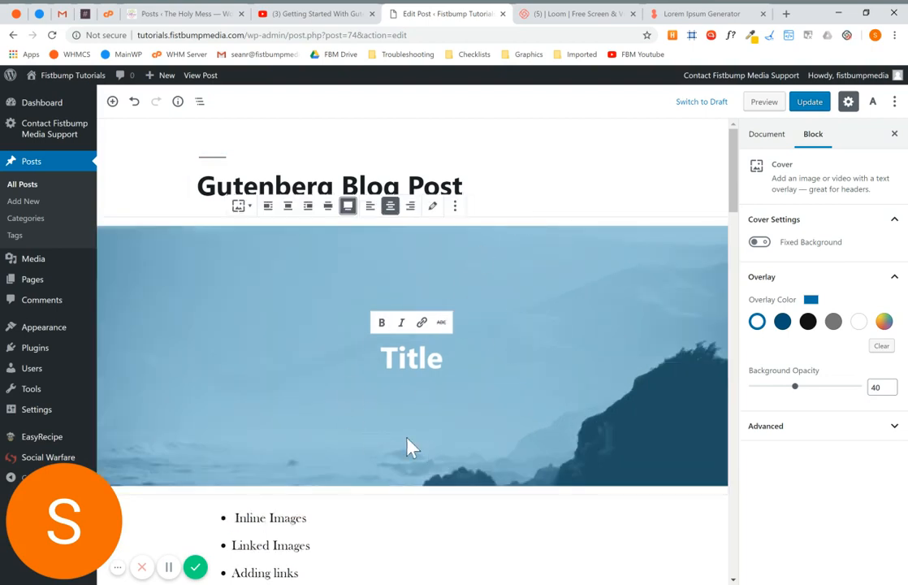
Replace the cover's image with the ski lift and palm trees picture from the media library
click(433, 207)
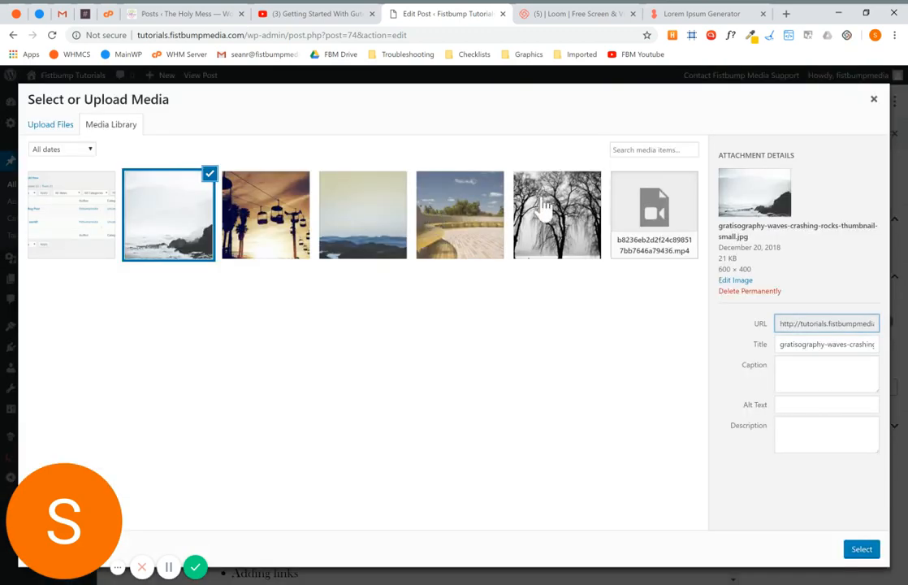
click(304, 234)
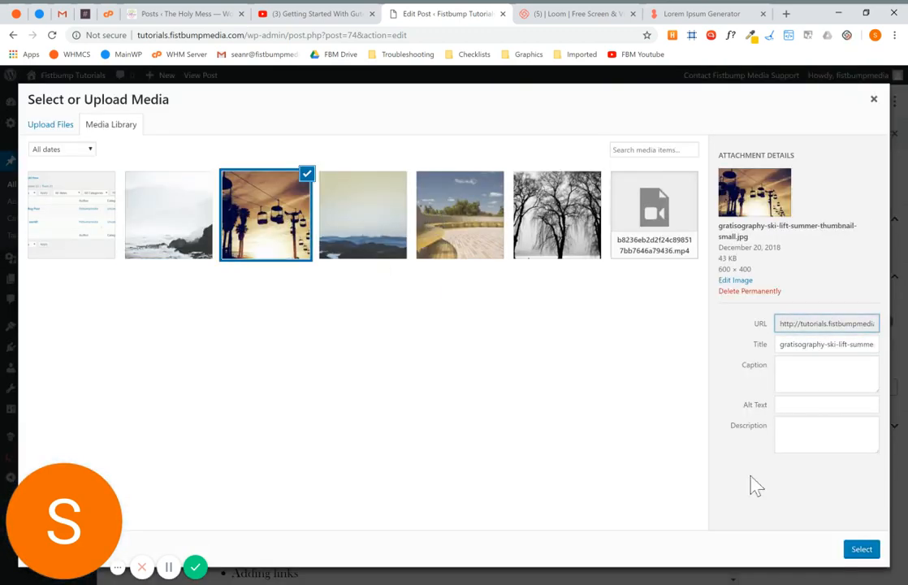
click(863, 552)
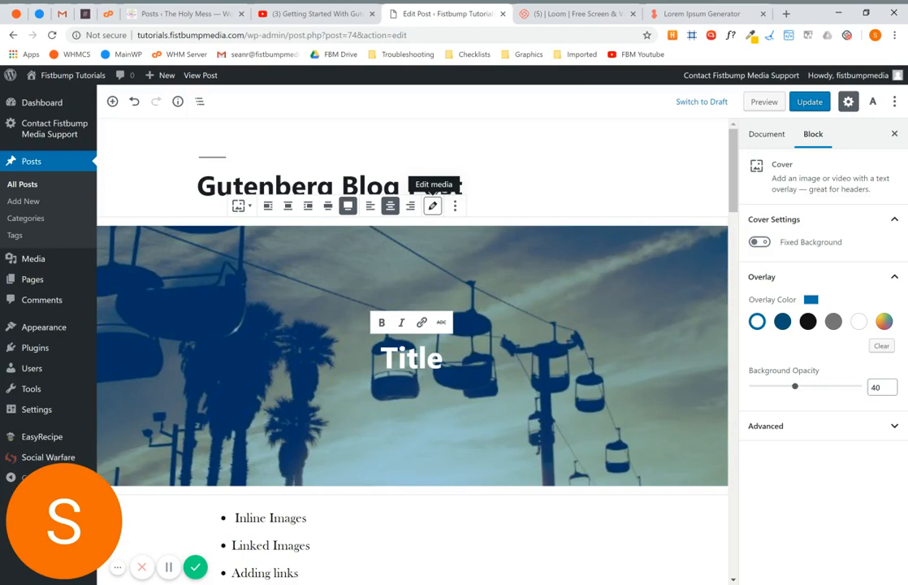
Turn on the fixed background for the ski lift cover, check its scrolling effect and deselect the block
click(760, 244)
scroll(682, 549, down, 3)
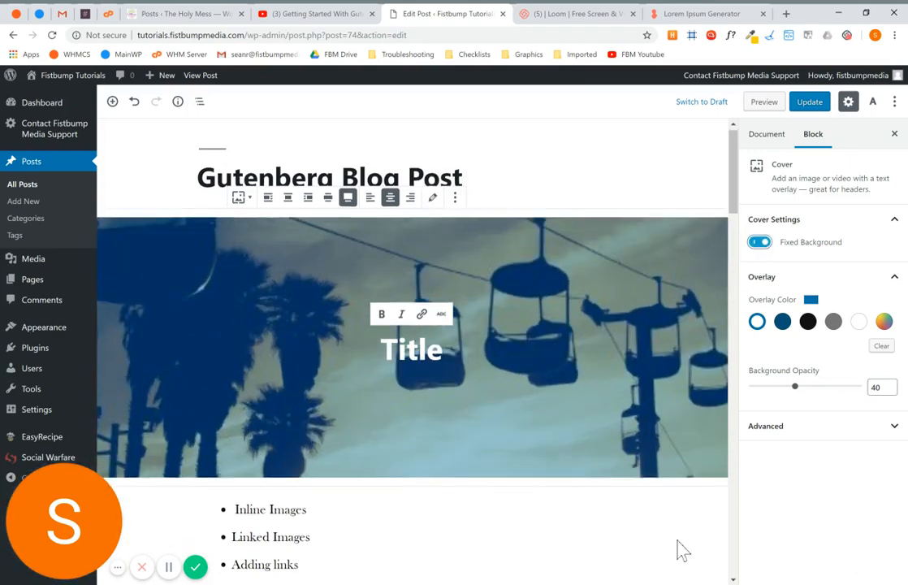
scroll(675, 549, down, 2)
scroll(675, 549, up, 4)
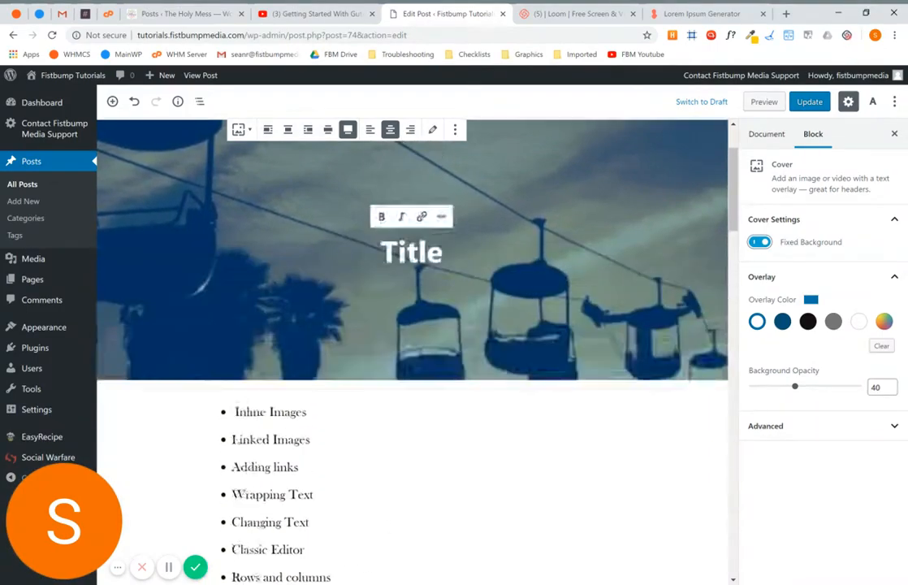
click(755, 241)
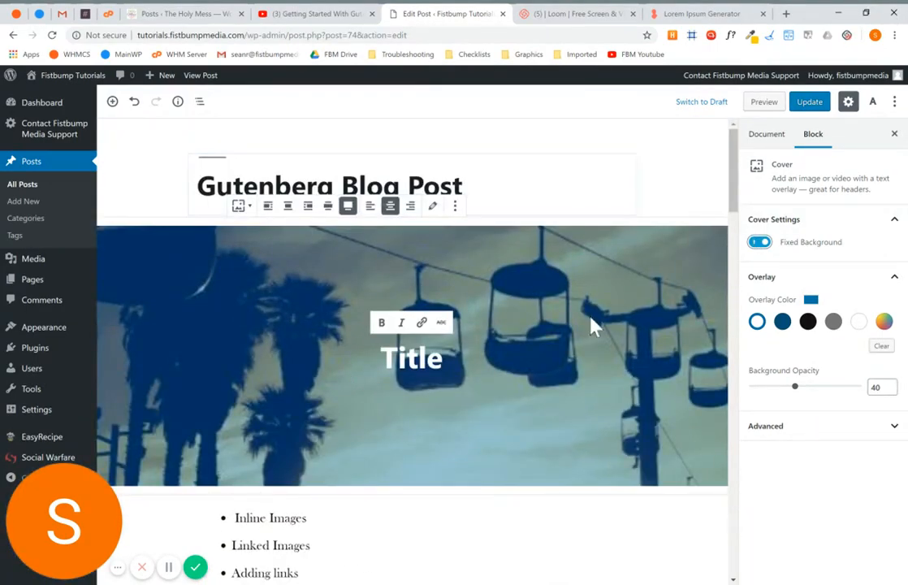
click(673, 574)
Insert a Gallery block between the "Second Section" heading and the paragraph below it
scroll(673, 574, down, 10)
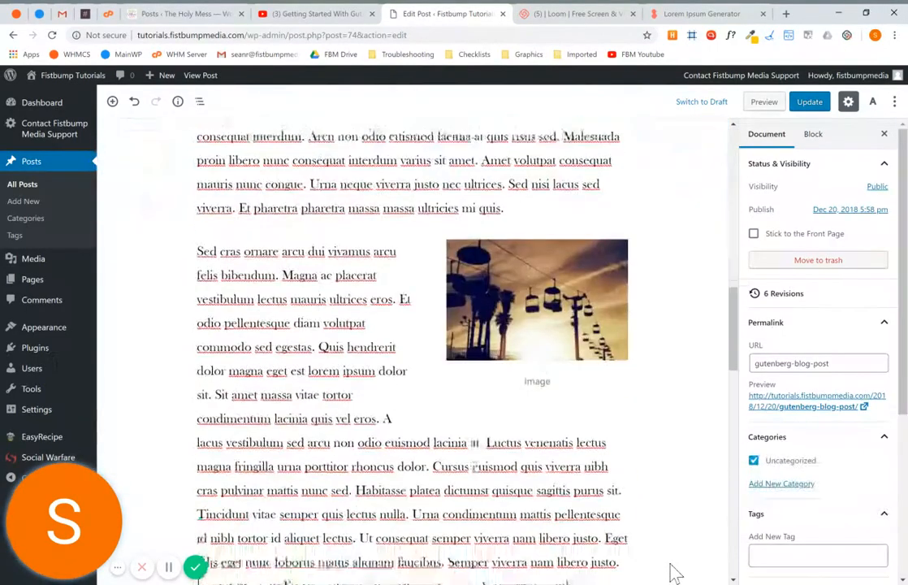
scroll(675, 574, down, 5)
scroll(422, 451, down, 1)
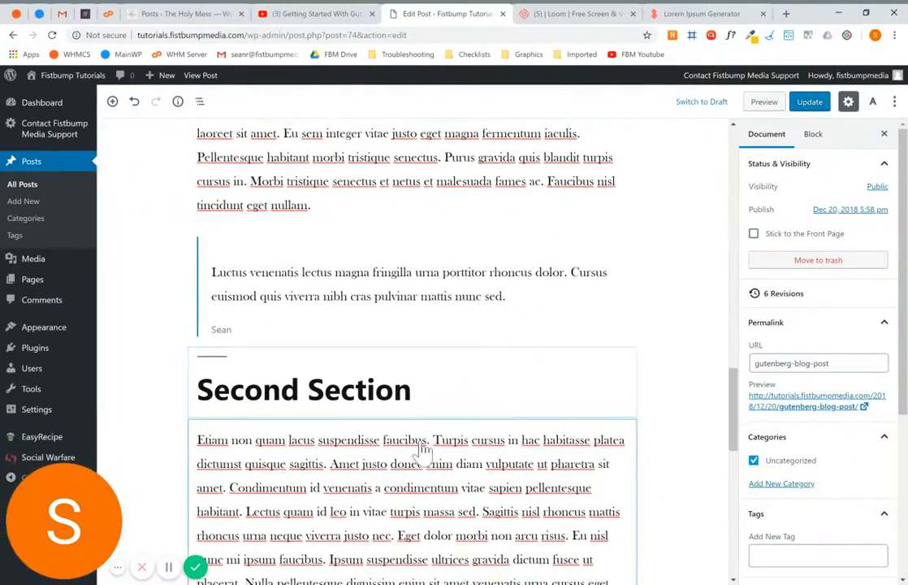
click(413, 420)
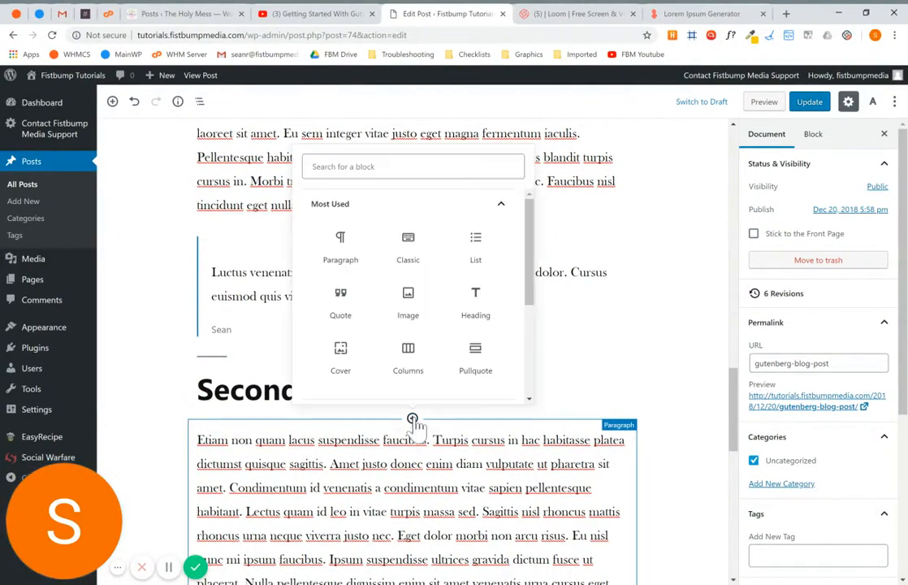
scroll(427, 308, down, 3)
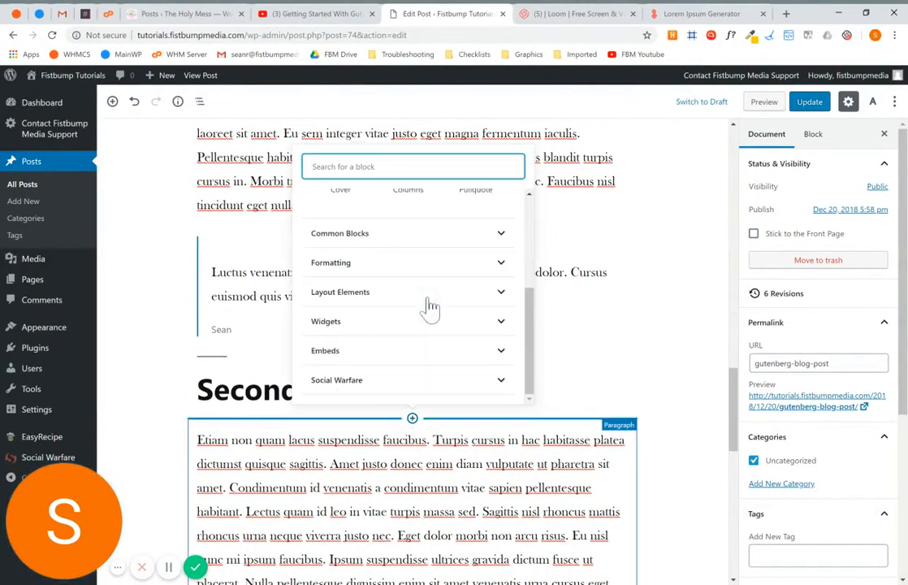
click(382, 248)
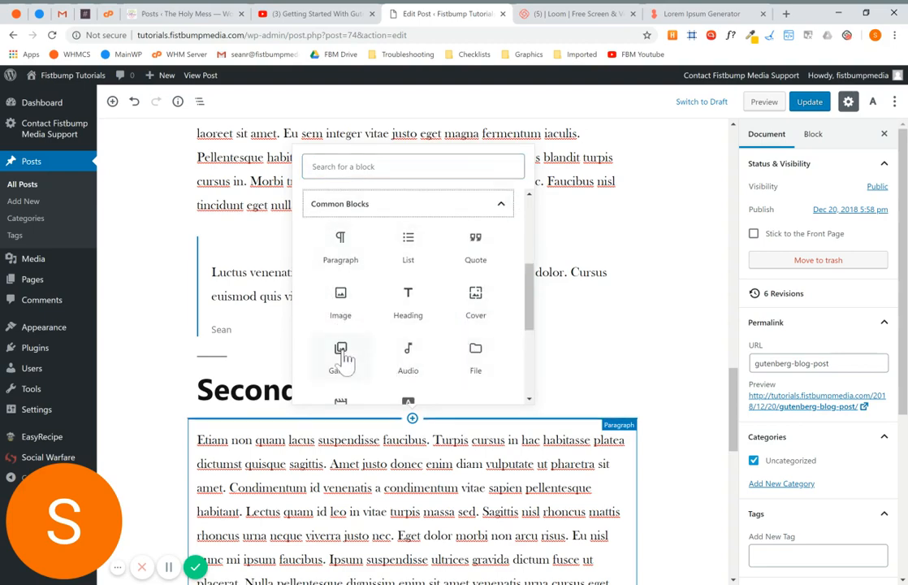
click(341, 355)
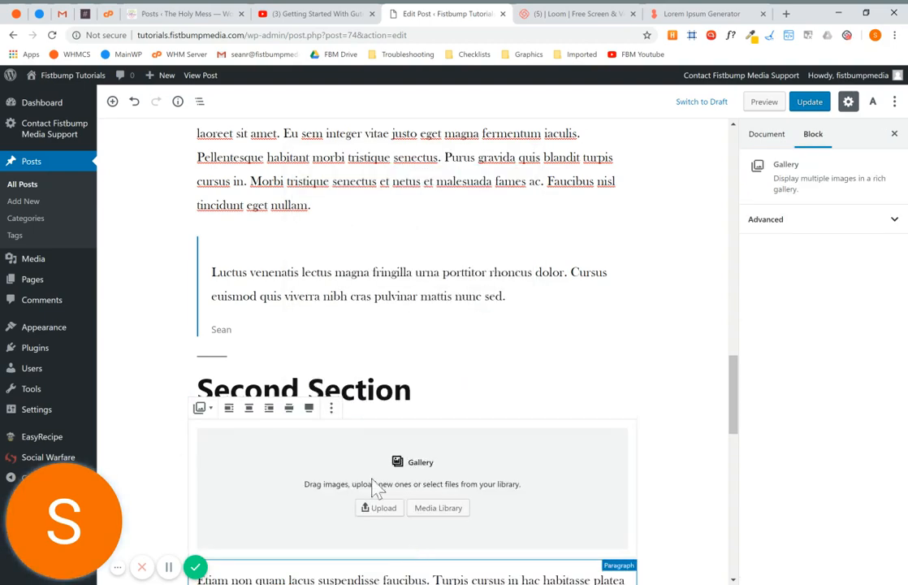
Fill the gallery with the five photos from the crashing waves to the black-and-white trees in the media library
click(439, 508)
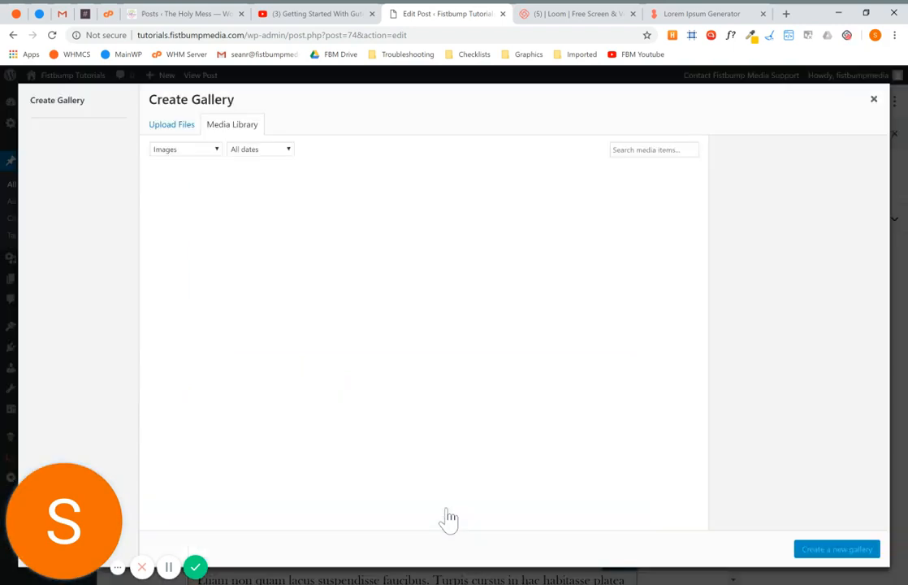
click(259, 212)
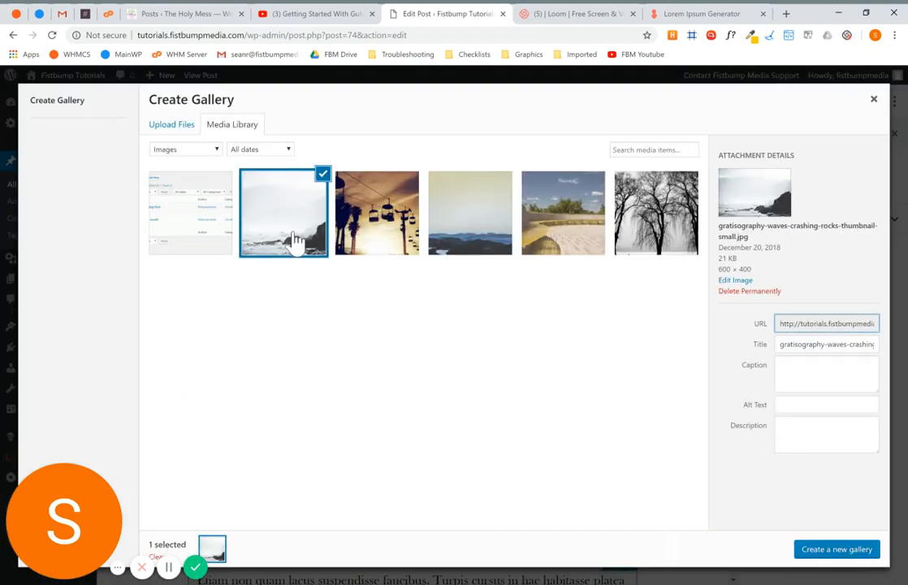
shift+click(644, 234)
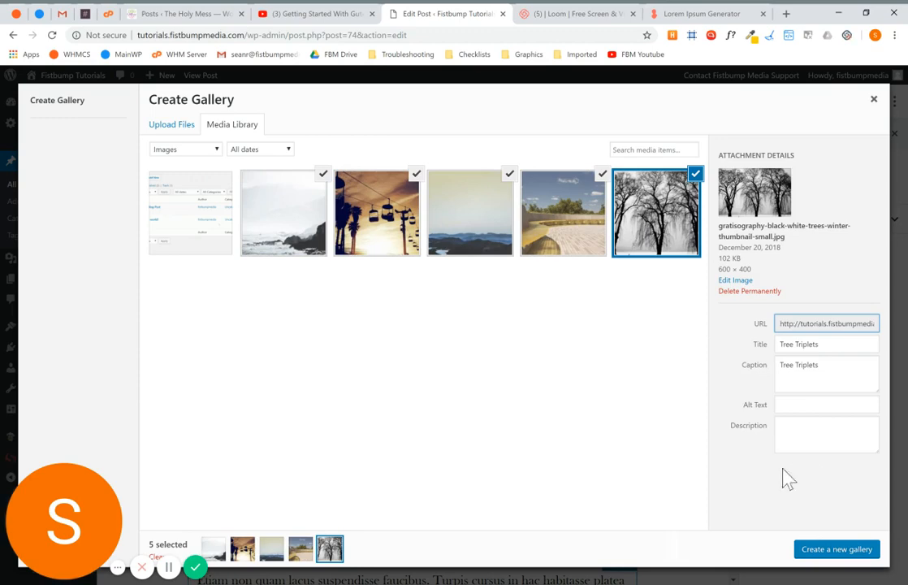
click(837, 549)
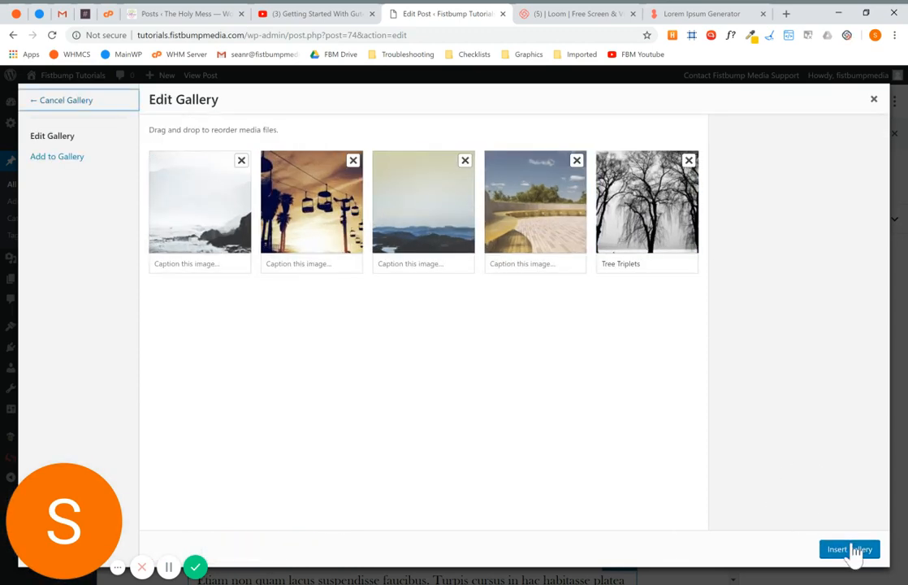
click(850, 550)
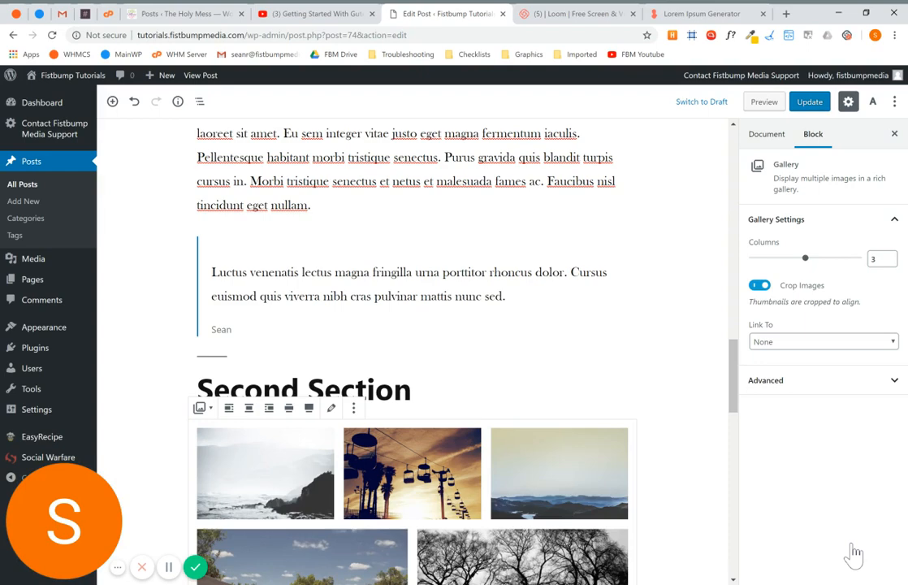
scroll(690, 476, down, 4)
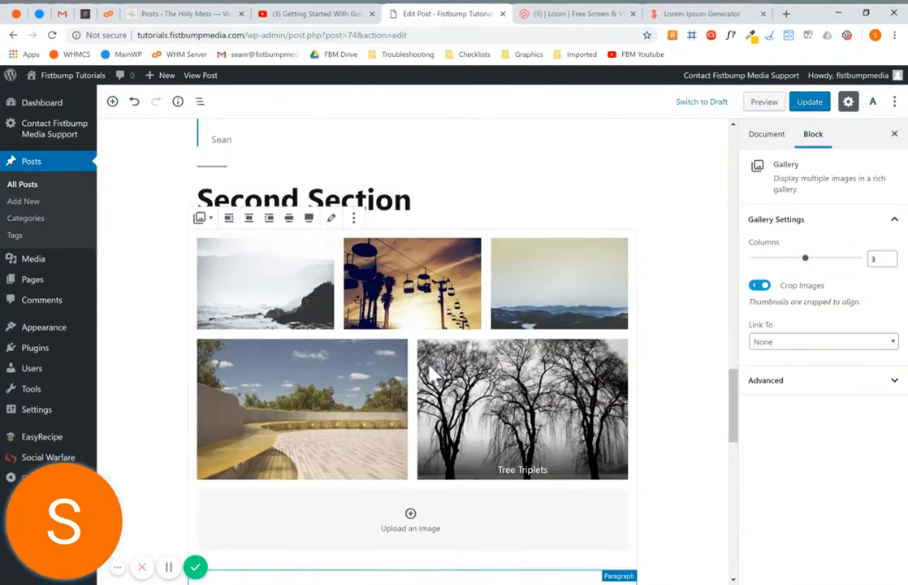
click(690, 330)
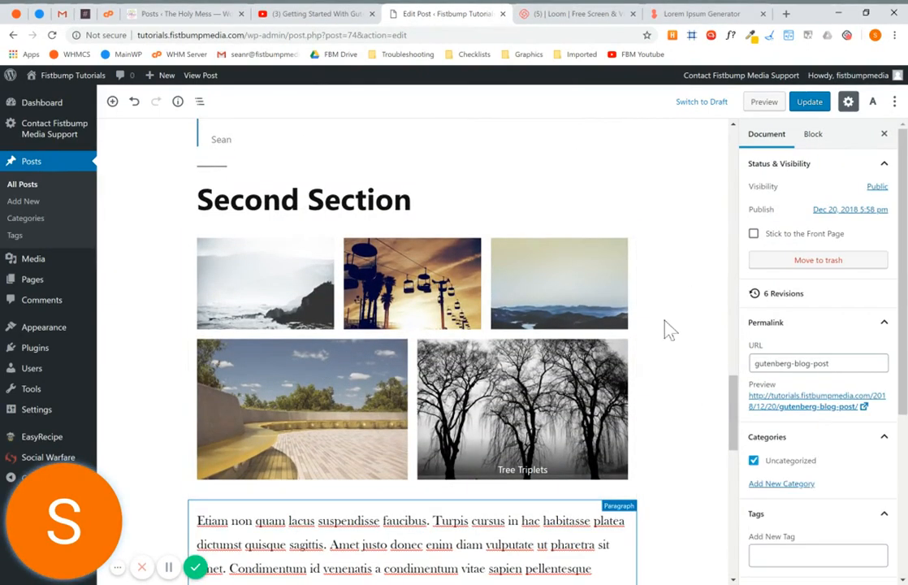
Add the caption "Caption" to the ski lift image in the gallery
click(376, 261)
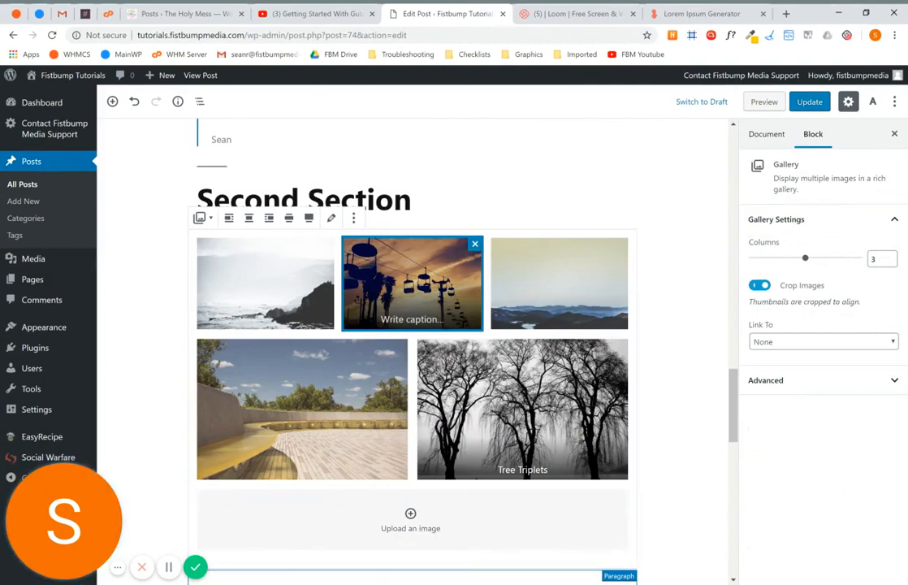
click(413, 320)
text(Caption)
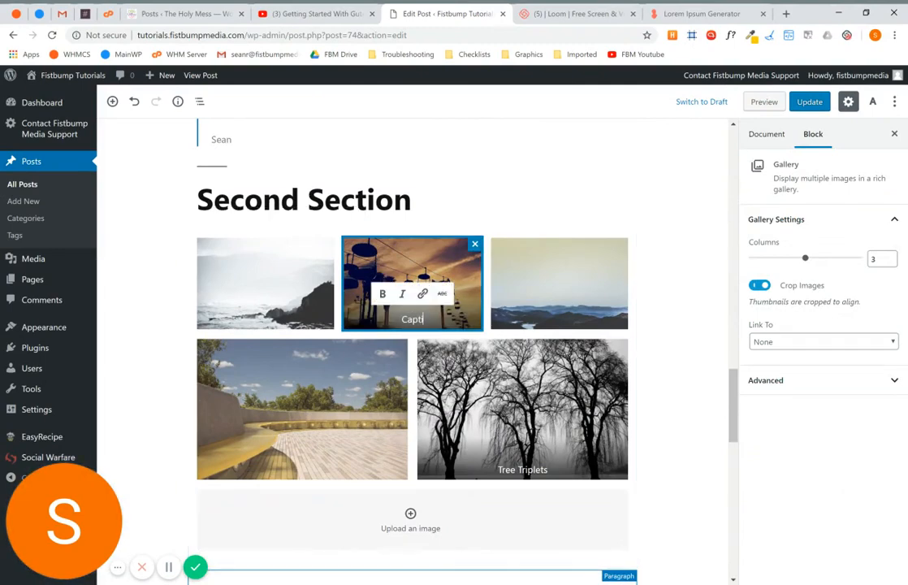
click(666, 363)
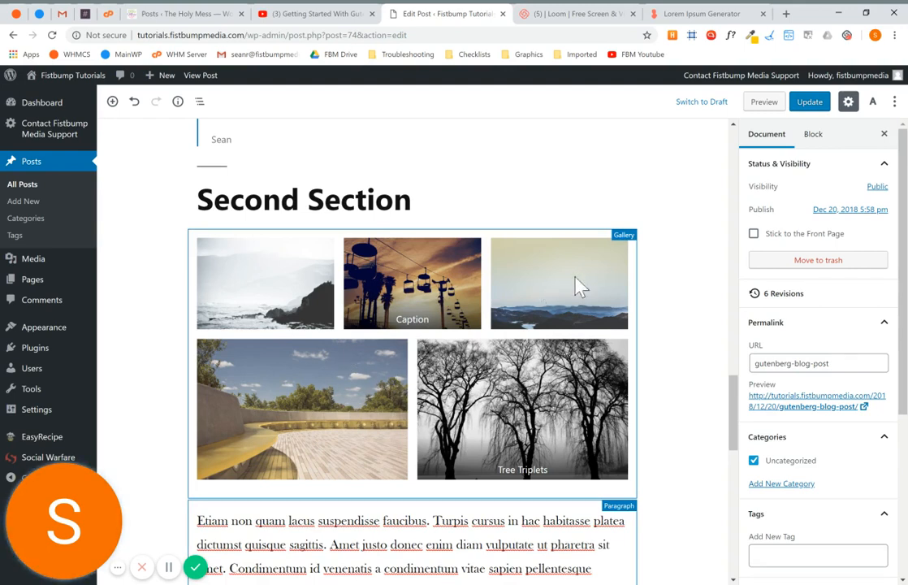
Try the gallery with 4 columns and set it to 2 columns
click(568, 326)
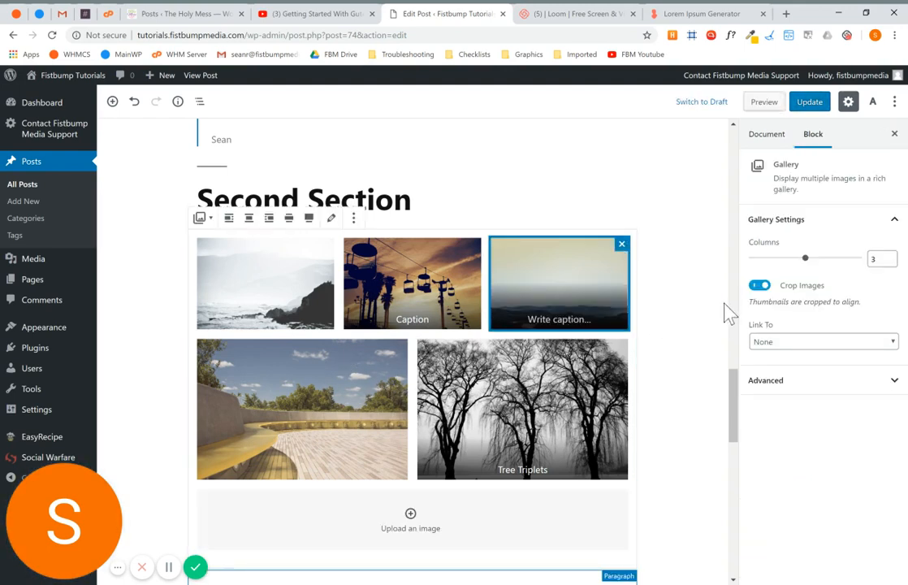
click(827, 259)
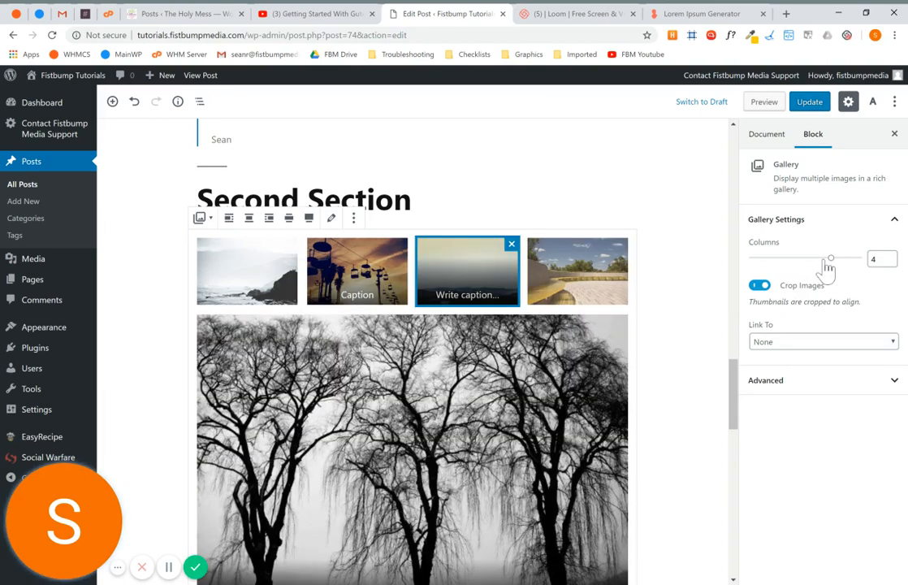
click(790, 258)
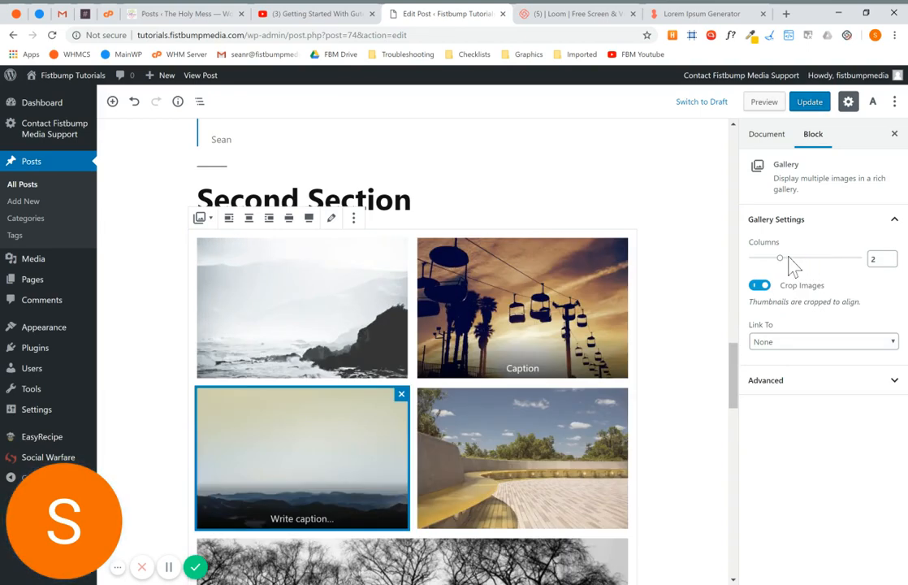
scroll(576, 324, down, 2)
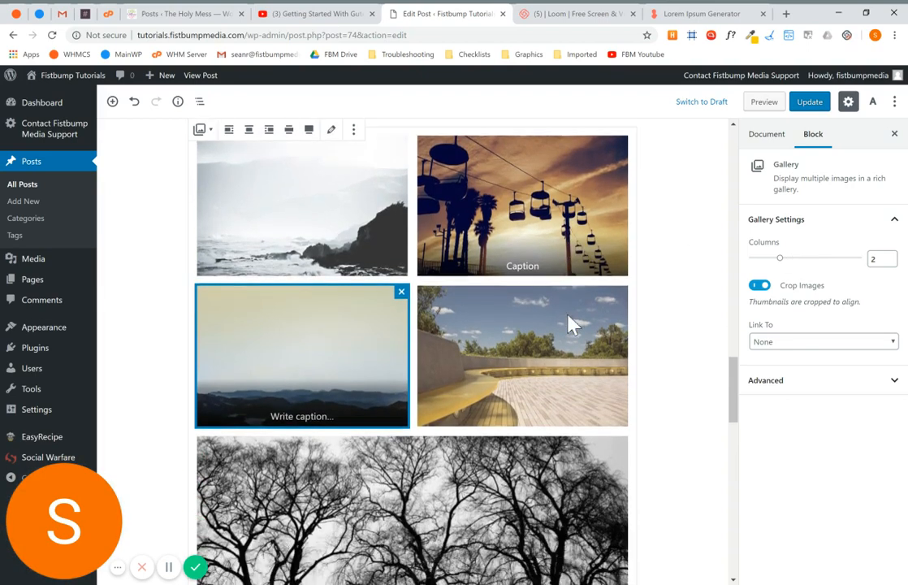
Set the gallery to 3 columns
scroll(571, 324, down, 2)
scroll(585, 320, up, 3)
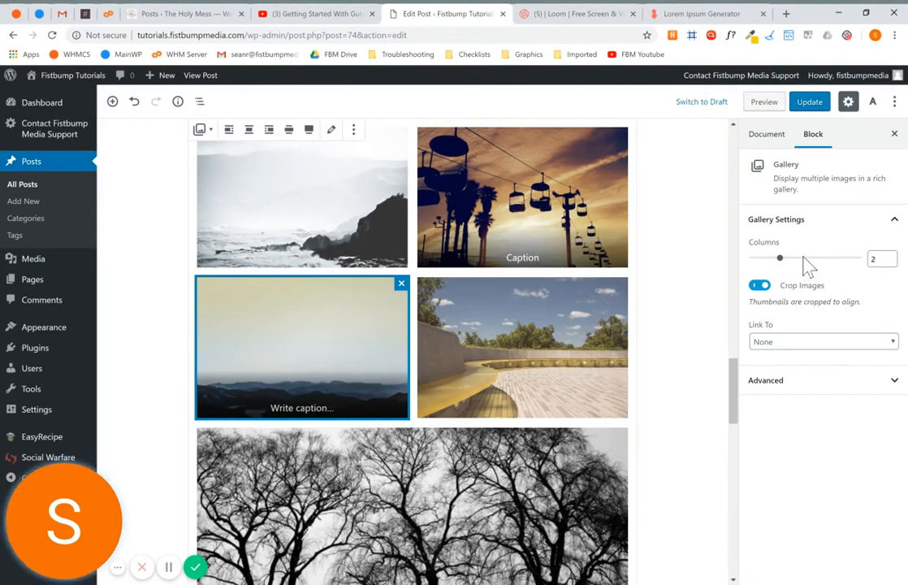
drag(783, 261, 809, 262)
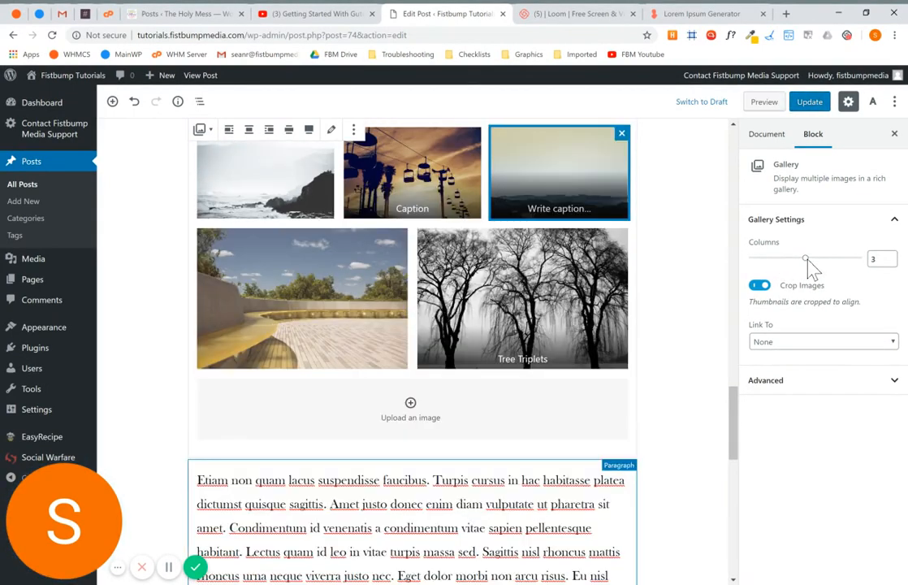
Try the gallery without image cropping, turn cropping back on, and check the gallery's Link To setting
click(762, 287)
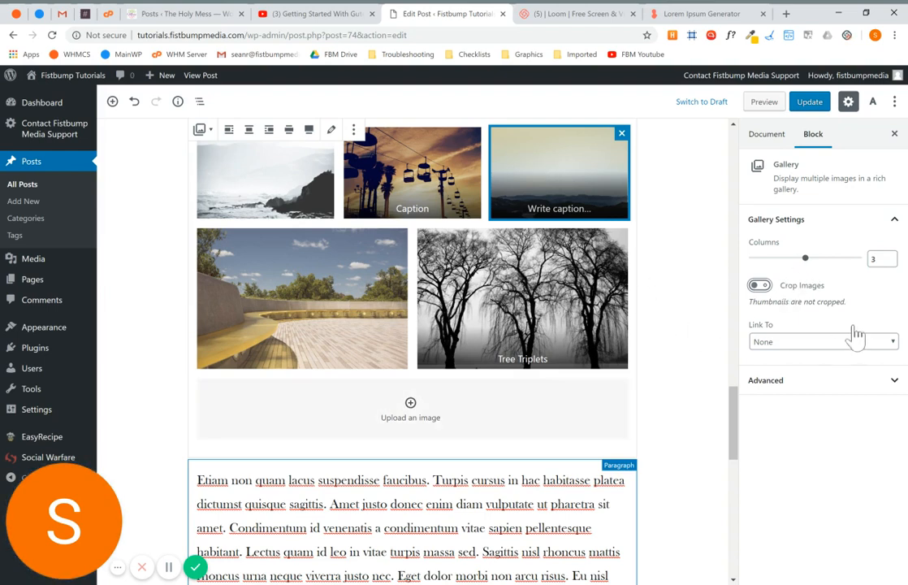
click(758, 286)
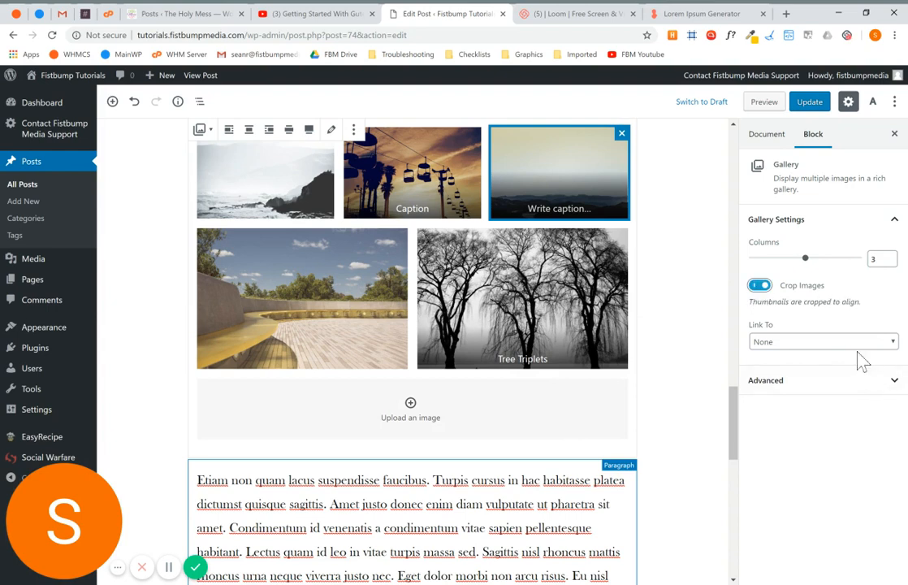
click(497, 299)
click(754, 344)
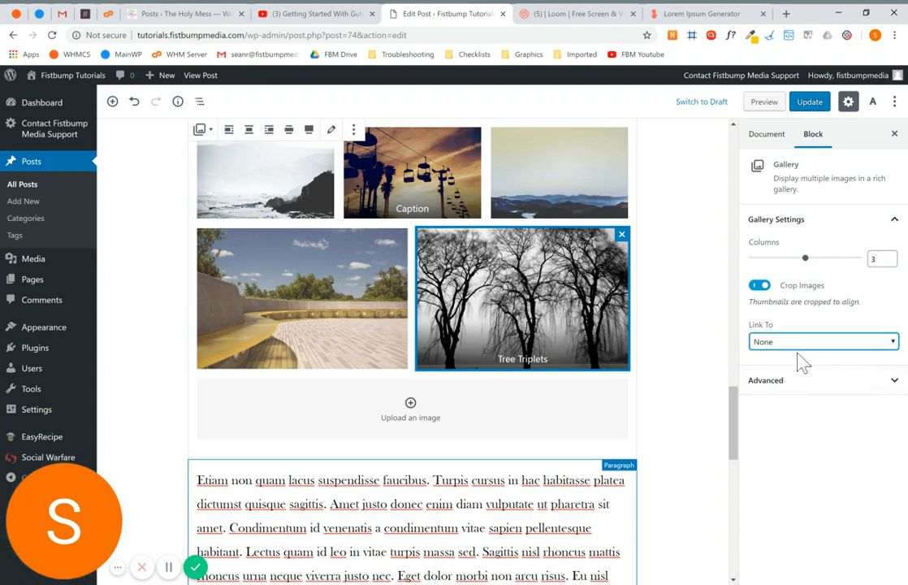
click(831, 290)
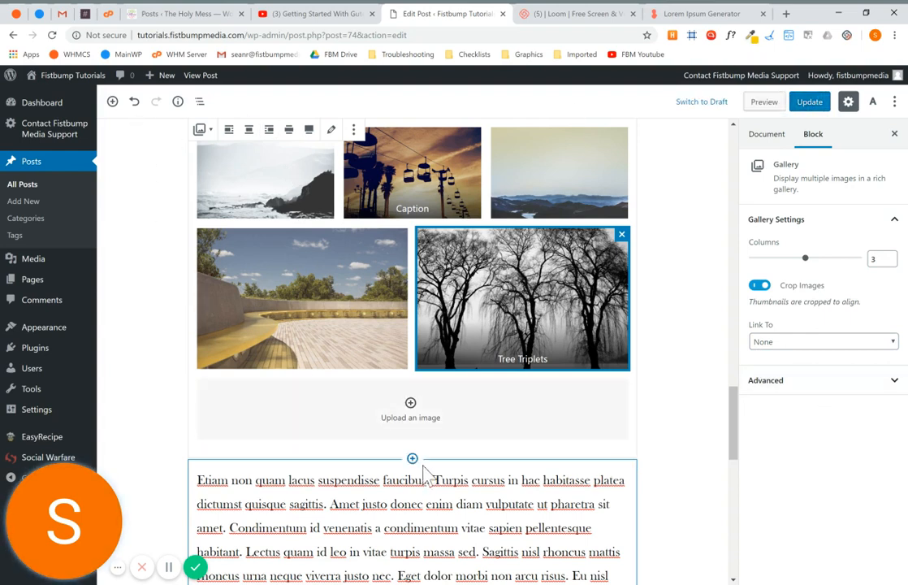
Insert an Audio block between the gallery and the paragraph below it
click(412, 460)
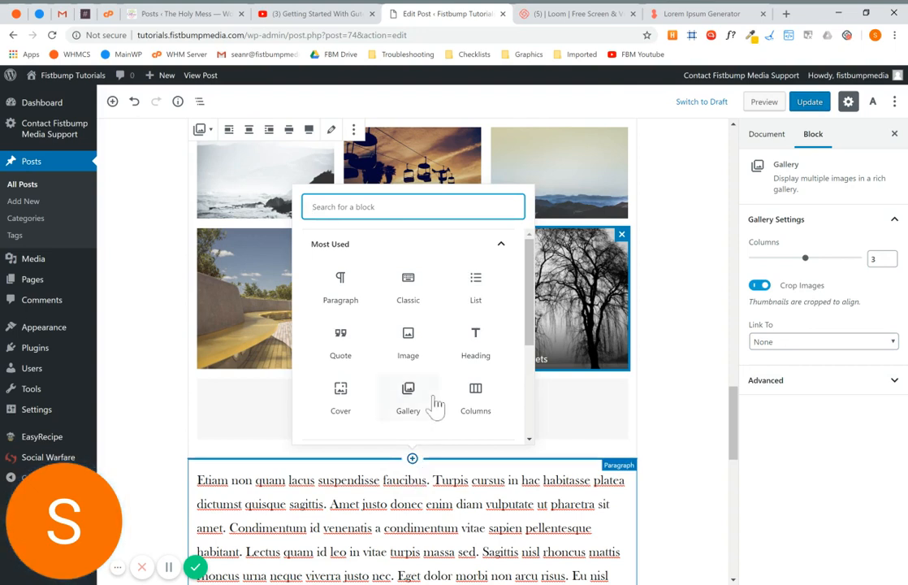
scroll(436, 406, down, 5)
click(404, 275)
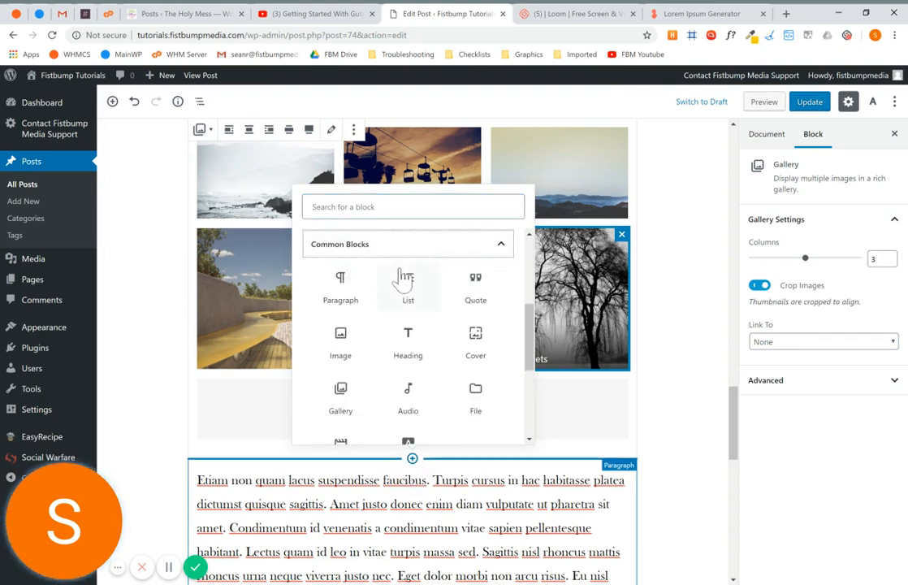
click(430, 408)
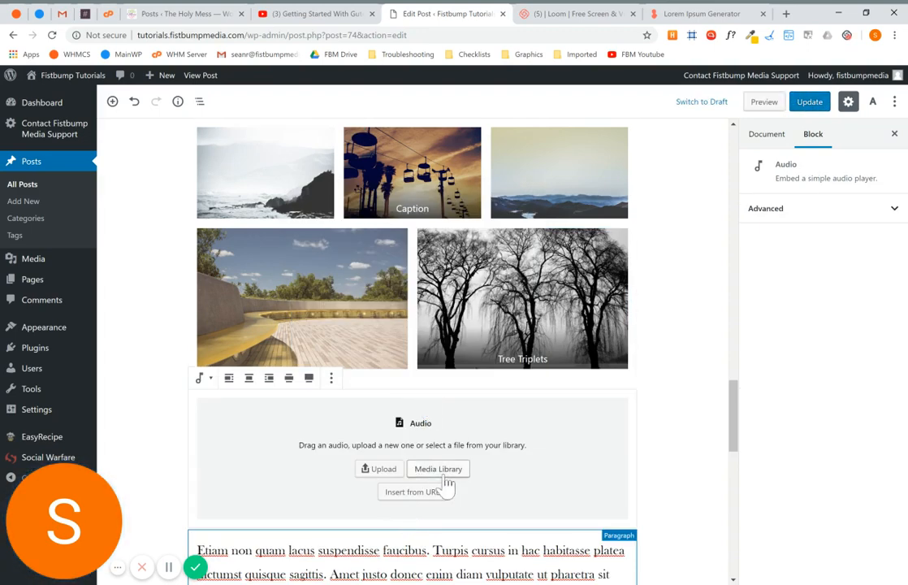
Fill the audio block with rF28RCBDESZs.128.mp3 from the media library
click(445, 478)
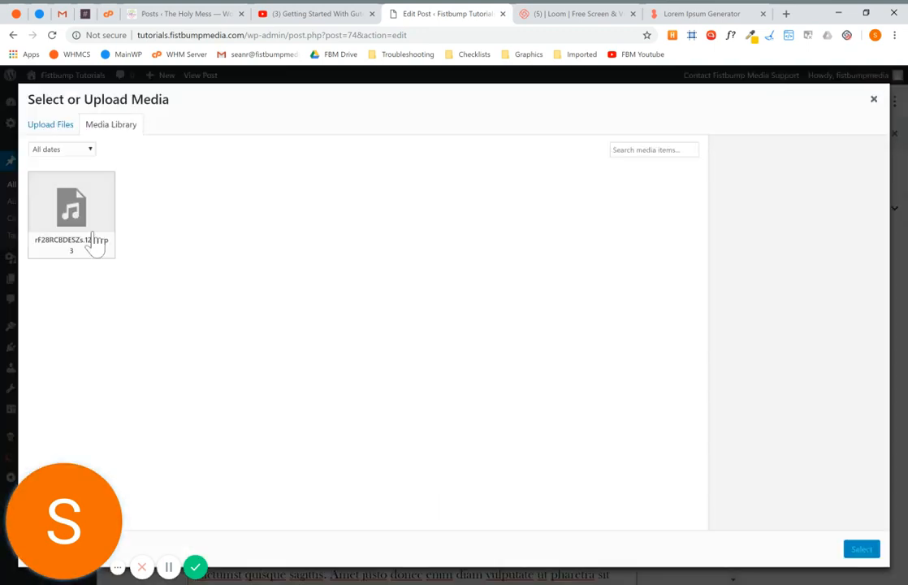
click(93, 242)
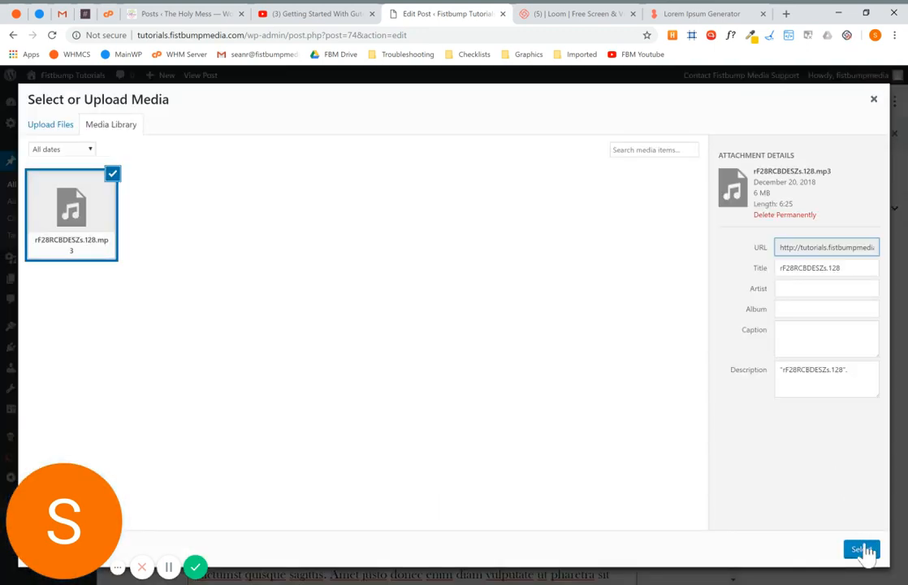
click(862, 550)
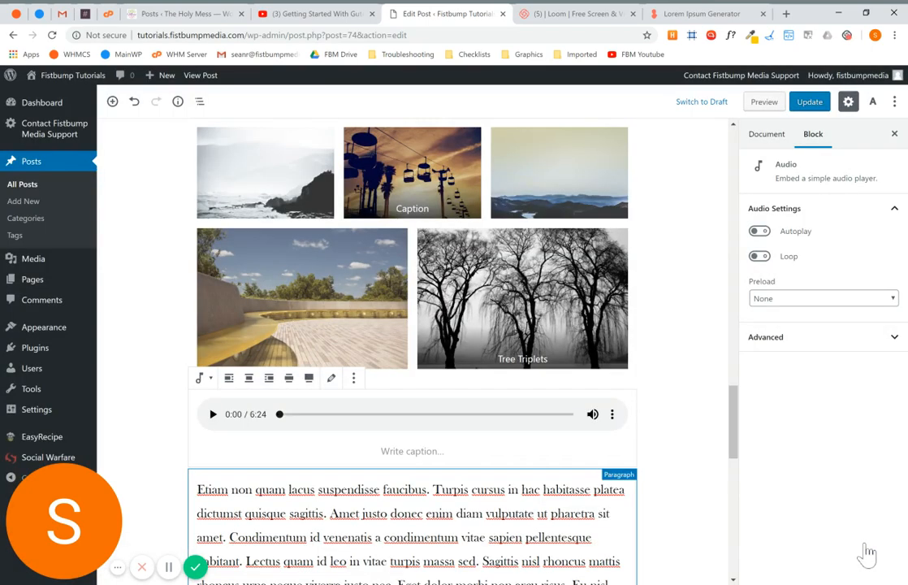
click(148, 416)
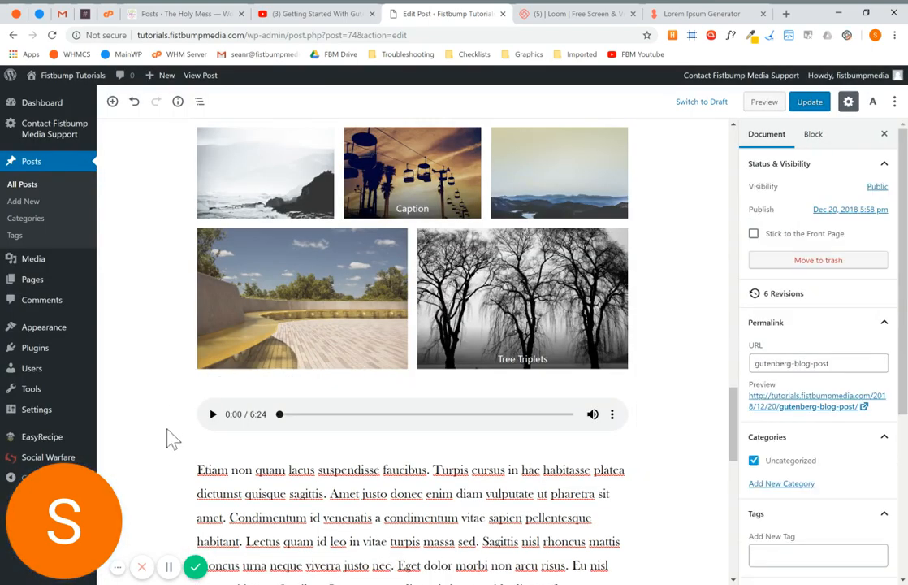
Try the Autoplay and Loop options on the audio block, switch both back off, and check the Preload setting
click(216, 422)
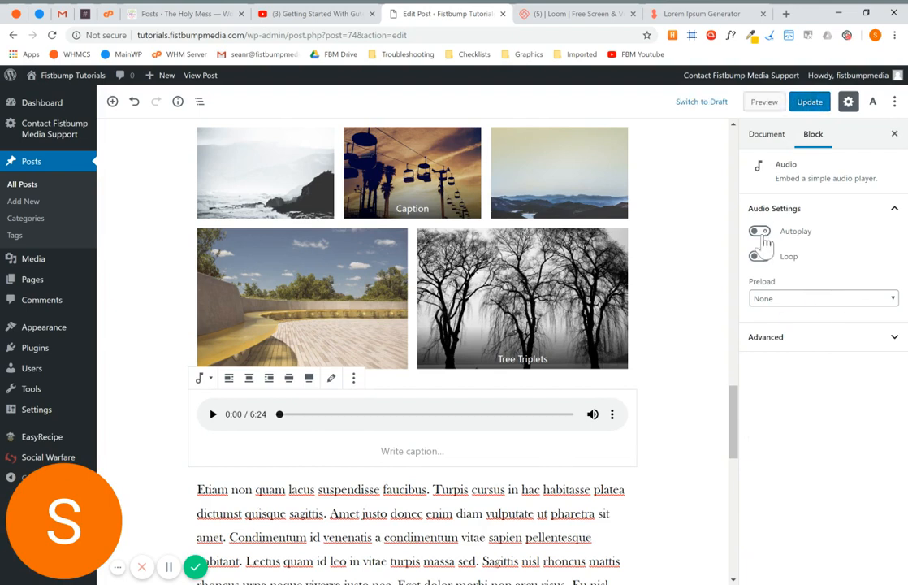
click(760, 232)
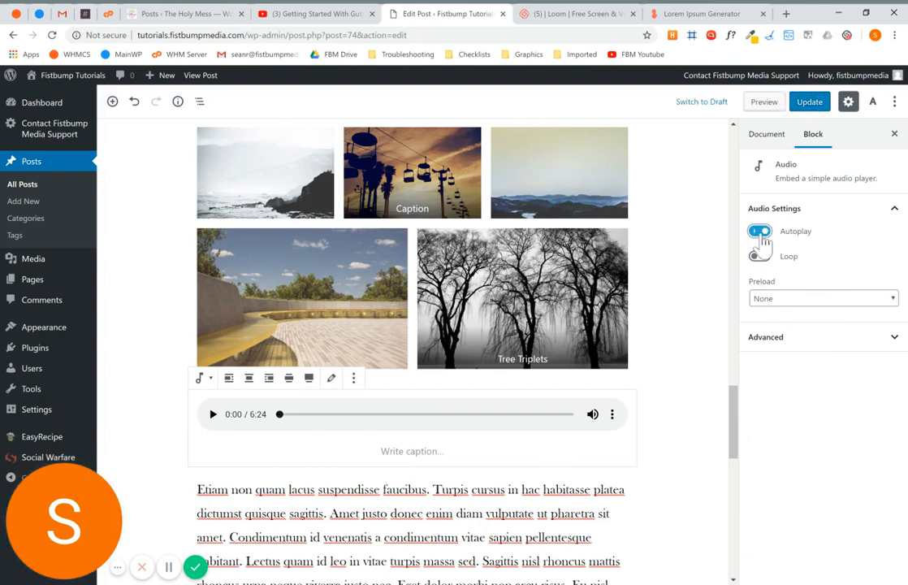
click(762, 235)
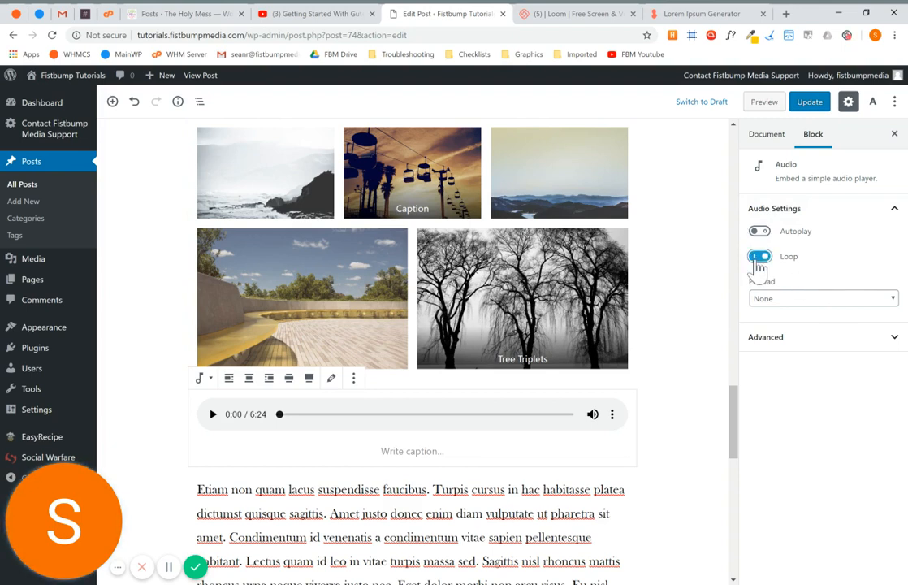
click(760, 258)
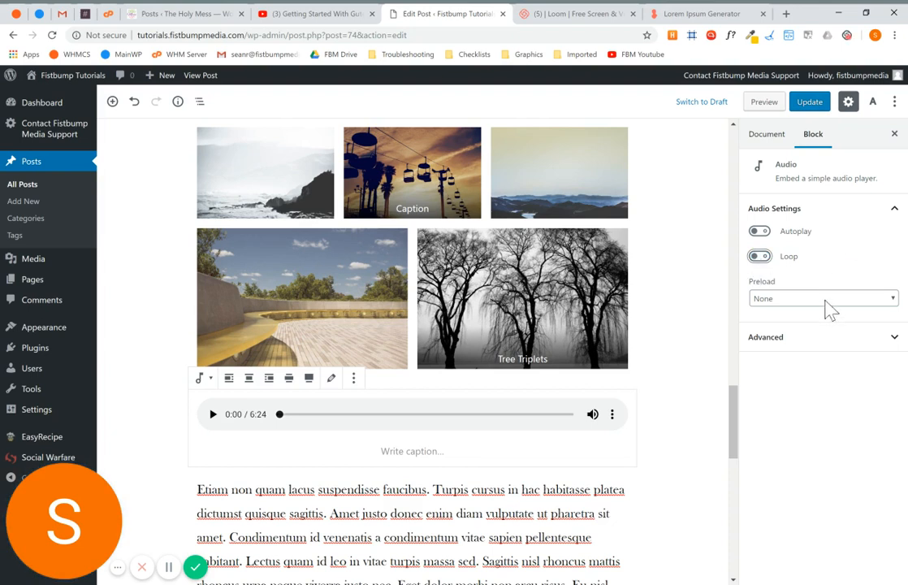
key(Tab)
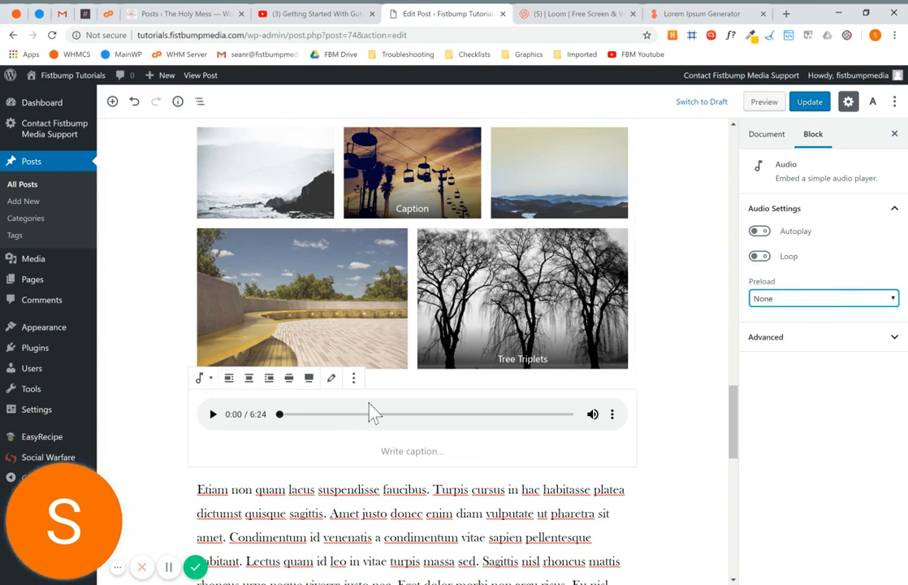
Insert a File block between the audio player and the paragraph below it
click(413, 470)
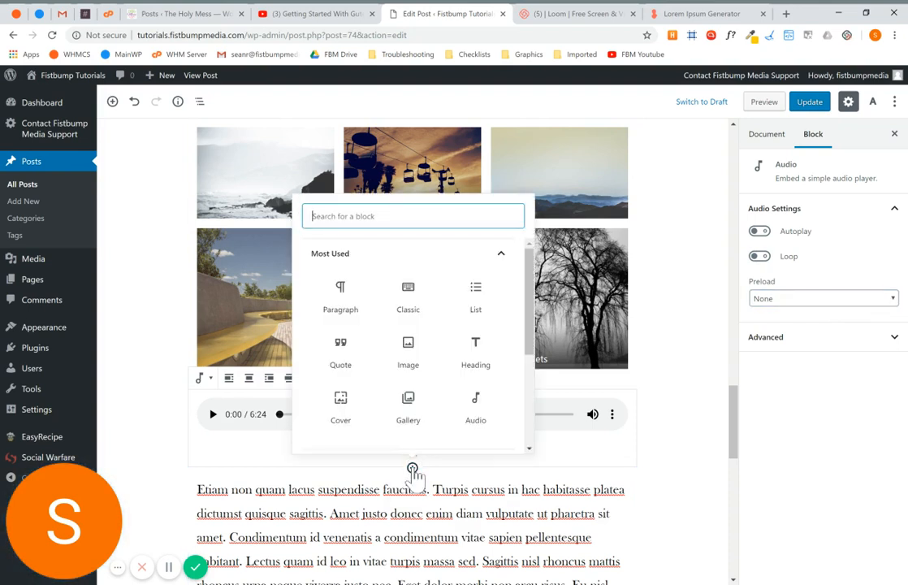
scroll(431, 396, down, 5)
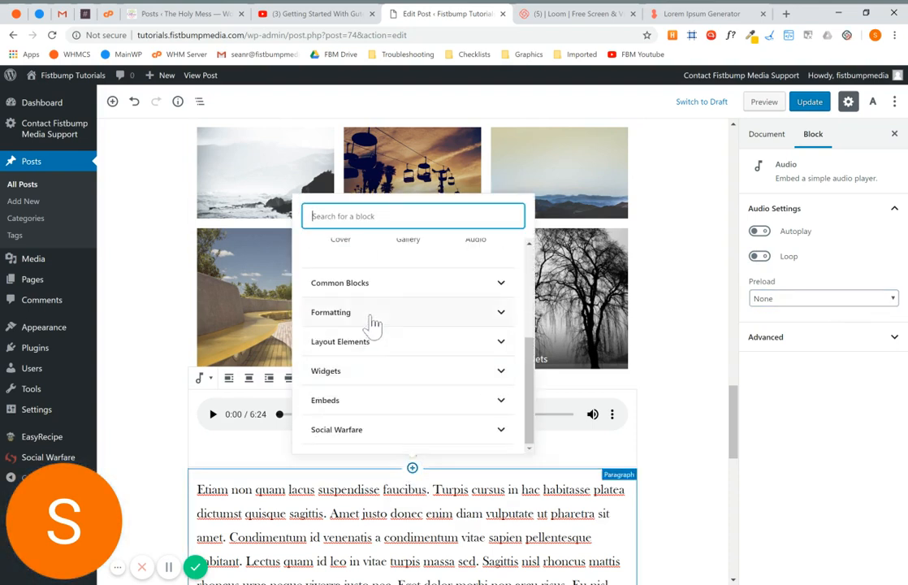
click(406, 292)
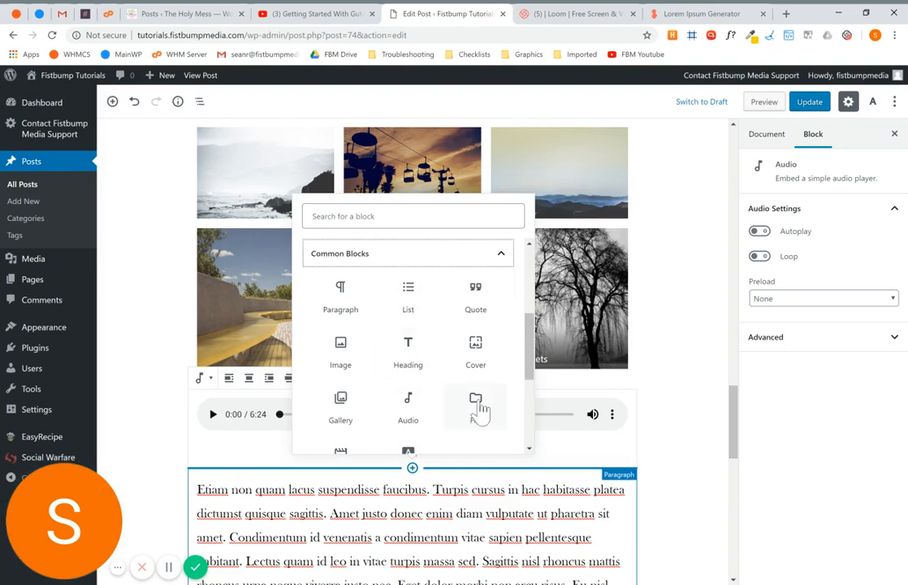
click(484, 412)
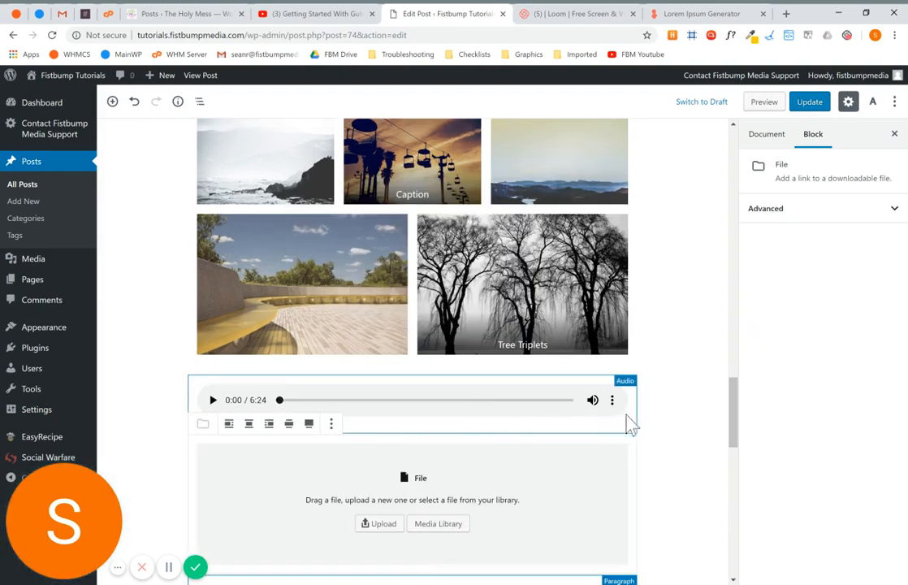
scroll(650, 431, down, 1)
scroll(661, 435, down, 2)
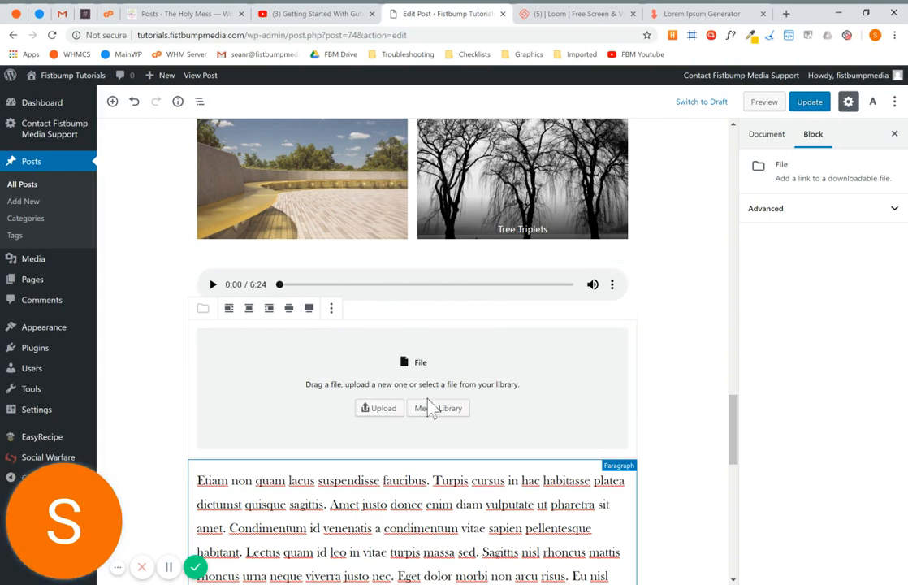
Attach rF28RCBDESZs.128.mp3 from the media library to the file block
click(451, 414)
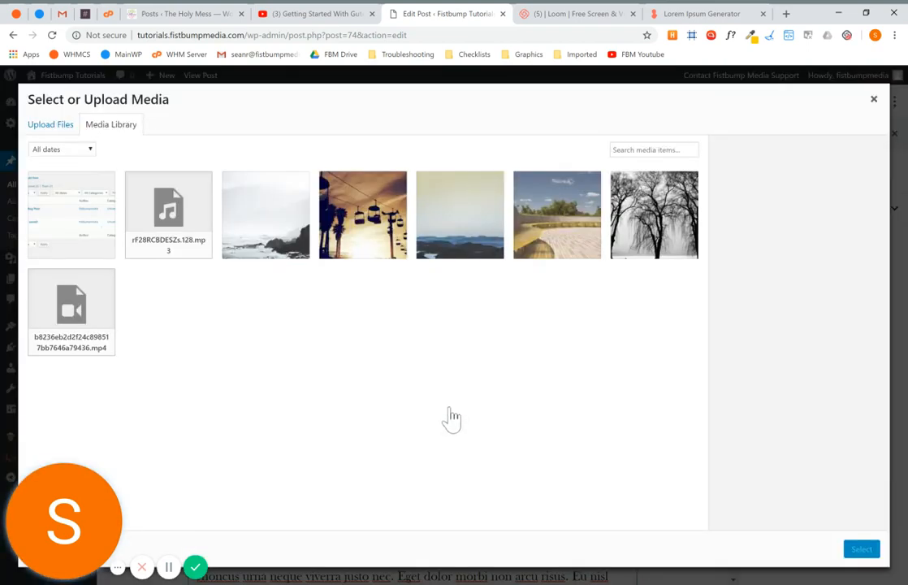
click(163, 237)
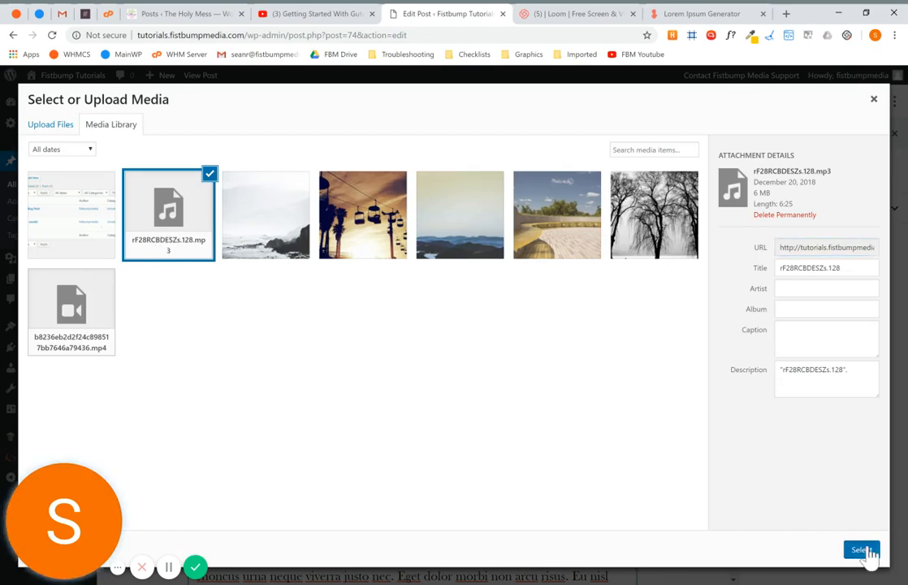
click(862, 550)
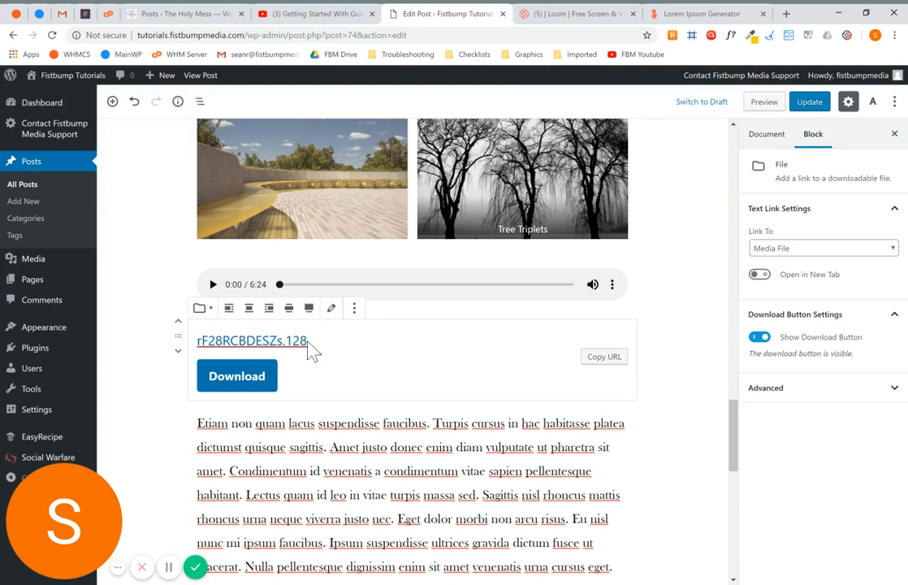
Replace the file block's link text with "Soundtrack"
drag(308, 340, 197, 341)
key(BackSpace)
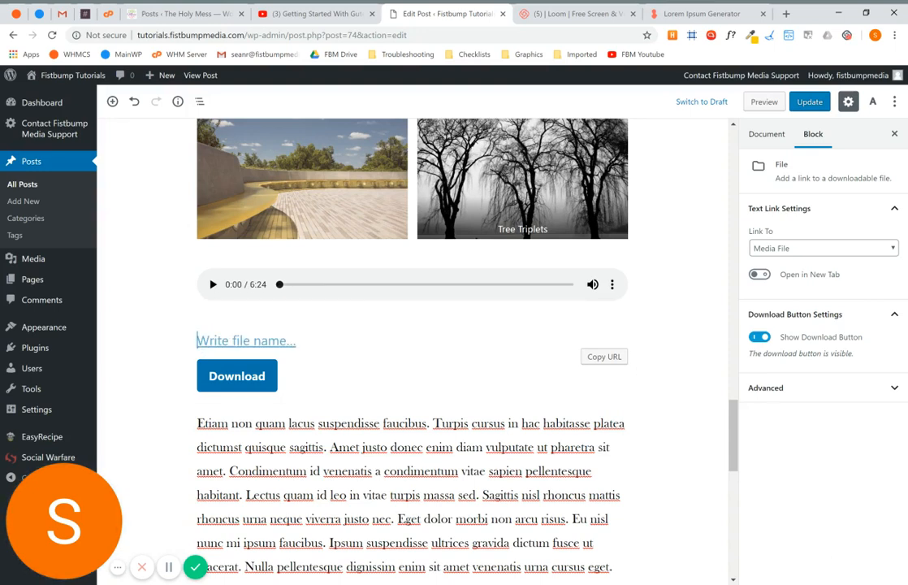
text(Soundtrack)
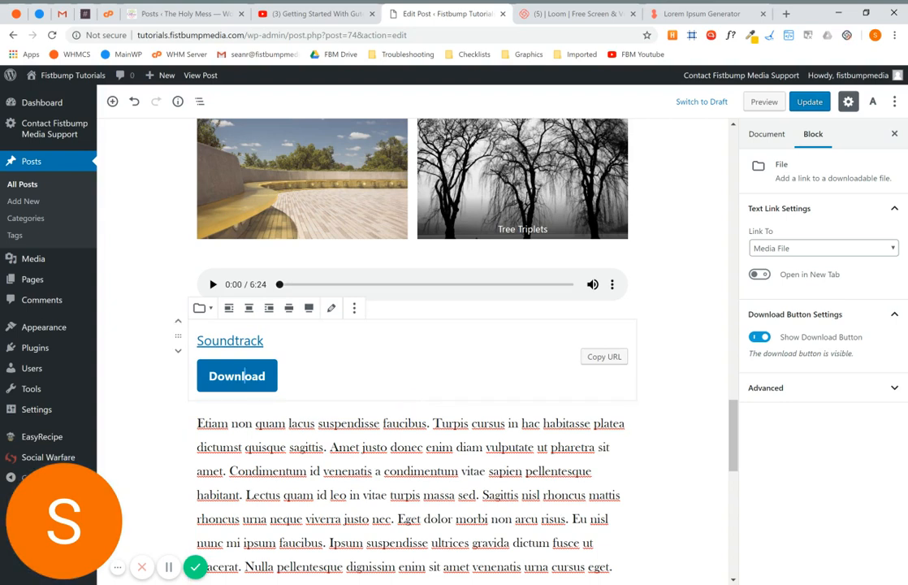
Change the download button's label to "Click here" and copy the file's URL
drag(266, 375, 225, 376)
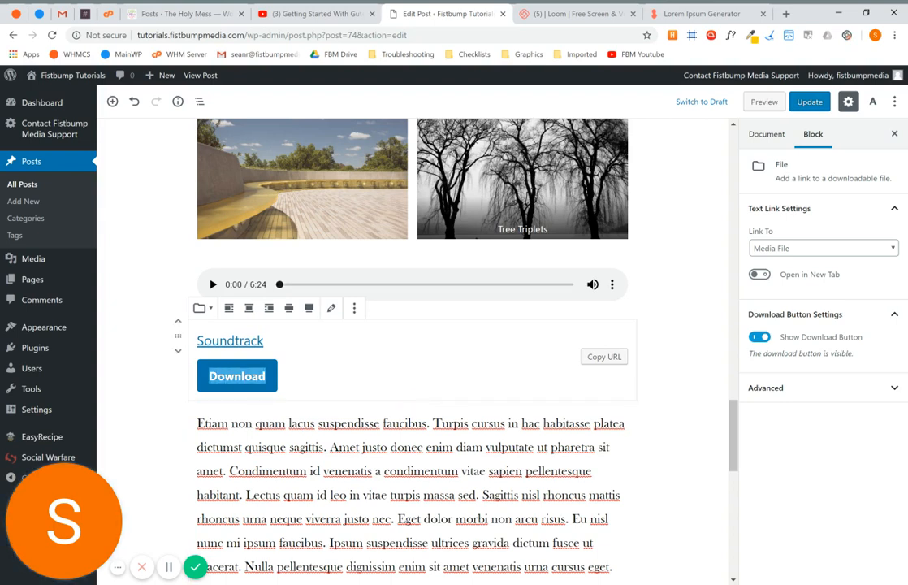
text(Click here)
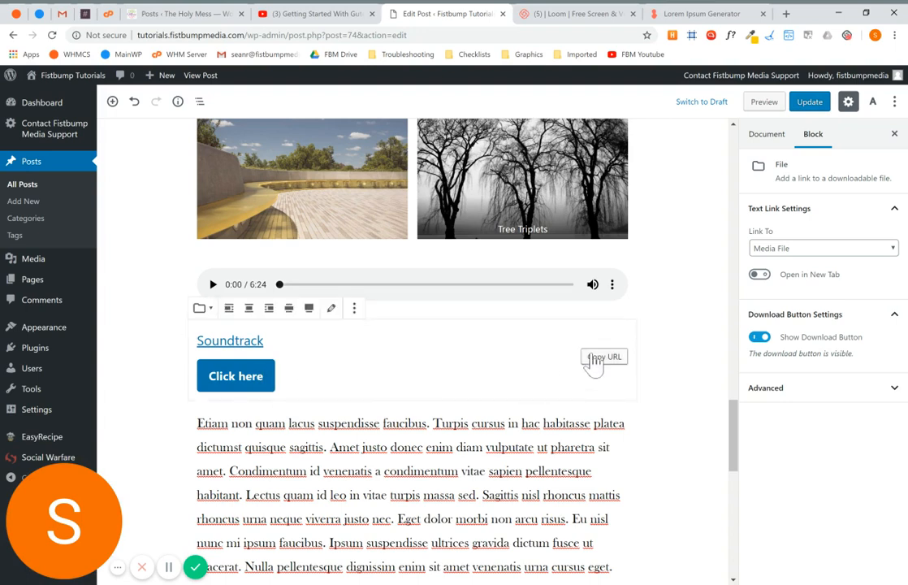
click(603, 356)
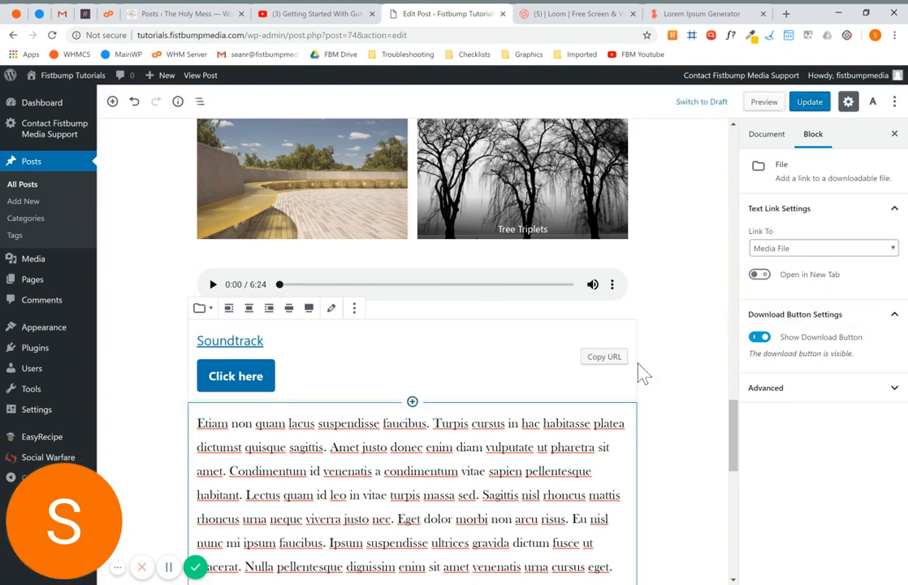
Try wide width on the file block, set it to center alignment, and deselect the block
click(252, 312)
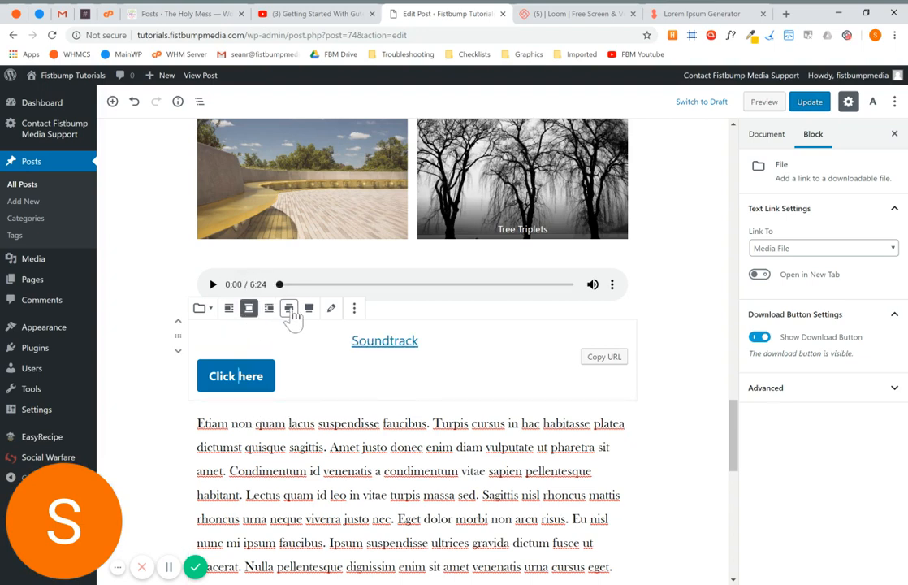
click(291, 317)
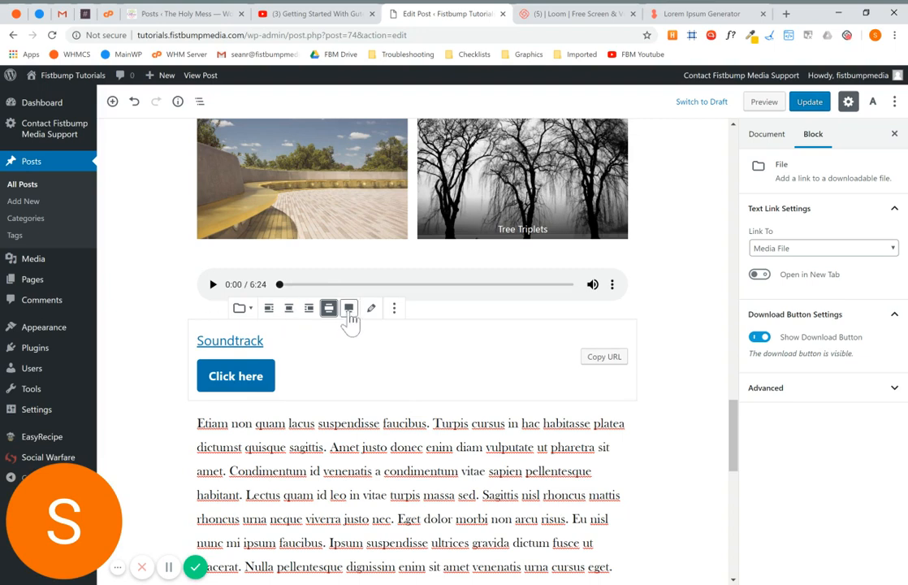
click(291, 318)
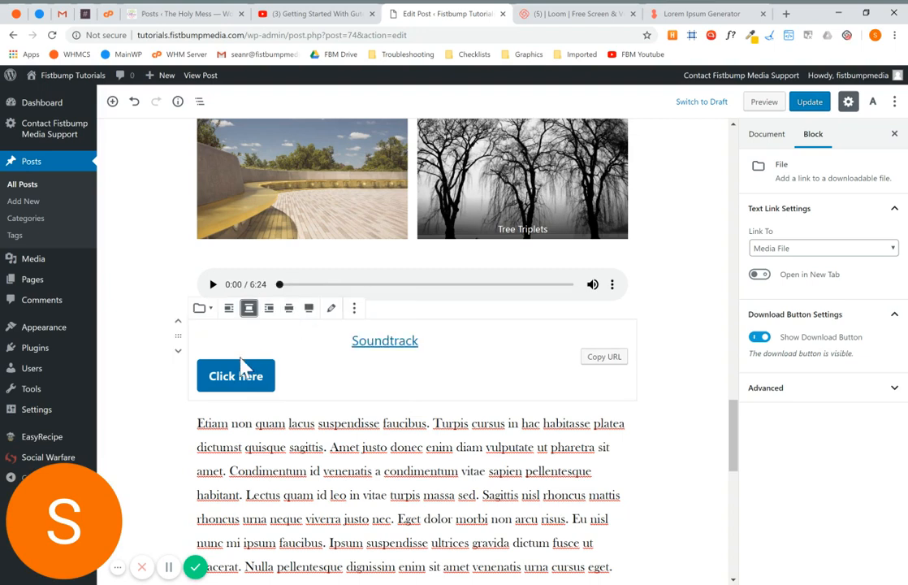
click(133, 433)
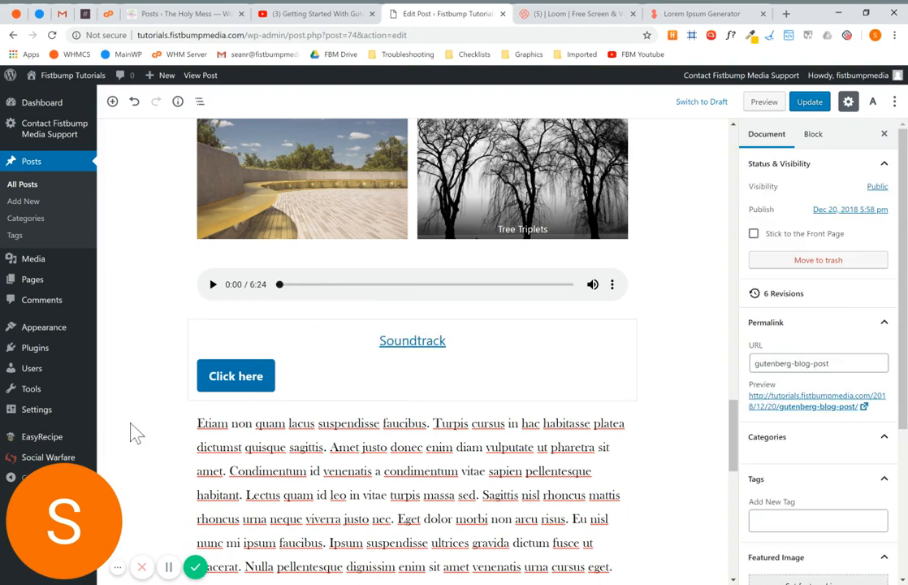
Insert a Video block between the file block and the paragraph starting "Etiam non quam lacus"
click(559, 392)
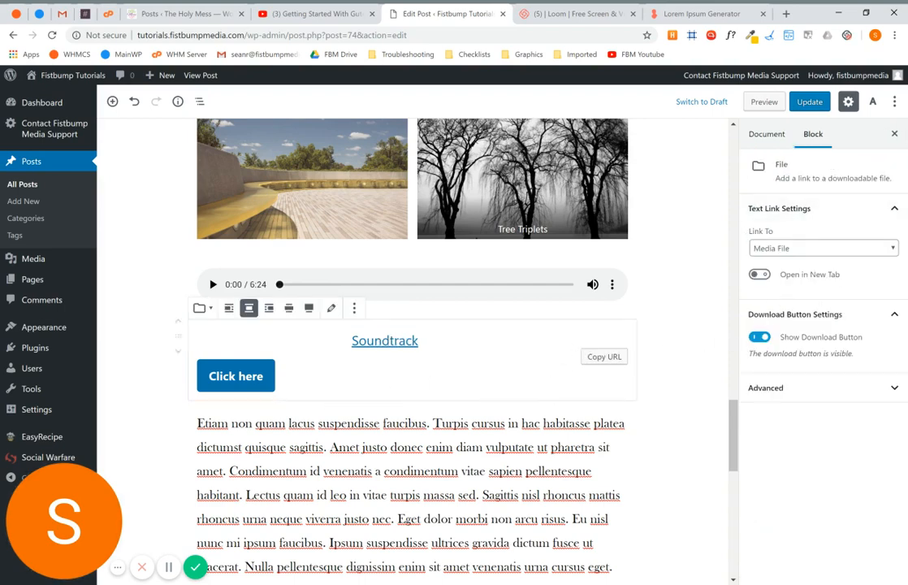
click(413, 494)
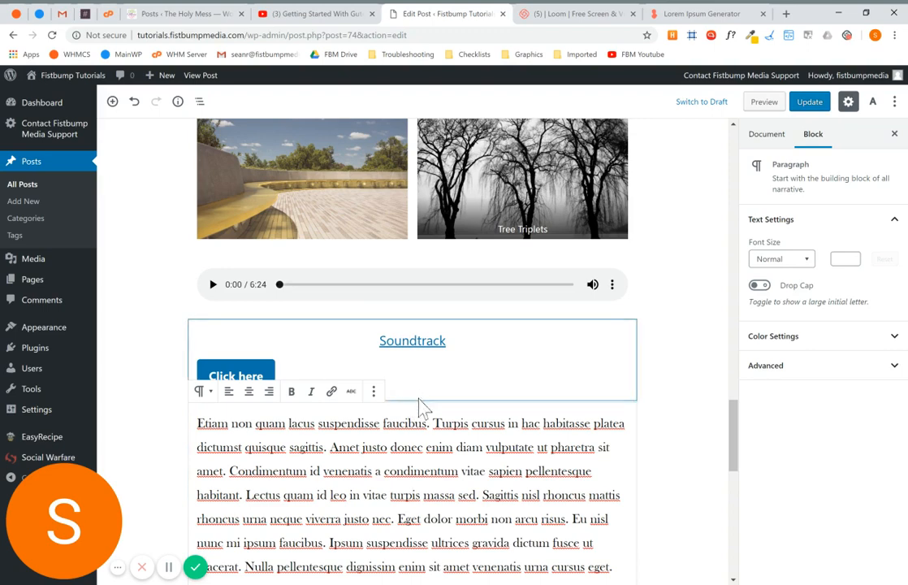
click(662, 477)
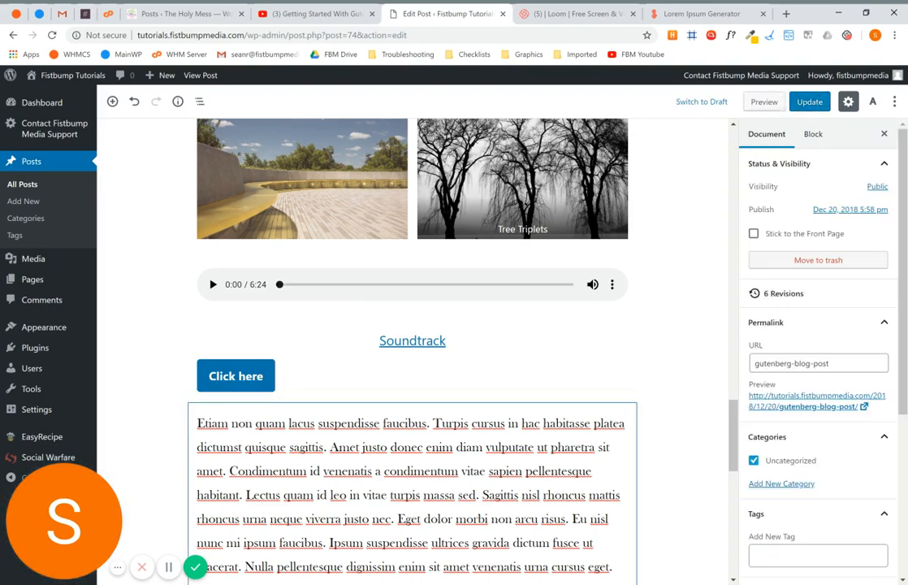
click(413, 402)
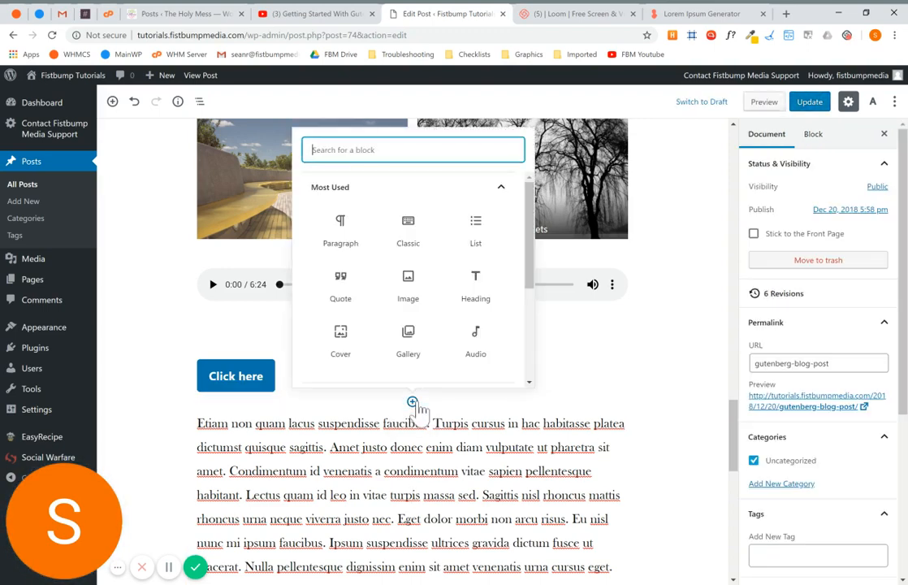
scroll(416, 329, down, 3)
click(392, 218)
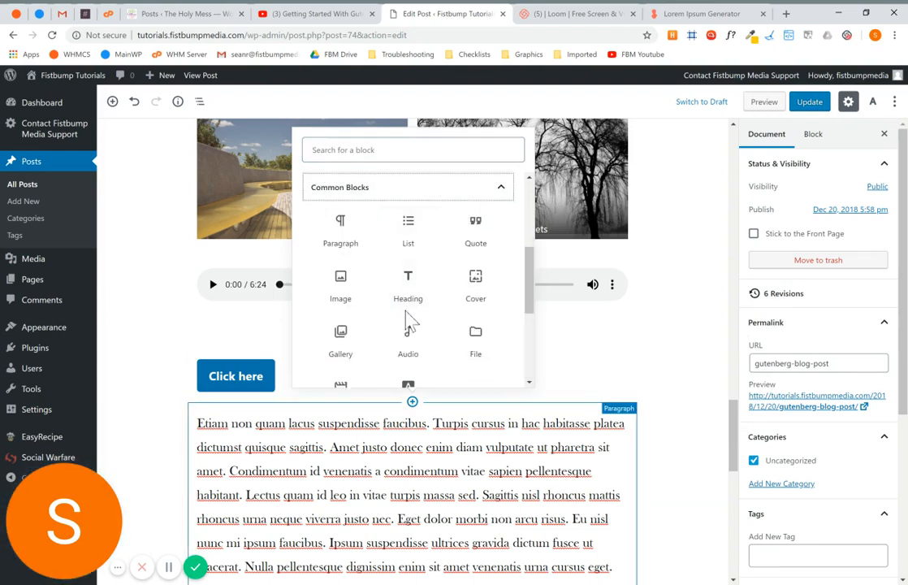
scroll(411, 324, down, 1)
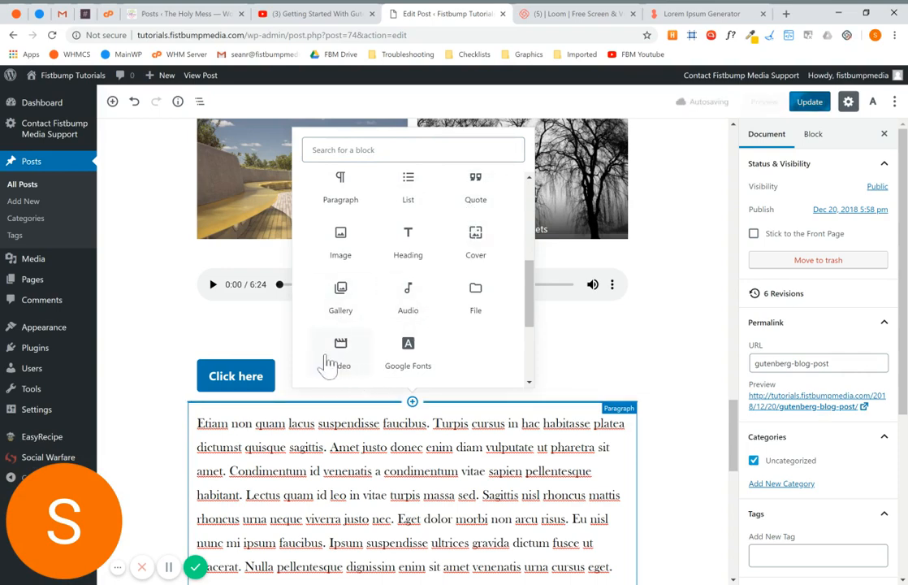
click(345, 364)
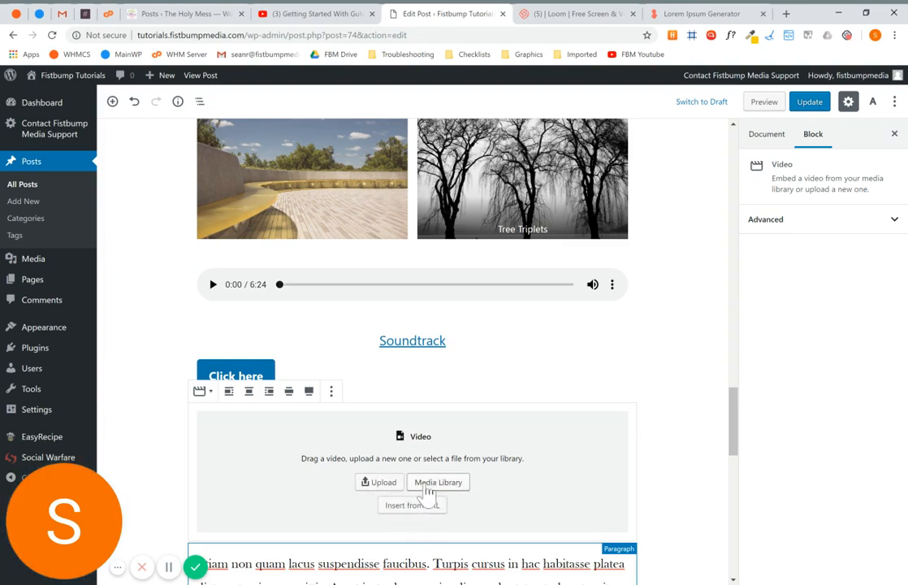
Attach b8236eb2d2f24c898517bb7646a79436.mp4 from the media library to the video block and enable Autoplay, Loop and Muted
click(430, 494)
click(111, 232)
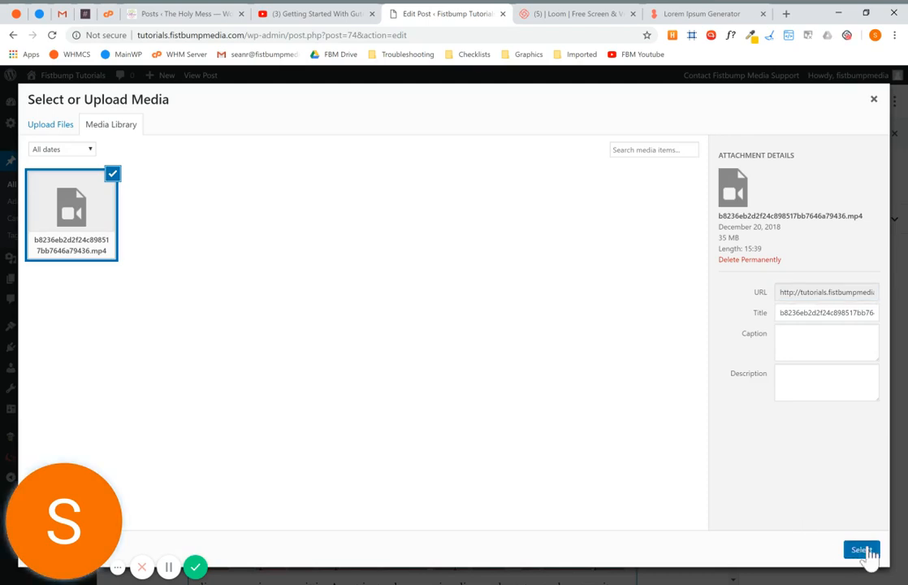
click(862, 549)
scroll(622, 371, down, 2)
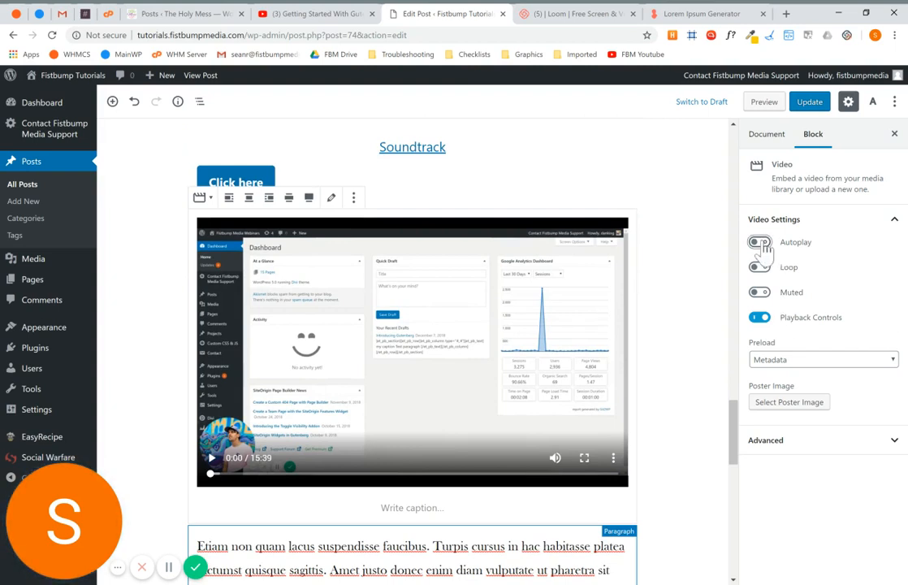
click(768, 296)
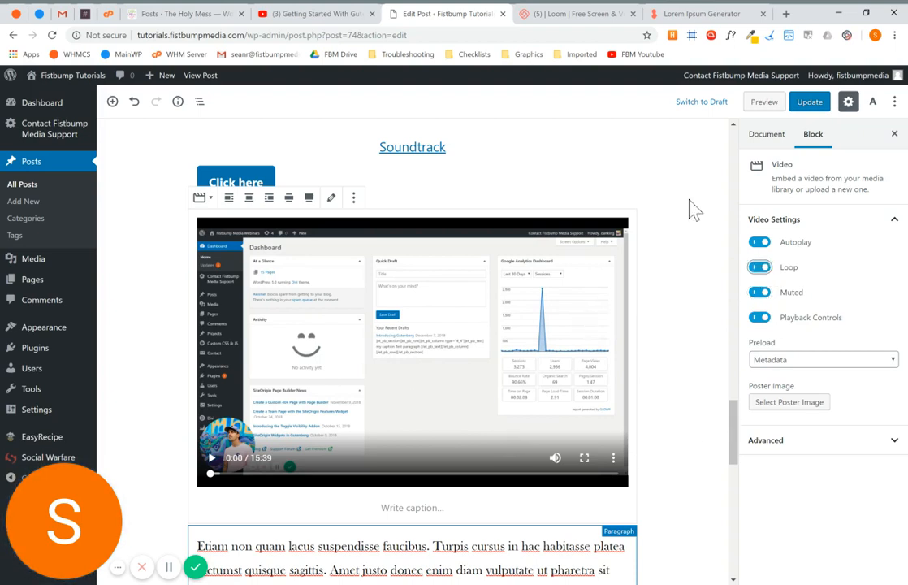
Insert a table with 2 columns and 2 rows directly below the video block
scroll(412, 526, down, 2)
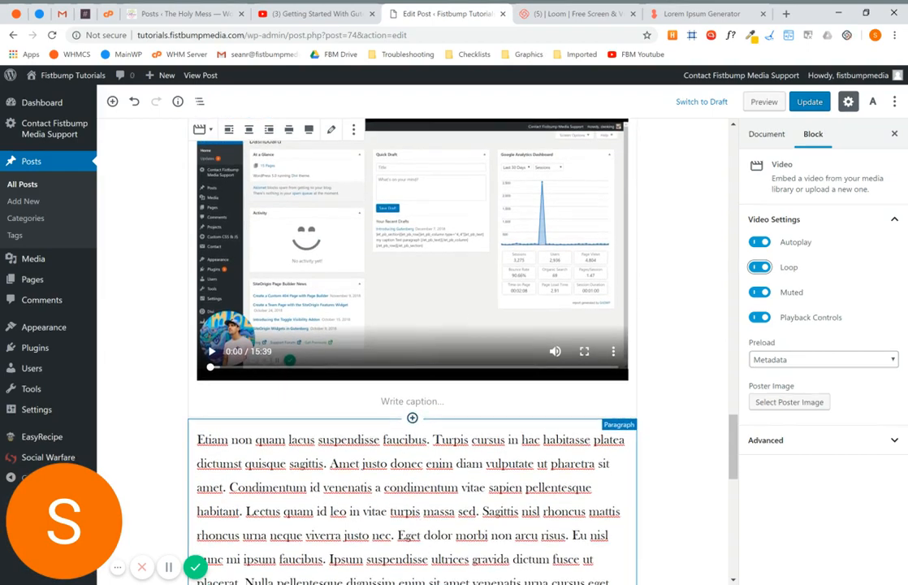
click(412, 419)
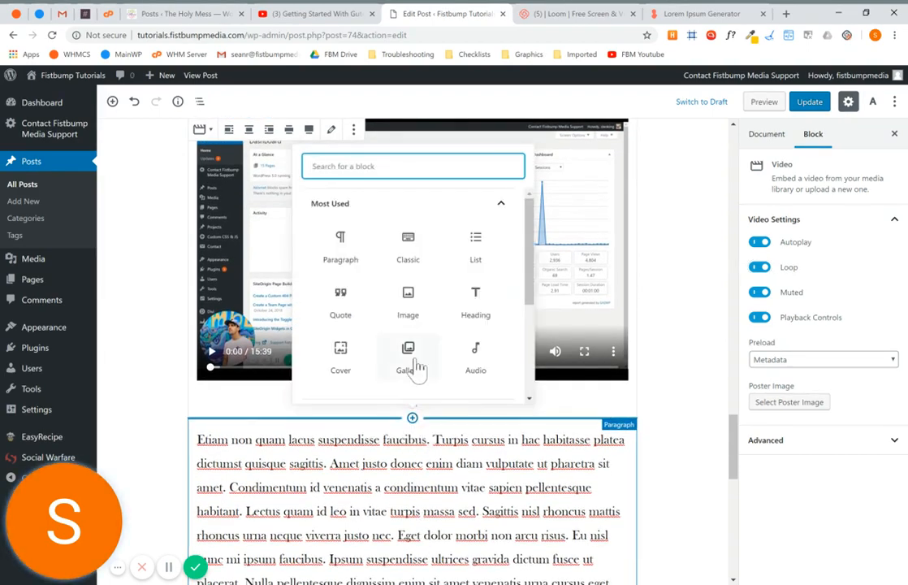
scroll(416, 365, down, 5)
click(367, 264)
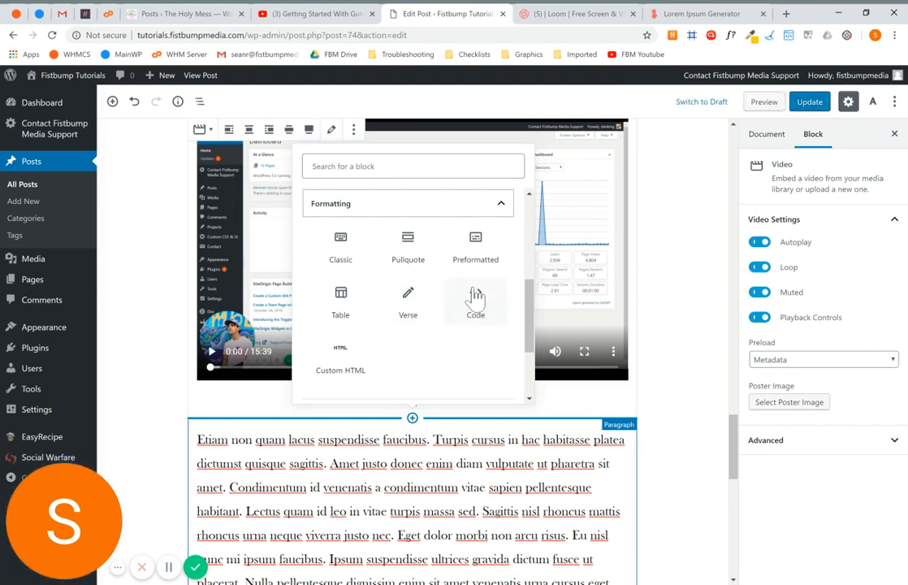
click(344, 308)
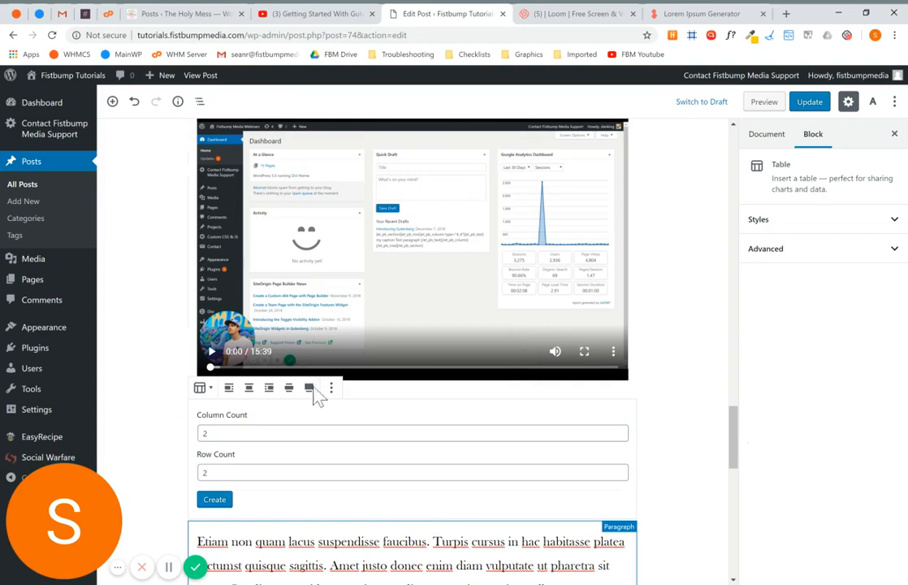
click(229, 503)
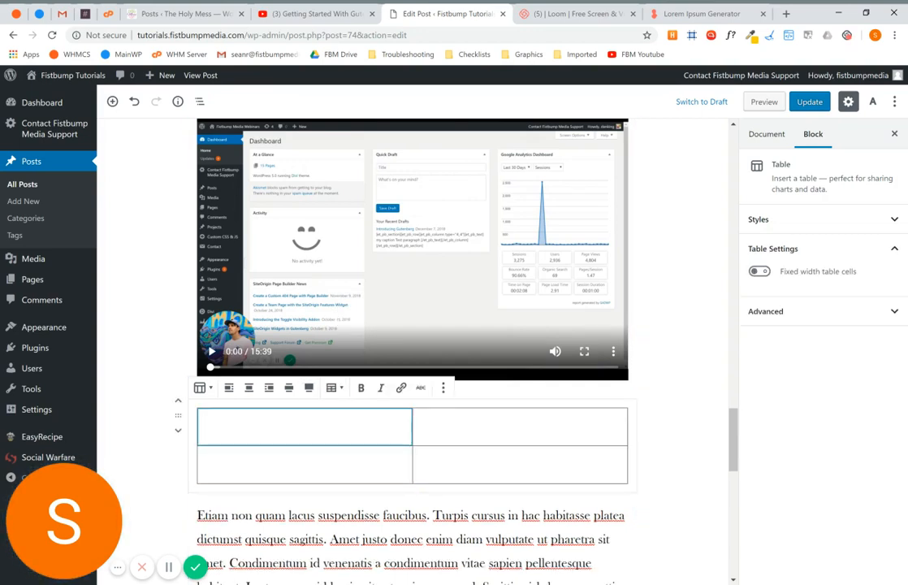
Fill the table's first row with "Items listed" and 6
text(Items list)
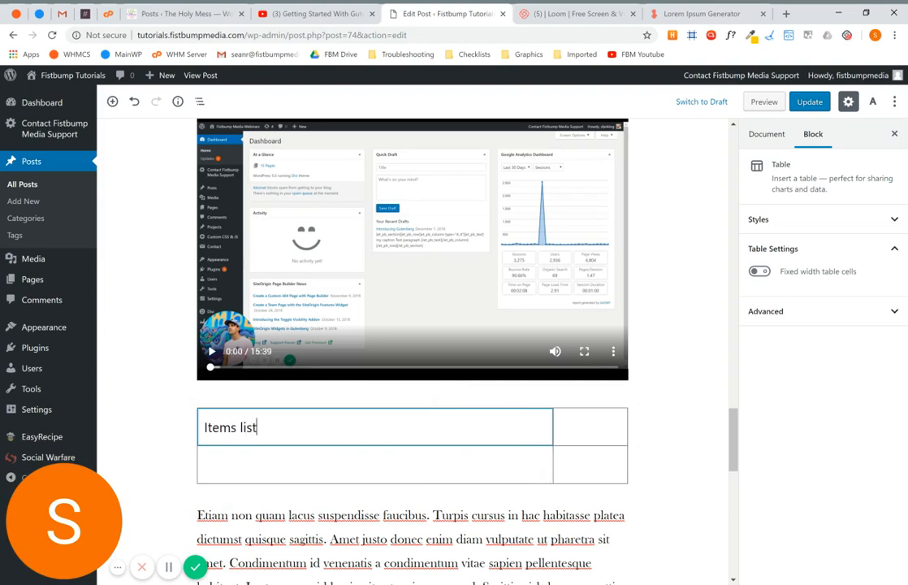
text(ed)
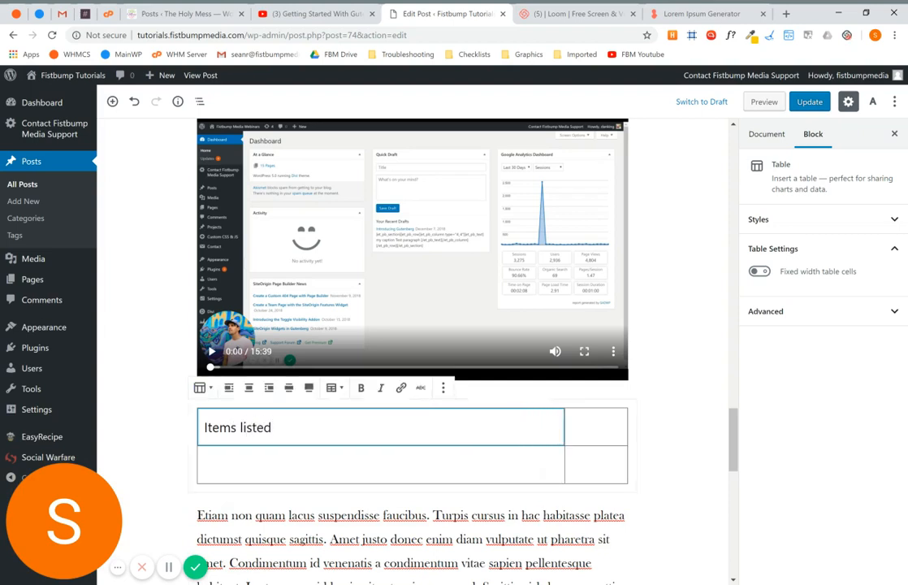
click(596, 428)
text(6)
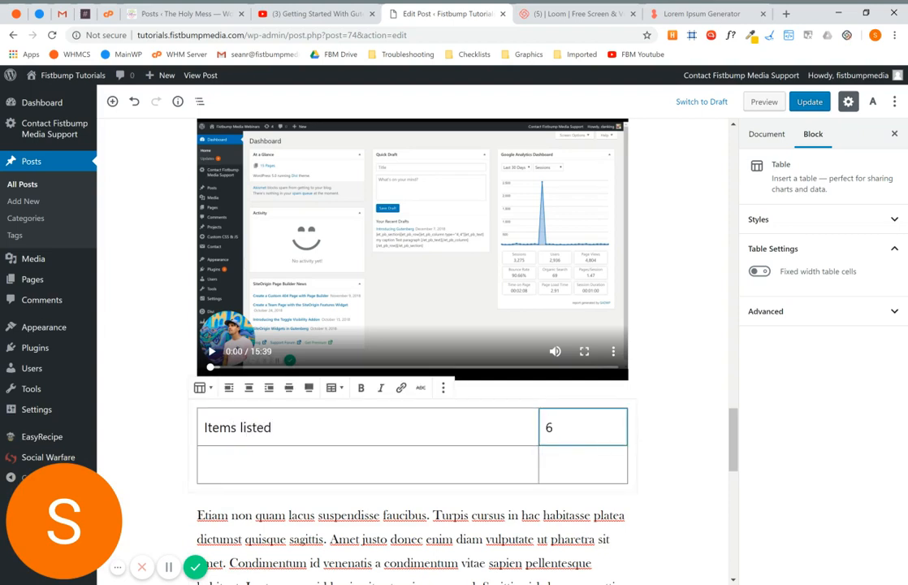
Fill the table's second row with "Number of paragraphs" and 5, and deselect the table
click(367, 465)
text(Num)
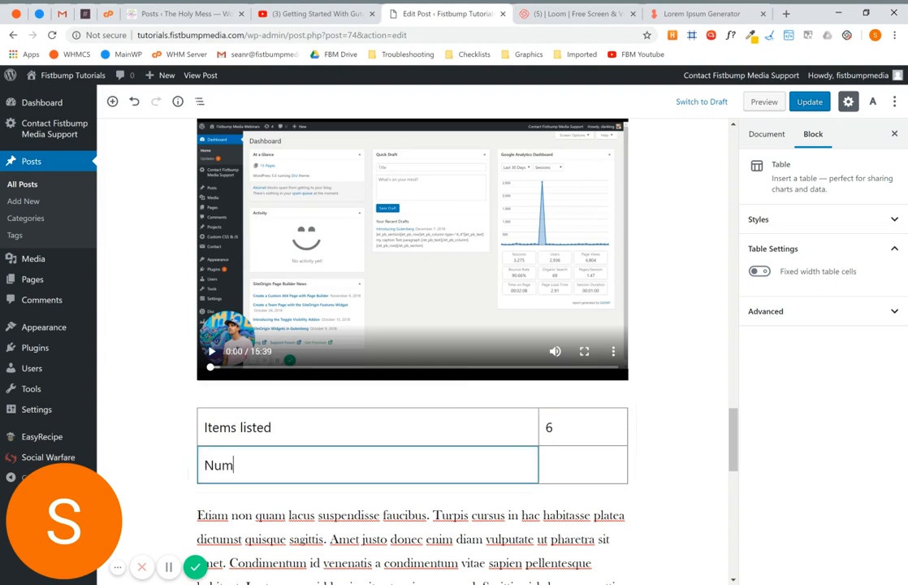
text(ber of paragrah)
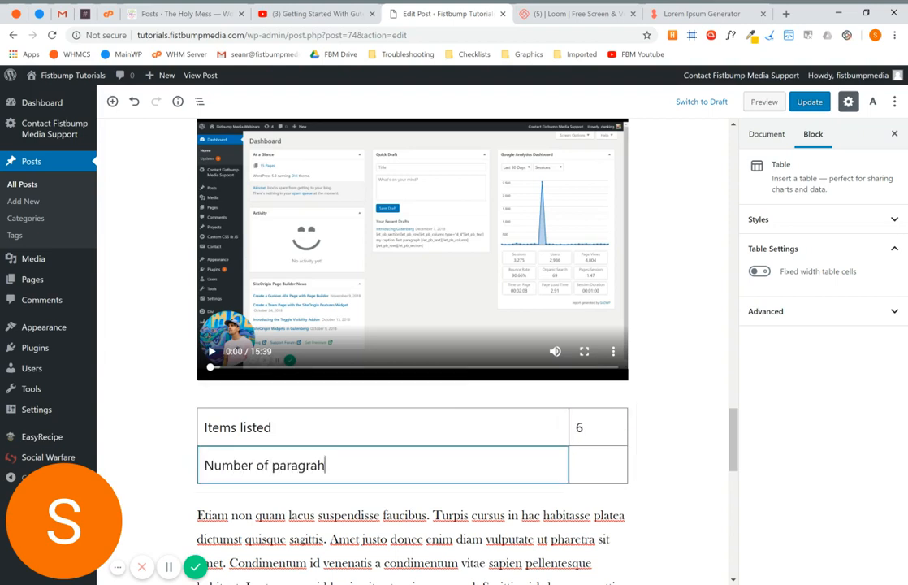
key(BackSpace)
text(phs)
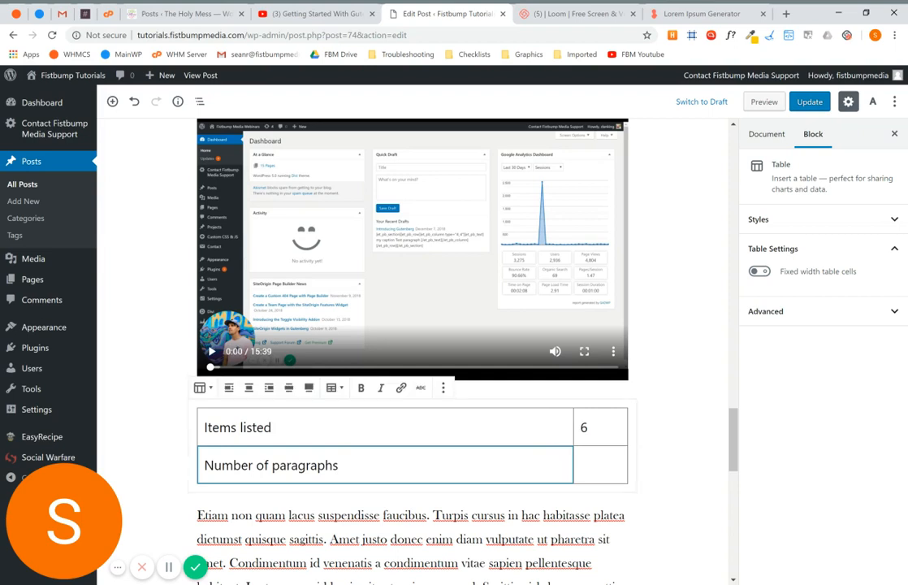
click(599, 465)
text(5)
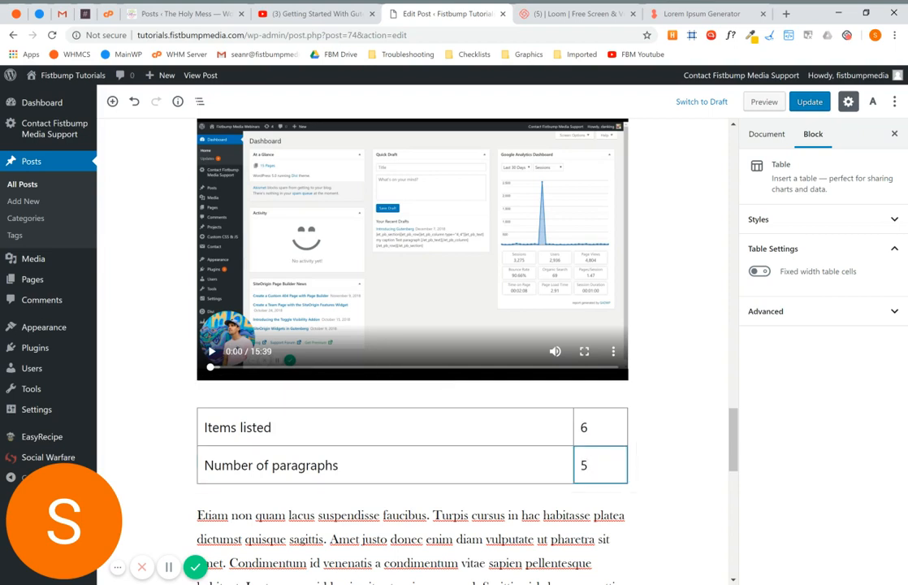
click(727, 471)
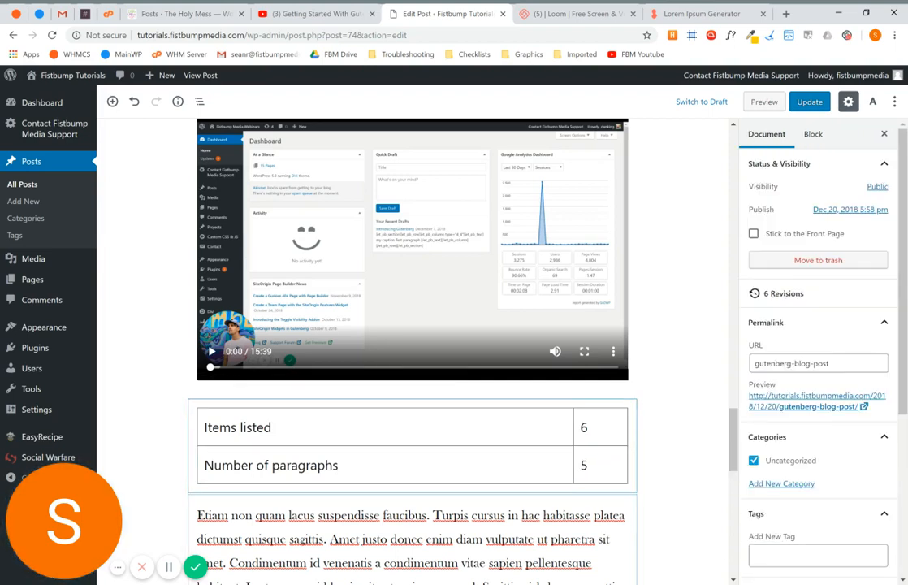
Insert a Columns layout block between the table and the paragraph below it
click(412, 495)
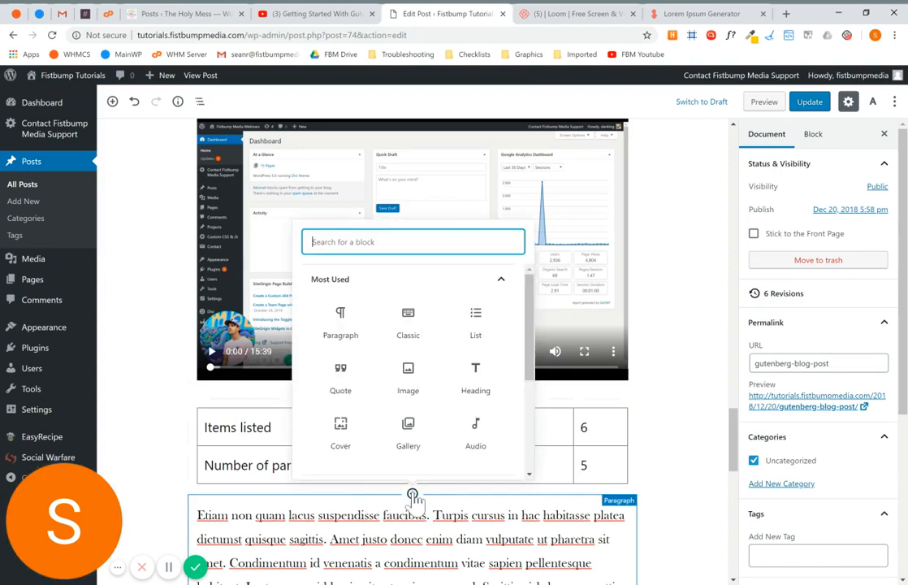
scroll(428, 357, down, 5)
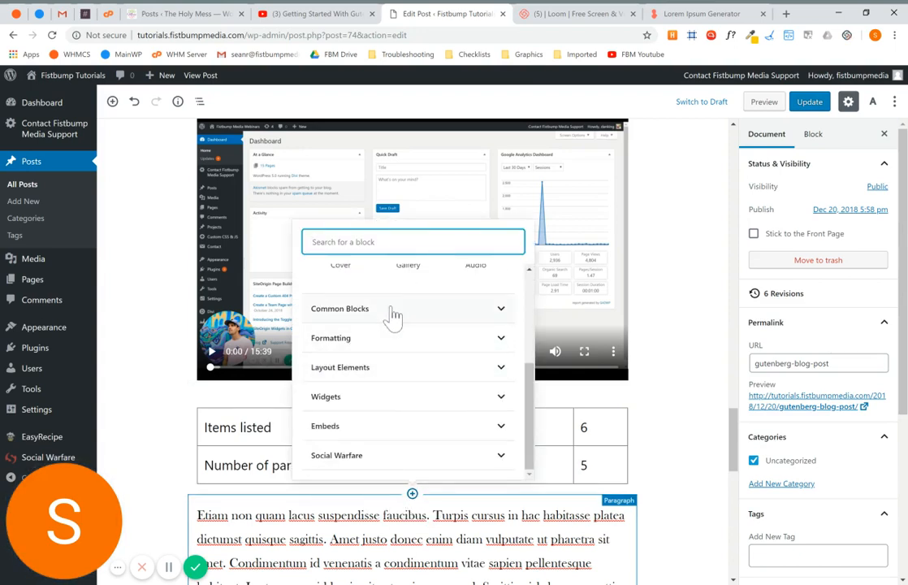
click(394, 347)
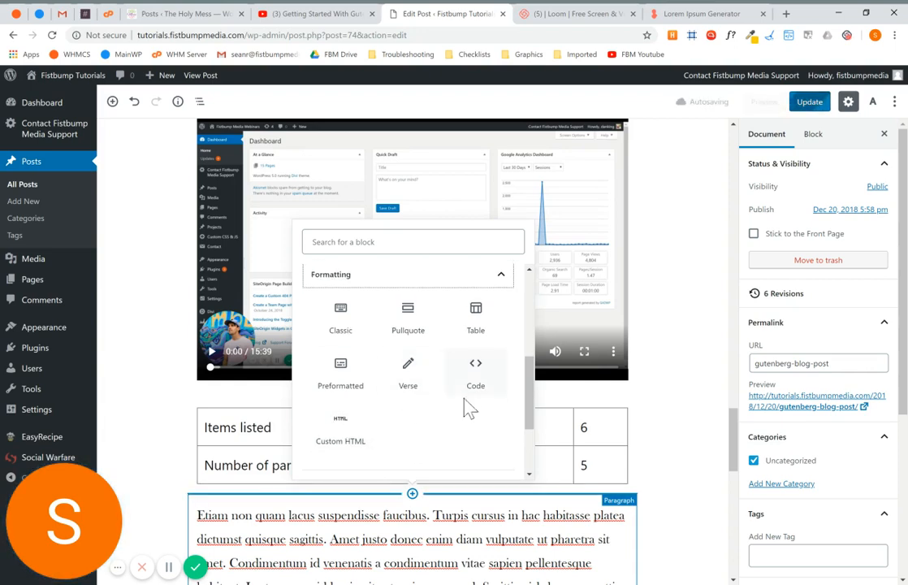
scroll(464, 405, down, 2)
click(405, 376)
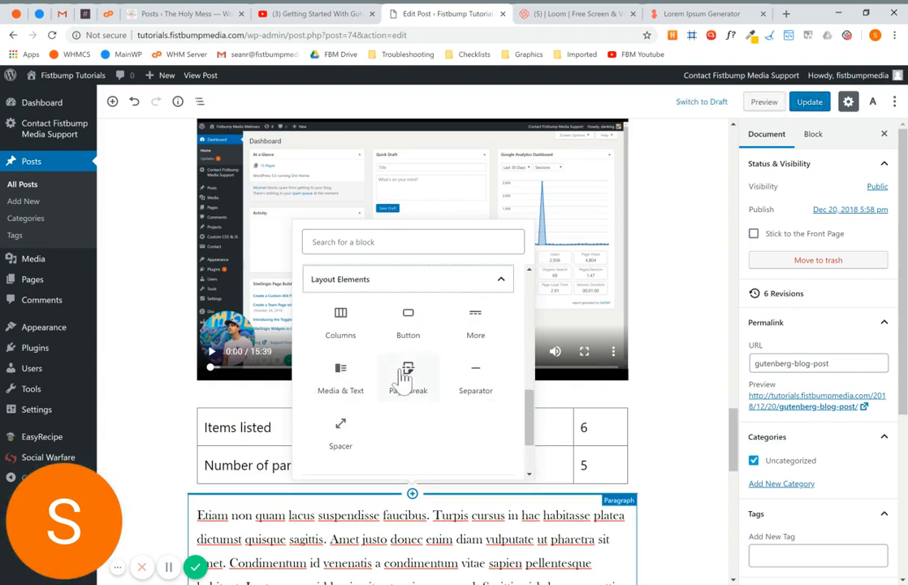
click(342, 321)
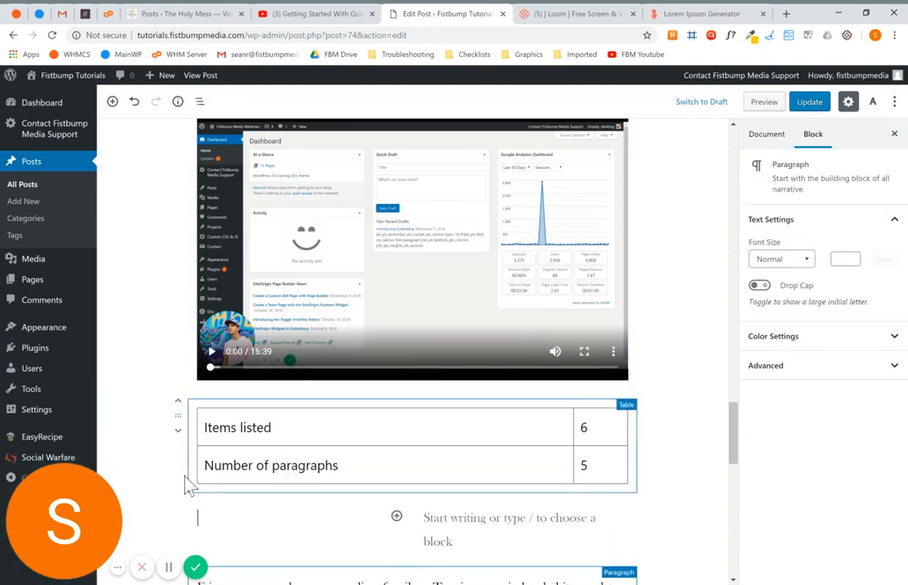
Add an H2 heading block reading "heading" to the first column, with an empty paragraph beneath it
scroll(187, 485, down, 3)
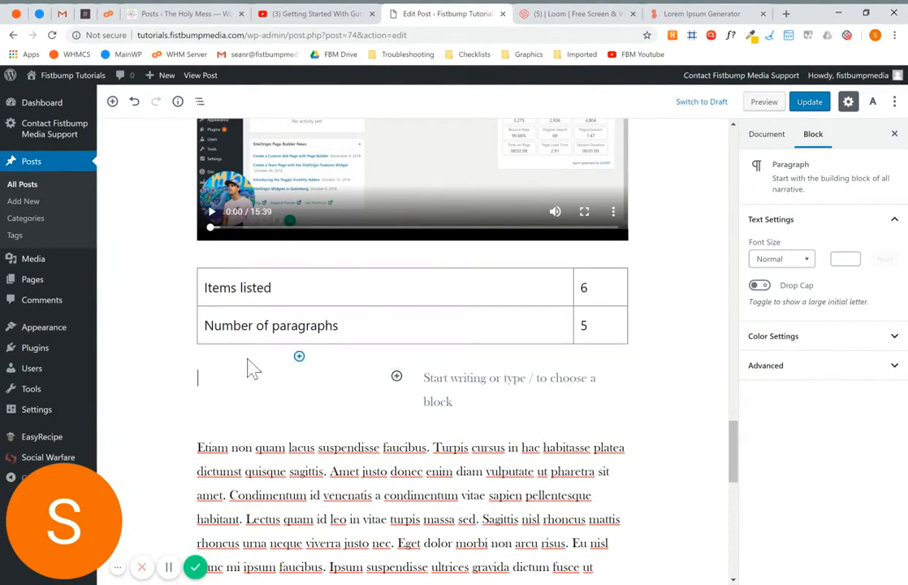
click(396, 376)
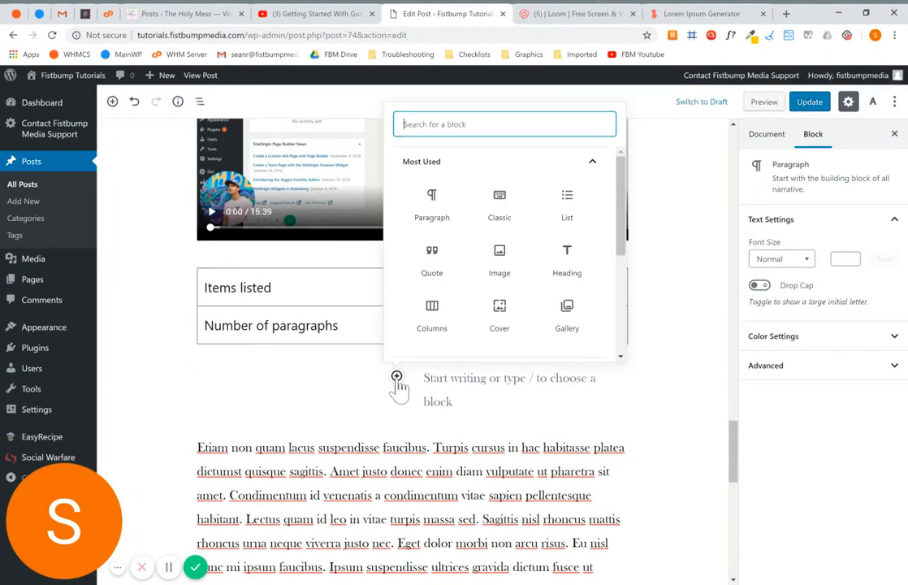
scroll(552, 309, down, 1)
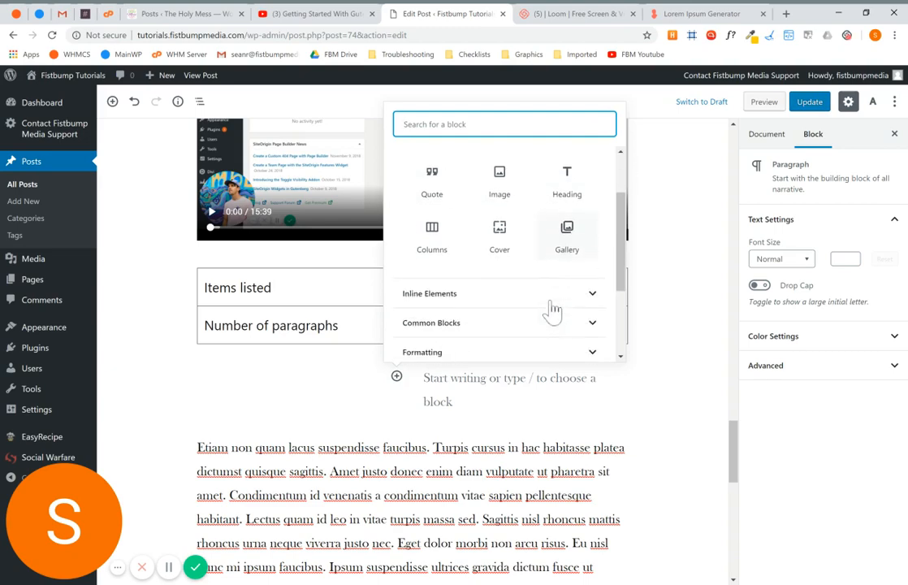
scroll(552, 341, up, 1)
scroll(487, 275, down, 1)
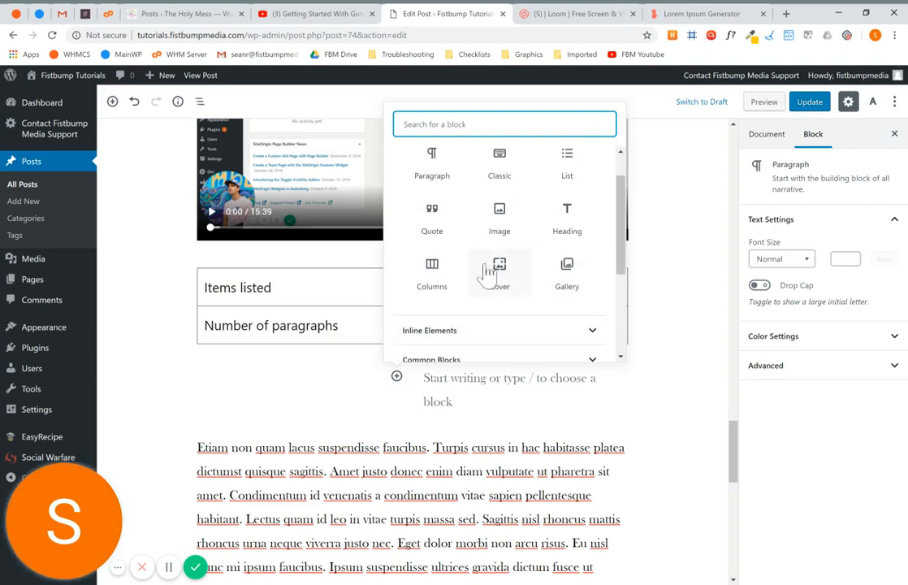
click(567, 215)
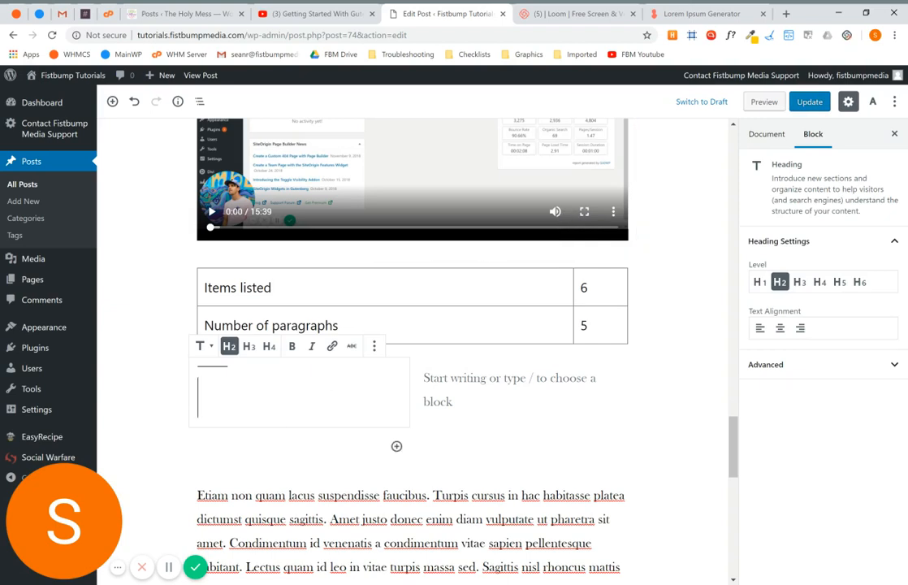
key(Return)
click(280, 431)
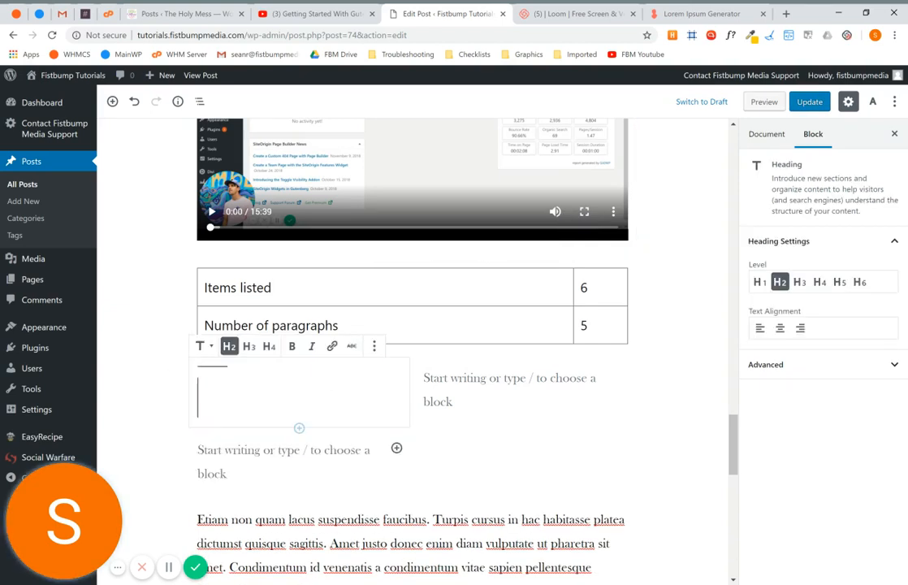
text(heading)
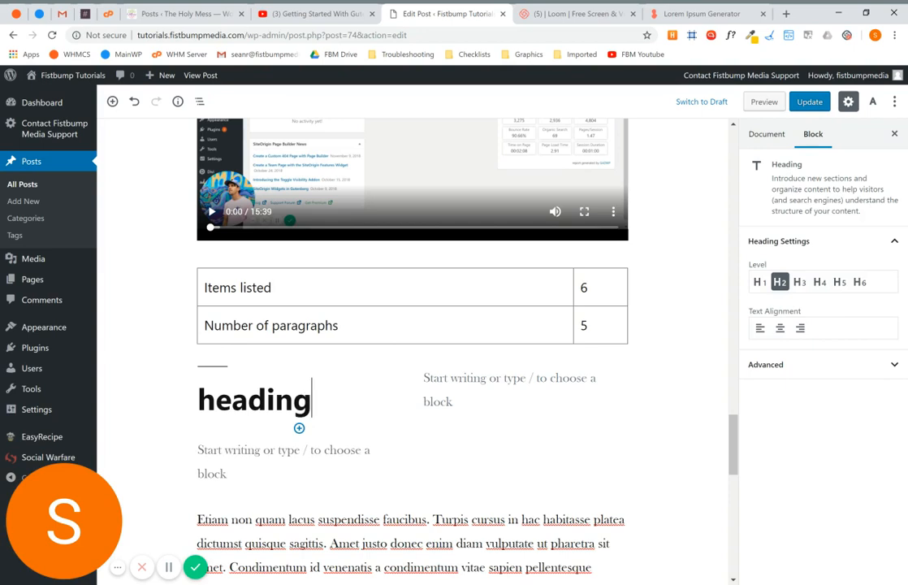
Enter "Paragraph" in the empty paragraph beneath the first column's heading
click(285, 451)
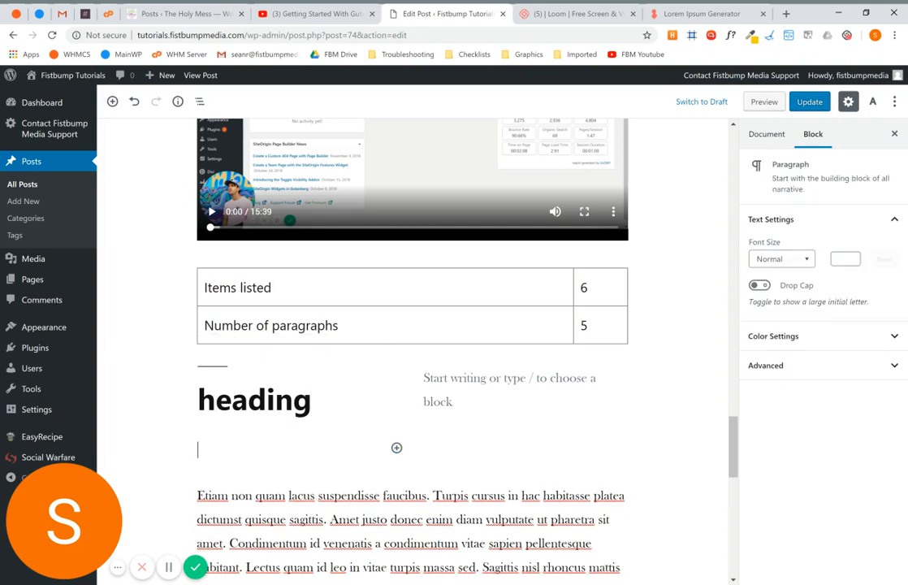
text(Paragraph)
Insert an Image block in the second column using gratisography-modern-park-bench-thumbnail-small.jpg from the media library, and deselect it
click(424, 379)
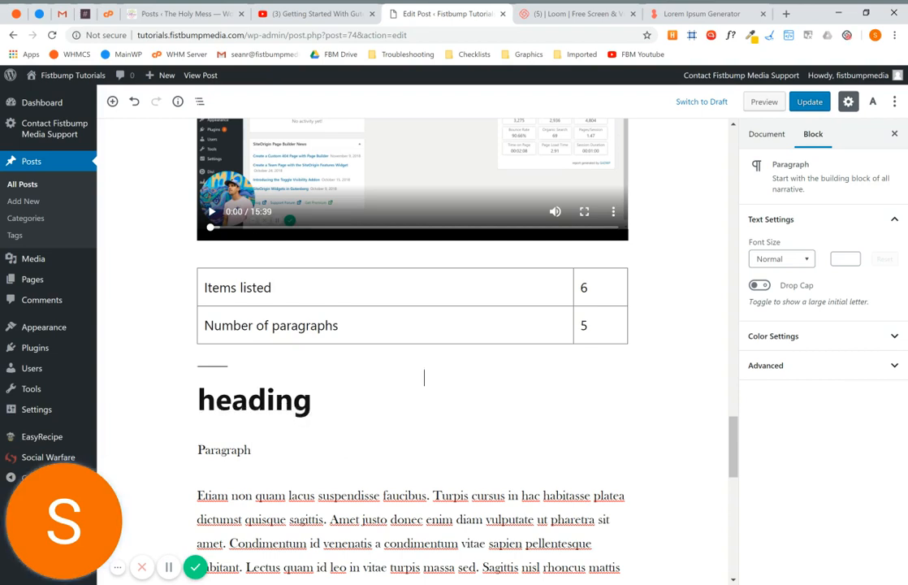
click(626, 377)
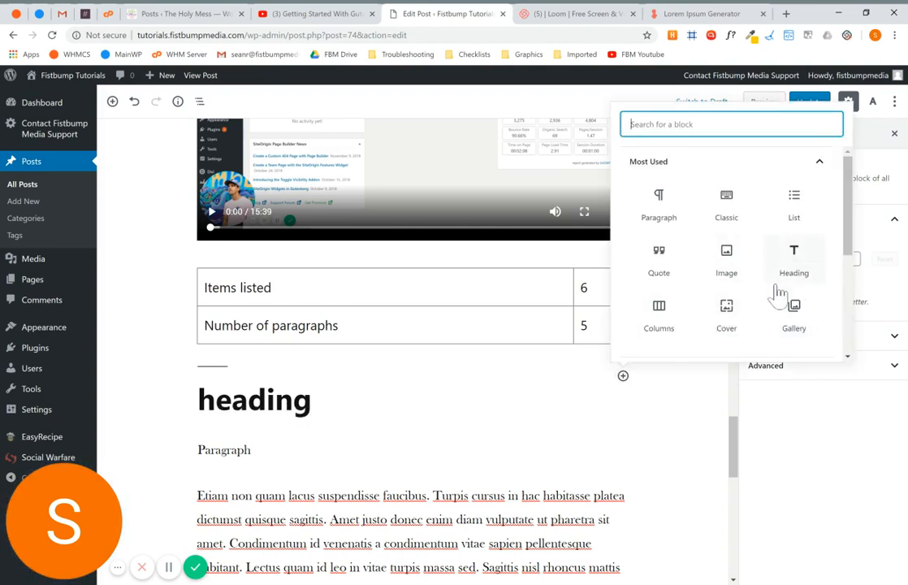
click(726, 265)
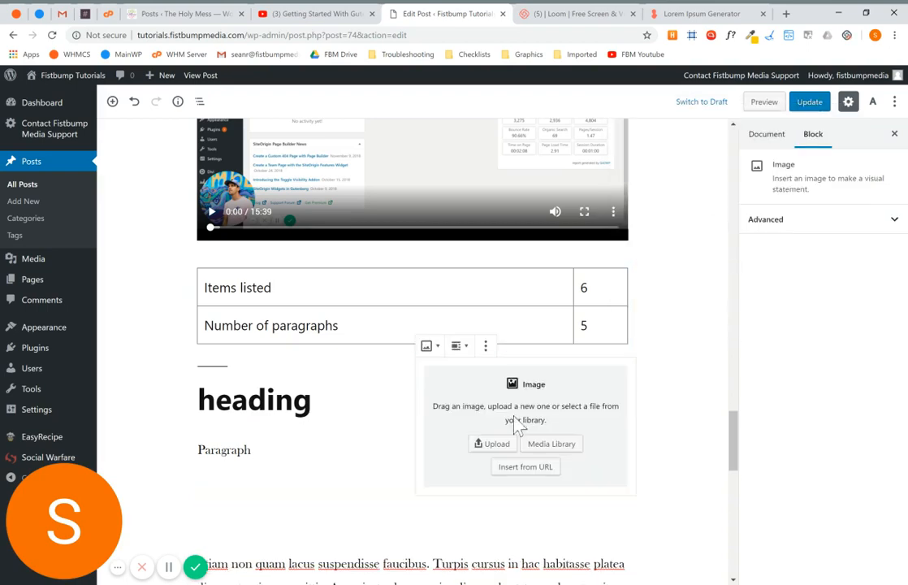
click(545, 449)
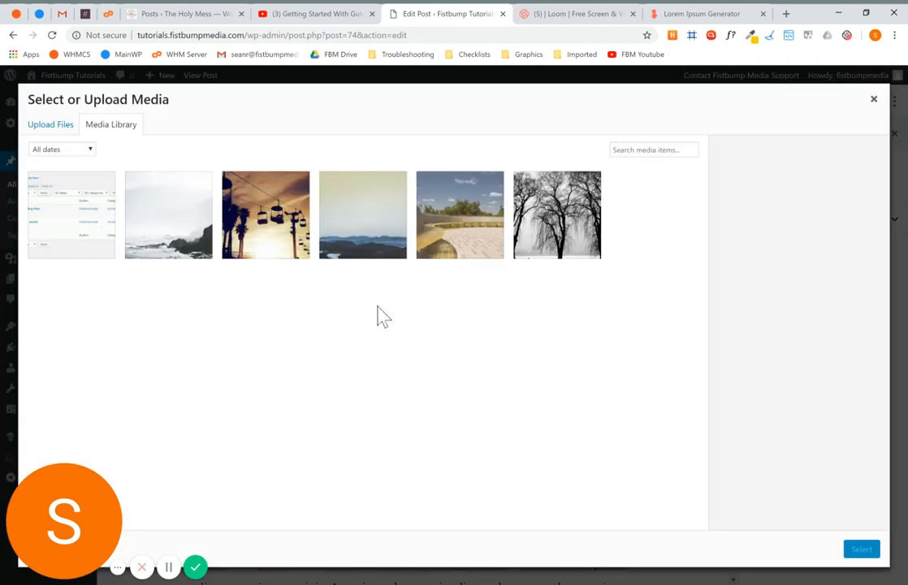
click(209, 227)
click(450, 223)
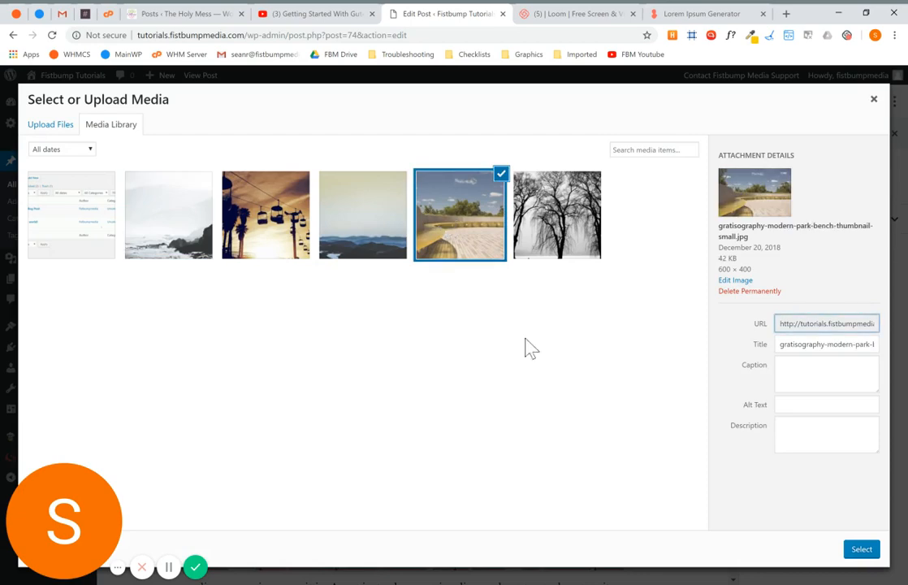
click(861, 548)
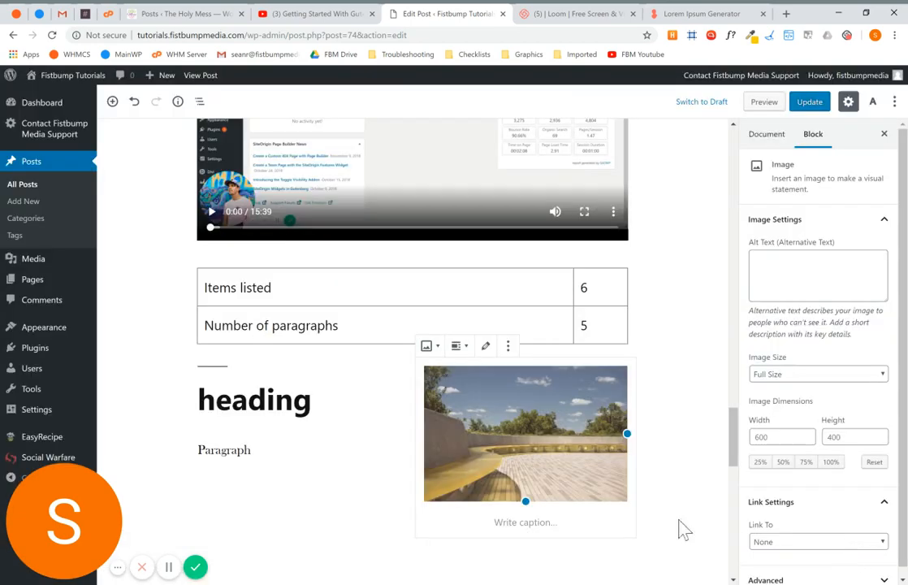
click(707, 441)
scroll(706, 439, down, 2)
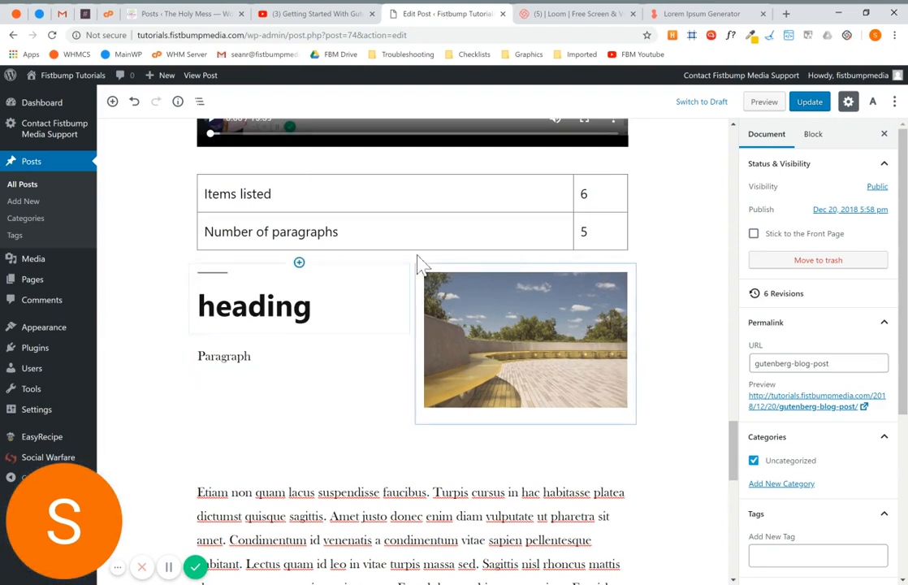
Select the Columns block, its image and its heading separately to examine the settings each one offers
click(412, 456)
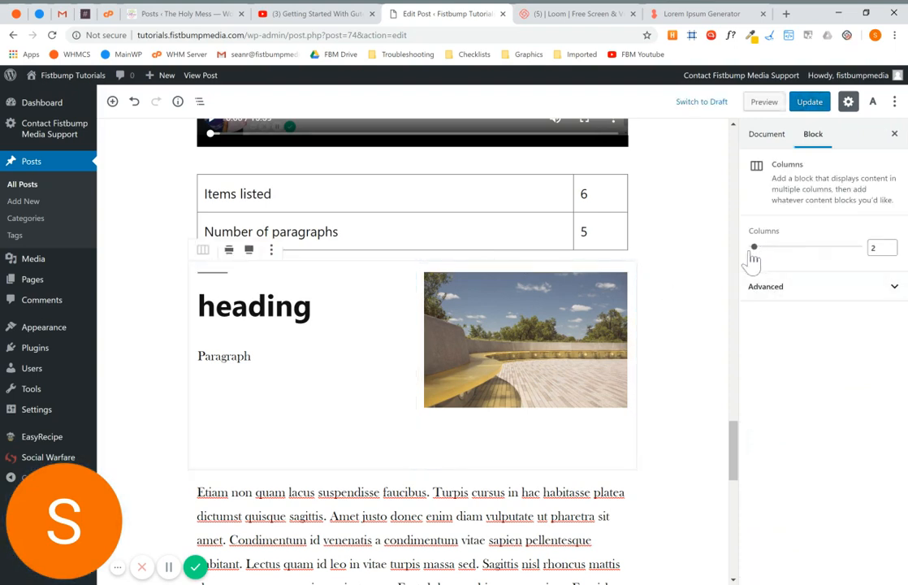
click(660, 368)
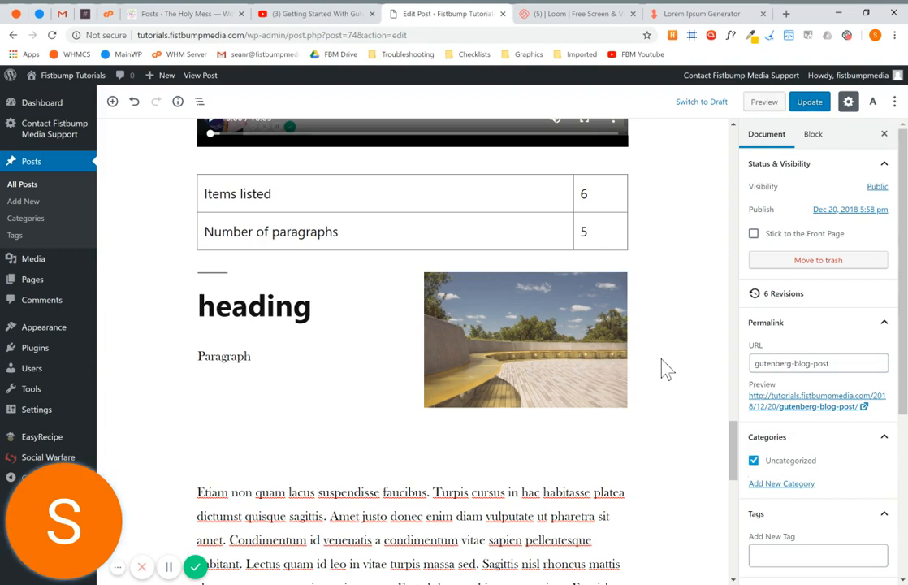
click(530, 318)
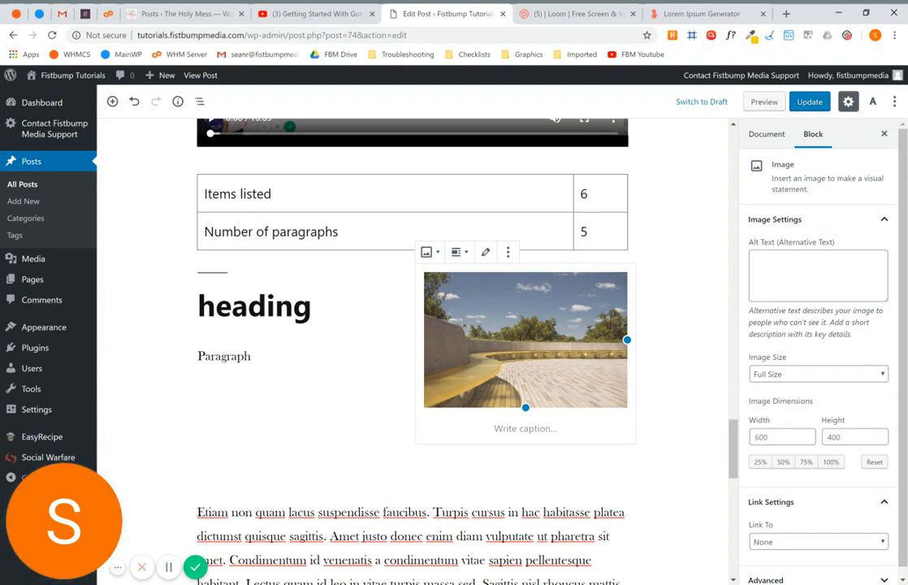
click(552, 441)
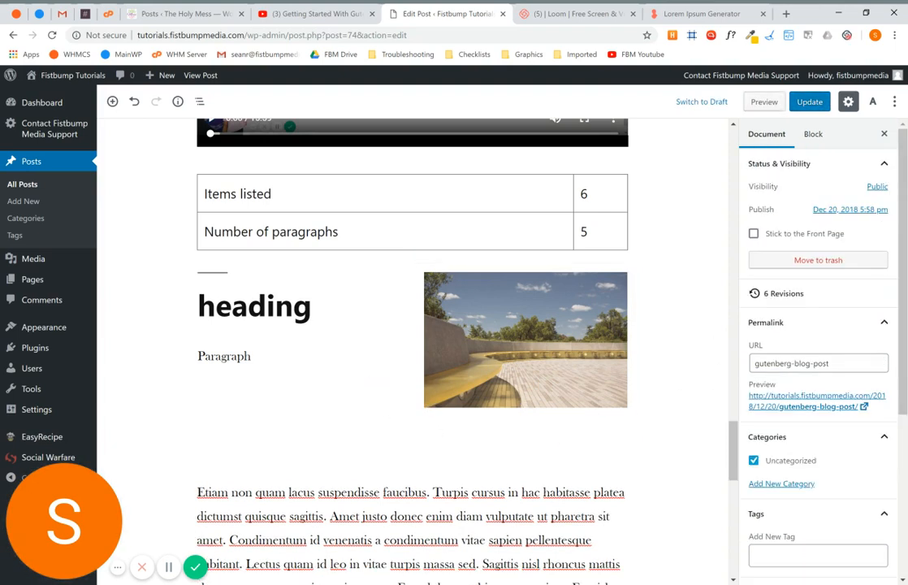
click(275, 307)
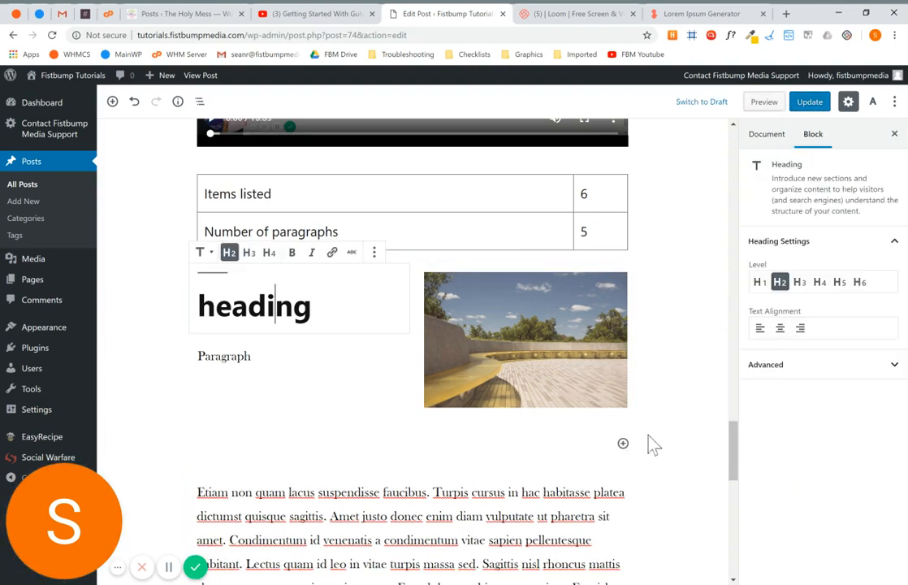
click(654, 444)
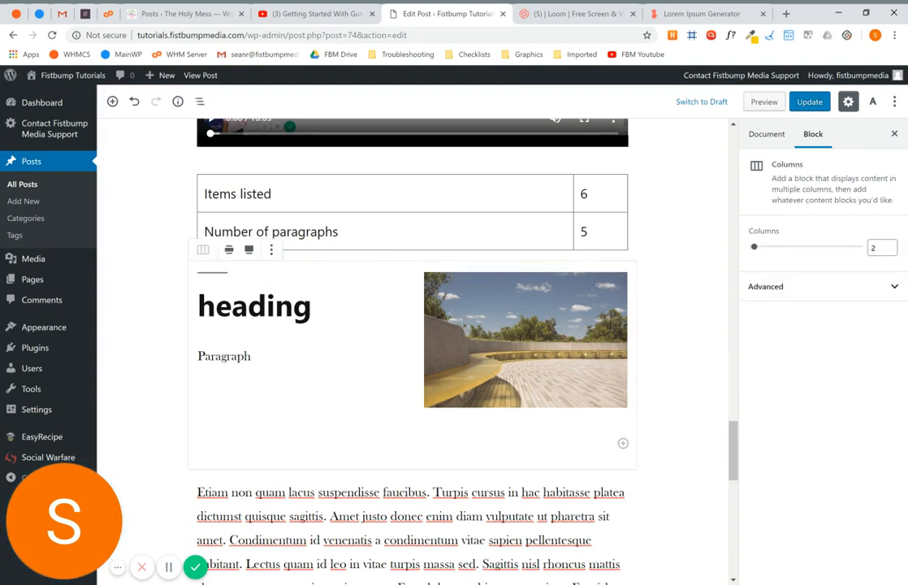
click(702, 427)
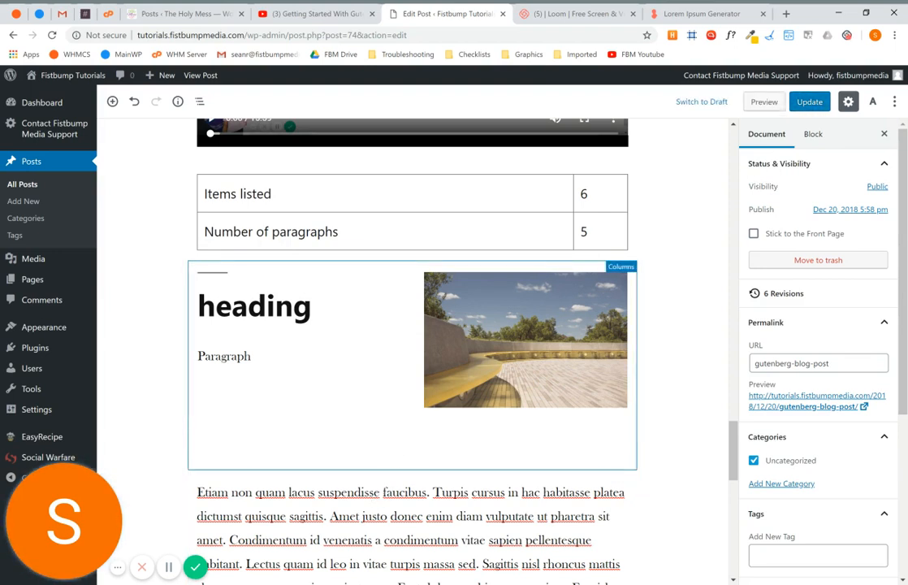
Set the Columns block to 6 columns and give it full-width alignment
click(396, 419)
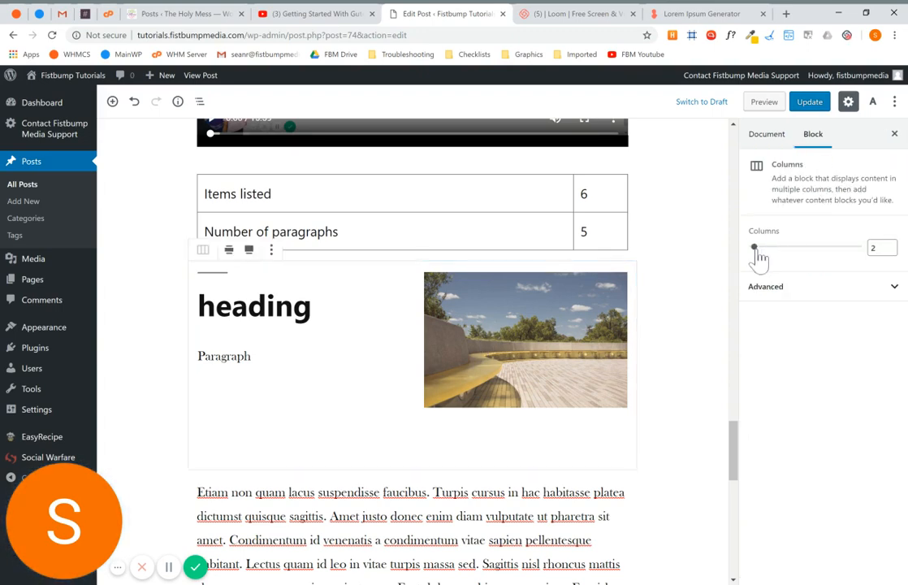
drag(768, 256, 856, 246)
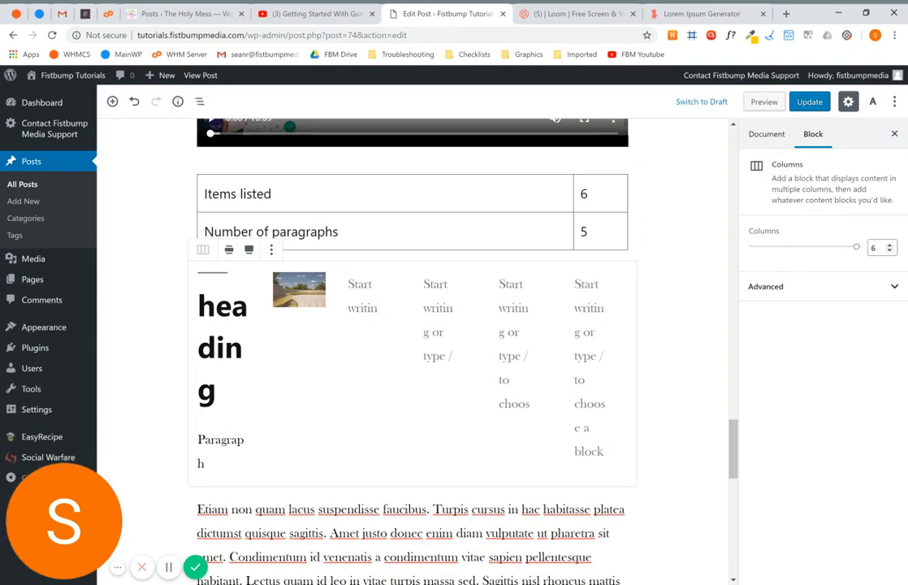
mouse_move(864, 243)
mouse_down()
mouse_move(802, 253)
mouse_move(856, 247)
mouse_up()
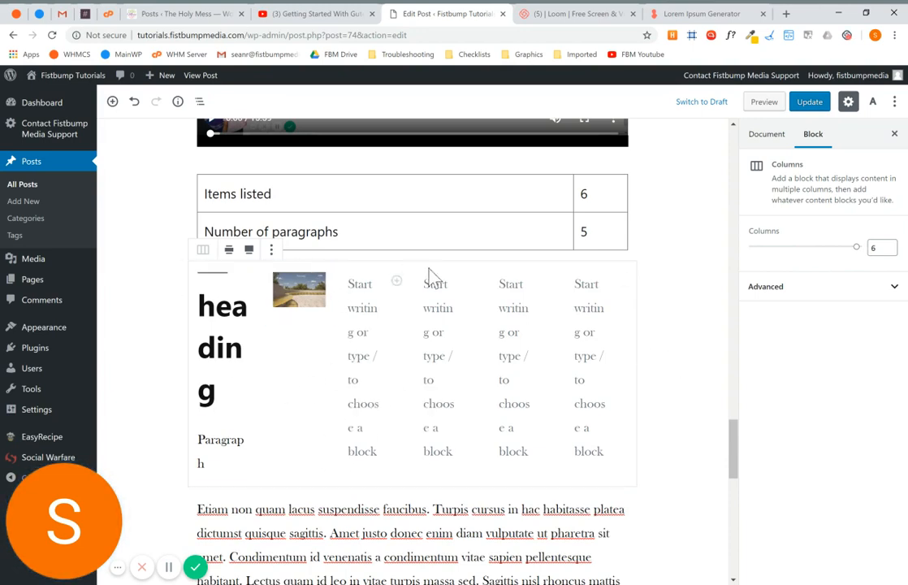
click(271, 251)
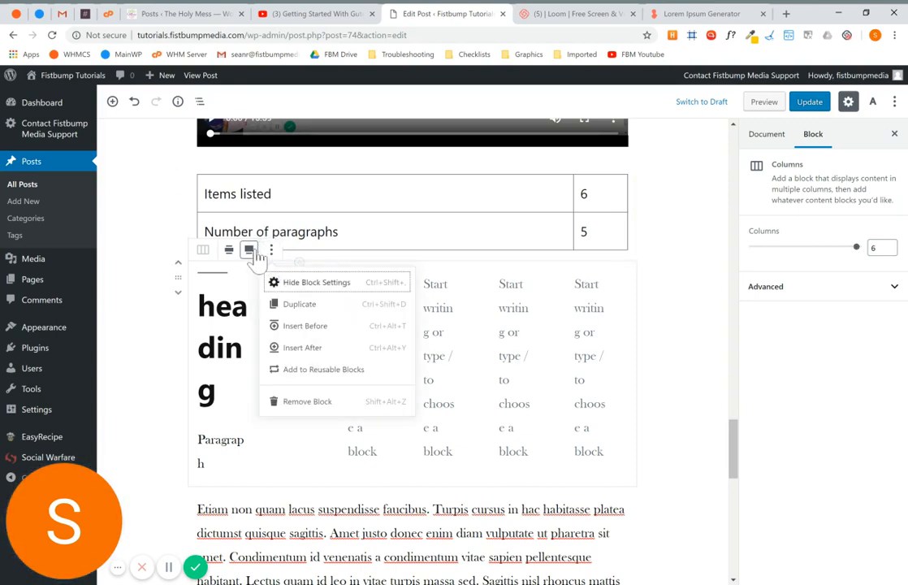
click(249, 250)
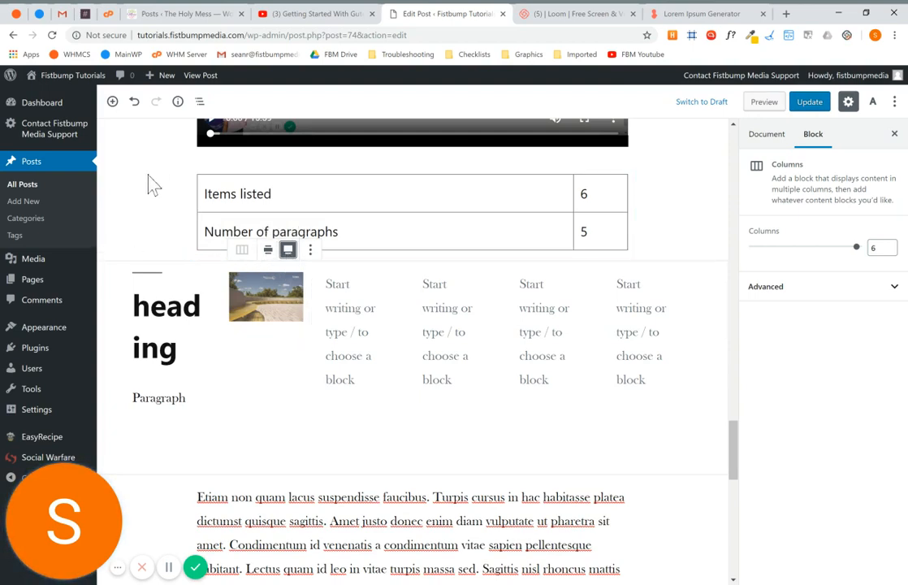
Remove the whole Columns block below the table
click(310, 251)
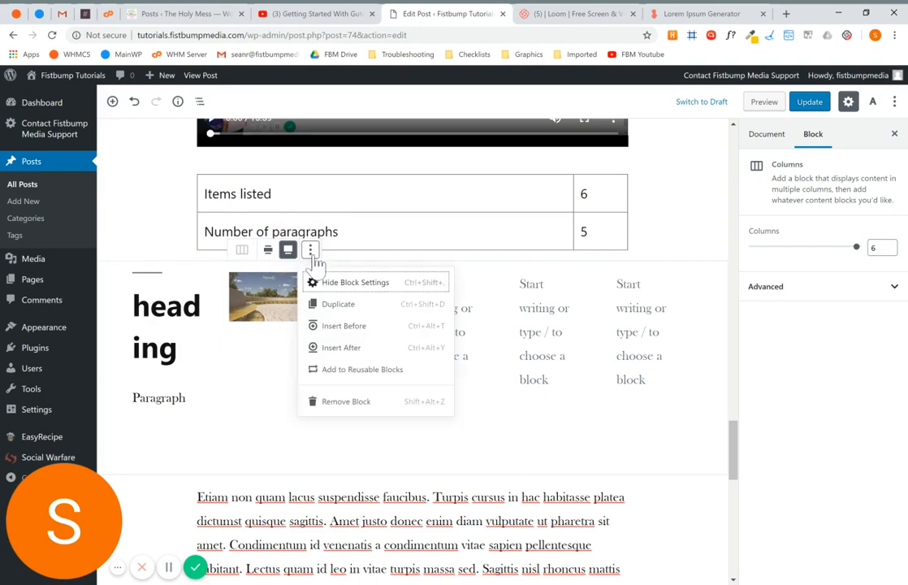
click(359, 402)
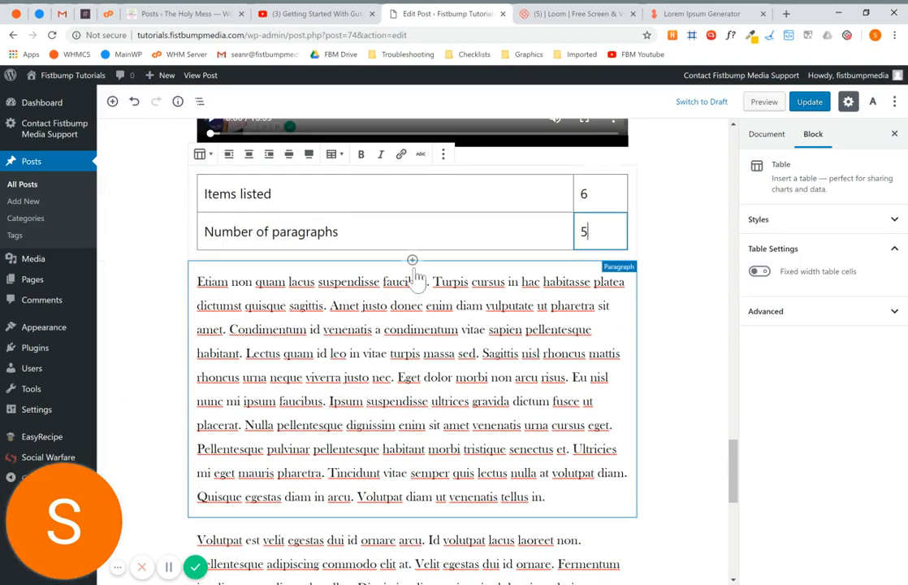
Insert a Button layout block between the table and the paragraph below it
click(413, 261)
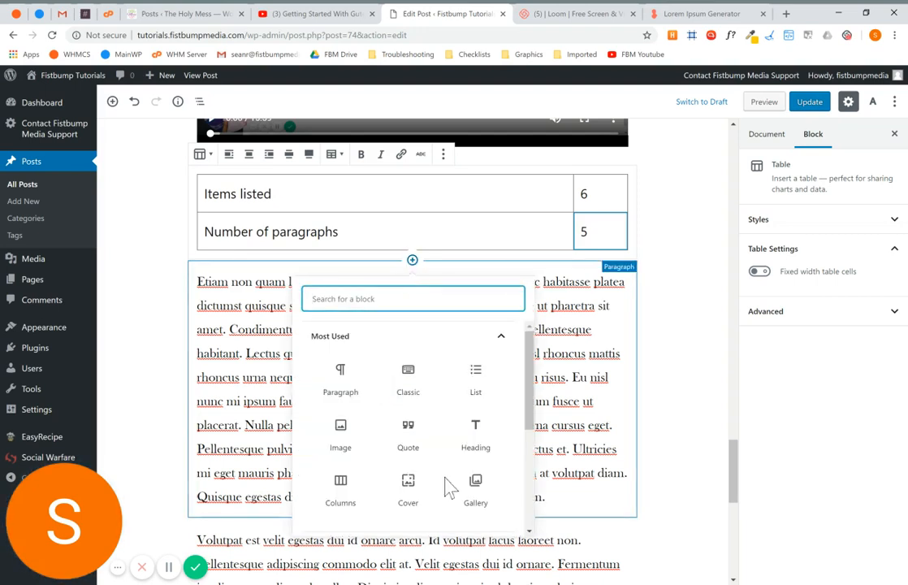
scroll(450, 487, down, 5)
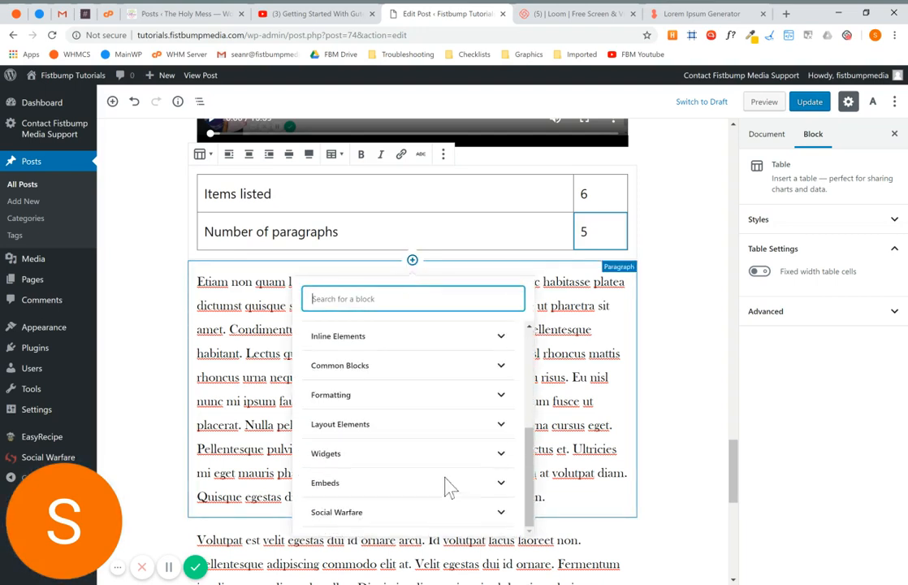
click(427, 401)
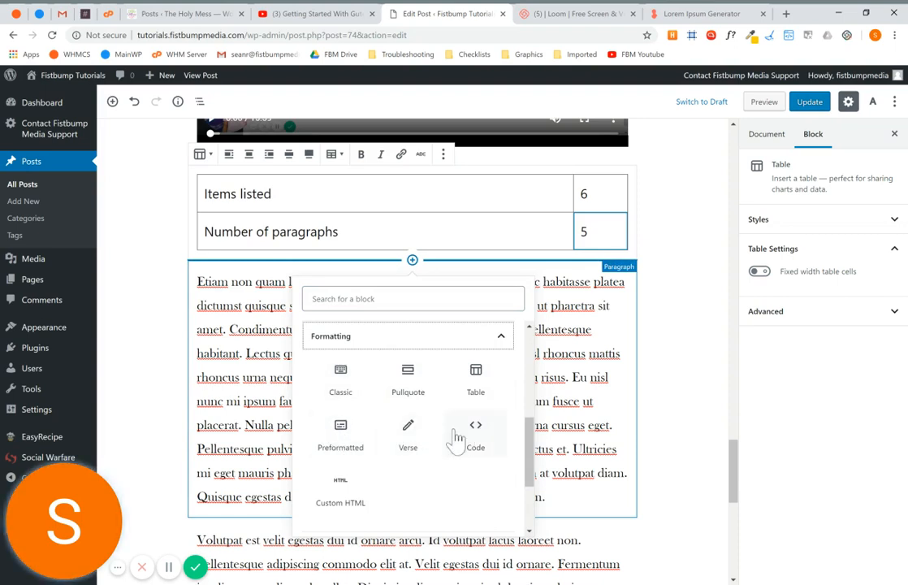
click(449, 340)
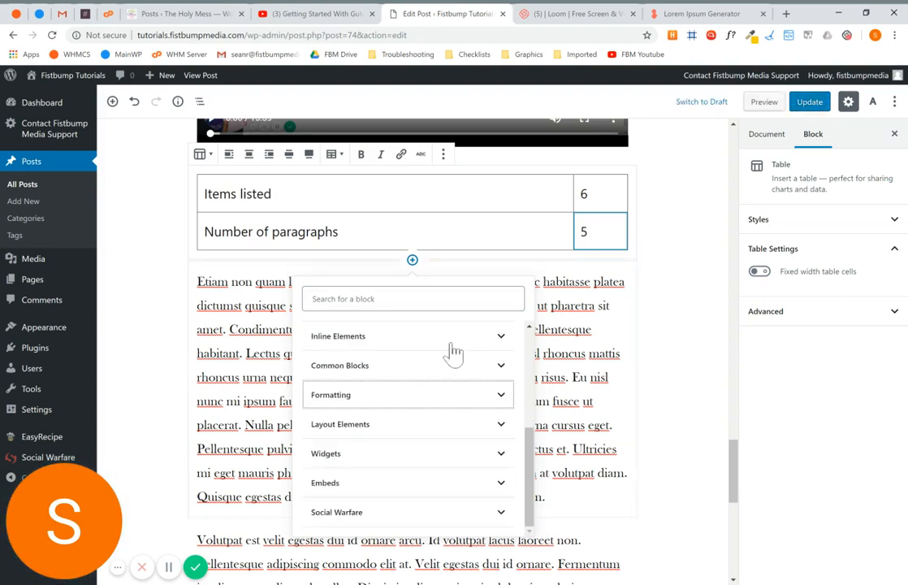
click(428, 424)
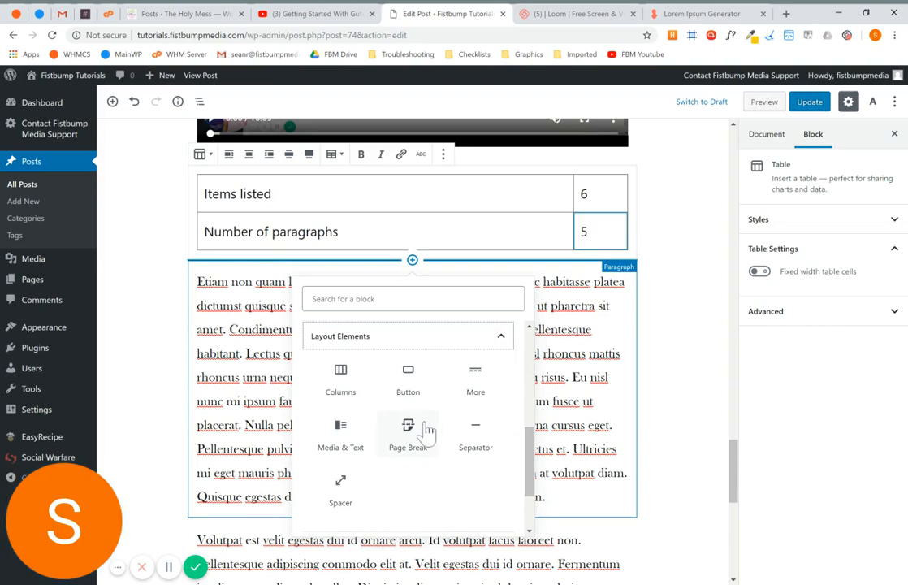
click(412, 371)
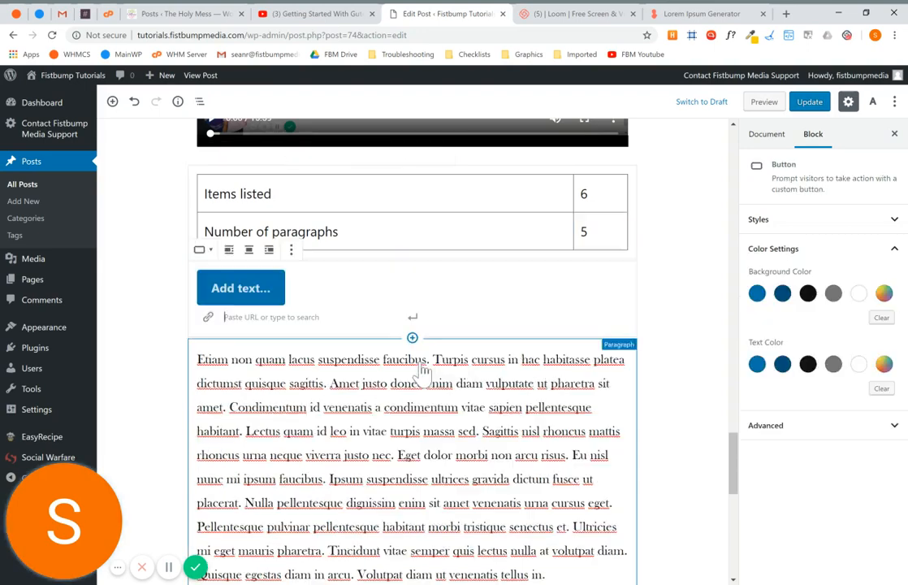
click(231, 291)
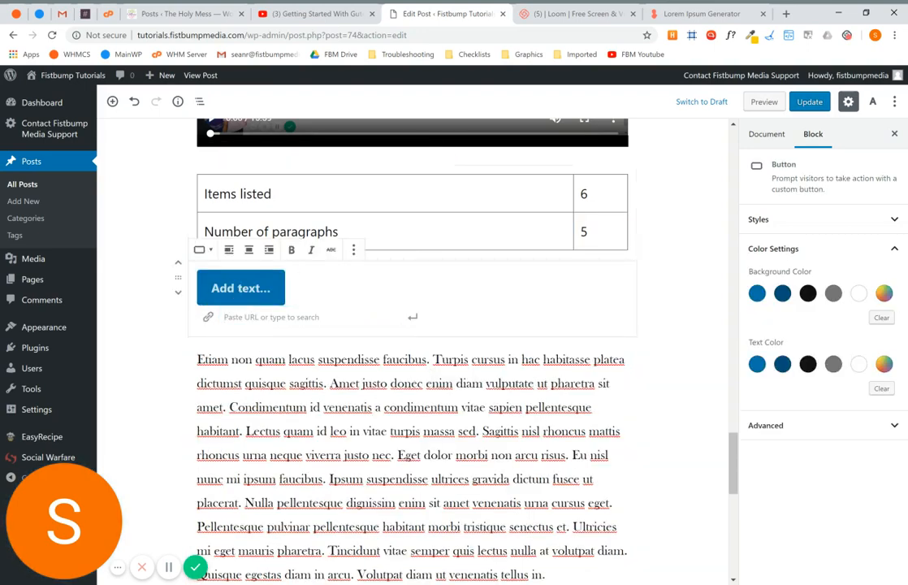
text(Buttone)
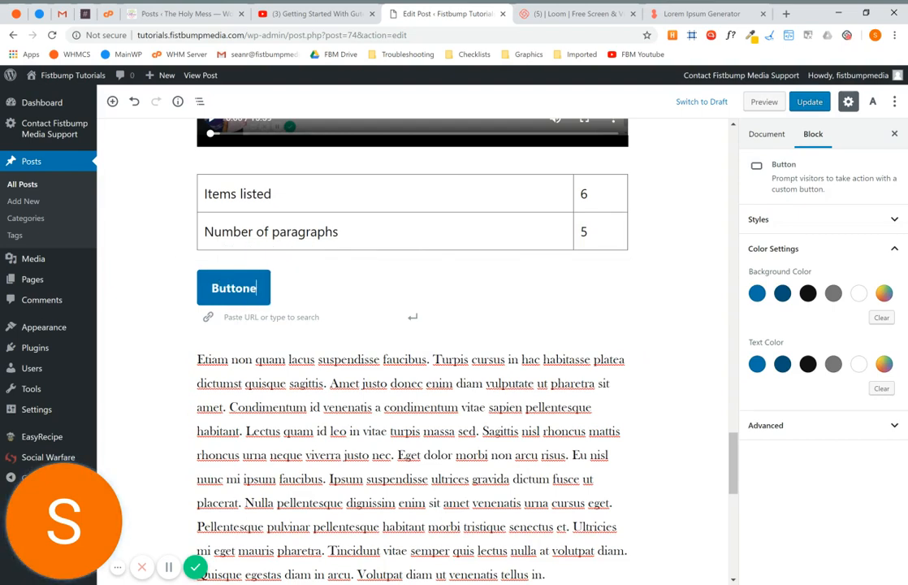
click(245, 316)
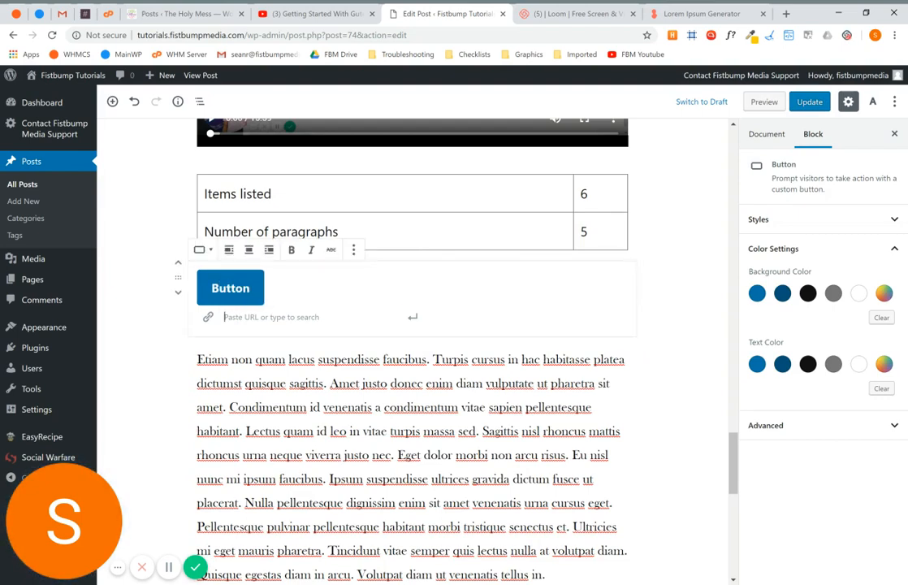
text(http://fistbumpmeida.com)
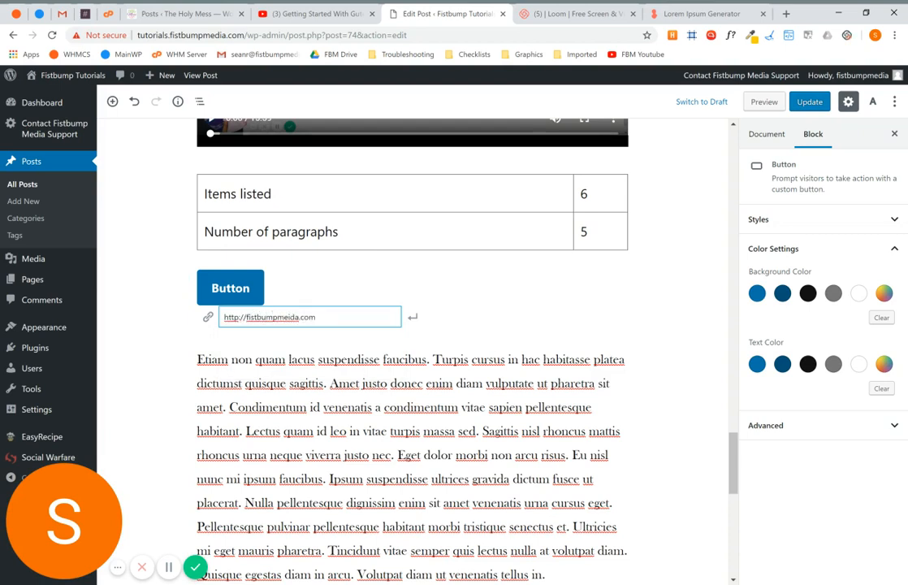
click(414, 319)
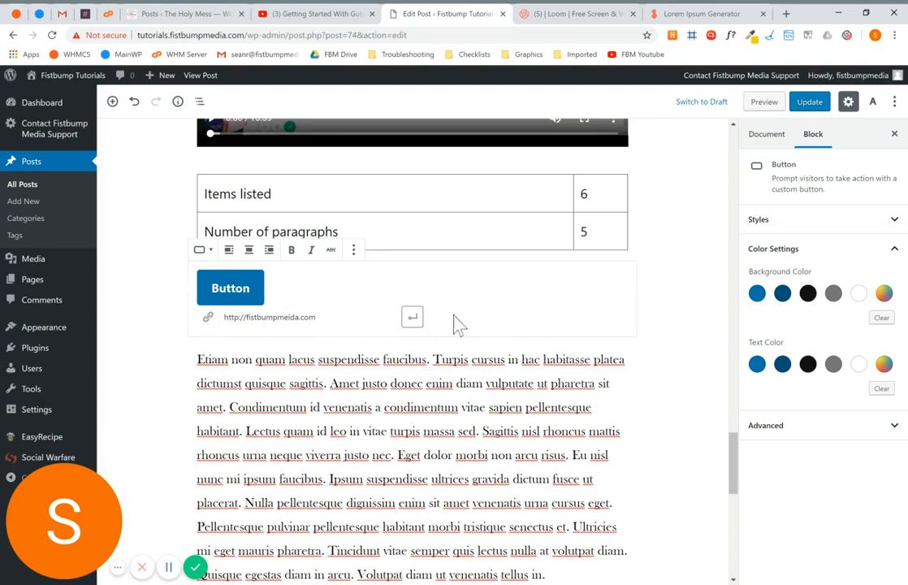
click(647, 364)
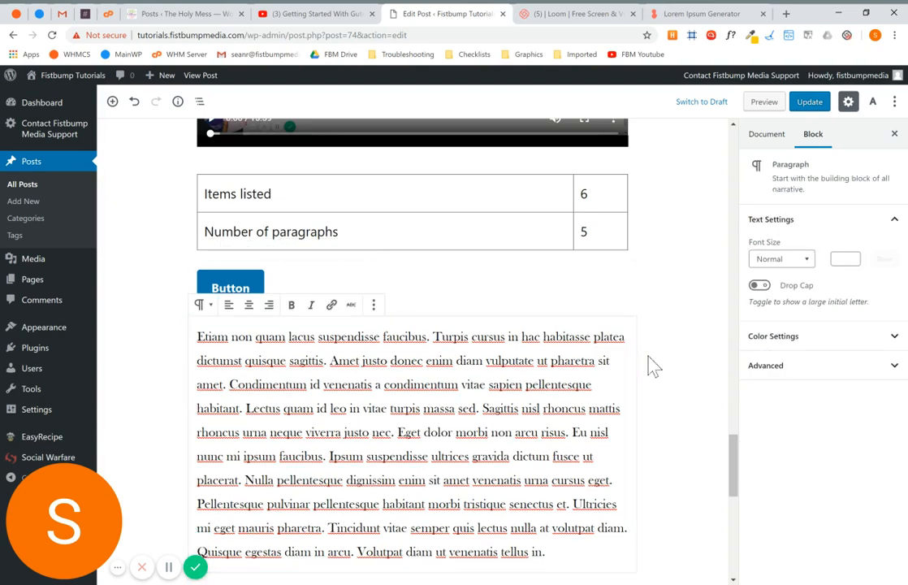
Center-align the button block below the table
click(233, 281)
click(249, 252)
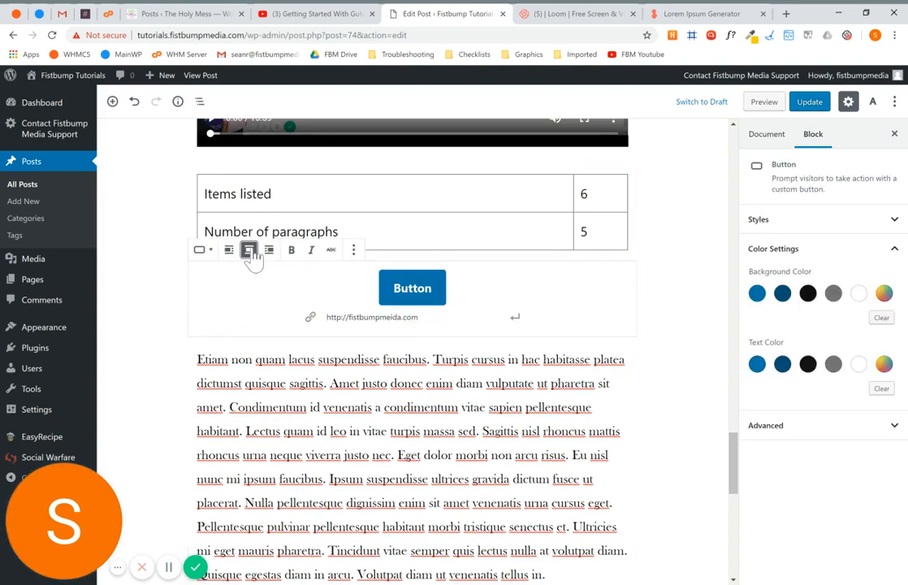
click(691, 369)
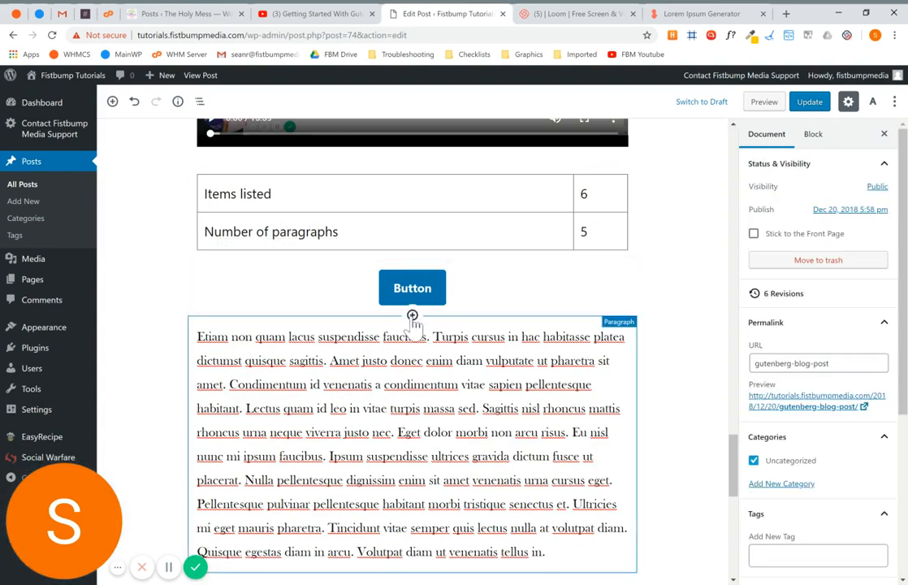
click(412, 315)
scroll(416, 513, down, 5)
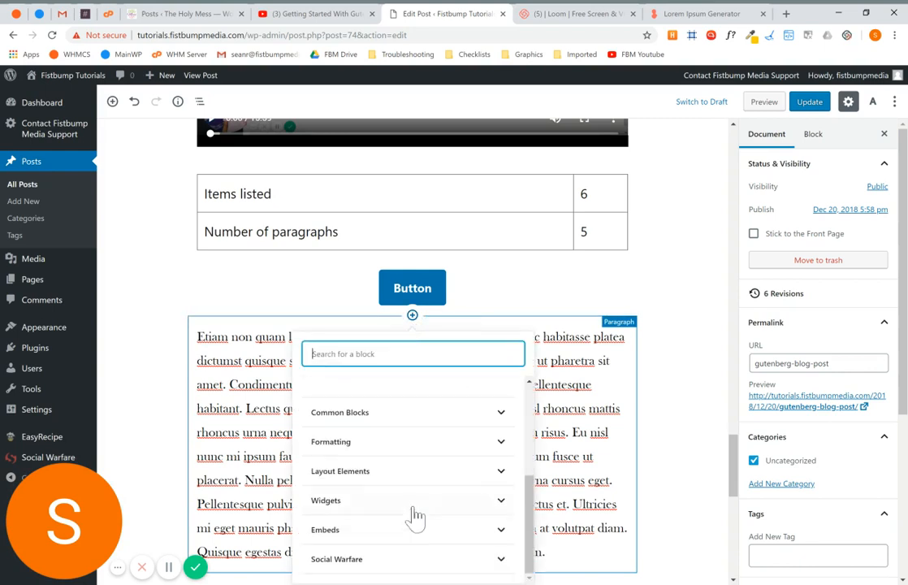
click(368, 441)
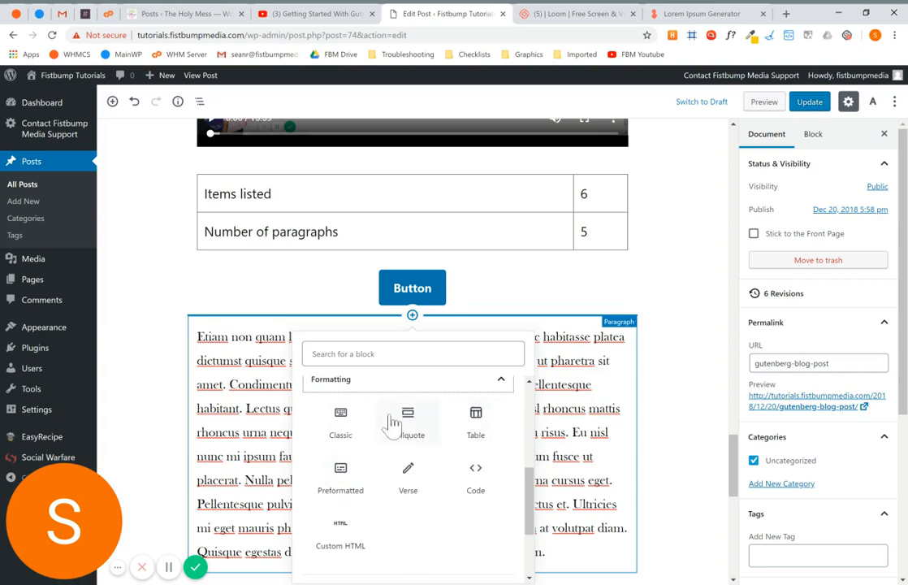
scroll(396, 508, down, 2)
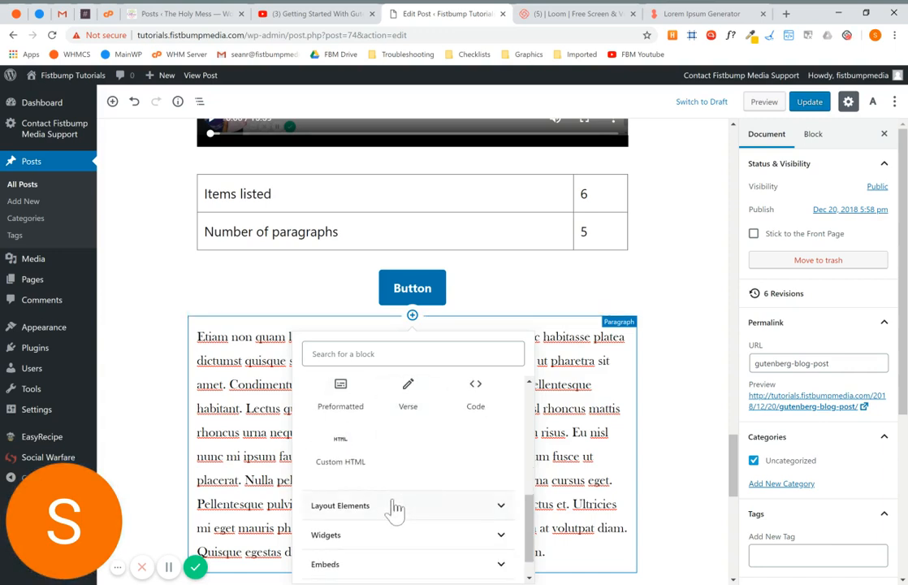
click(396, 507)
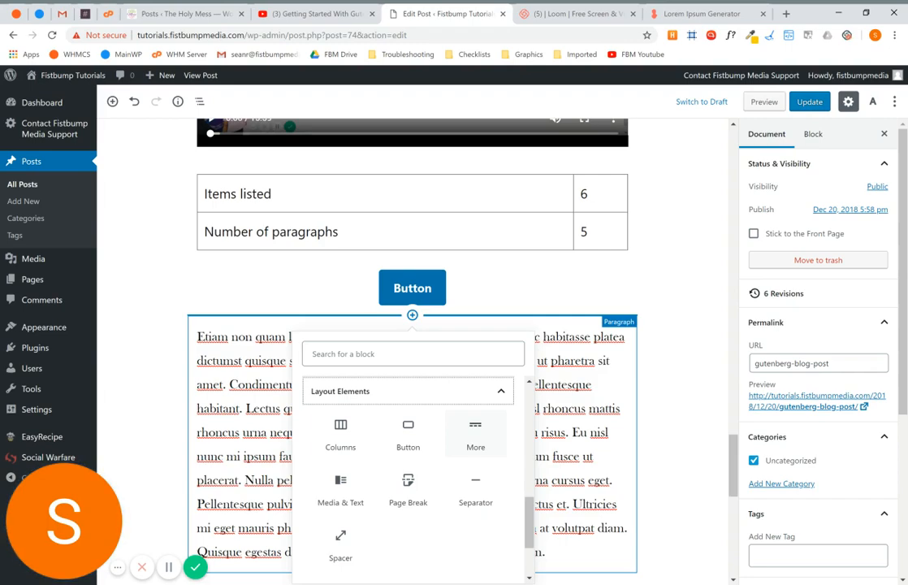
click(689, 318)
Insert a More block between the bulleted list and the opening drop-cap paragraph
scroll(690, 318, up, 10)
scroll(689, 318, up, 15)
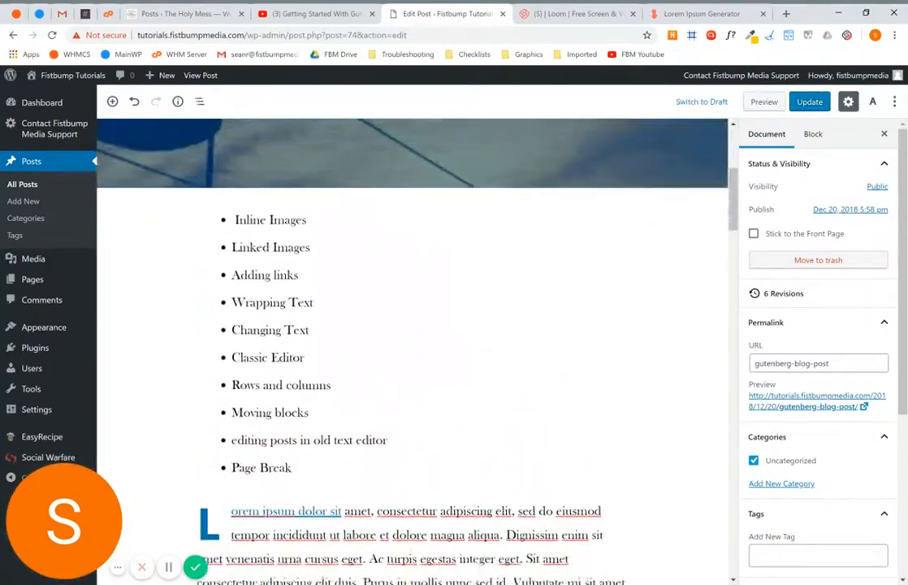
scroll(412, 350, down, 3)
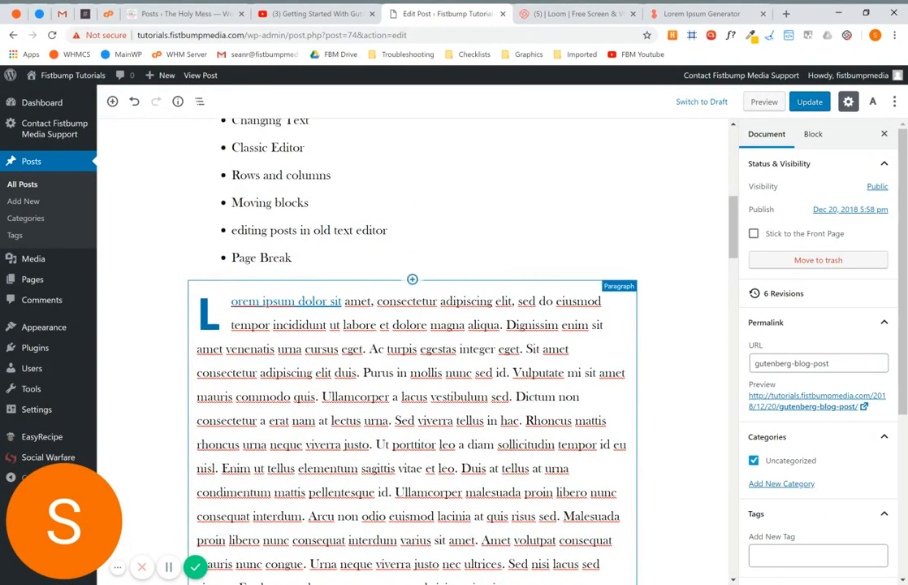
click(413, 280)
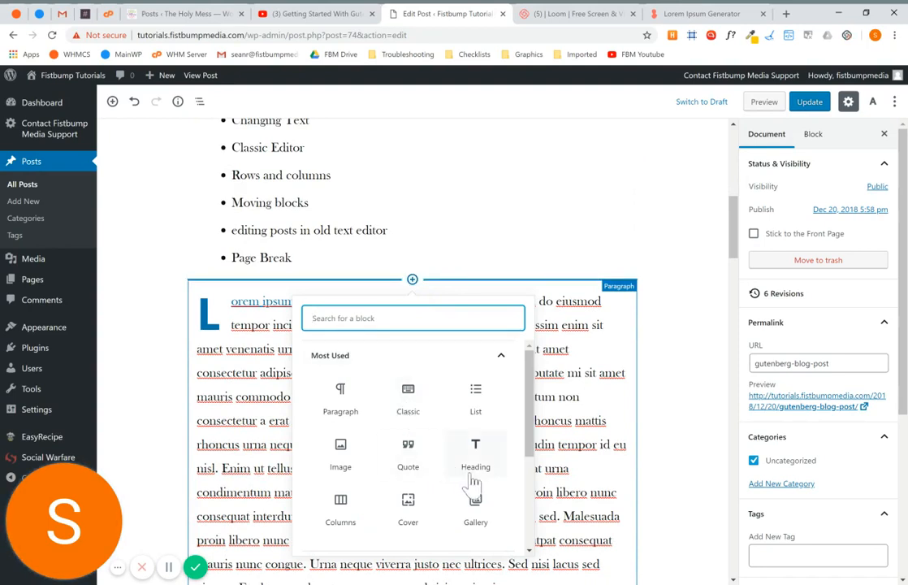
scroll(471, 482, down, 3)
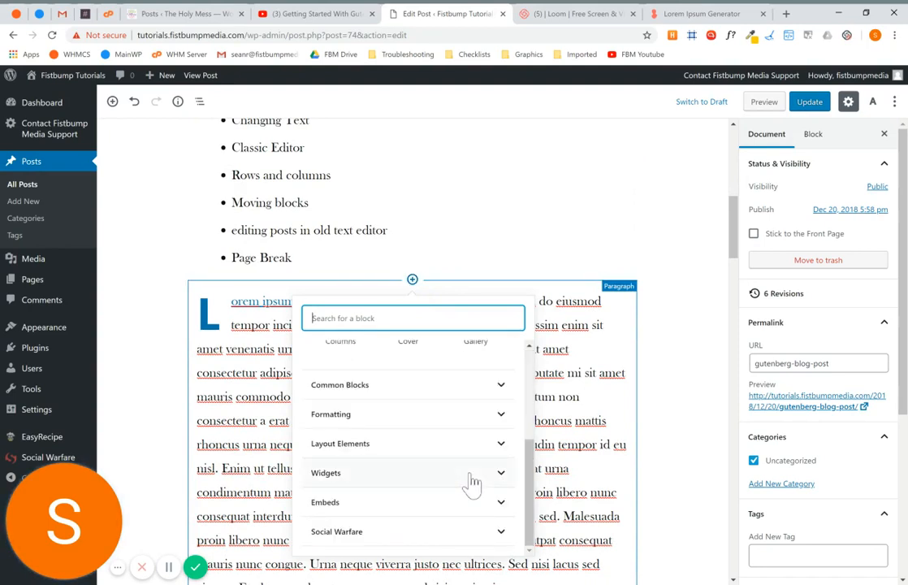
click(410, 417)
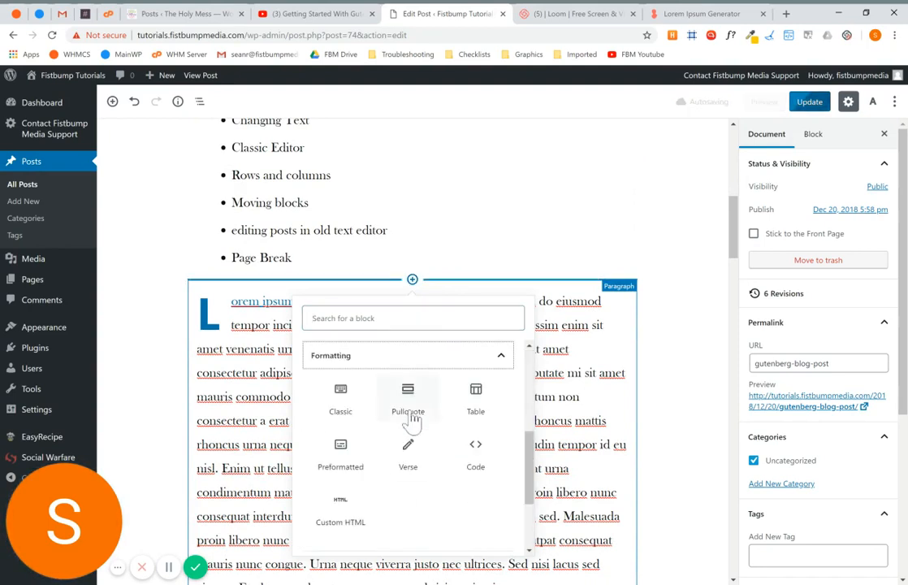
click(447, 367)
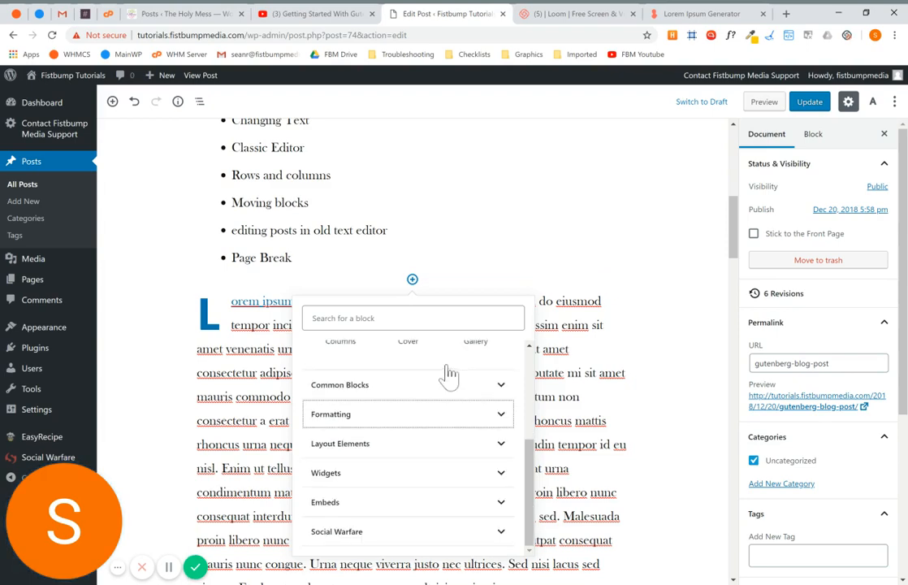
click(412, 449)
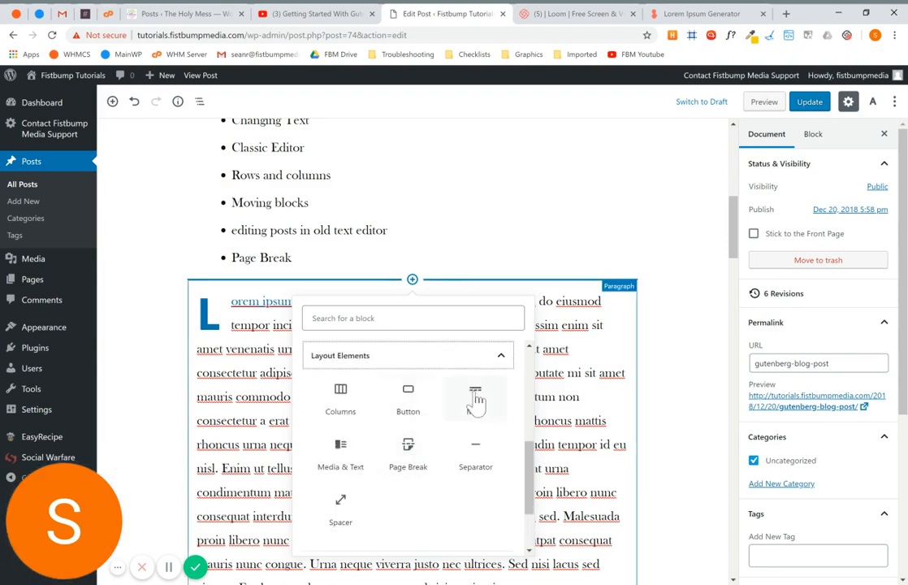
click(475, 400)
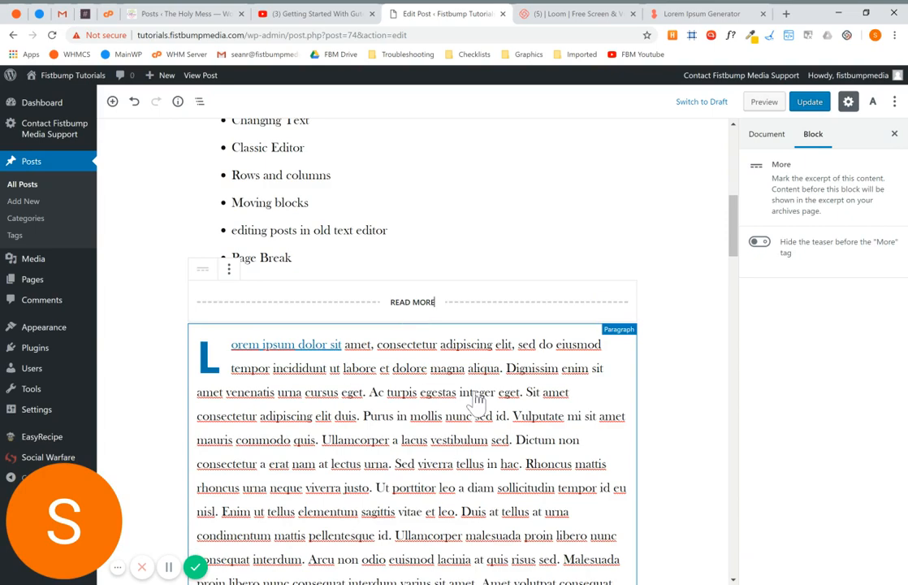
click(693, 367)
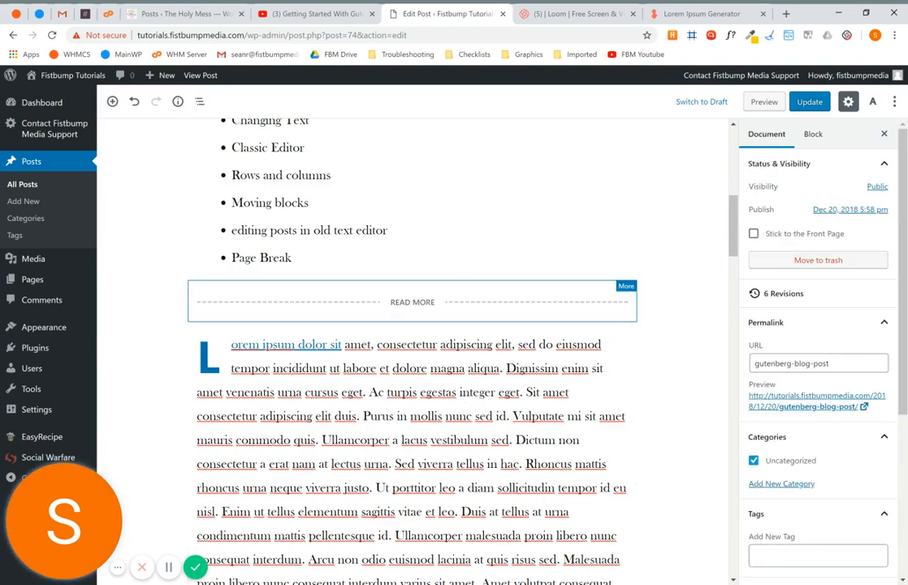
Insert a Page Break block directly above the quote that precedes the Second Section heading
scroll(415, 341, down, 10)
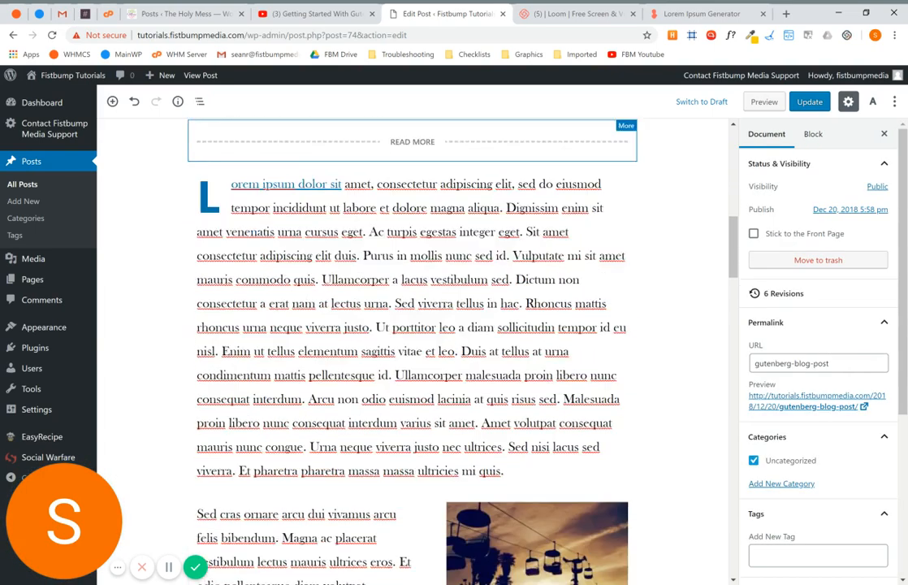
scroll(414, 341, down, 3)
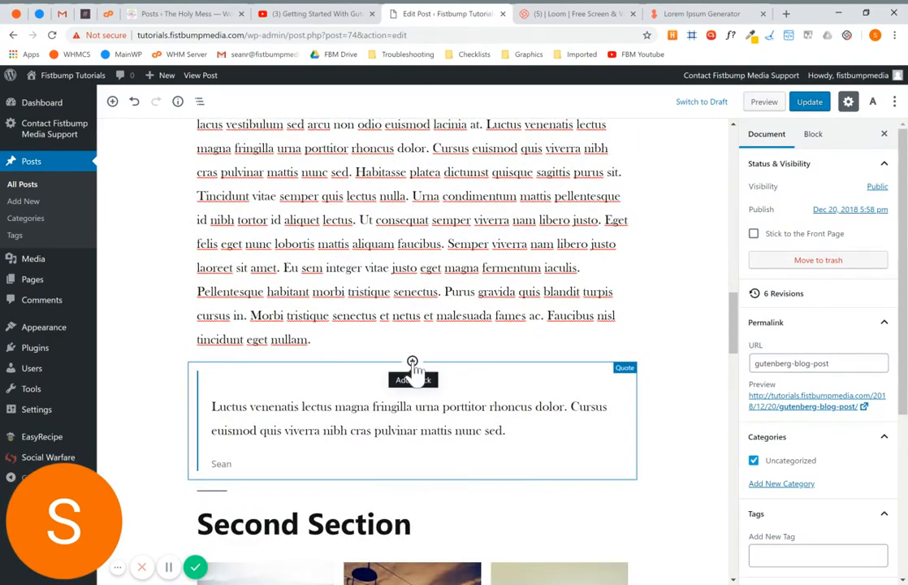
click(414, 363)
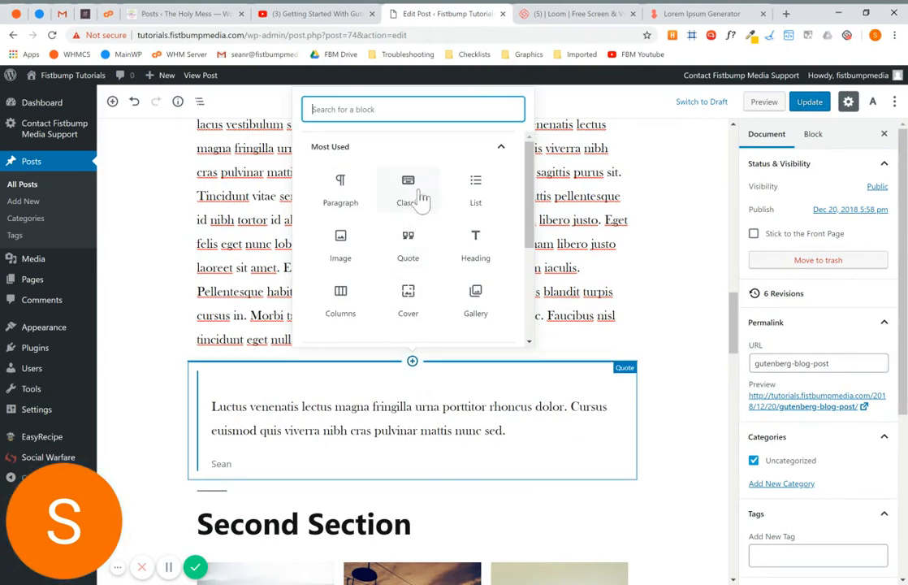
scroll(438, 256, down, 3)
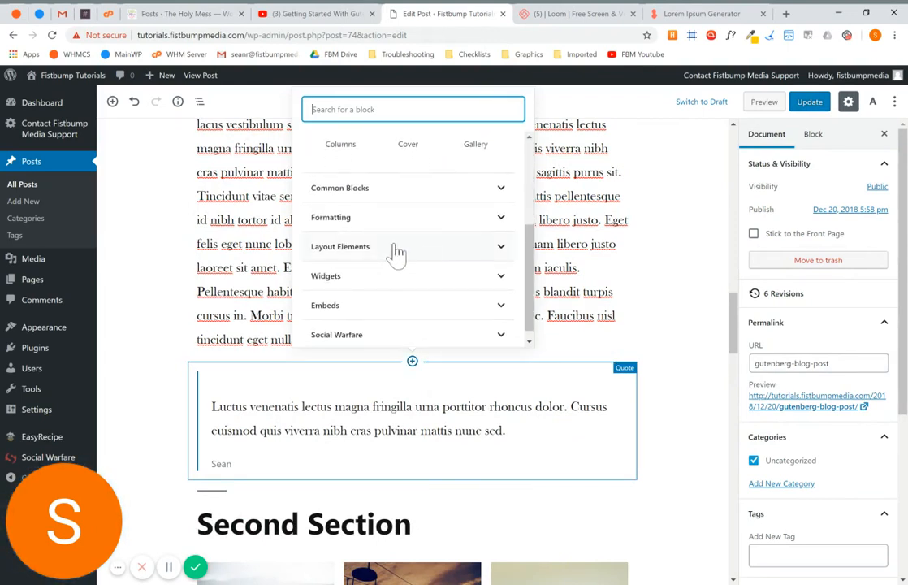
click(387, 248)
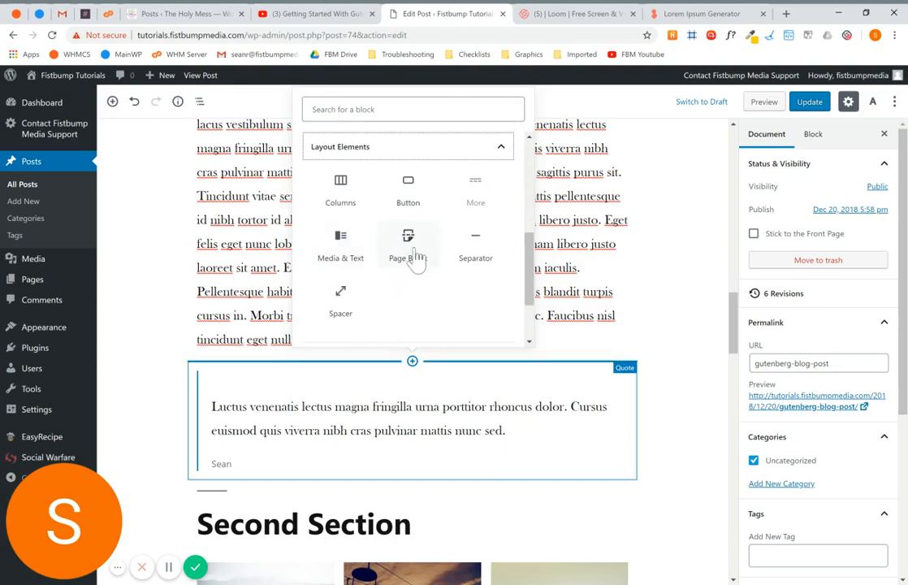
click(414, 256)
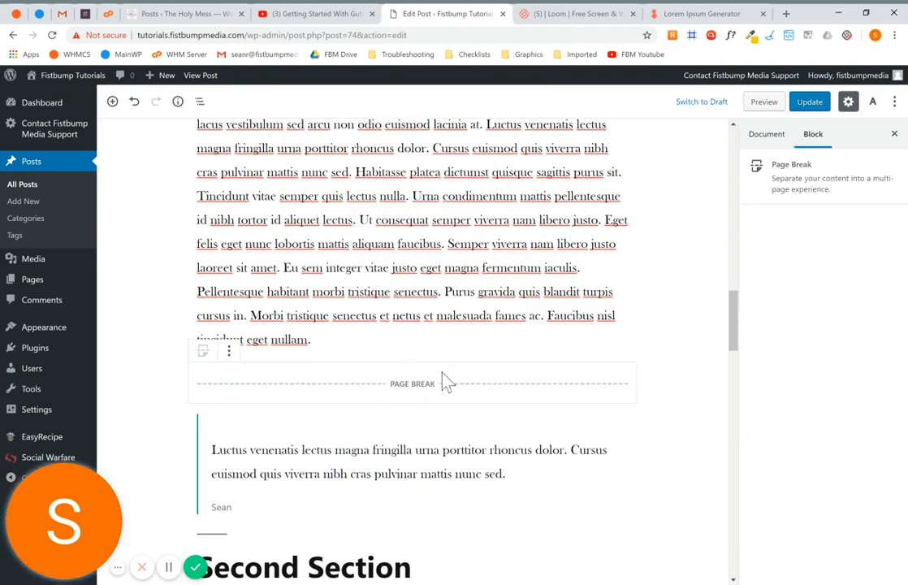
Review the post content after the page break and between the Read More marker and the page break
scroll(404, 447, down, 2)
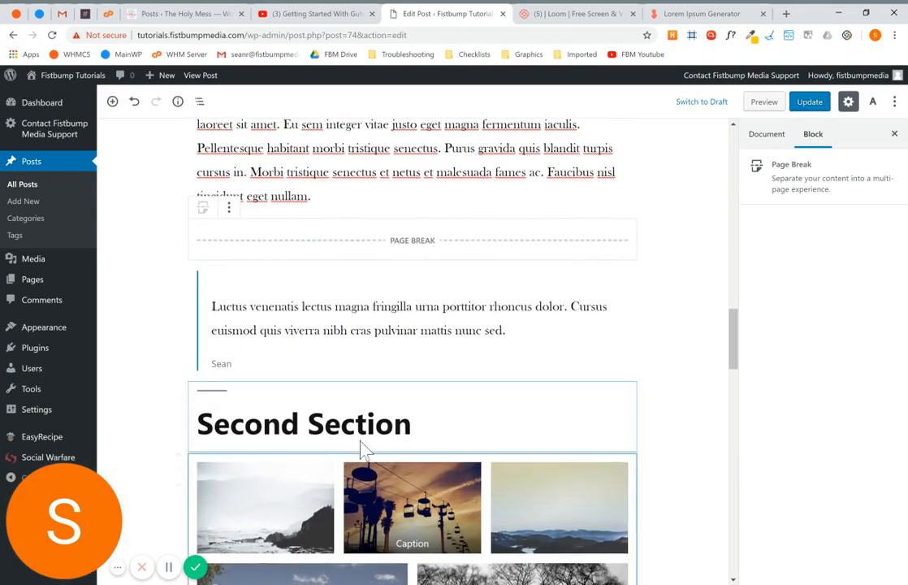
scroll(403, 448, down, 4)
scroll(413, 350, down, 7)
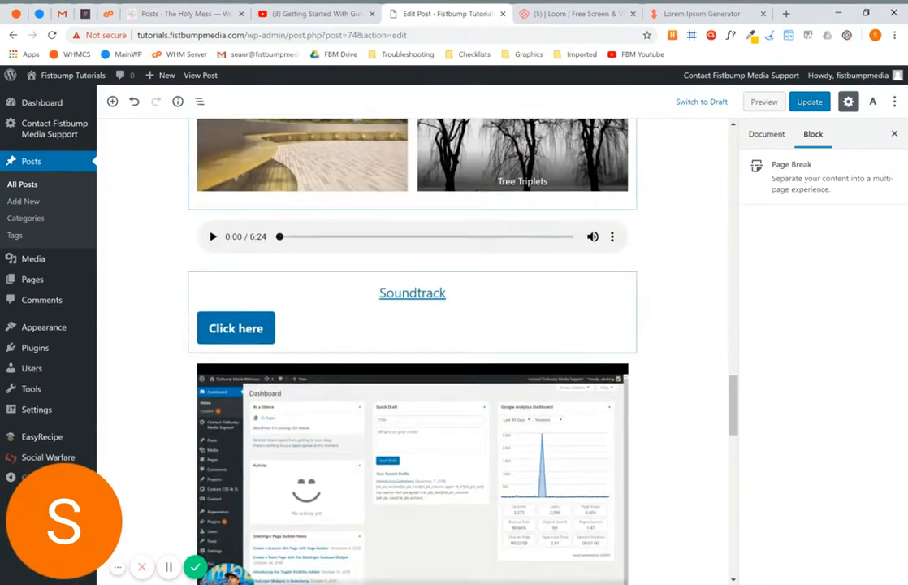
scroll(413, 349, up, 8)
scroll(405, 325, up, 2)
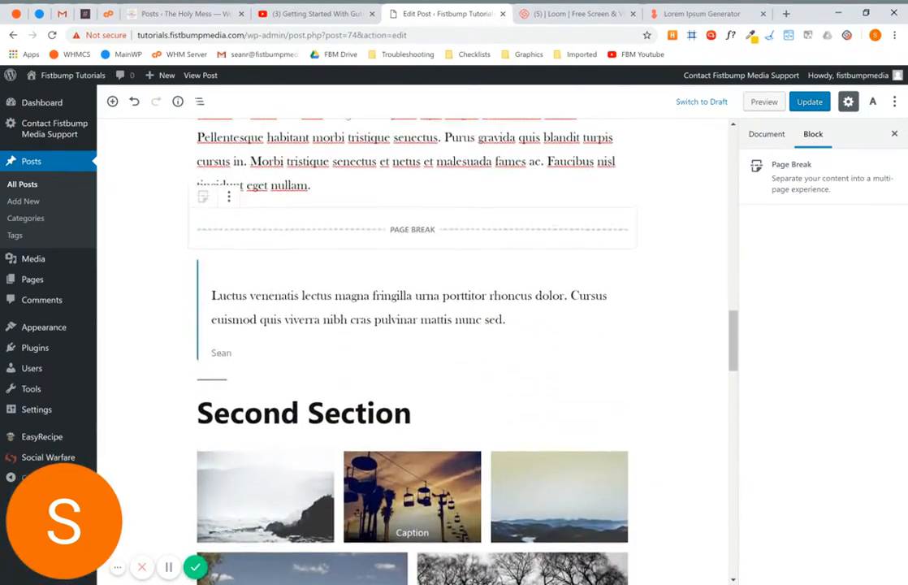
scroll(406, 251, up, 4)
scroll(412, 325, up, 10)
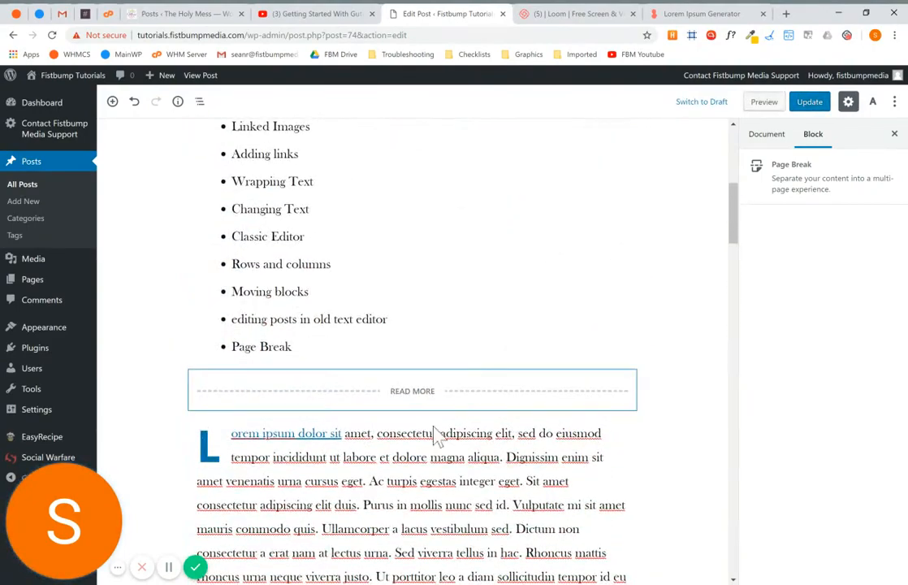
scroll(431, 381, down, 10)
scroll(414, 260, down, 3)
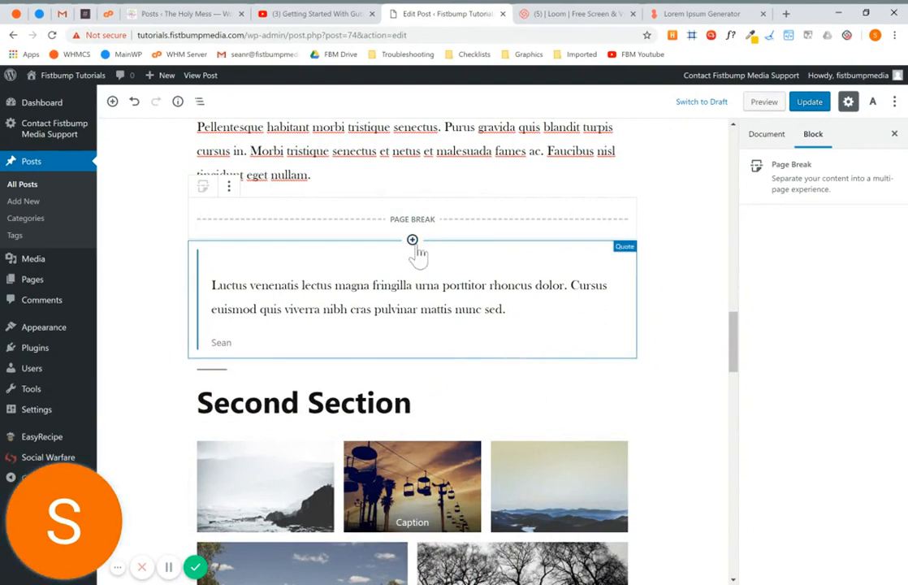
Insert a Spacer block between the page break and the quote, and enlarge its height to 275 pixels
click(412, 241)
scroll(449, 423, down, 3)
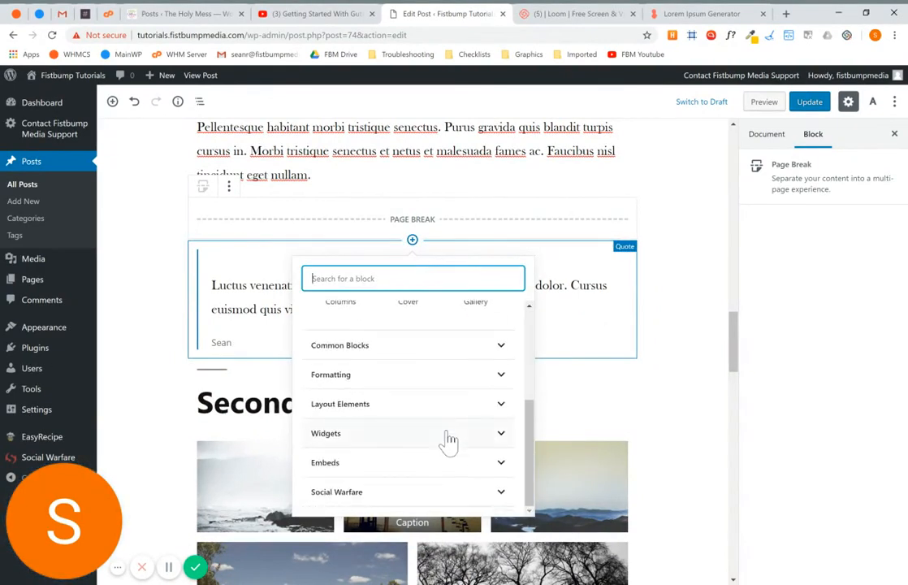
click(368, 406)
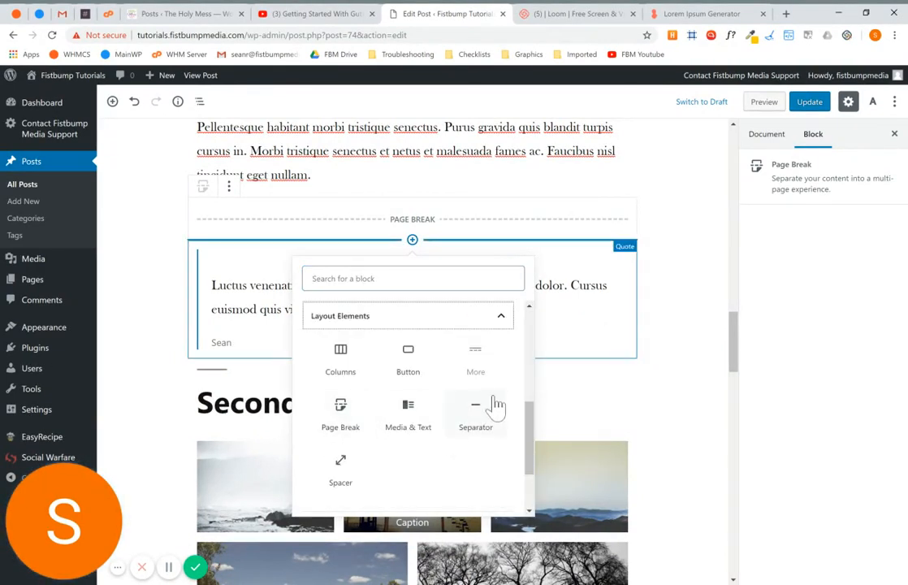
click(347, 467)
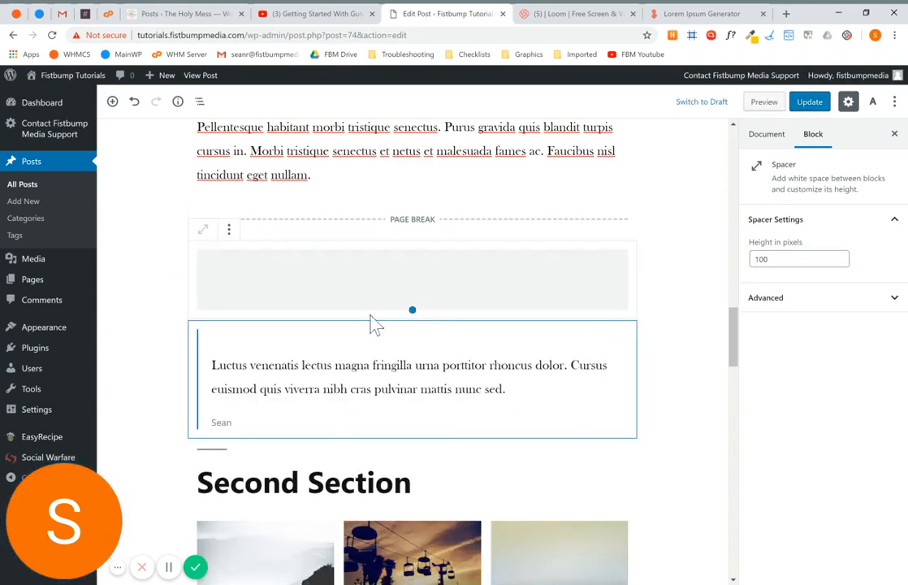
click(412, 319)
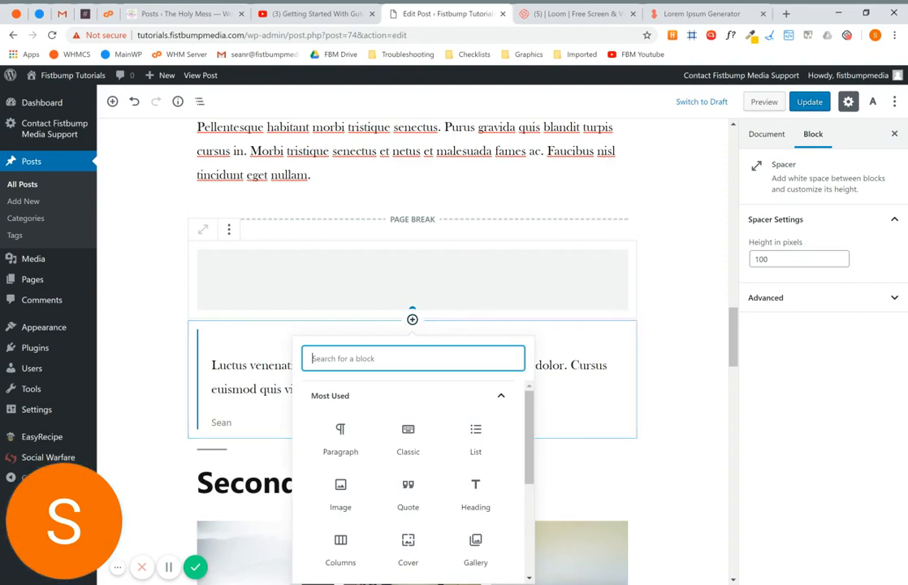
drag(412, 309, 412, 415)
click(549, 368)
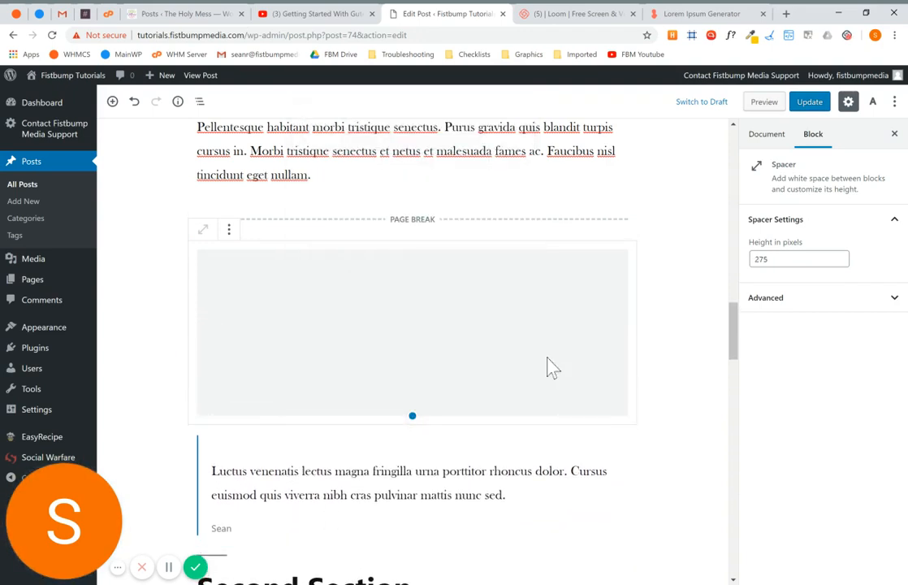
Browse the widget blocks available for insertion between the spacer and the quote
scroll(549, 368, down, 3)
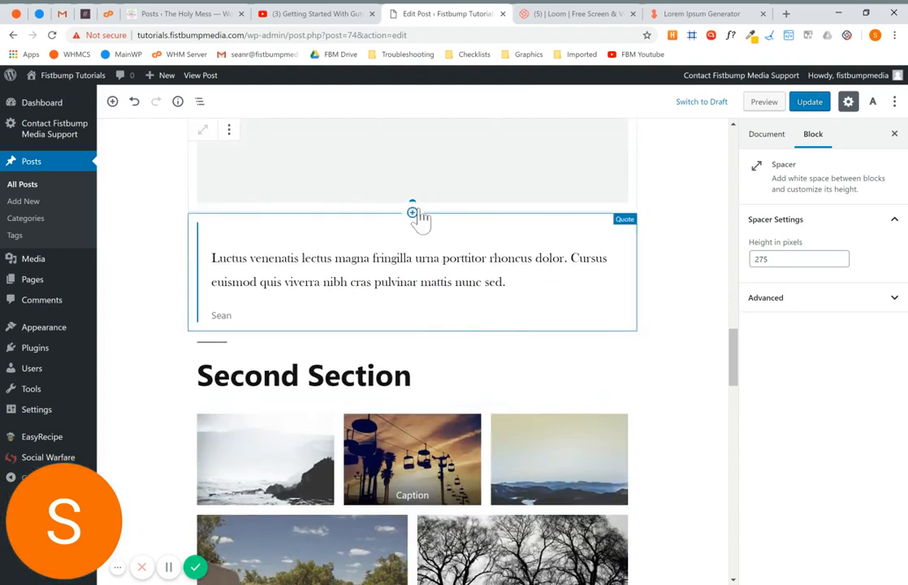
click(412, 213)
scroll(439, 393, down, 4)
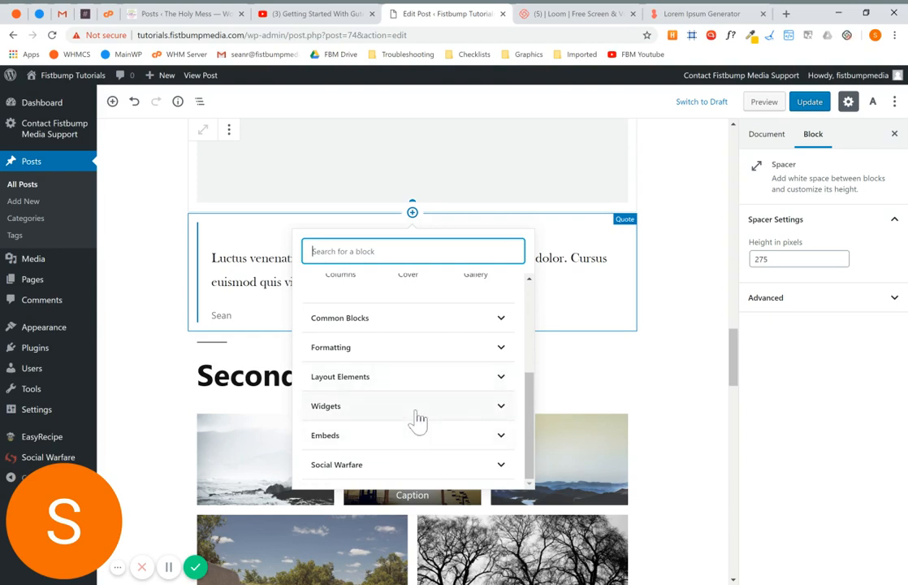
click(417, 406)
scroll(419, 421, down, 1)
scroll(418, 421, up, 1)
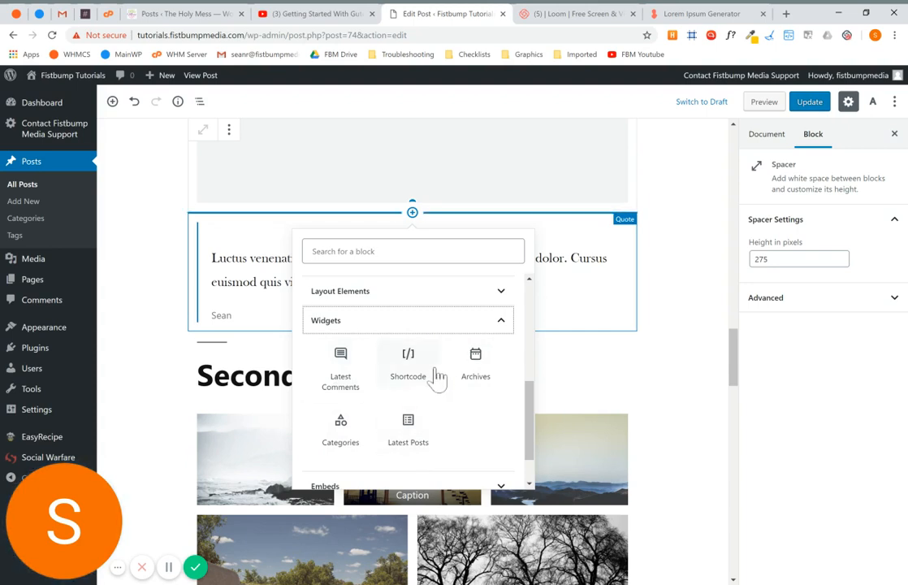
click(390, 325)
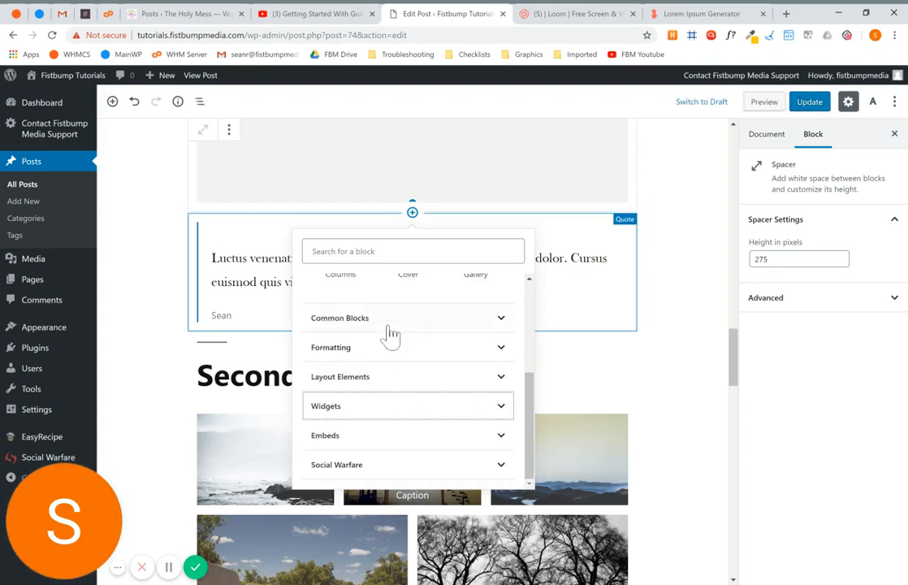
Try a Facebook embed block between the spacer and the quote, and remove it again
click(402, 437)
scroll(404, 442, down, 1)
scroll(403, 445, down, 1)
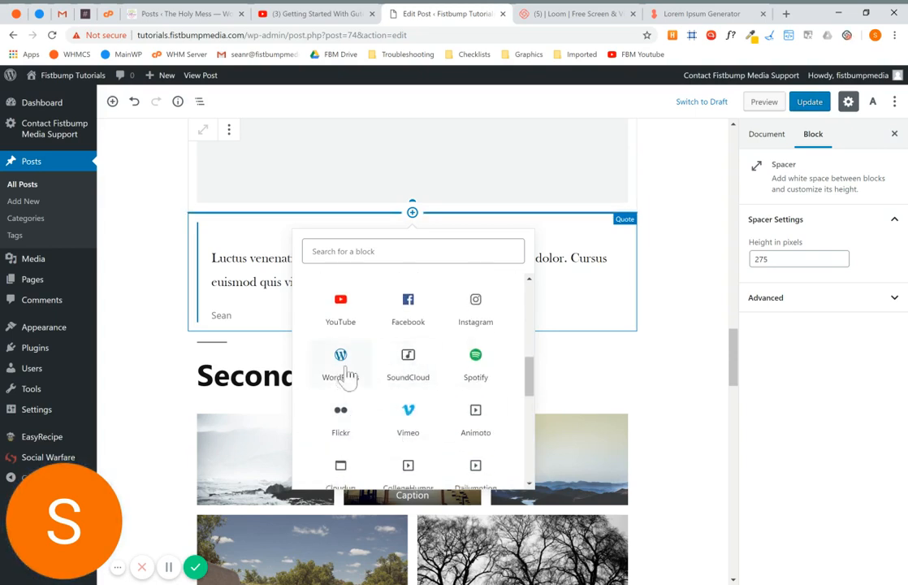
click(409, 307)
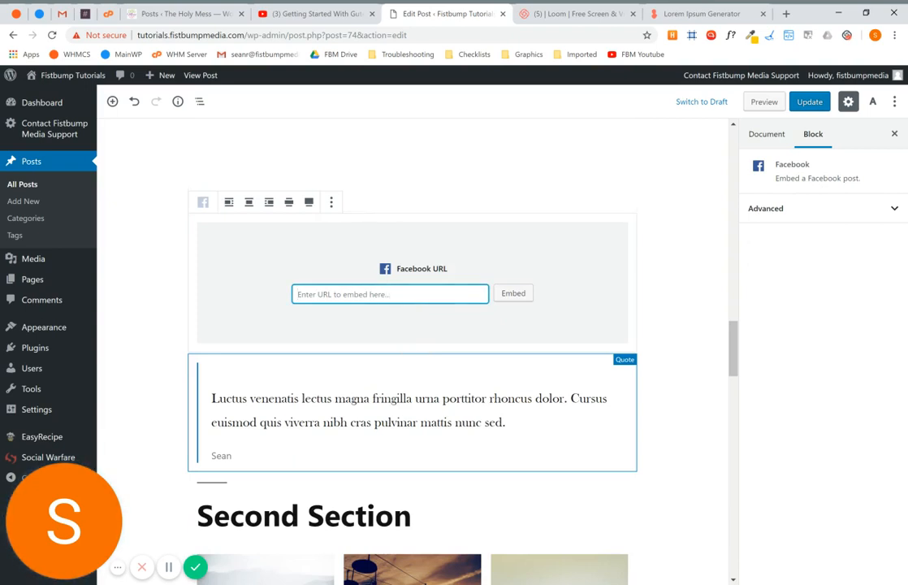
click(332, 203)
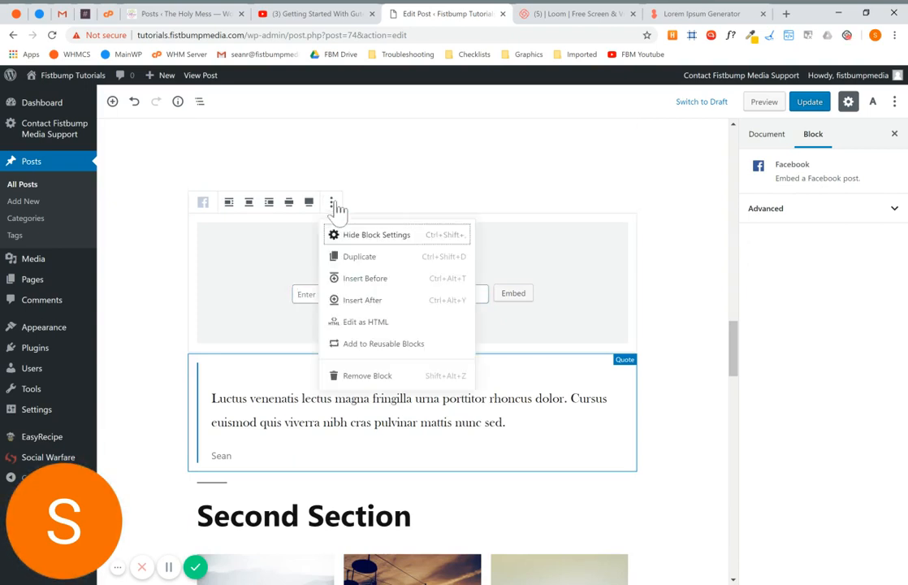
click(378, 376)
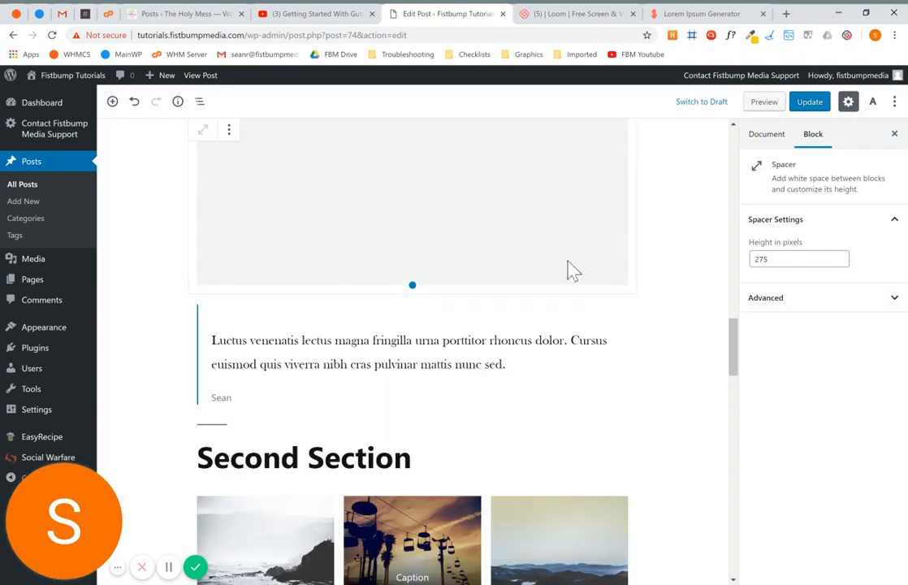
Review the post from the cover image through the bulleted list and Read More marker to the text-wrapped image
scroll(574, 269, down, 5)
scroll(573, 269, up, 10)
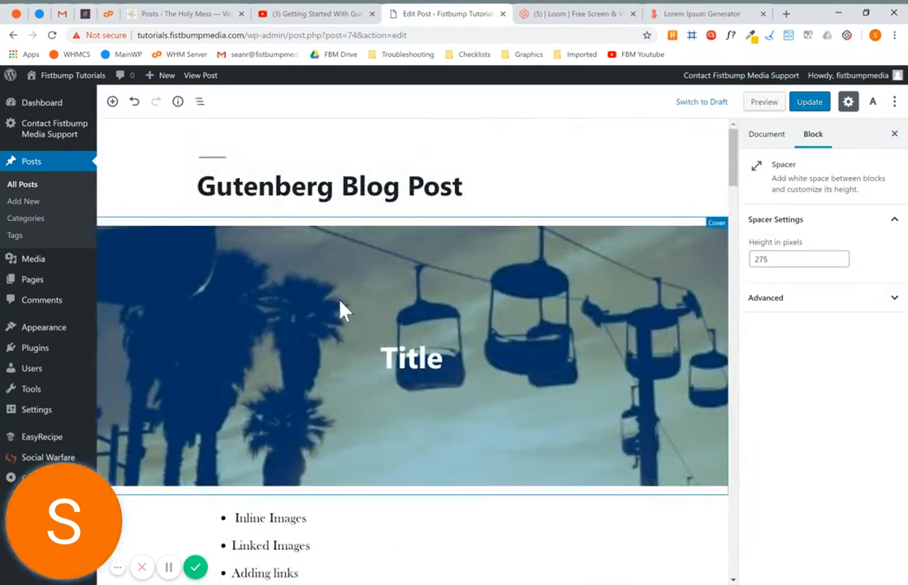
scroll(412, 450, down, 3)
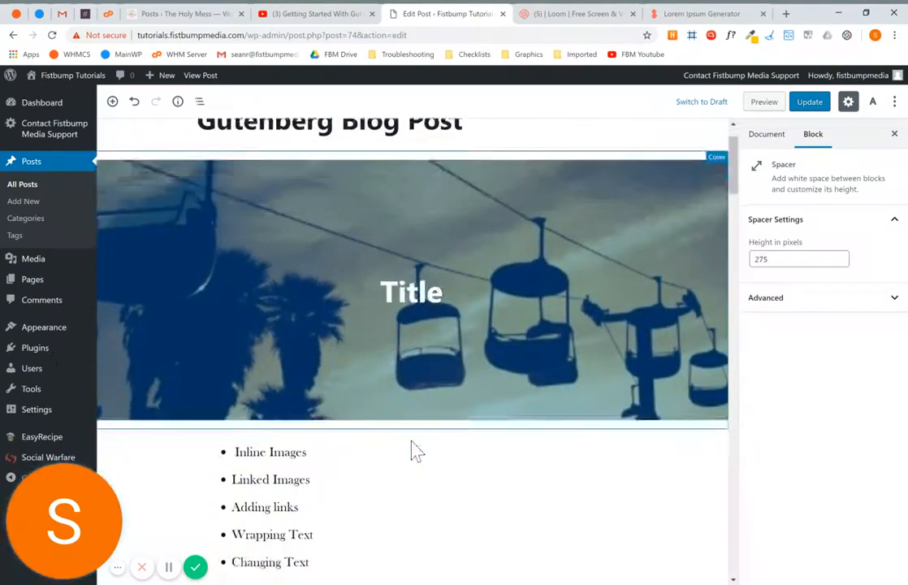
scroll(412, 450, down, 2)
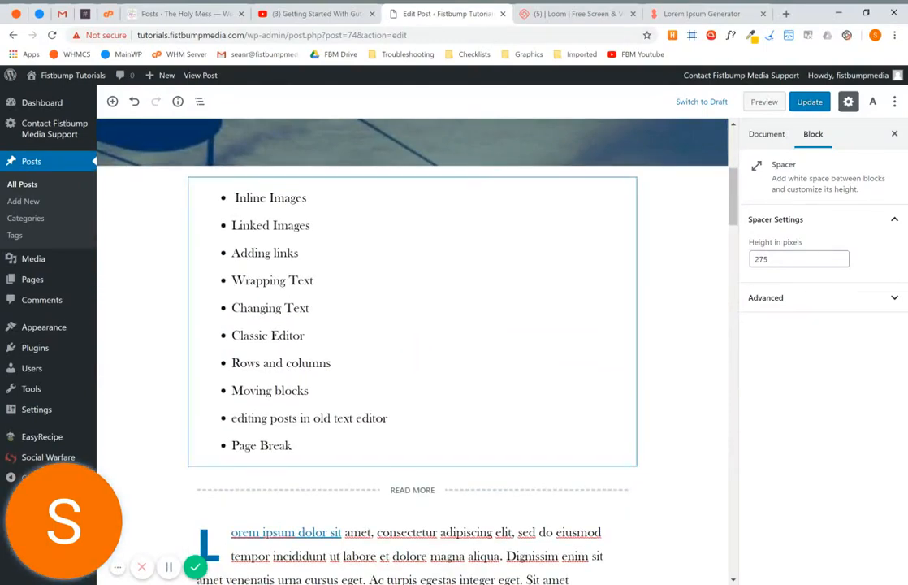
scroll(412, 381, down, 2)
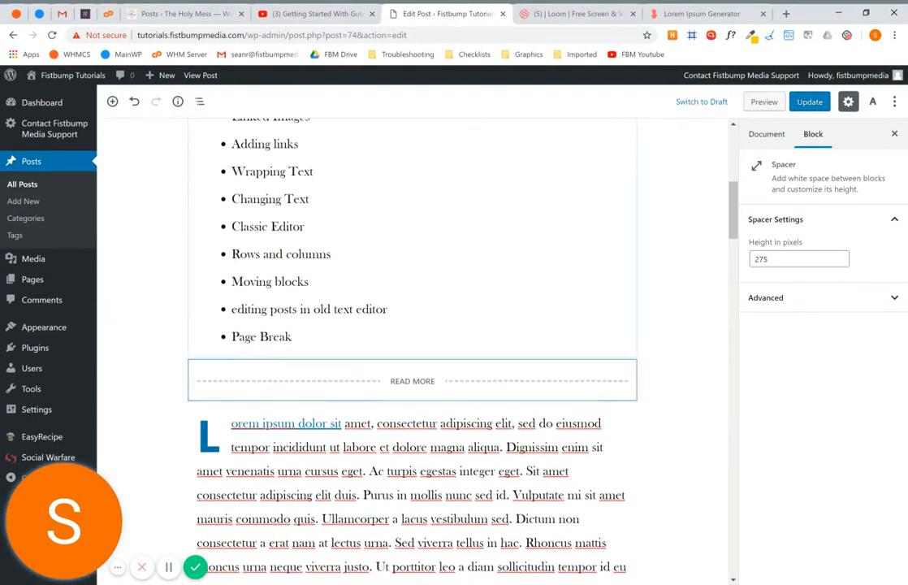
scroll(412, 381, down, 3)
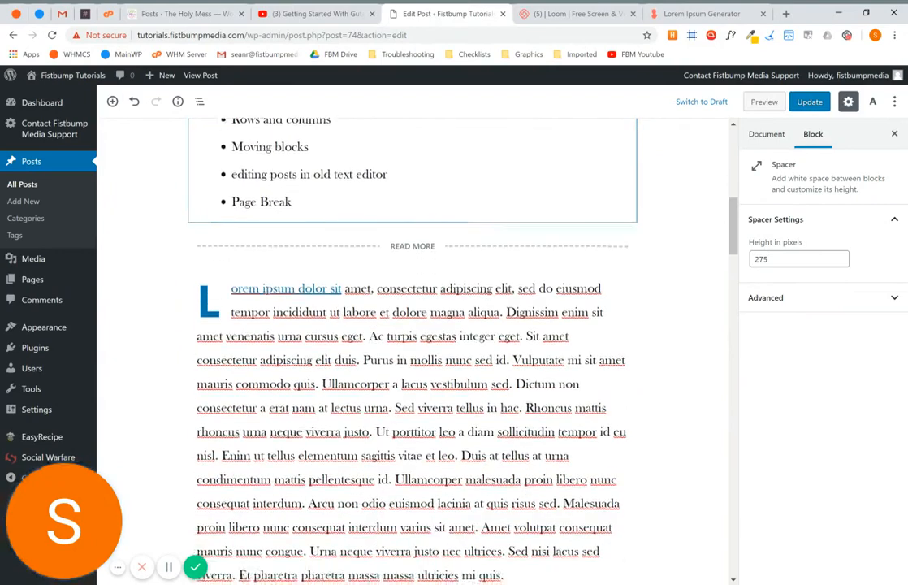
scroll(412, 381, down, 3)
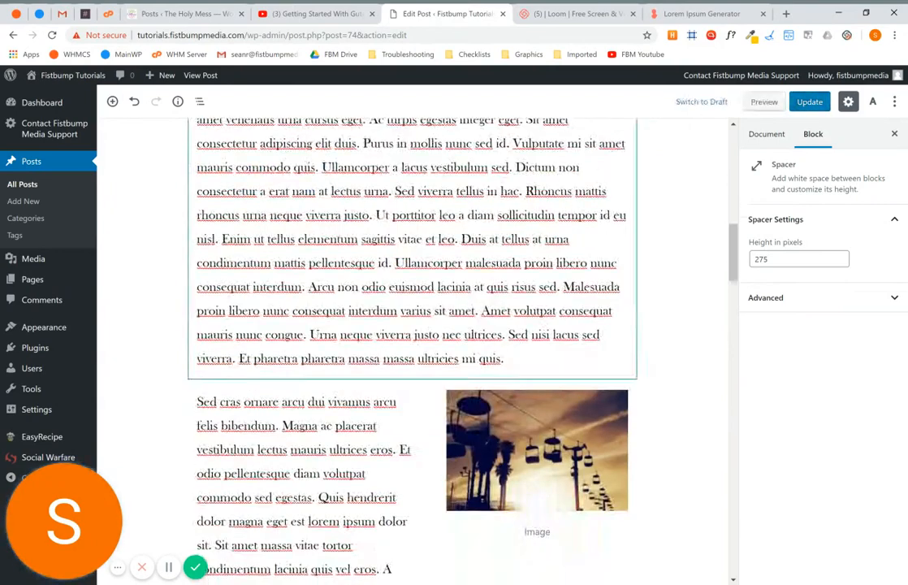
Inspect the text-wrapped image's settings, and the block options and transform choices of the paragraph beside it
click(543, 436)
scroll(538, 429, down, 2)
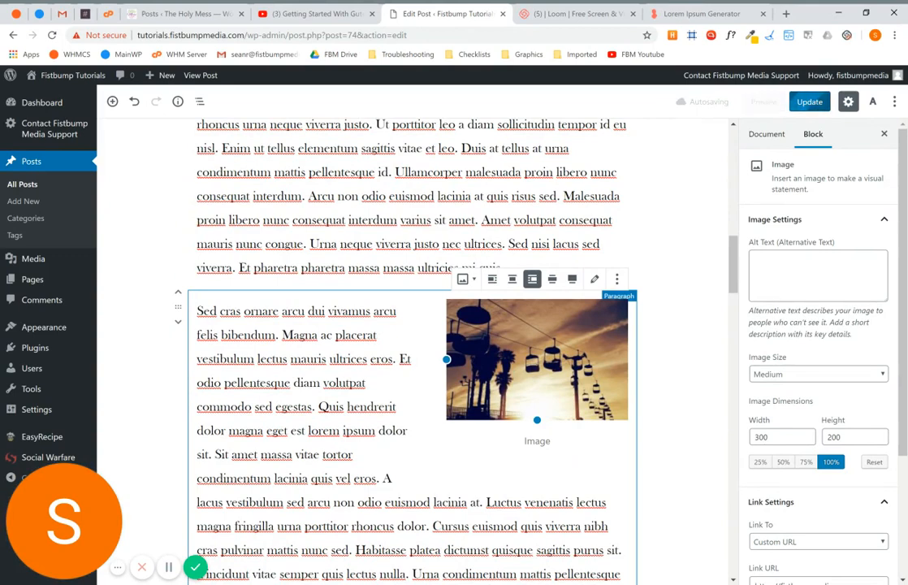
scroll(435, 403, down, 3)
click(435, 402)
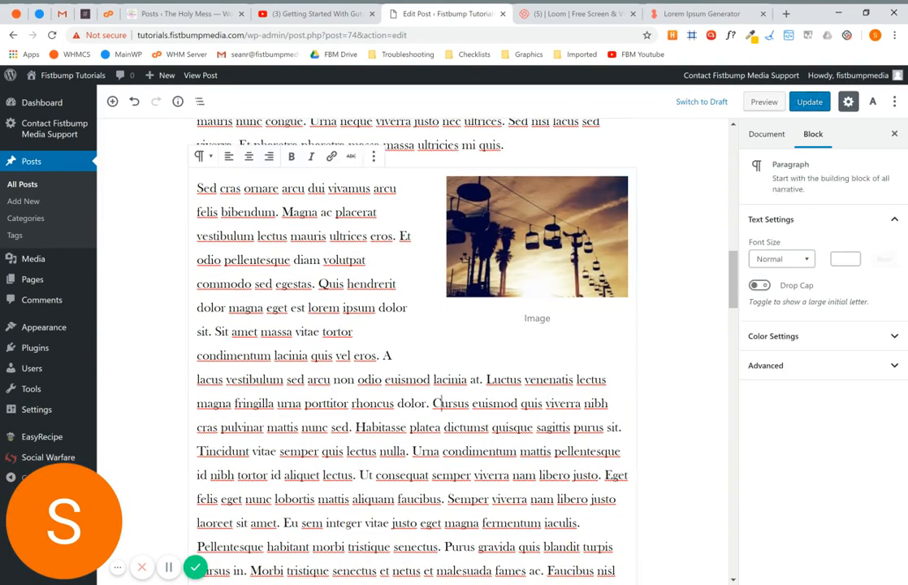
click(375, 157)
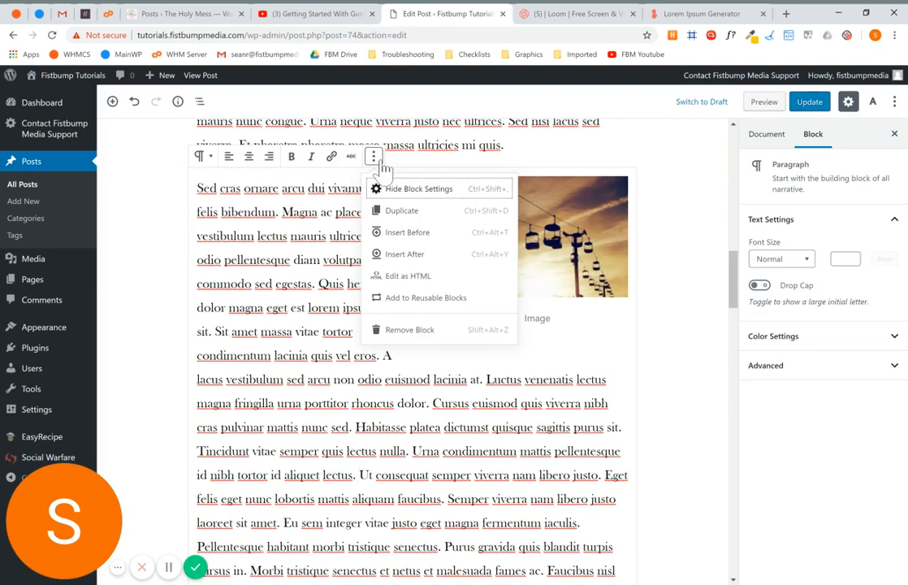
click(378, 162)
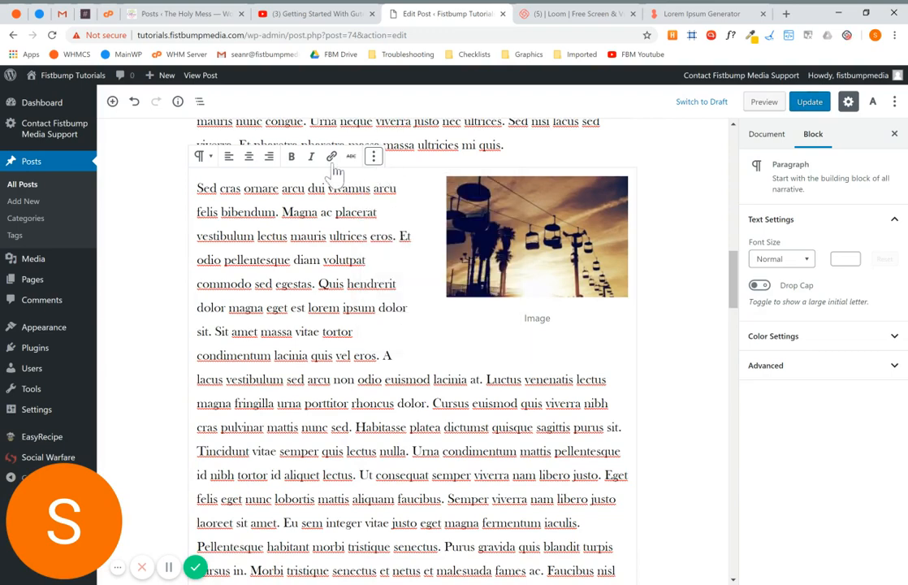
click(210, 159)
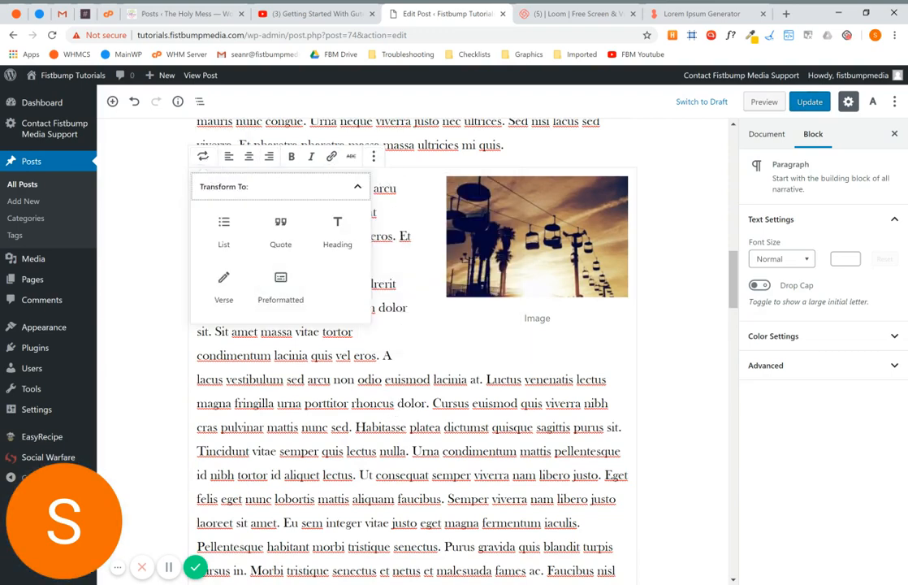
Try moving the paragraph that wraps around the image above the image block, and undo the move
scroll(412, 349, up, 10)
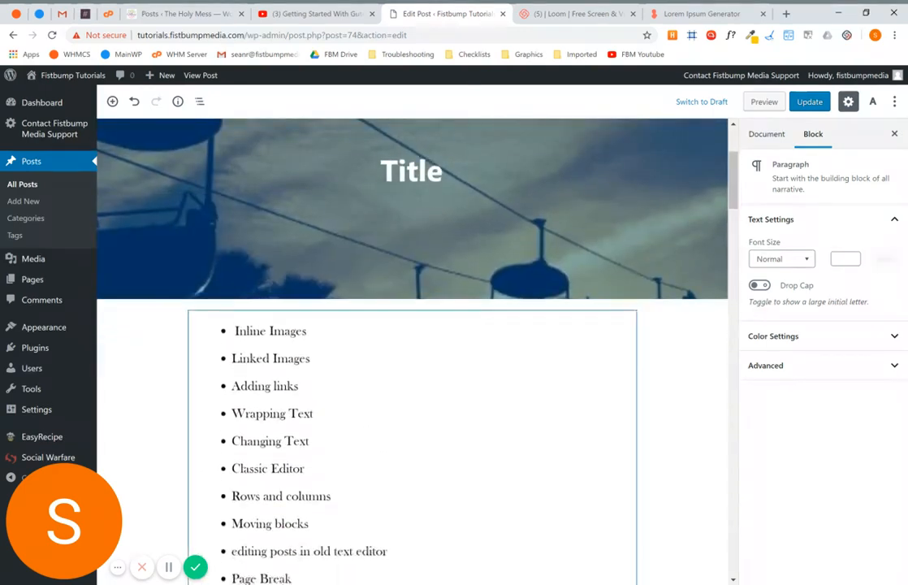
scroll(412, 349, down, 2)
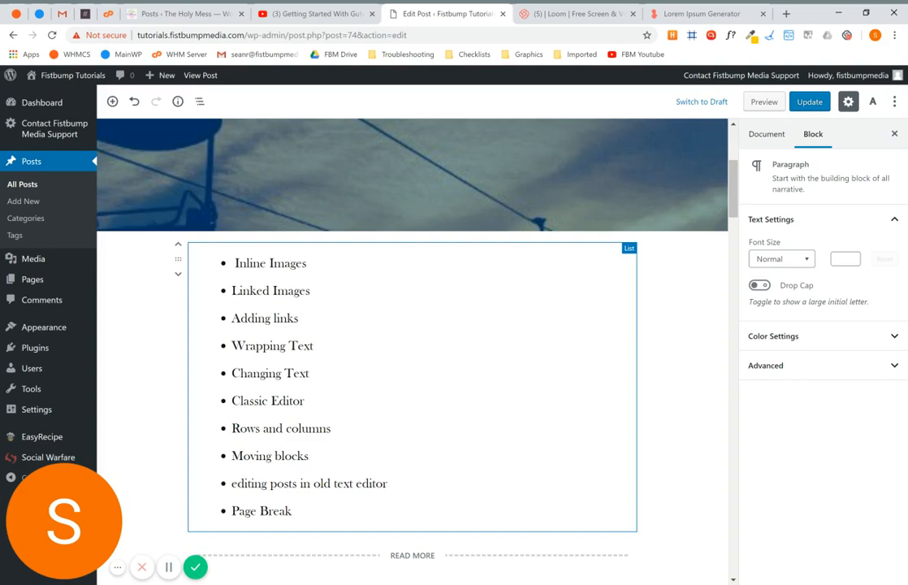
scroll(412, 349, down, 10)
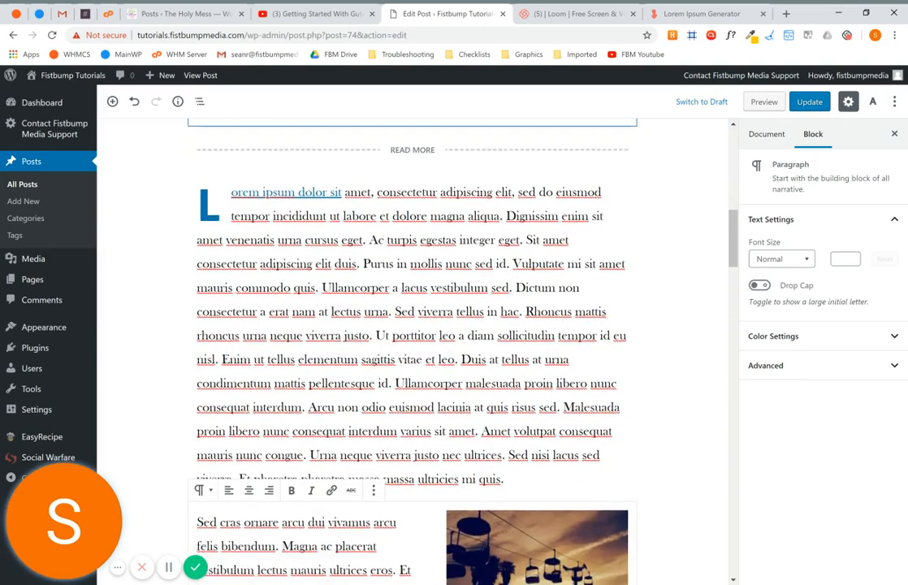
scroll(442, 537, down, 3)
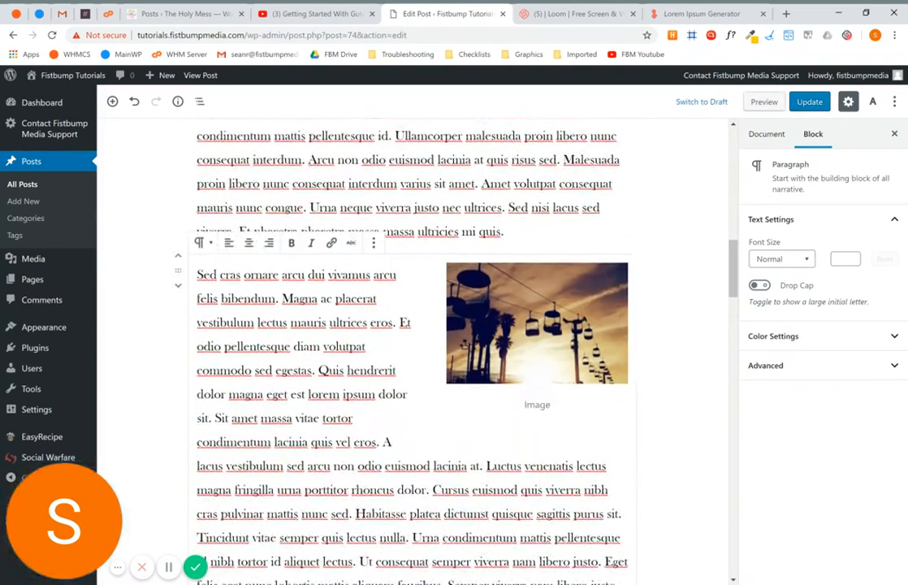
drag(179, 271, 205, 425)
drag(218, 332, 206, 212)
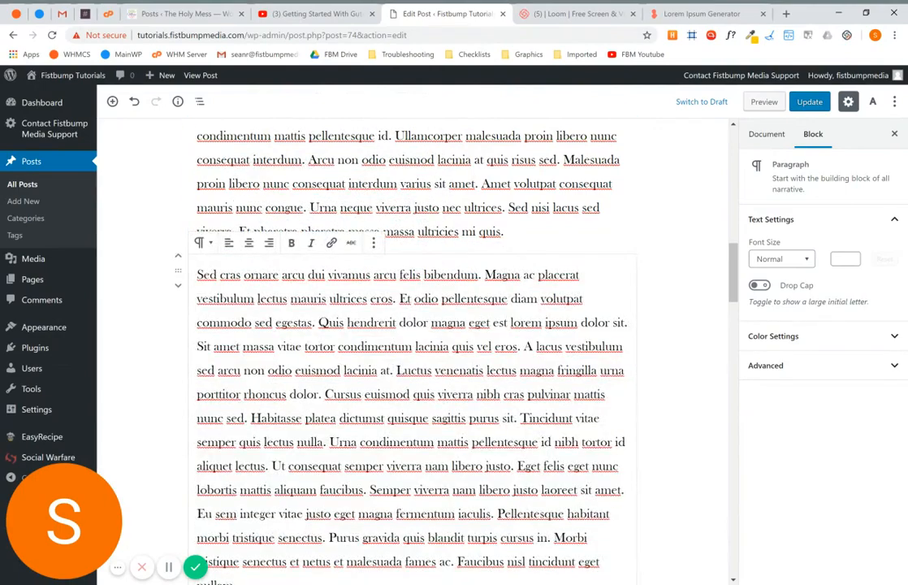
scroll(415, 349, down, 7)
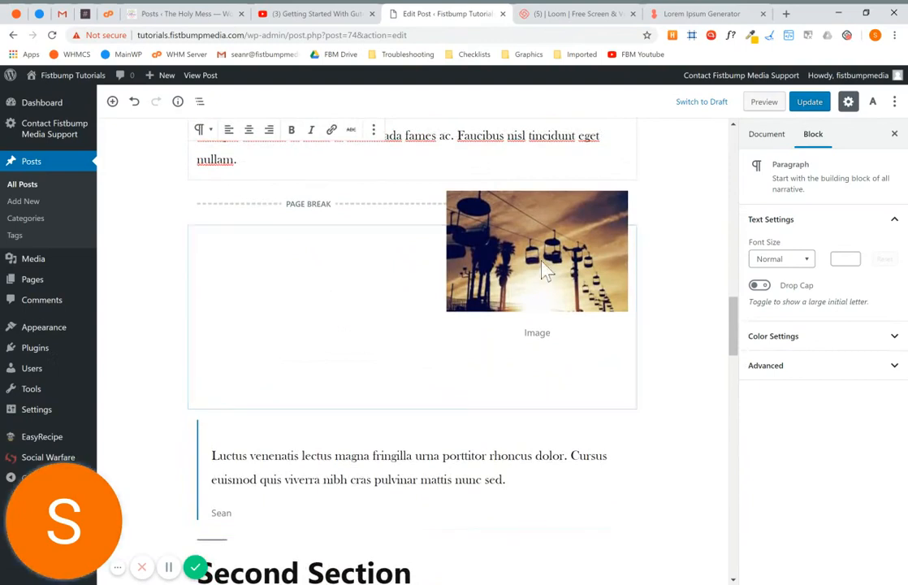
click(514, 229)
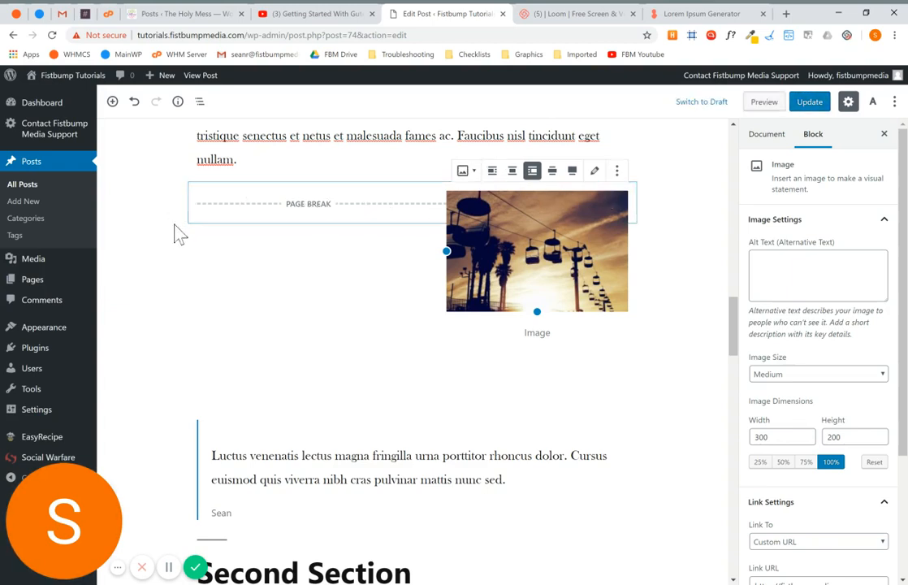
click(135, 104)
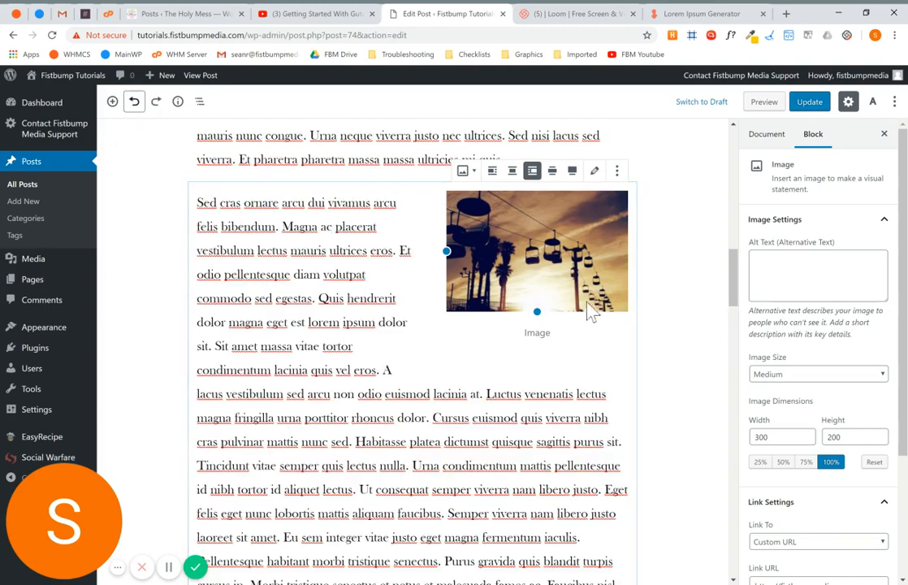
Try centre alignment on the image, and restore its right alignment
click(511, 170)
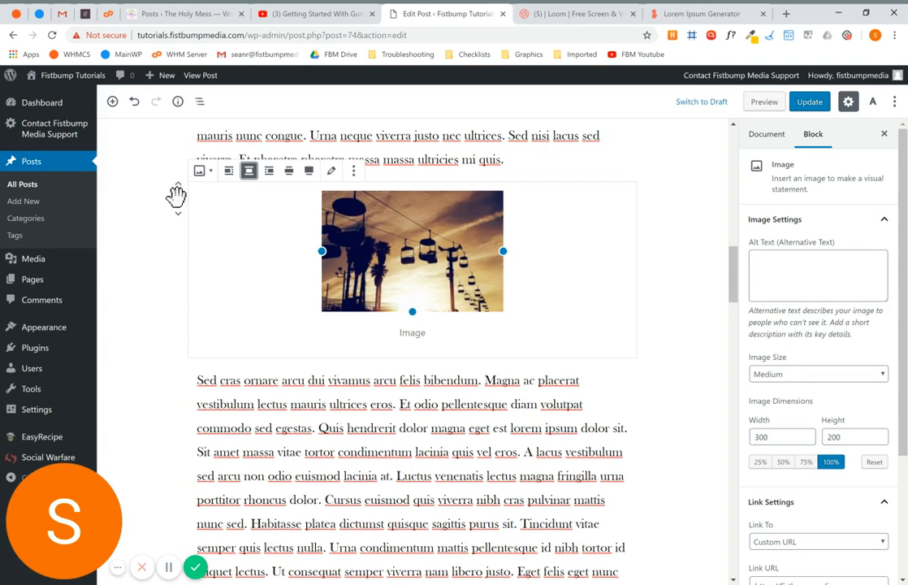
click(270, 178)
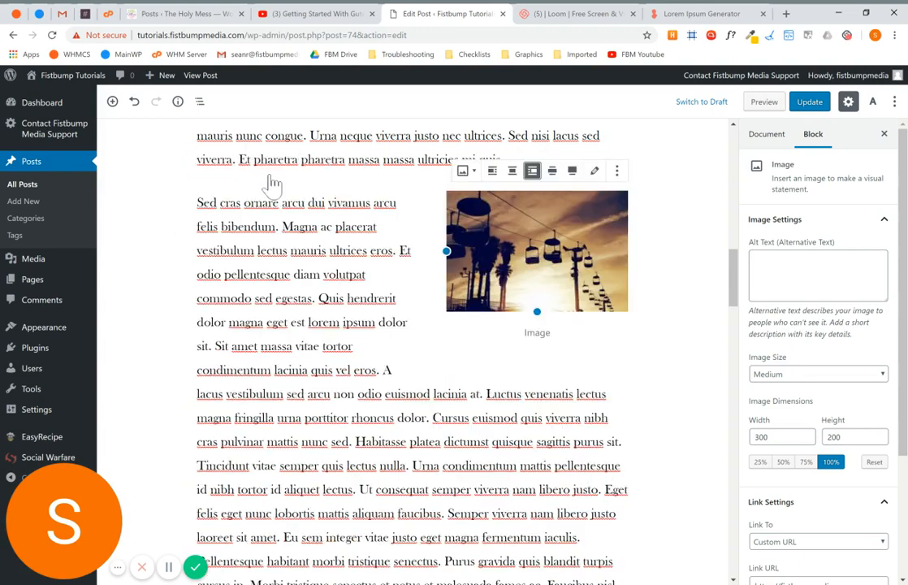
Review the remaining post content down to the closing paragraphs, and examine the More block's settings
scroll(354, 286, down, 12)
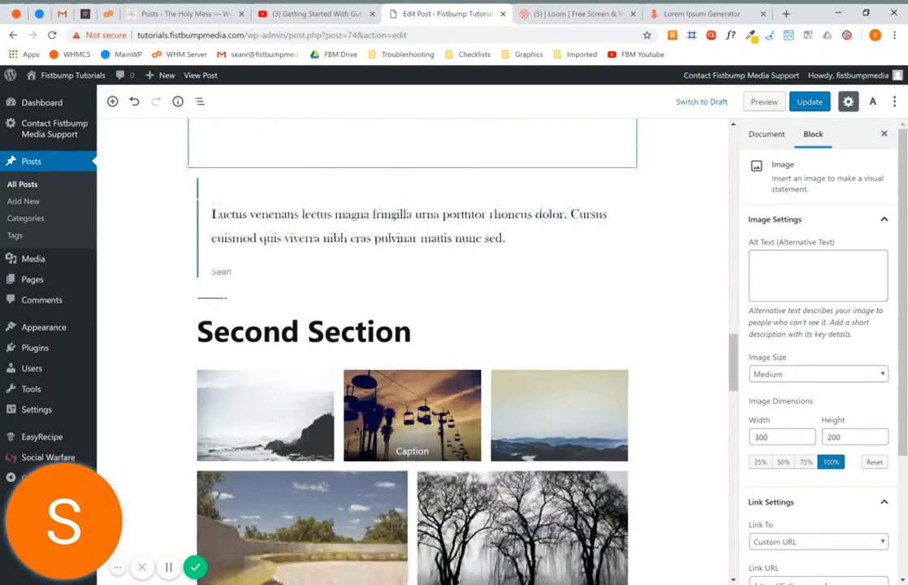
scroll(412, 341, down, 10)
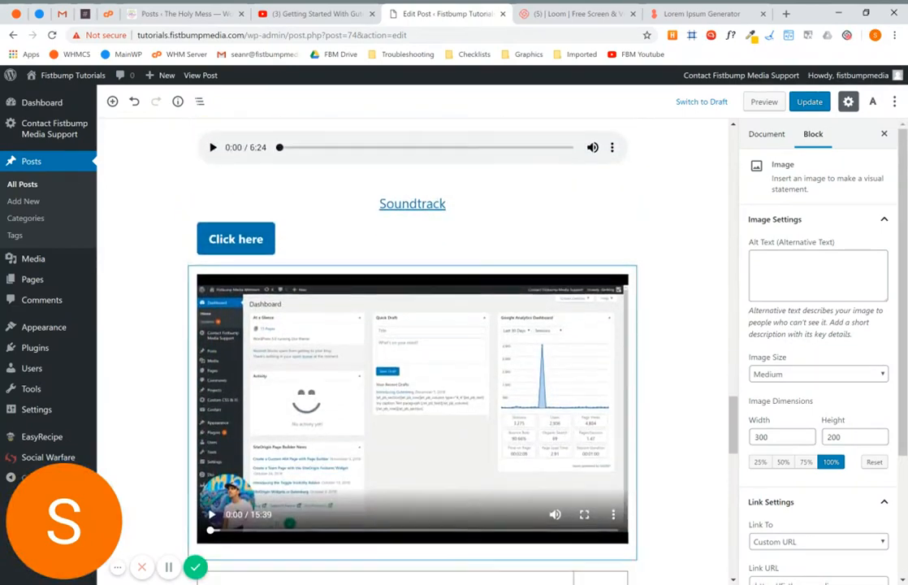
scroll(412, 341, down, 5)
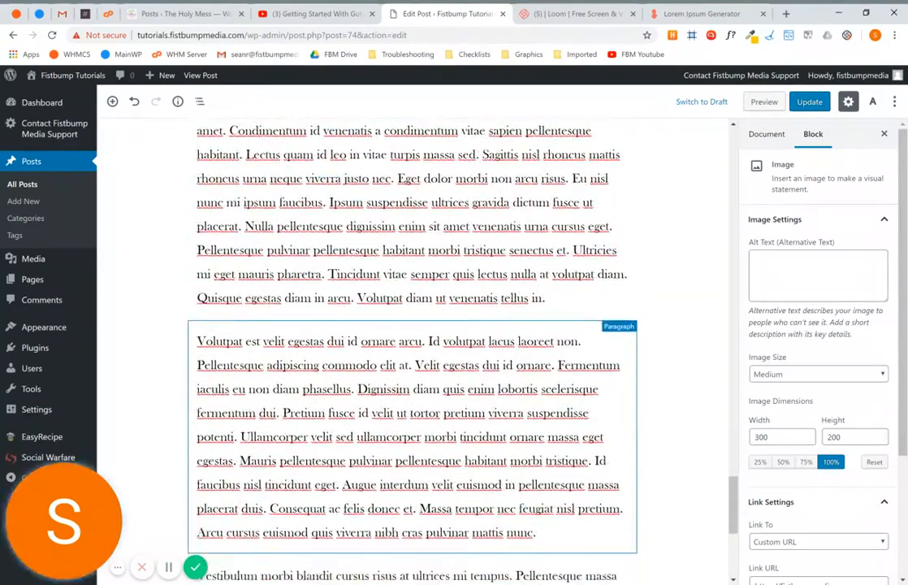
scroll(413, 341, down, 3)
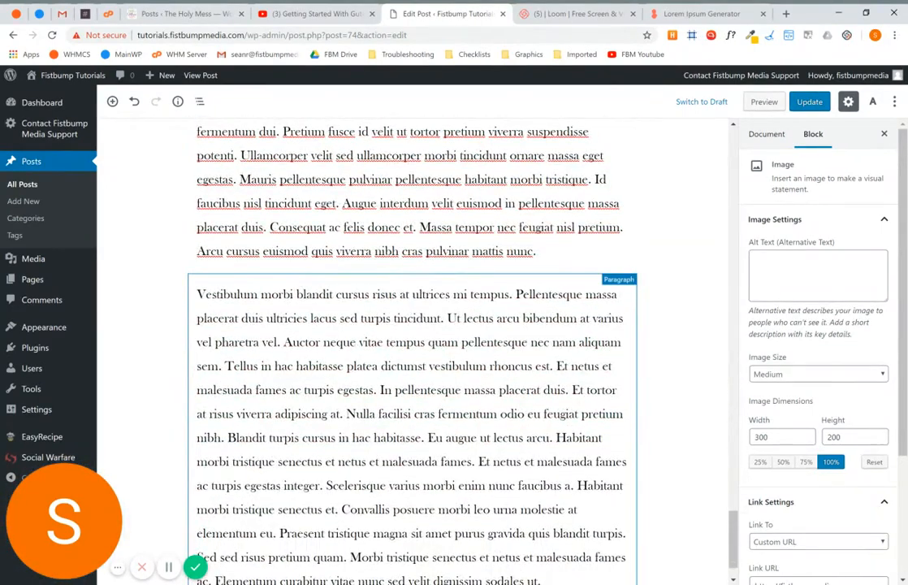
scroll(412, 350, up, 20)
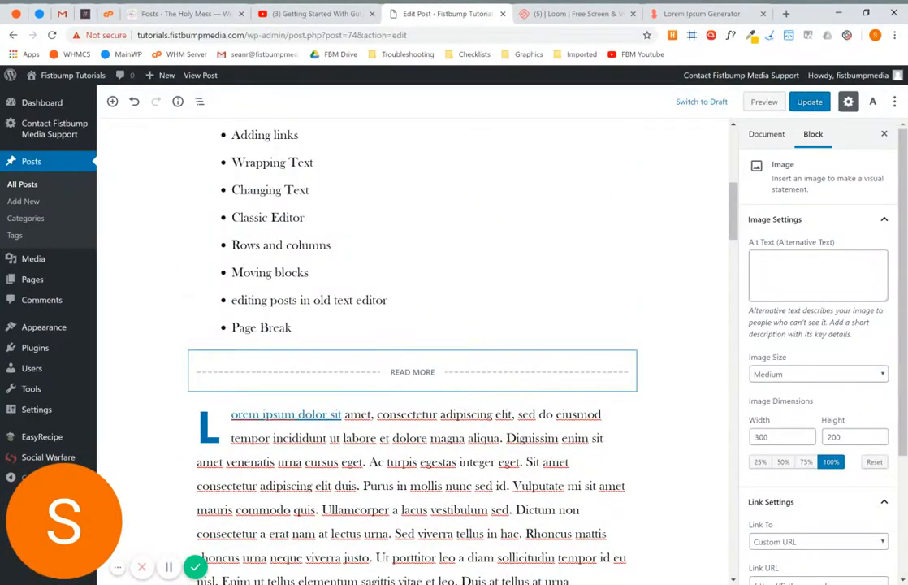
click(368, 380)
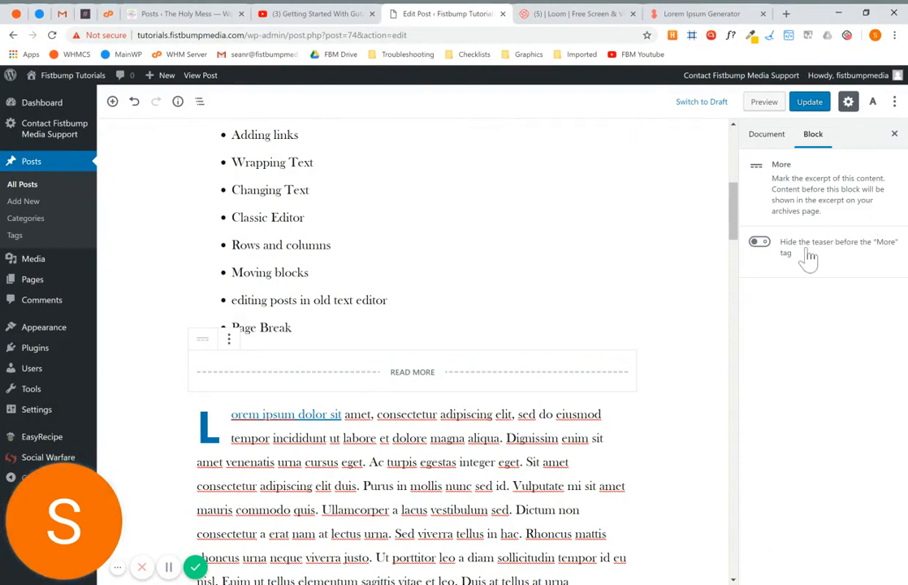
Try hiding the teaser before the More tag, and turn the option back off
click(761, 244)
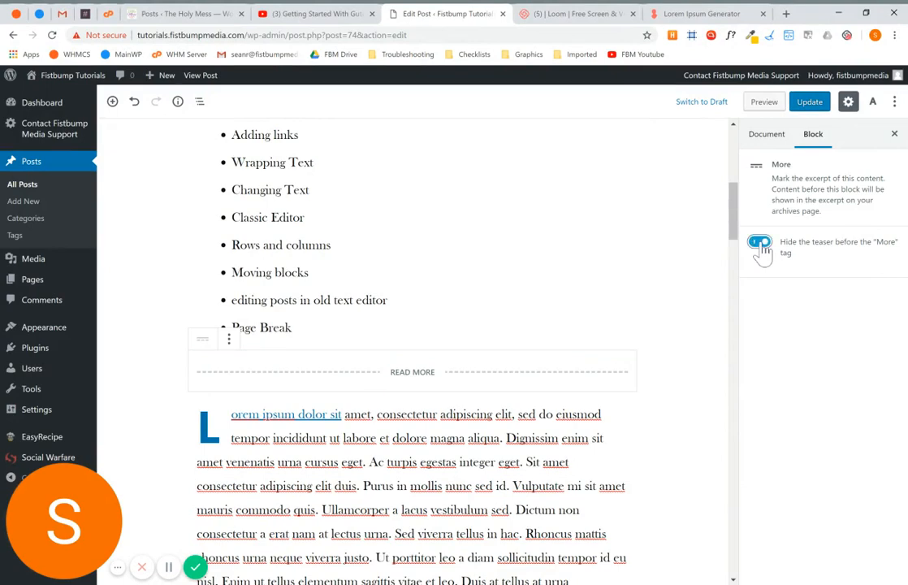
click(761, 244)
Inspect the bulleted topic list's block settings, and review the paragraphs and text-wrapped image below the Read More divider
scroll(413, 349, up, 5)
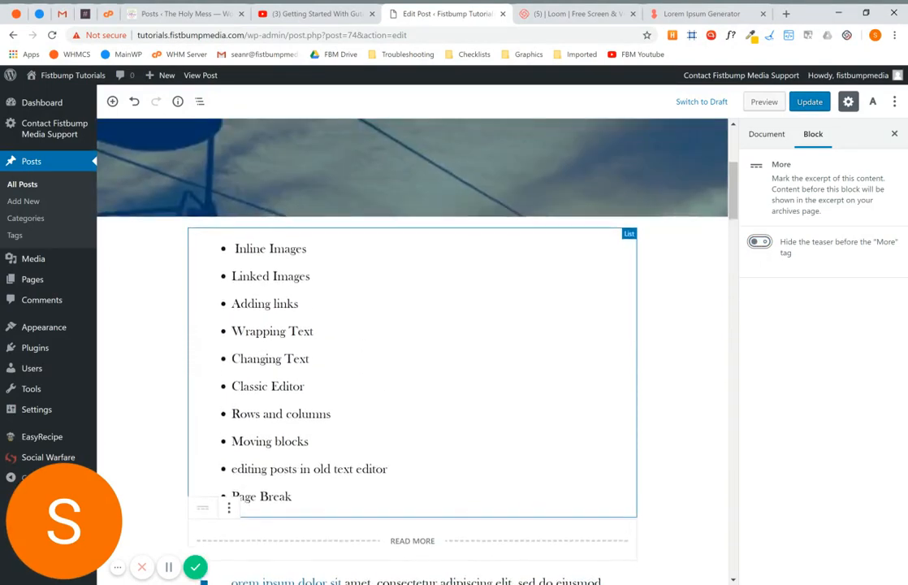
scroll(413, 350, down, 4)
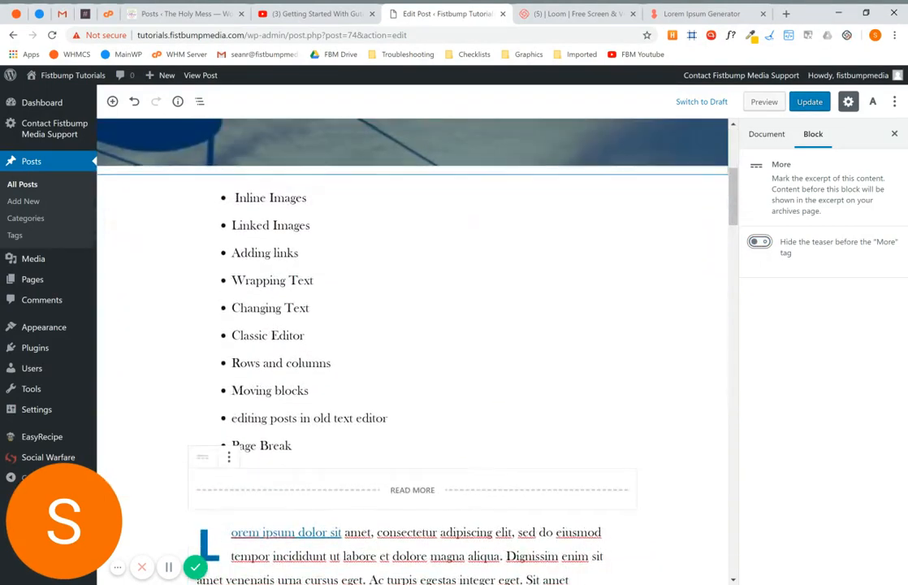
click(315, 278)
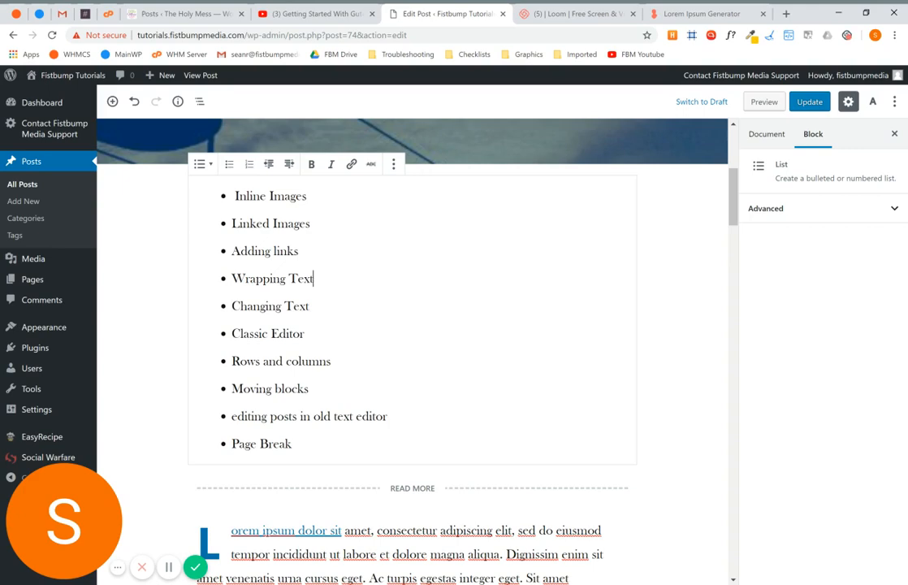
scroll(413, 350, down, 5)
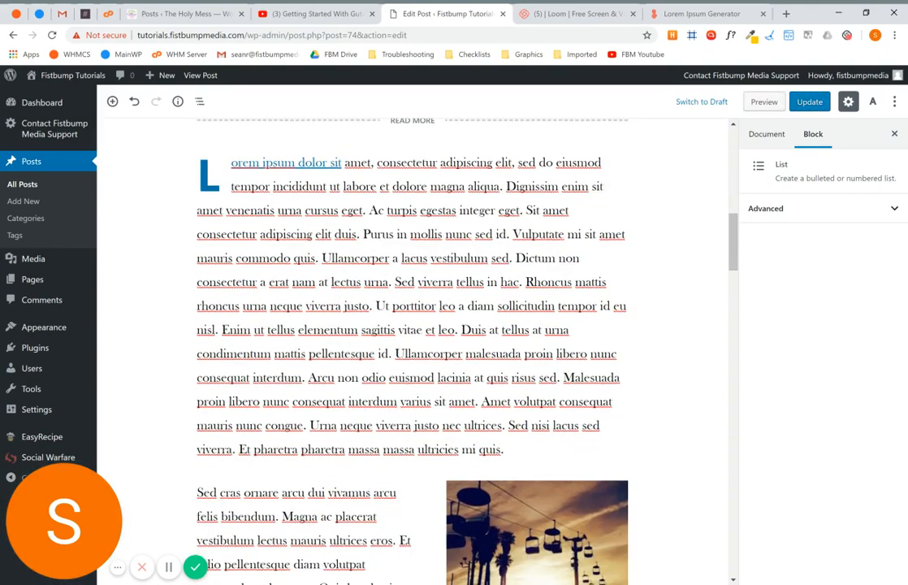
scroll(413, 349, down, 4)
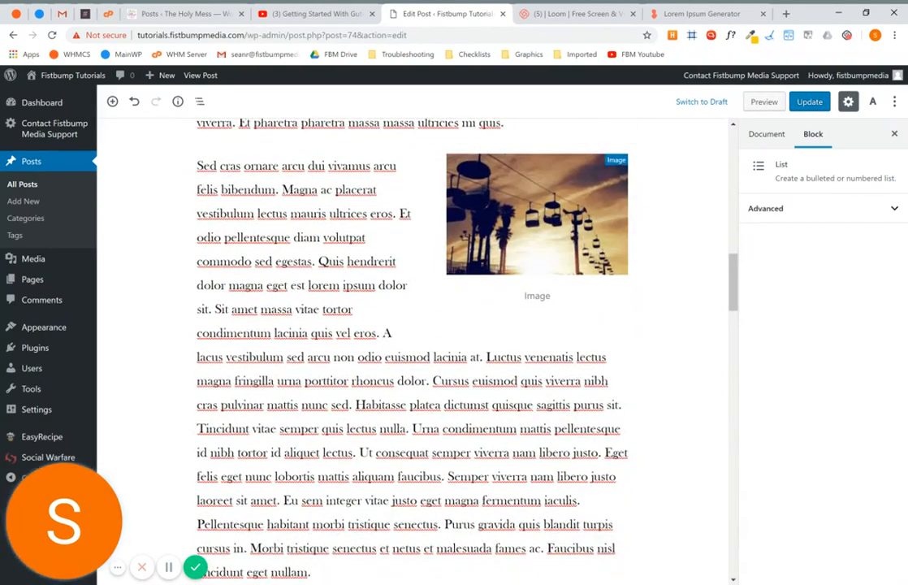